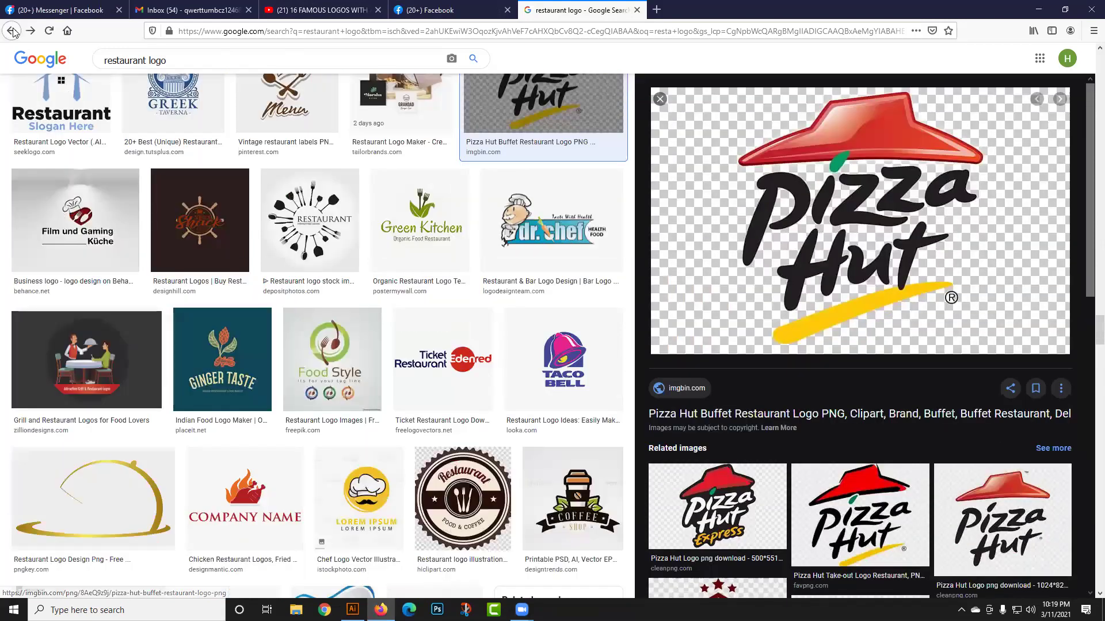
- Return to the earlier "what is logo?" image results and preview the Graphic Design Stack Exchange image showing labelled logo types
left_click(13, 31)
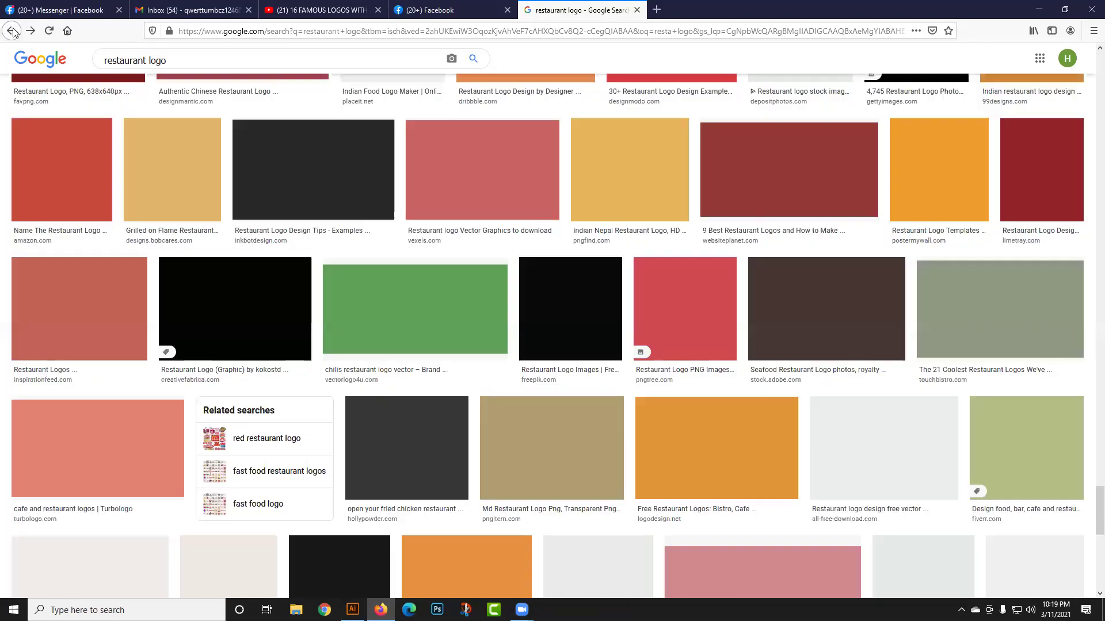
left_click(13, 31)
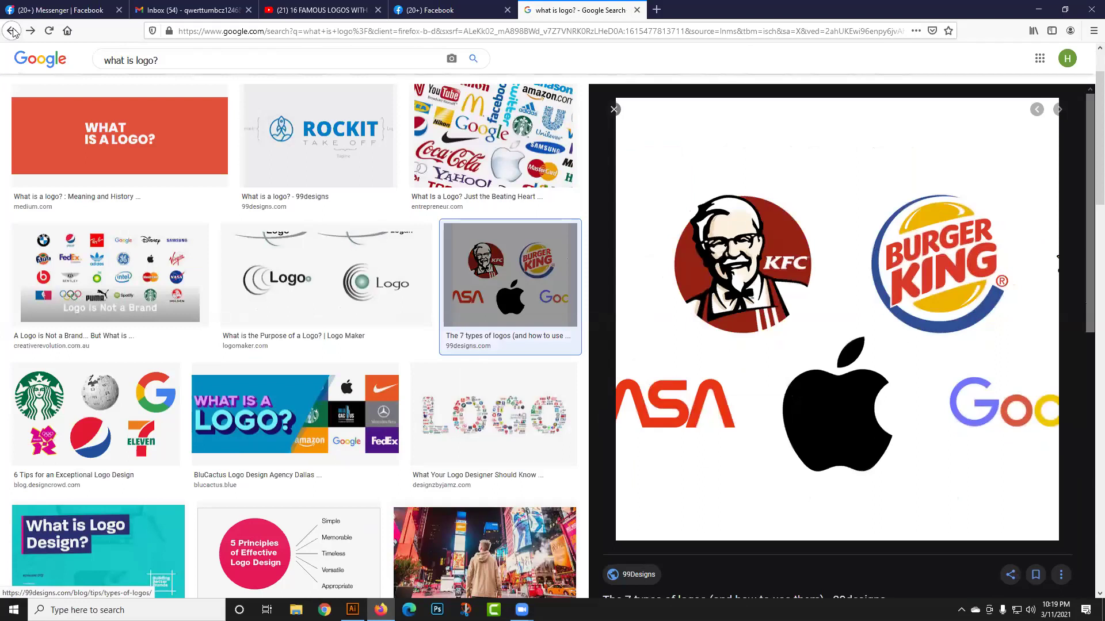
scroll(113, 179, "down", 1)
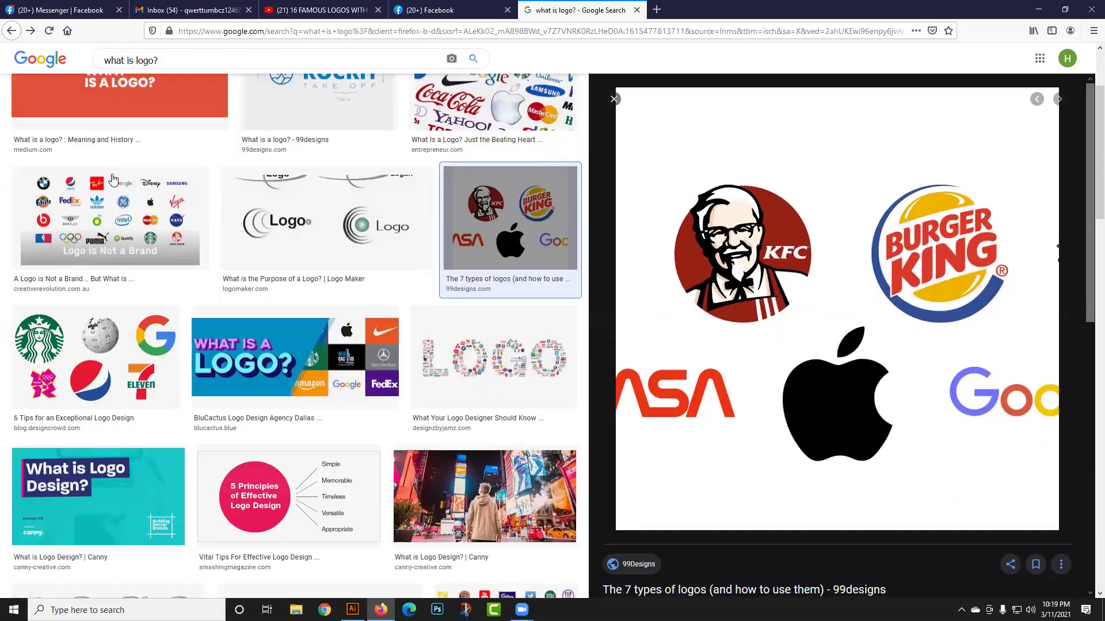
scroll(298, 289, "down", 5)
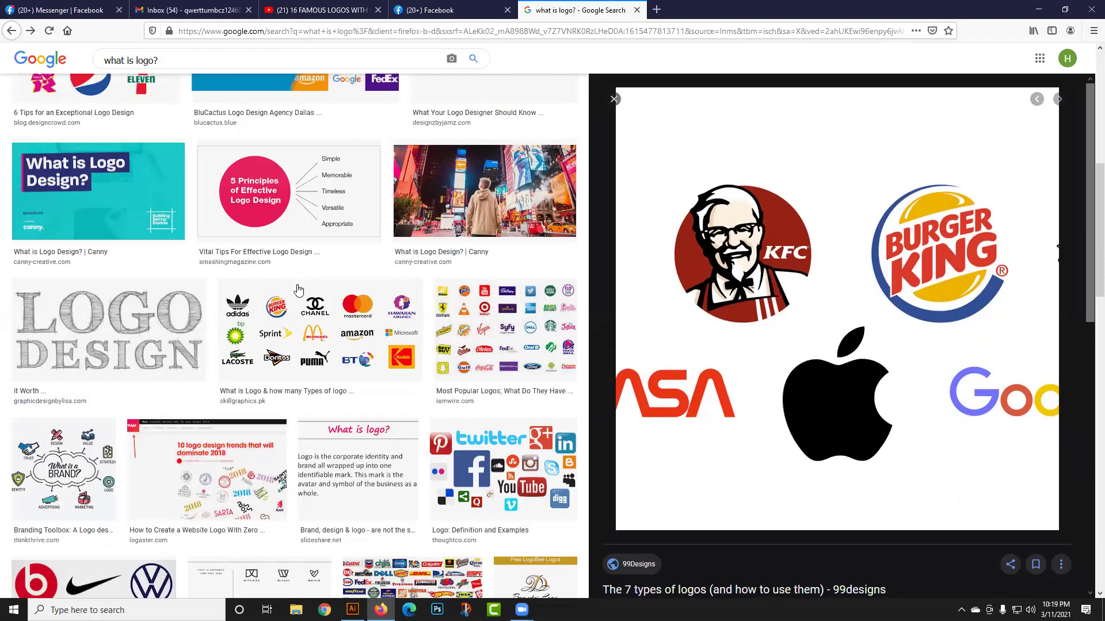
scroll(298, 289, "down", 3)
scroll(298, 289, "down", 2)
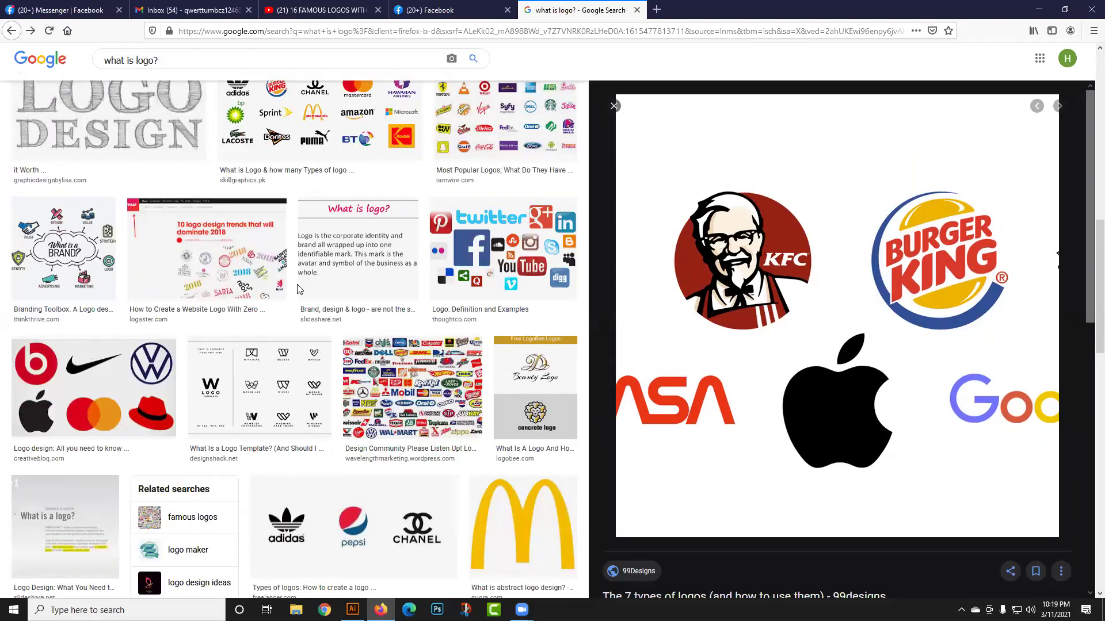
scroll(298, 289, "up", 3)
scroll(298, 289, "down", 1)
scroll(298, 289, "down", 5)
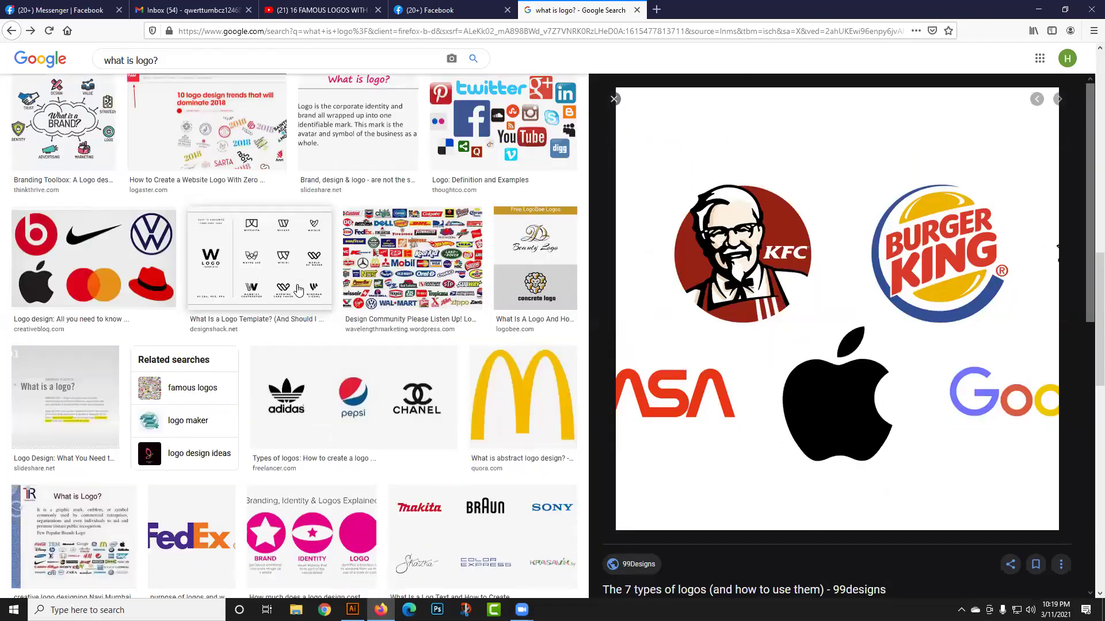
scroll(298, 288, "down", 7)
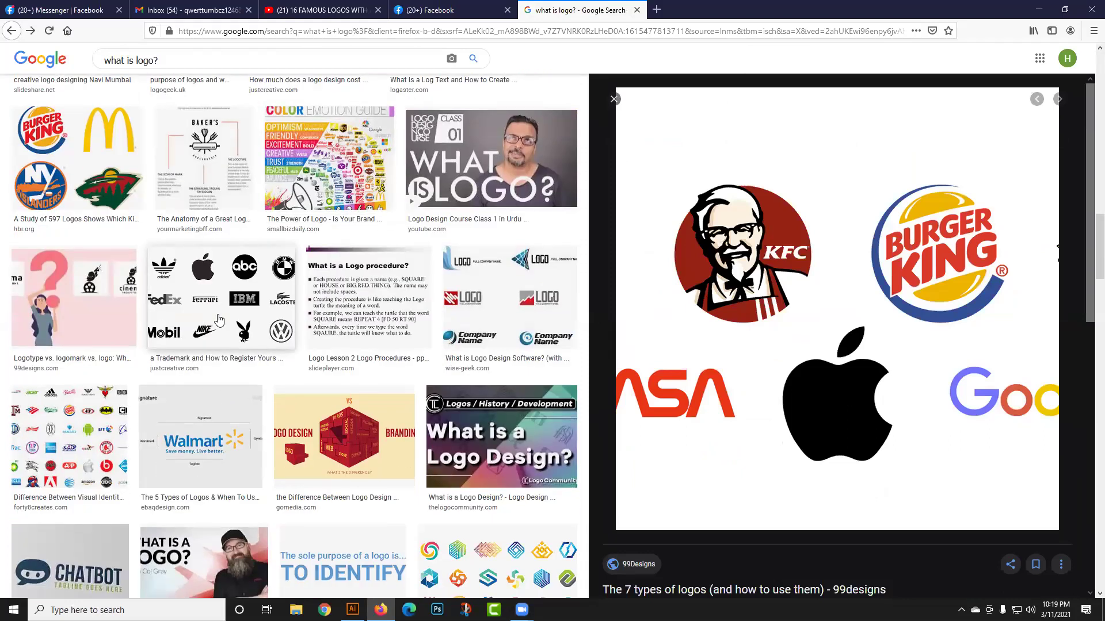
scroll(219, 320, "down", 9)
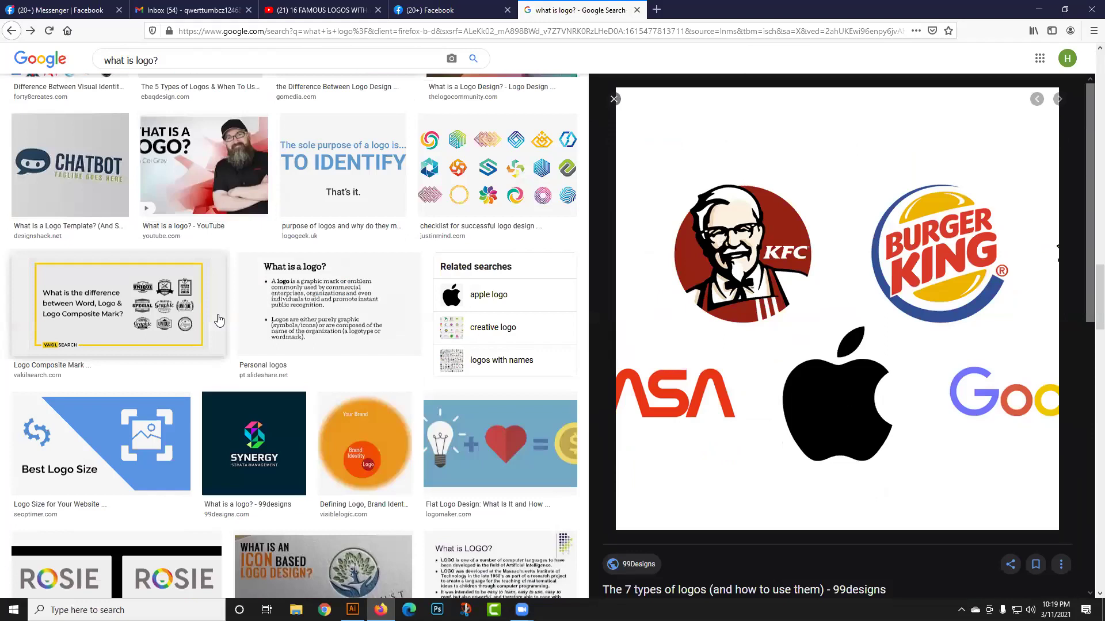
scroll(391, 362, "down", 5)
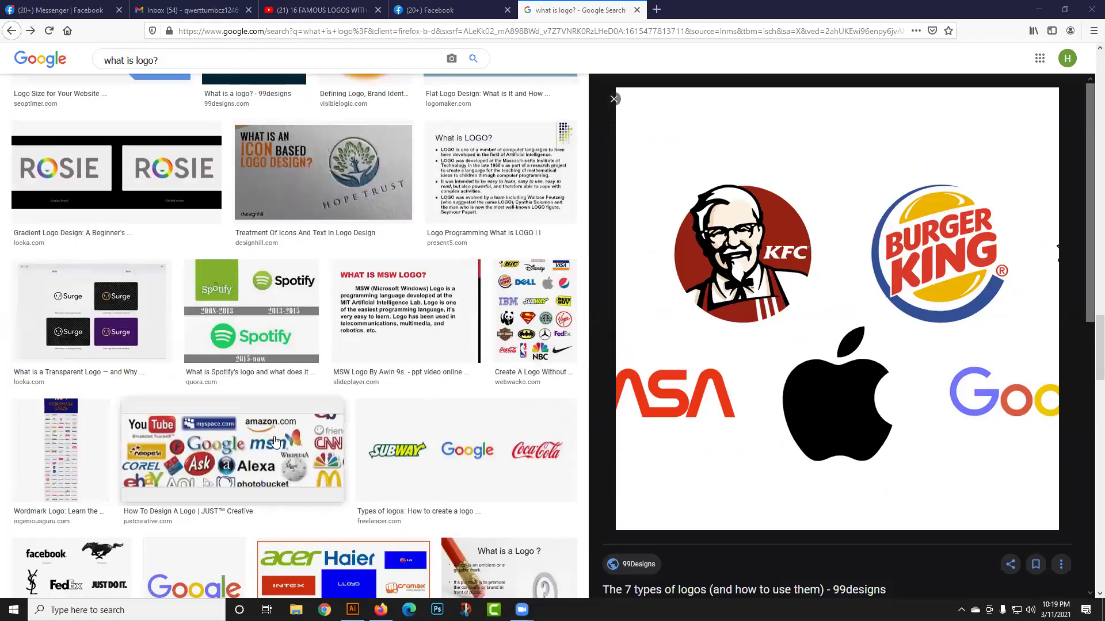
scroll(275, 441, "down", 1)
scroll(275, 441, "down", 1)
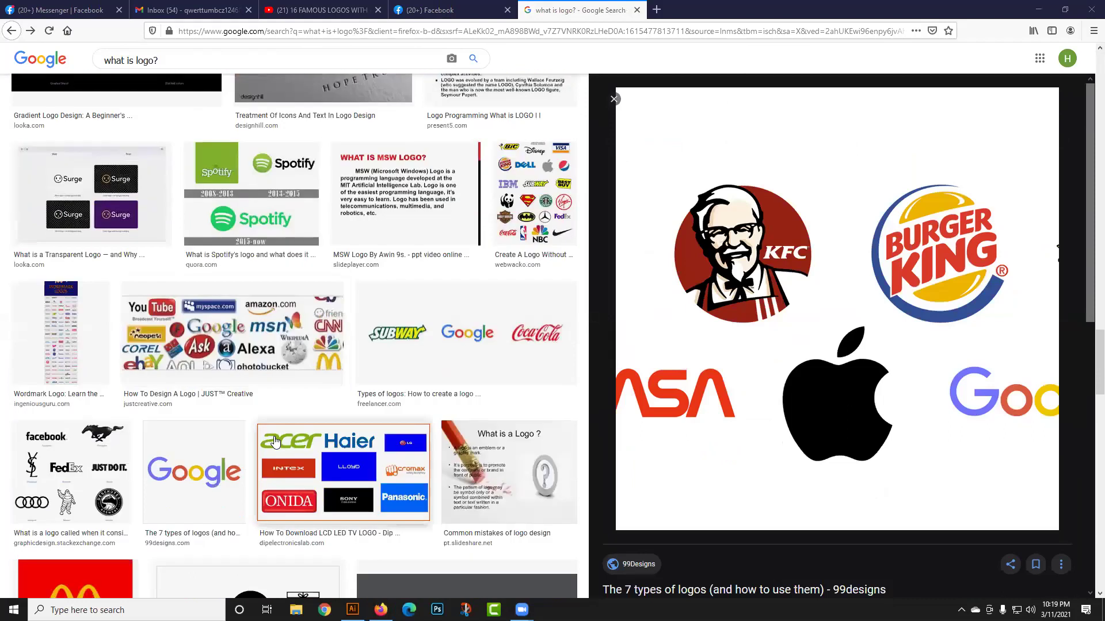
left_click(75, 469)
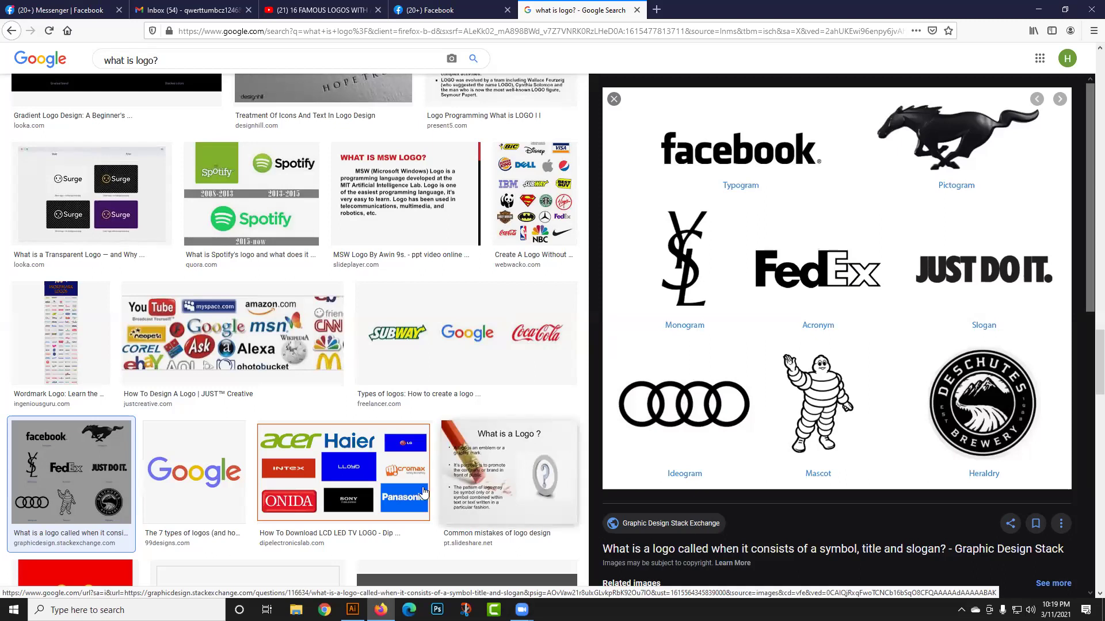
- Preview the JUST Creative trademark image with black-and-white brand logos such as adidas, IBM and Nike
scroll(307, 476, "up", 2)
scroll(307, 475, "up", 2)
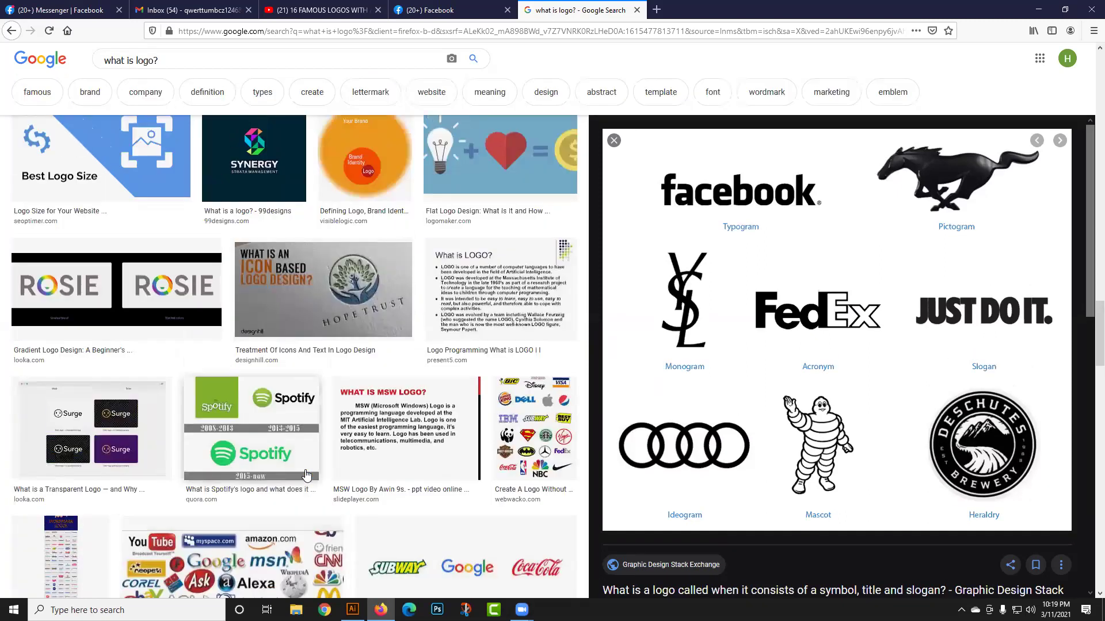
scroll(307, 475, "up", 5)
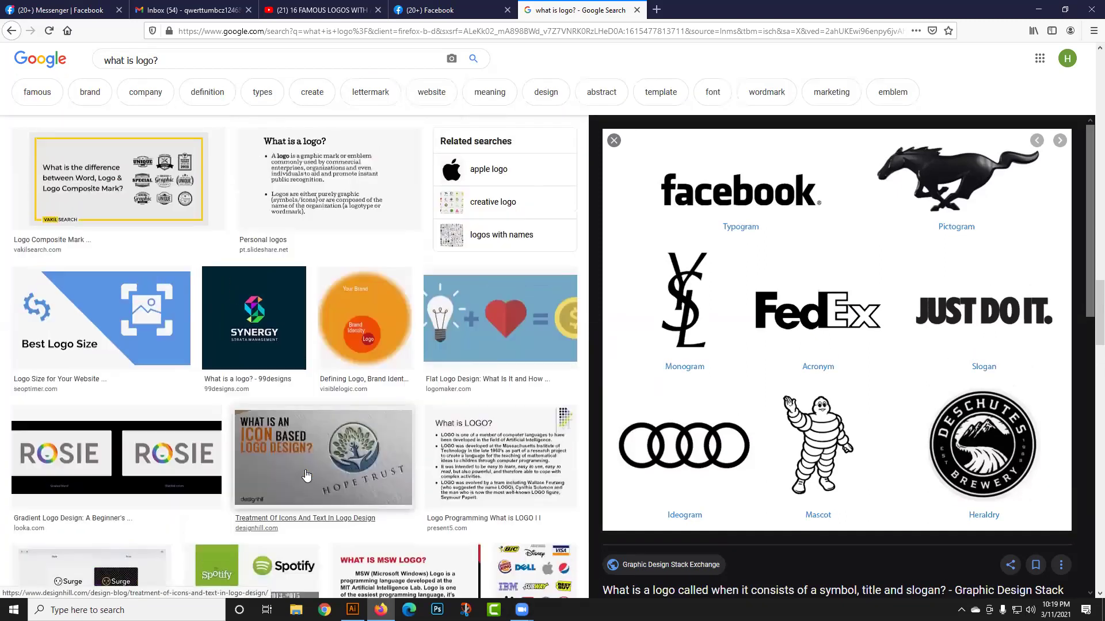
scroll(306, 476, "up", 7)
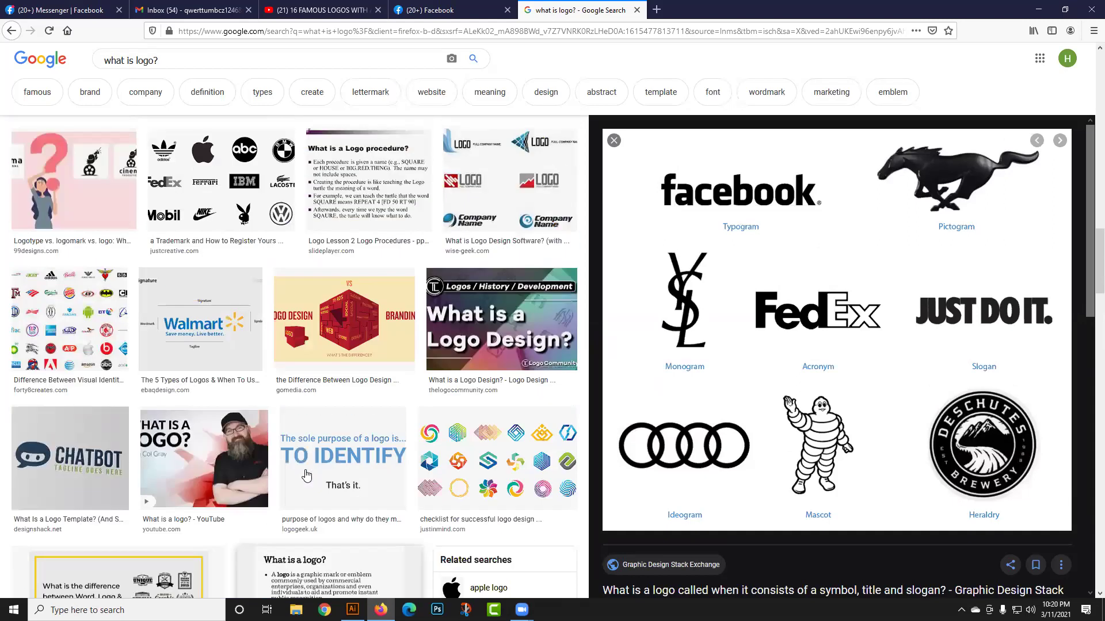
scroll(307, 475, "up", 1)
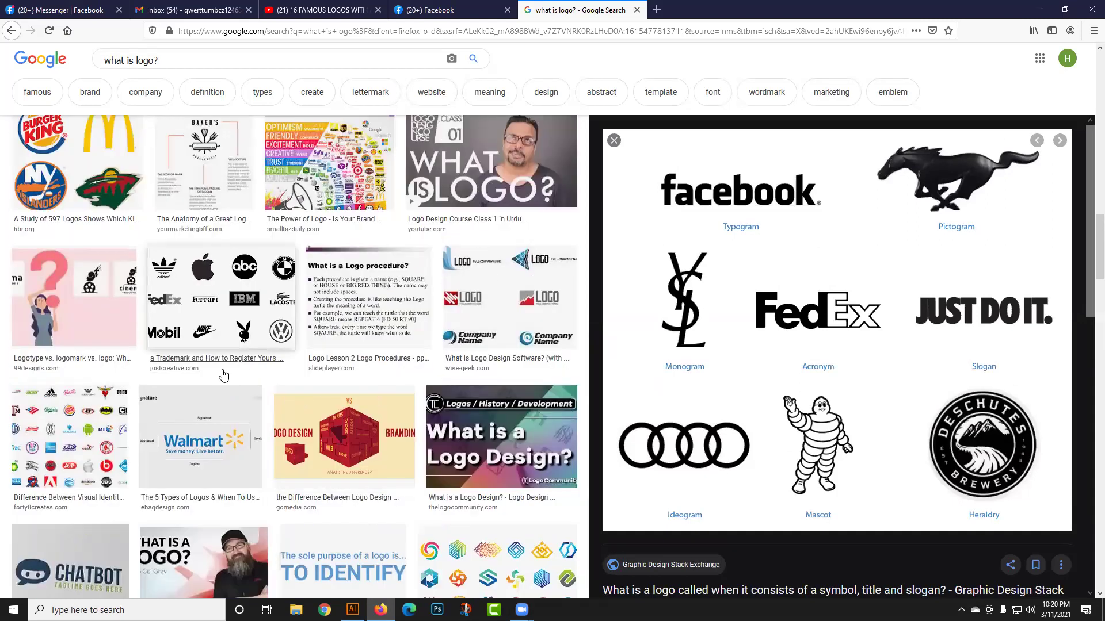
scroll(322, 374, "up", 1)
left_click(265, 377)
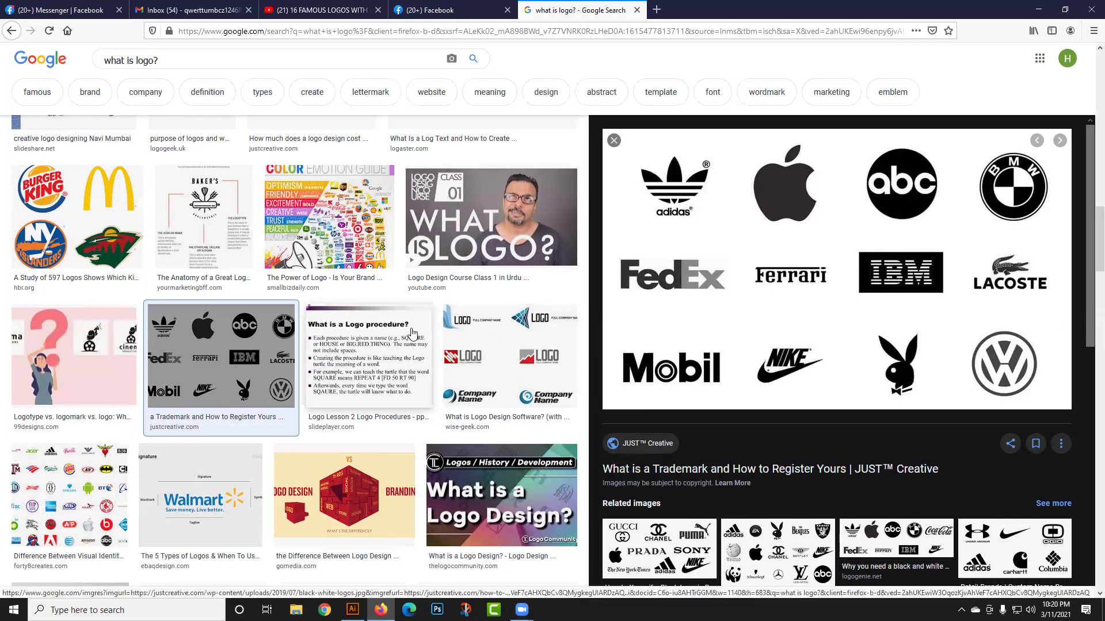
- Preview the Entrepreneur collage of colourful brand logos near the start of the image results
scroll(531, 299, "down", 1)
scroll(162, 402, "up", 5)
scroll(162, 402, "up", 6)
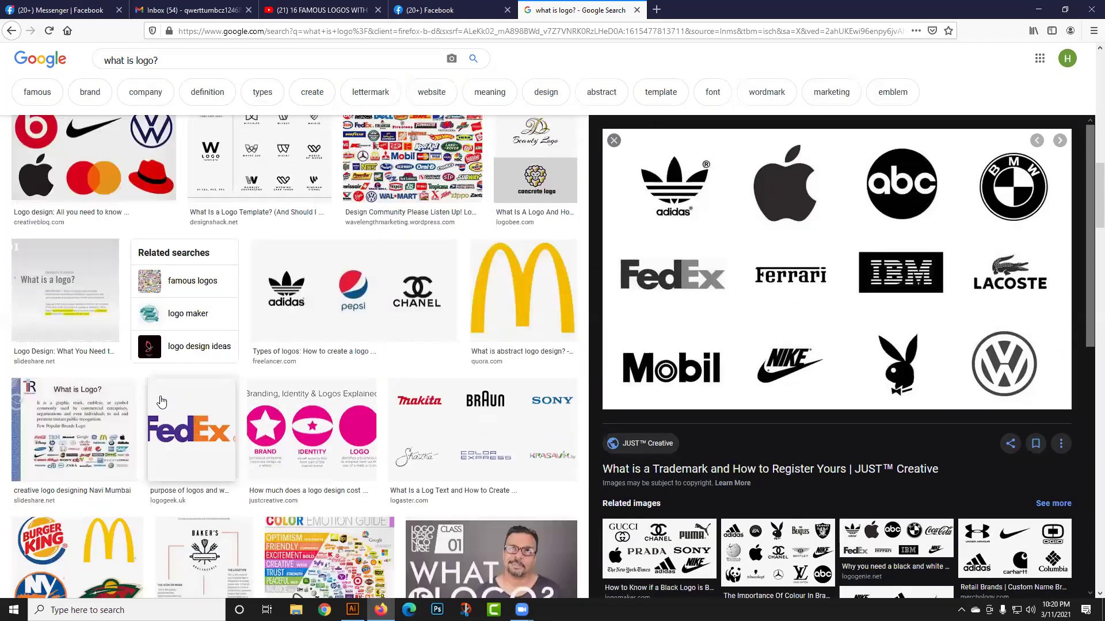
scroll(211, 460, "up", 3)
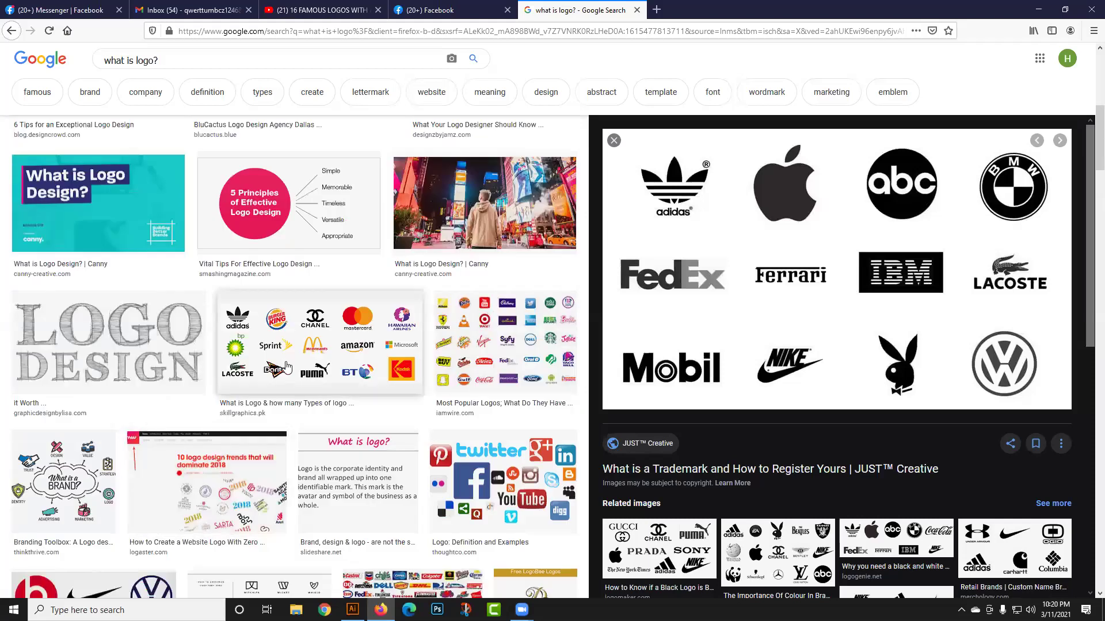
scroll(286, 367, "up", 2)
scroll(236, 453, "up", 5)
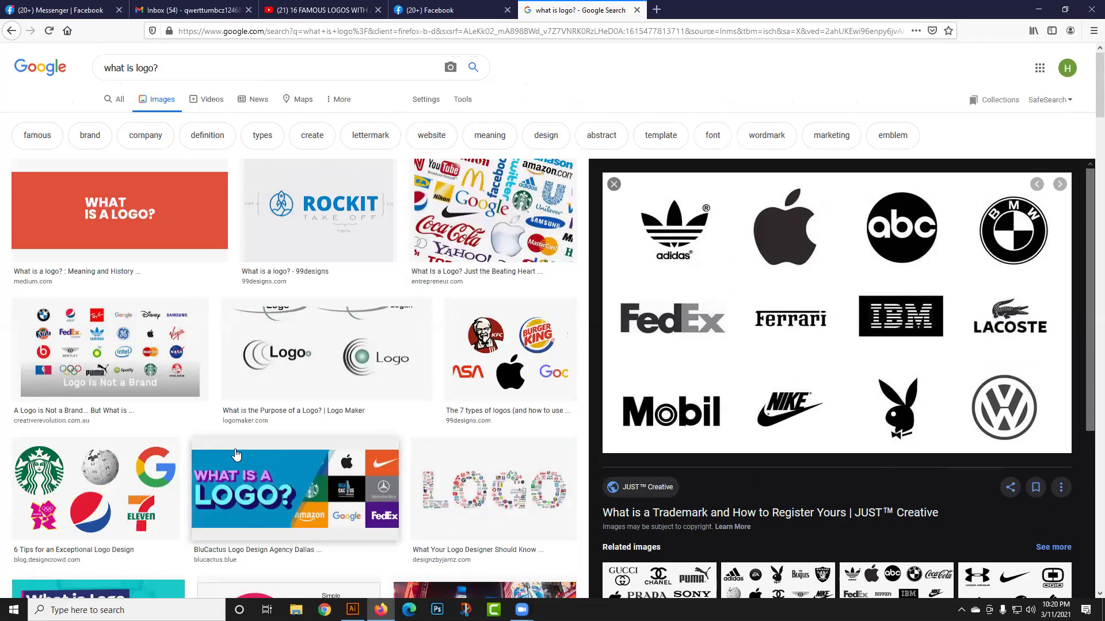
left_click(471, 247)
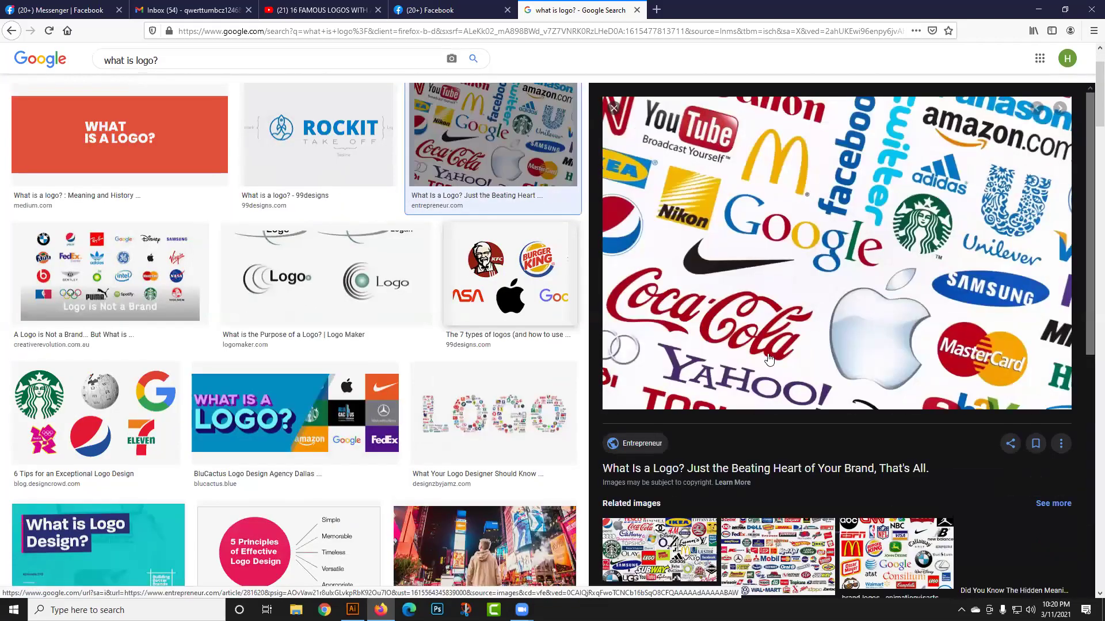
- Look through the further "what is logo?" image results for examples of different logo types and brand marks
scroll(769, 359, "down", 6)
scroll(438, 360, "down", 4)
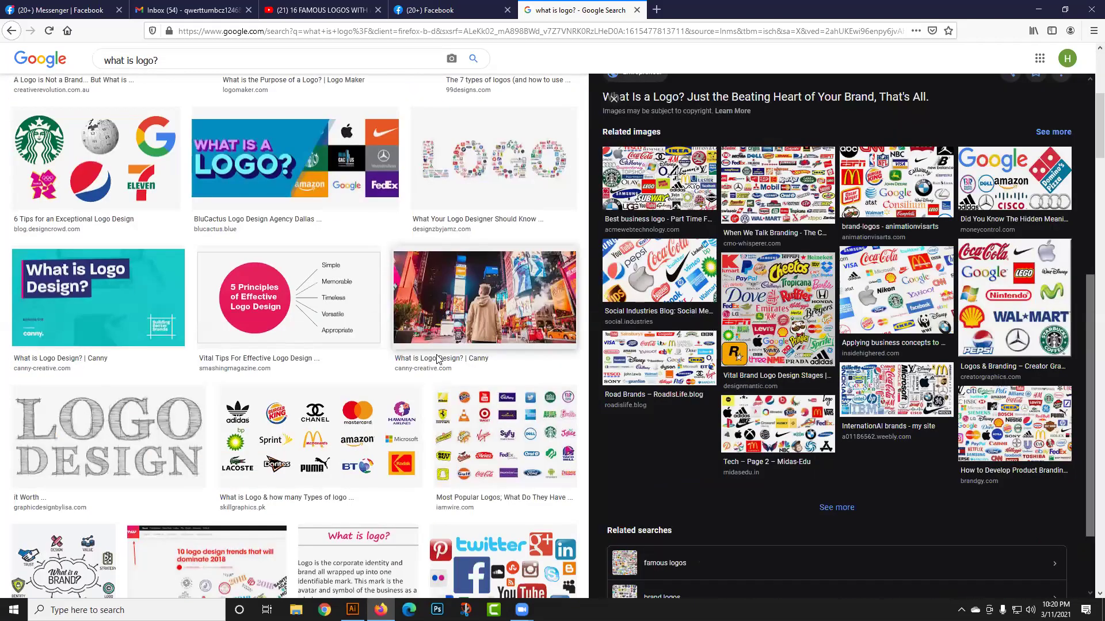
scroll(437, 360, "down", 8)
scroll(279, 334, "down", 7)
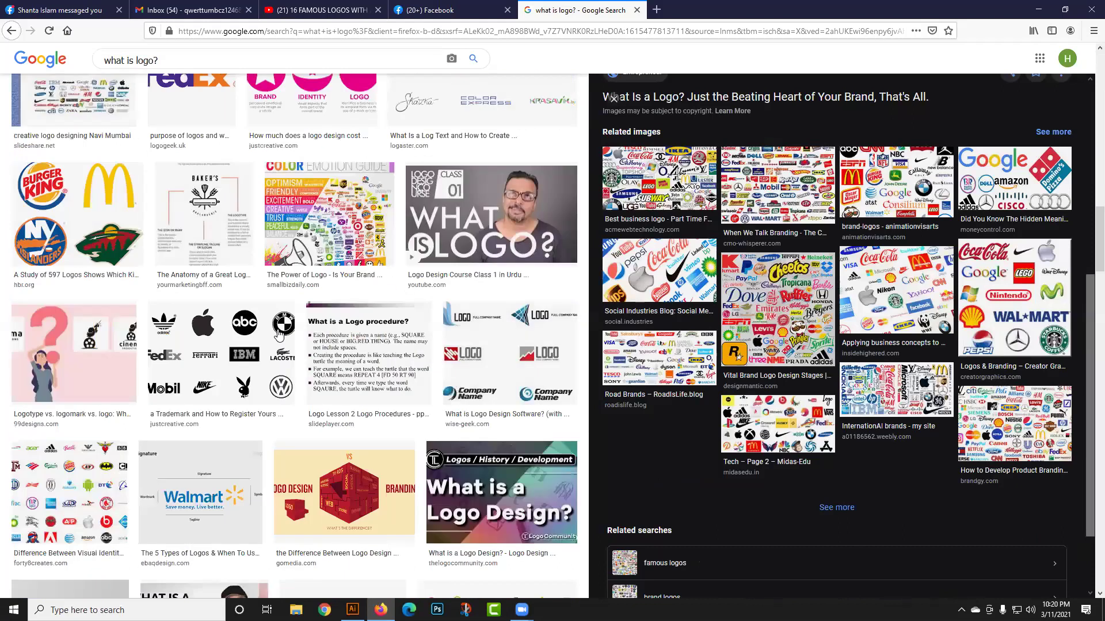
scroll(279, 333, "down", 6)
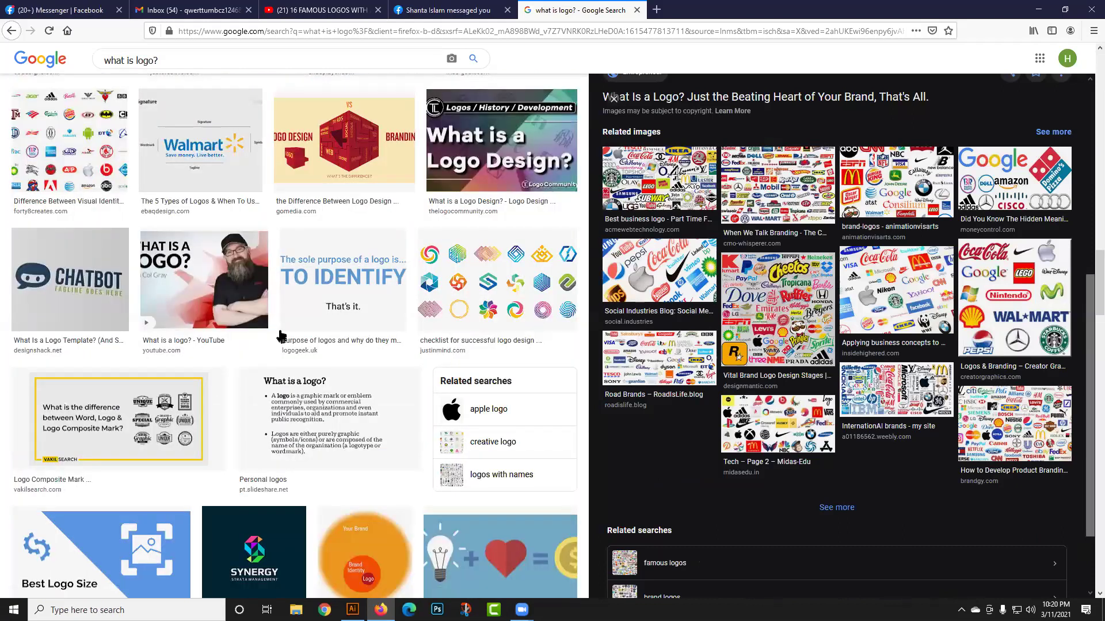
scroll(281, 336, "down", 11)
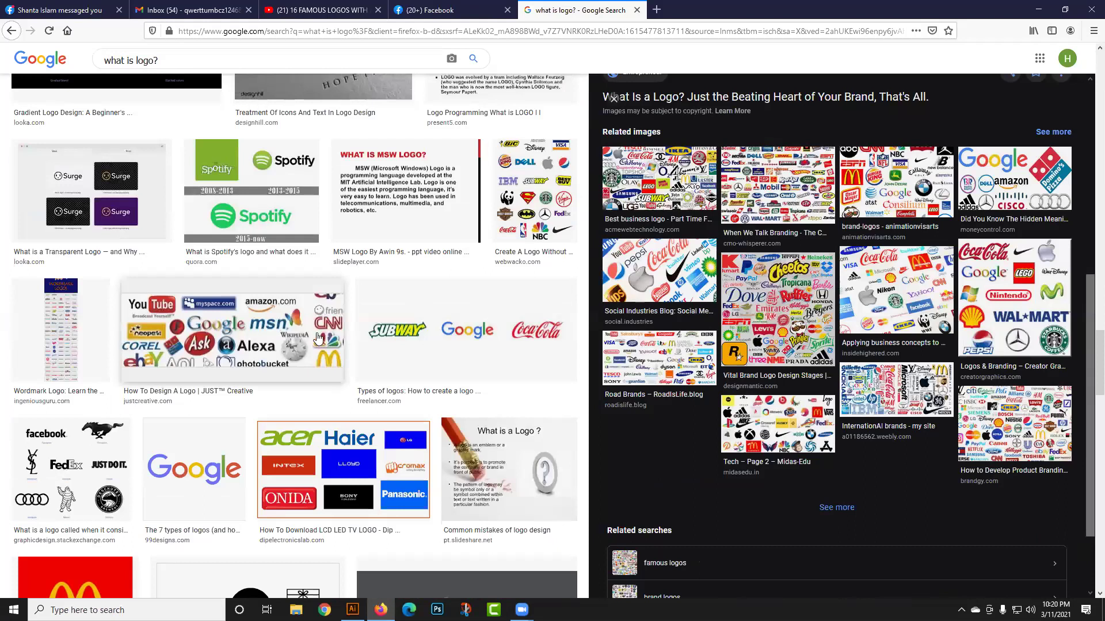
scroll(320, 337, "down", 3)
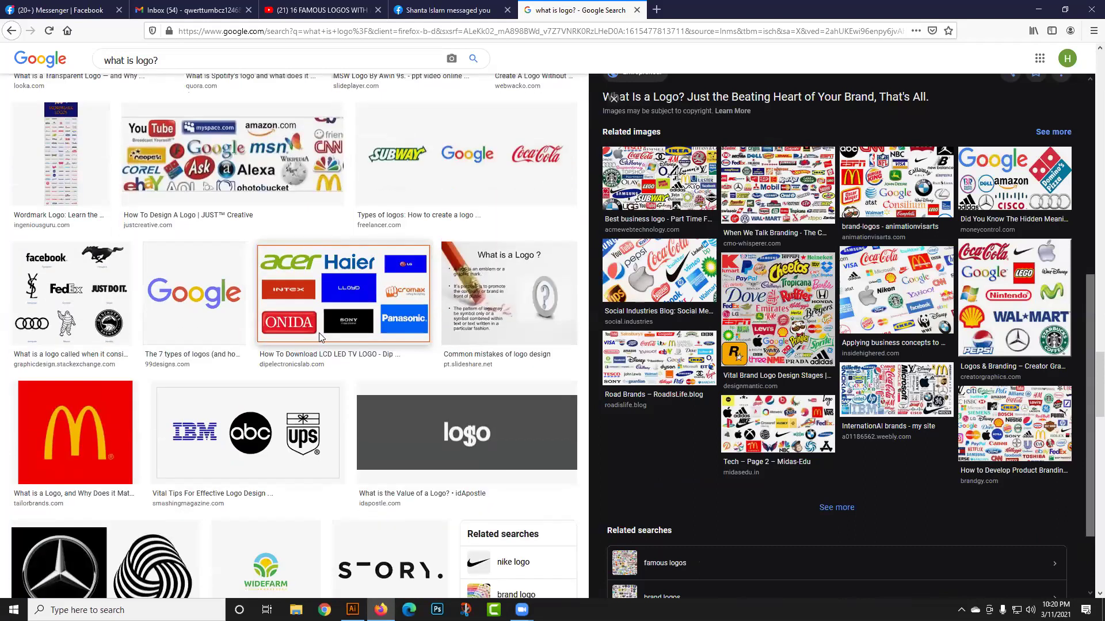
scroll(319, 337, "down", 12)
scroll(321, 339, "down", 4)
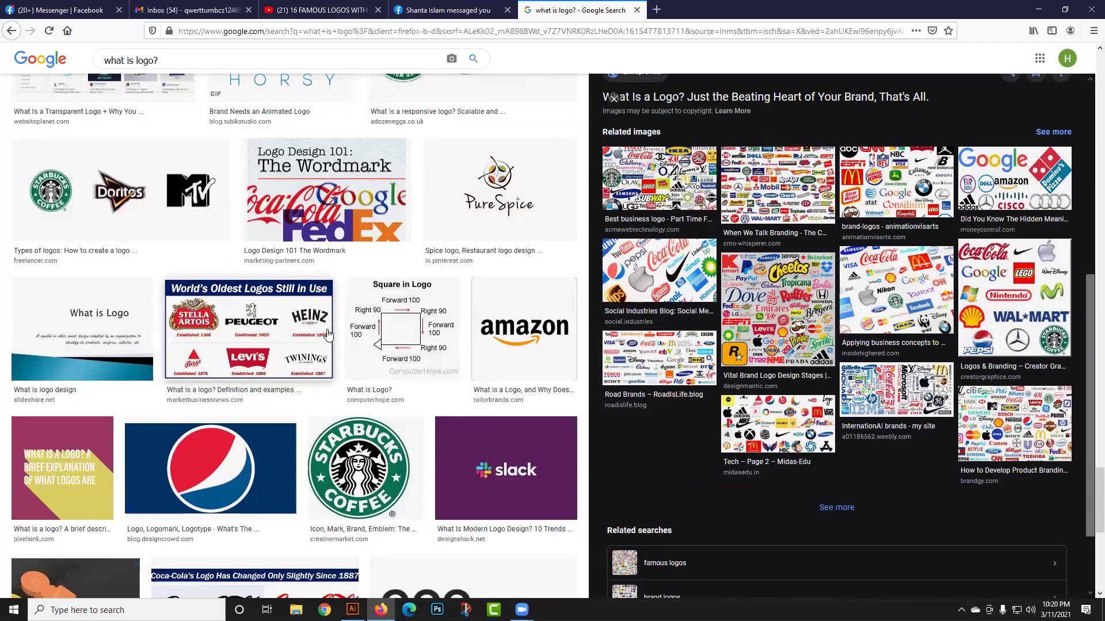
scroll(328, 334, "down", 11)
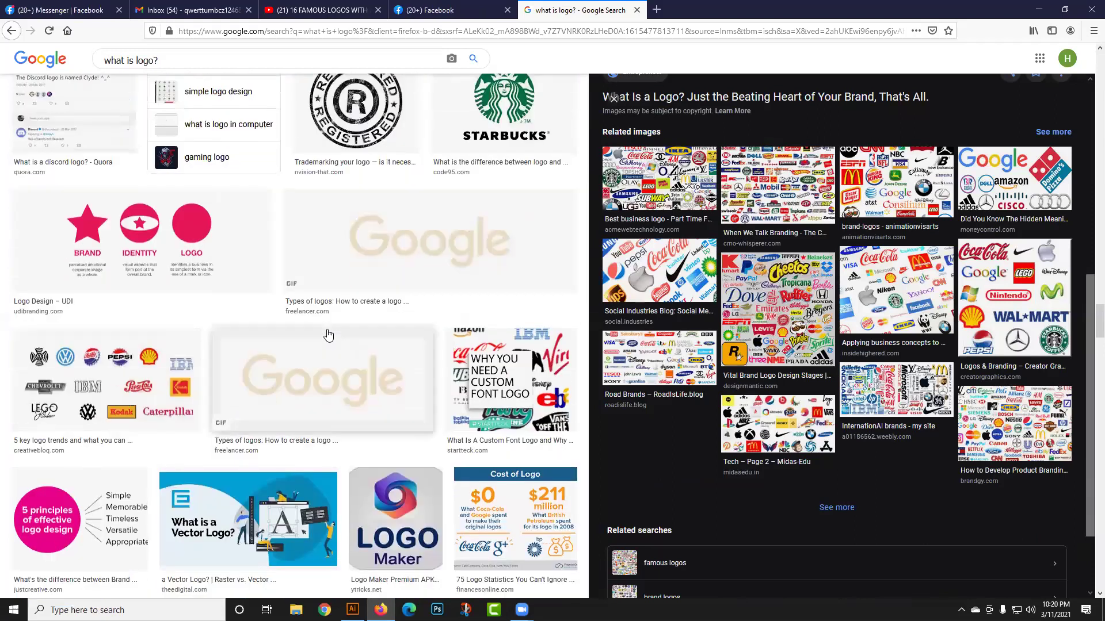
scroll(328, 334, "down", 3)
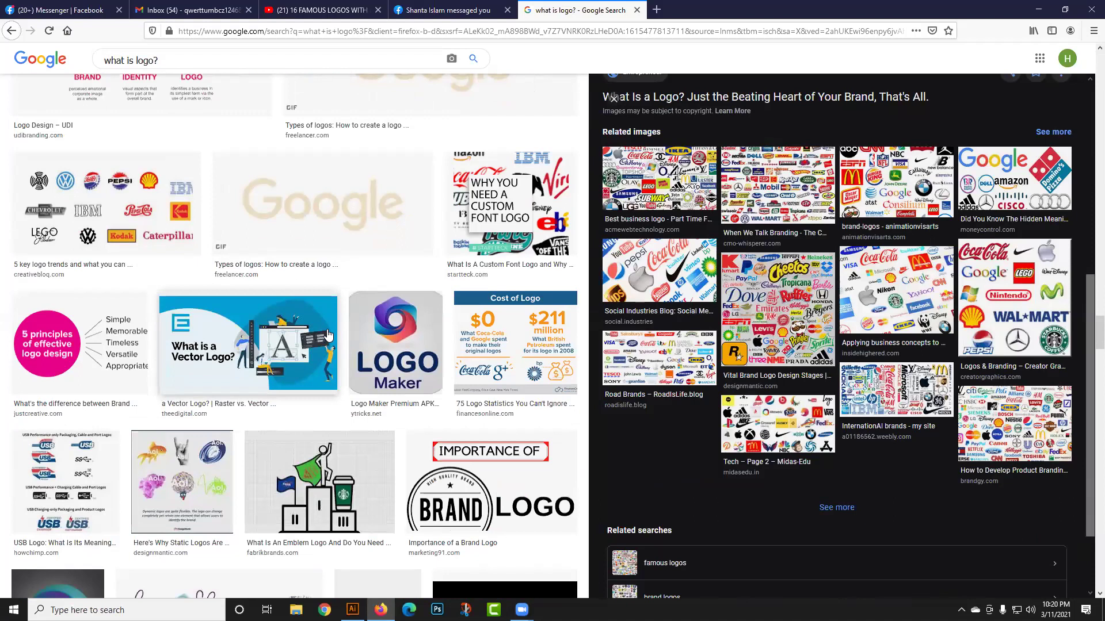
scroll(328, 335, "down", 4)
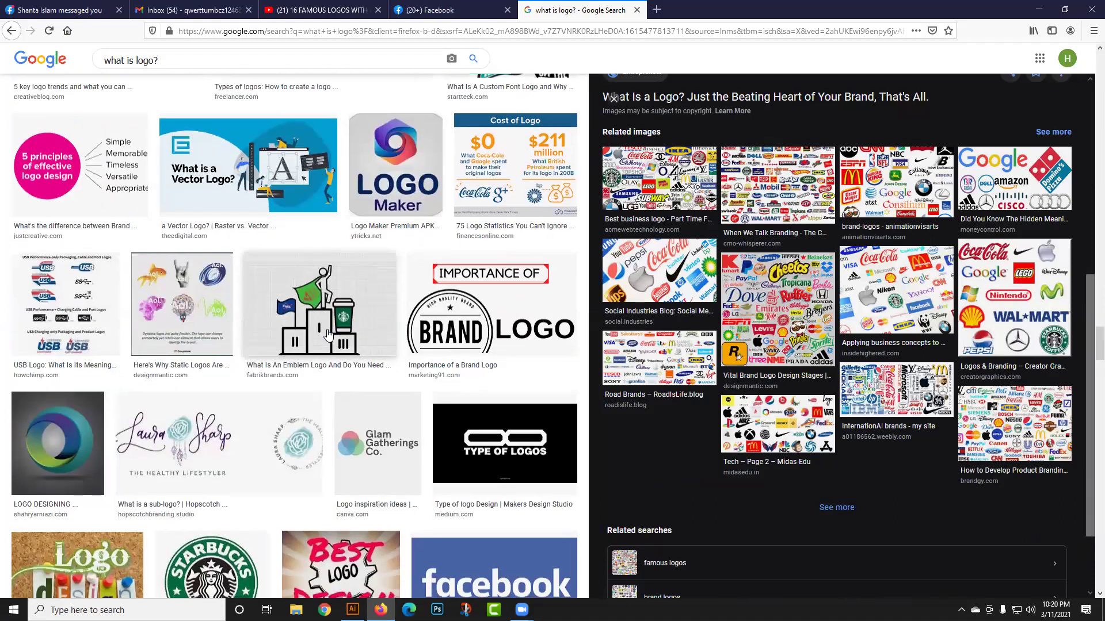
scroll(328, 335, "down", 6)
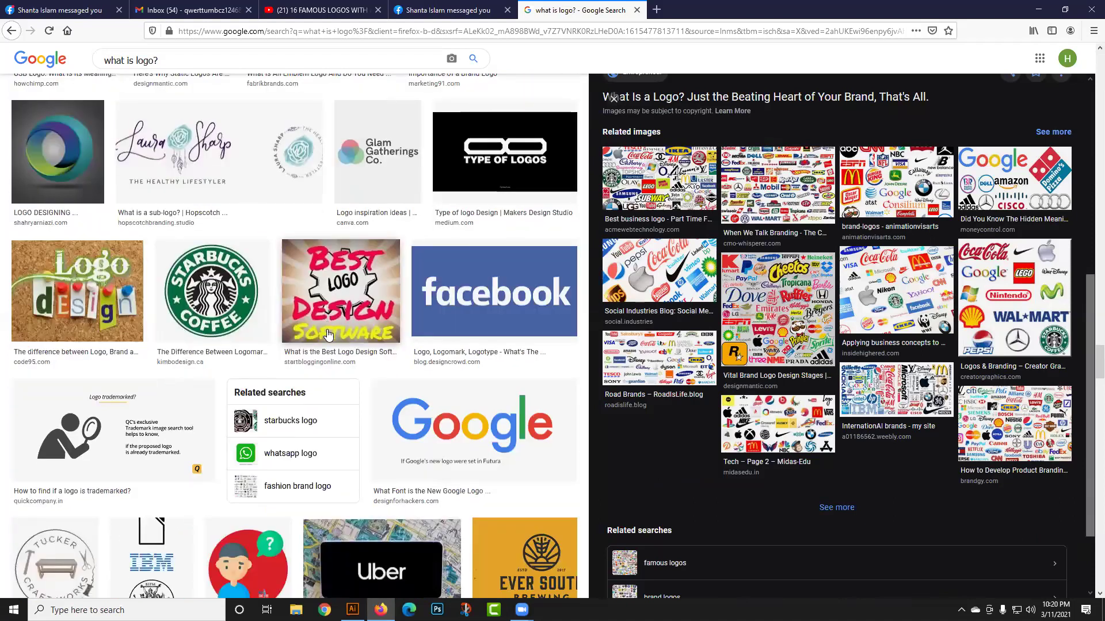
scroll(328, 334, "down", 4)
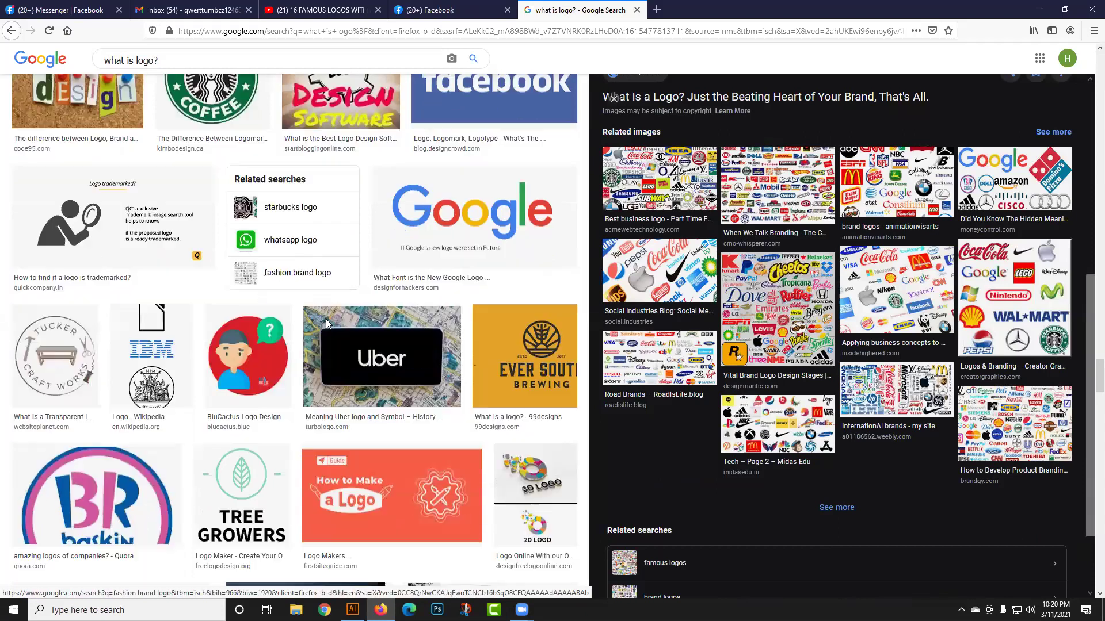
scroll(327, 333, "down", 2)
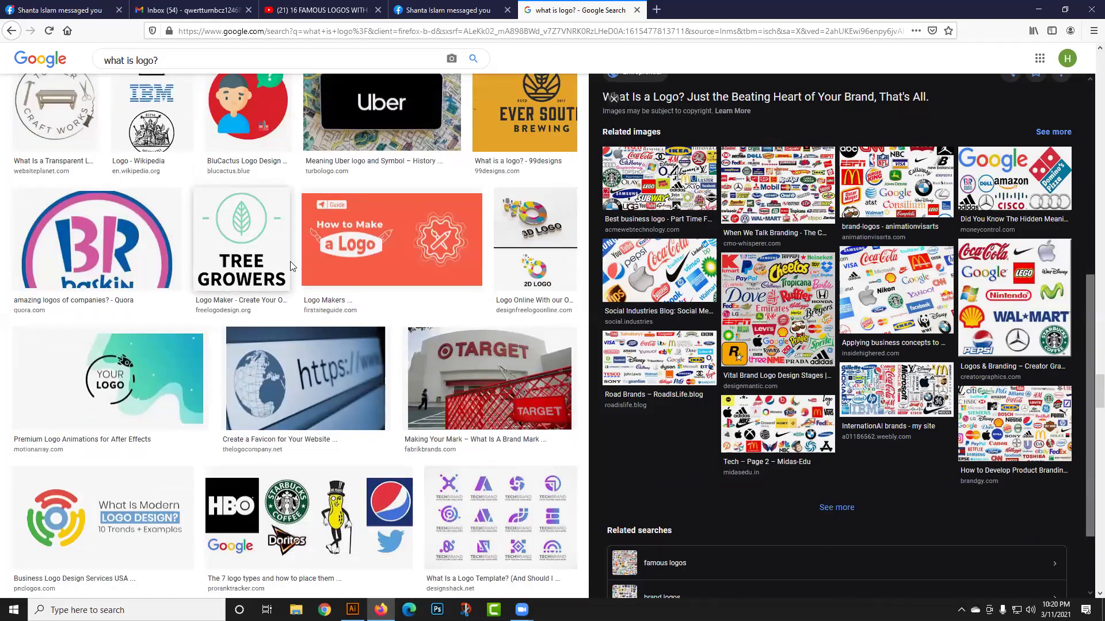
scroll(305, 311, "down", 7)
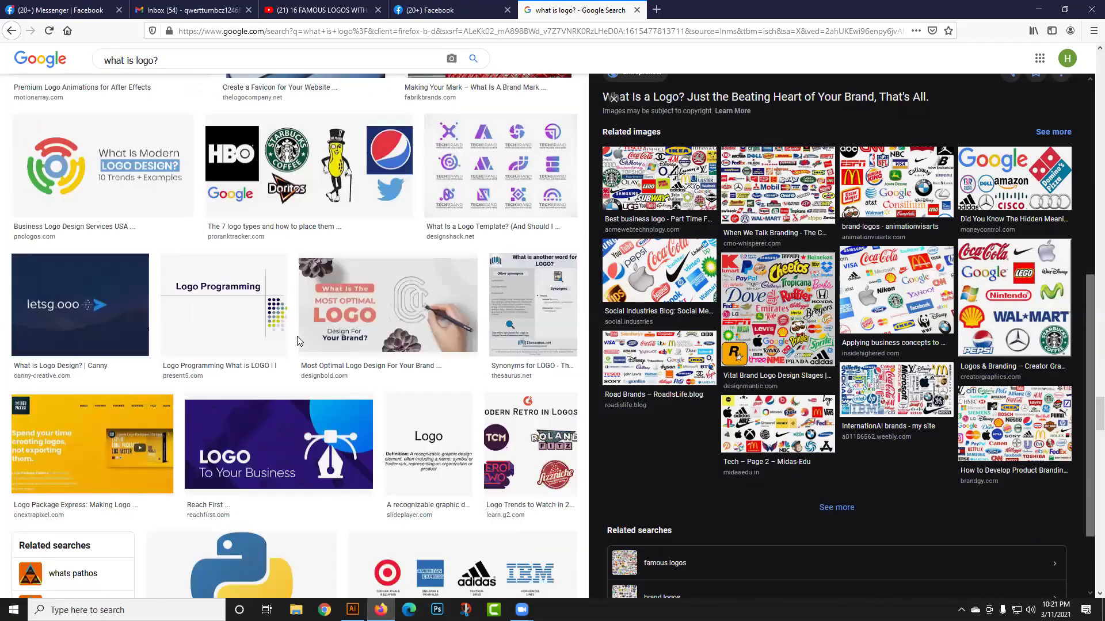
scroll(299, 346, "down", 4)
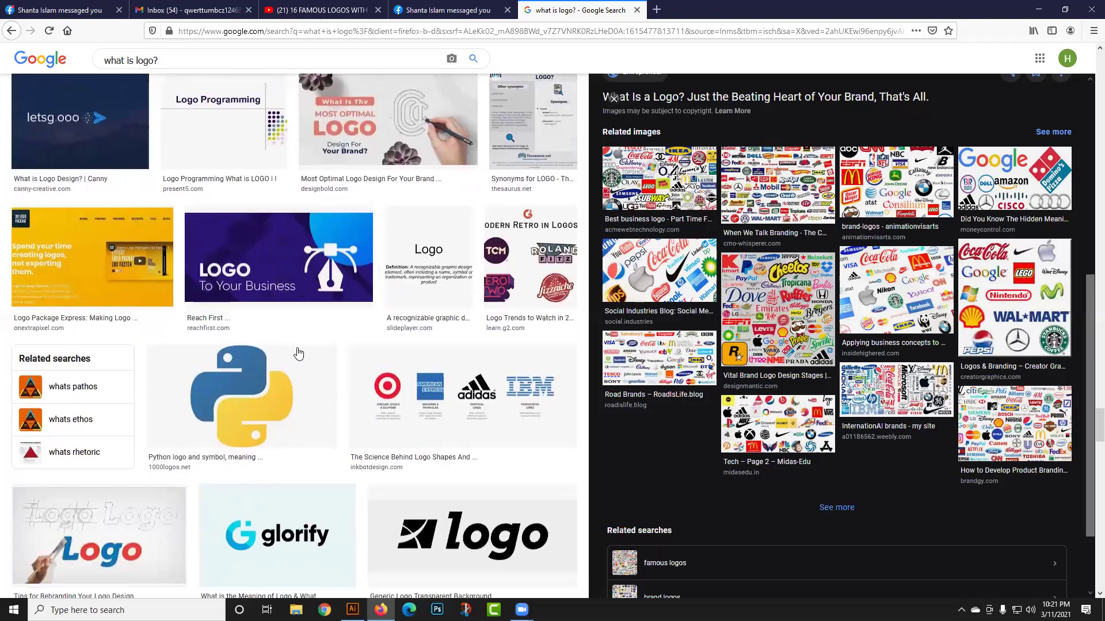
scroll(303, 352, "down", 2)
scroll(303, 352, "down", 4)
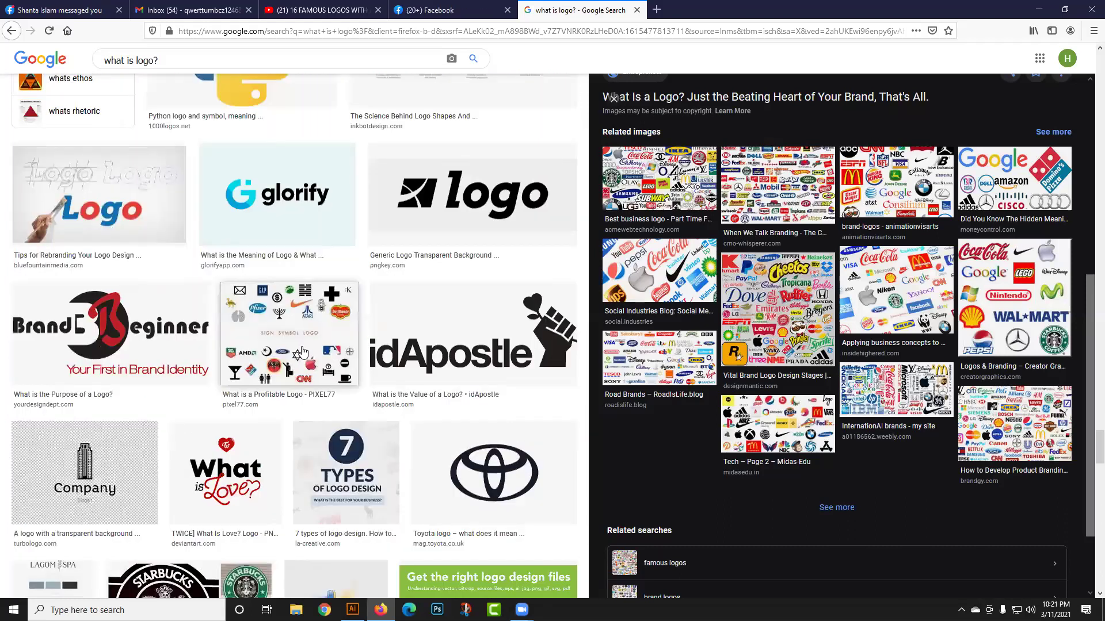
- Examine the remaining image results, down to the LG, Uber and ICICI Bank logos, for wordmark, emblem and symbol examples
scroll(303, 352, "down", 1)
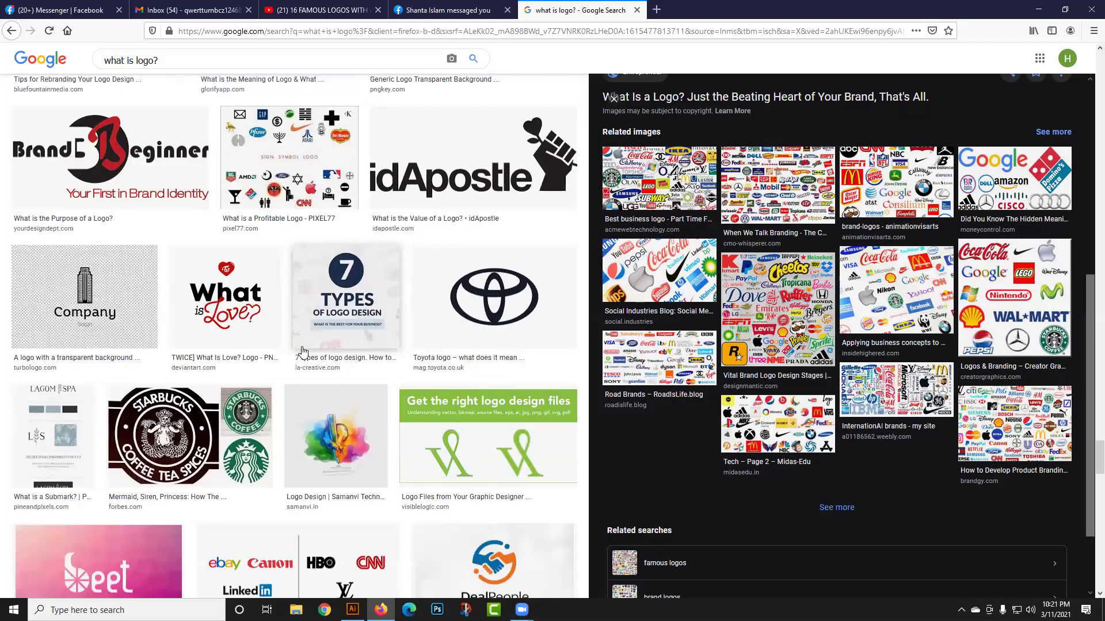
scroll(302, 352, "down", 5)
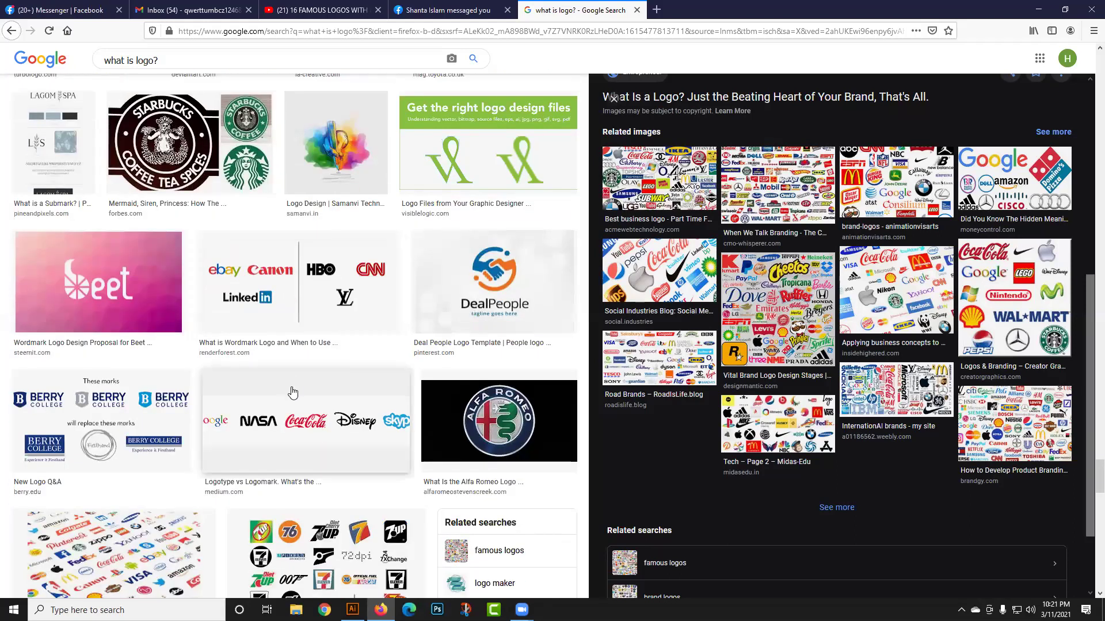
scroll(293, 392, "down", 3)
scroll(299, 452, "down", 7)
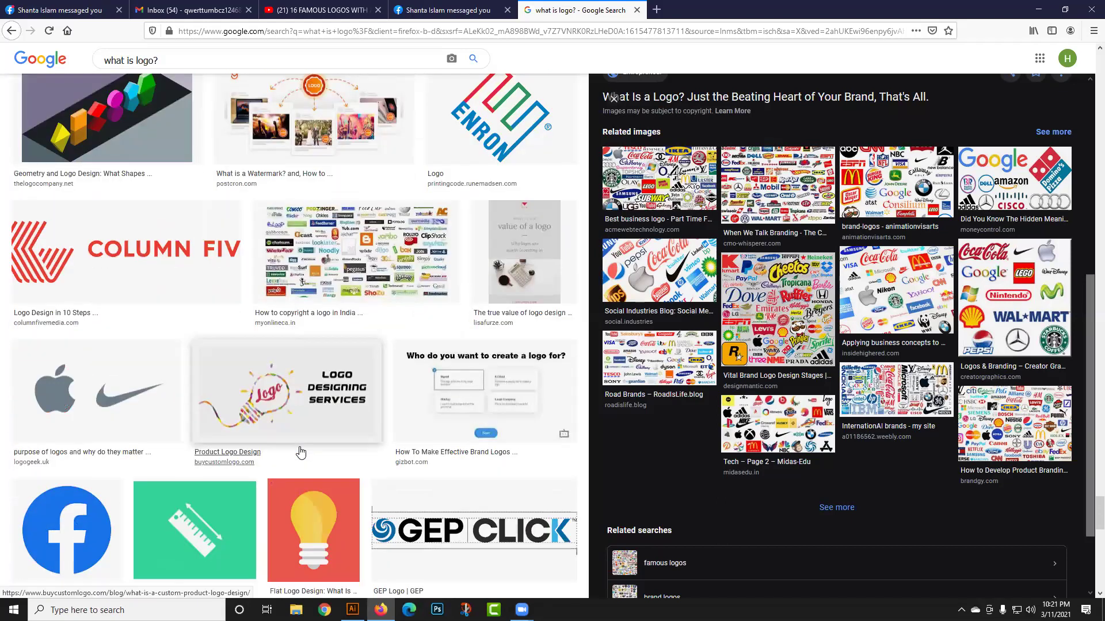
scroll(300, 453, "down", 4)
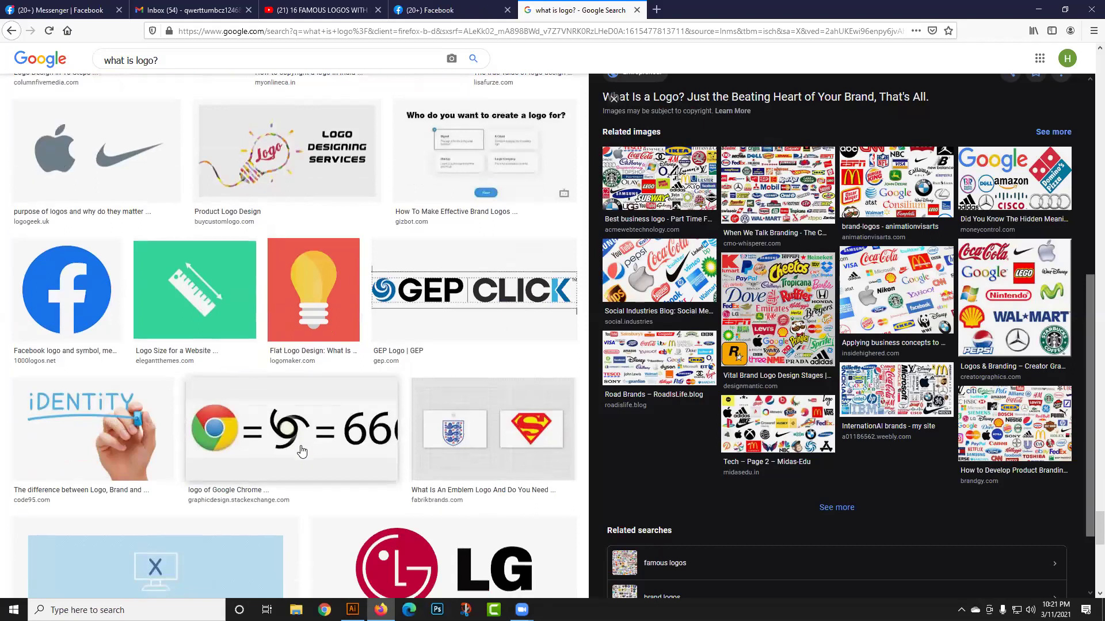
scroll(301, 450, "down", 4)
scroll(302, 450, "up", 1)
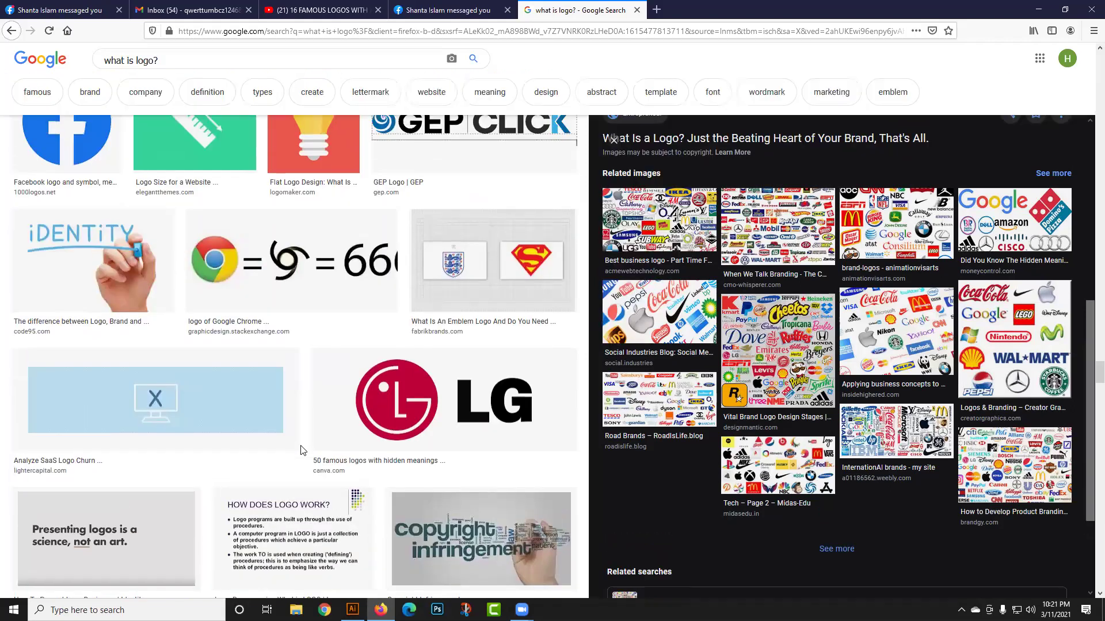
scroll(304, 450, "down", 3)
scroll(304, 450, "down", 2)
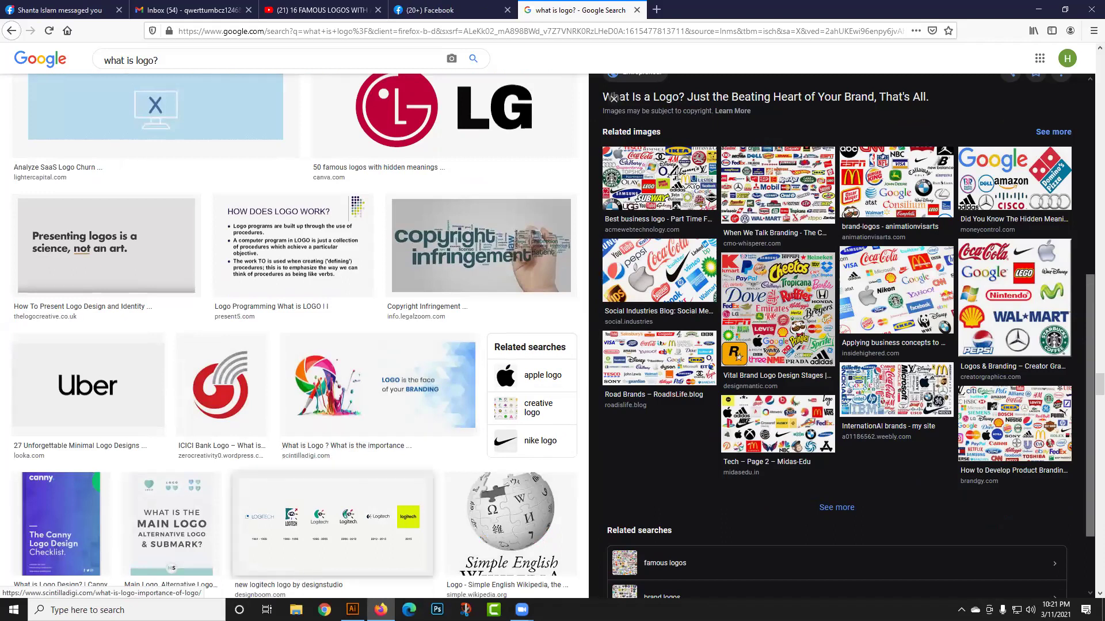
- Switch to Adobe Illustrator and create a new A4 document in landscape orientation with one artboard
left_click(353, 610)
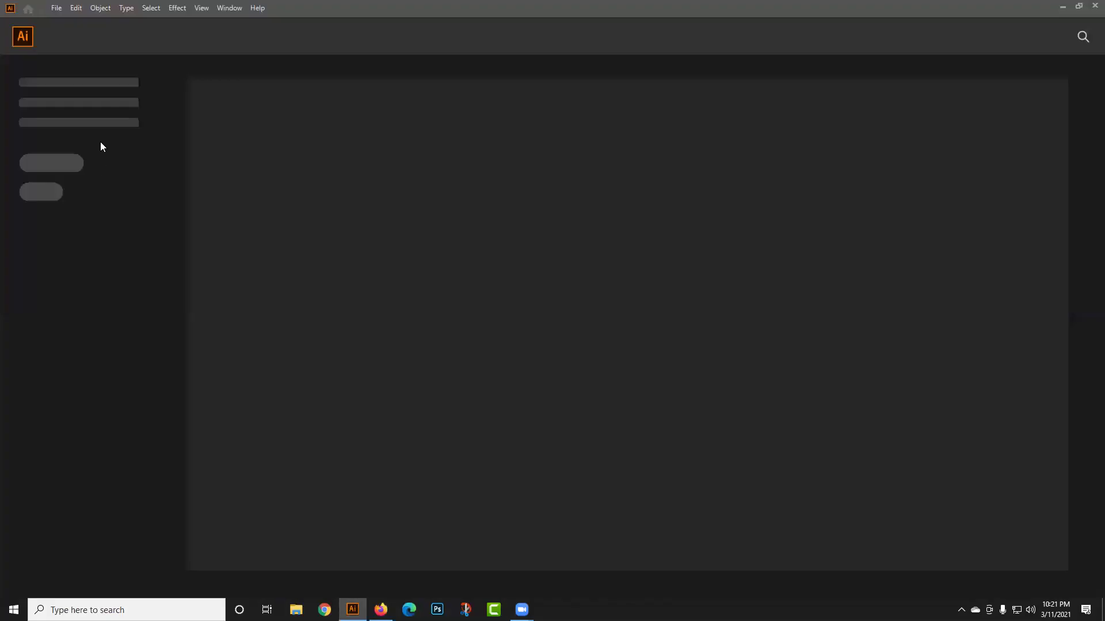
left_click(57, 8)
left_click(73, 20)
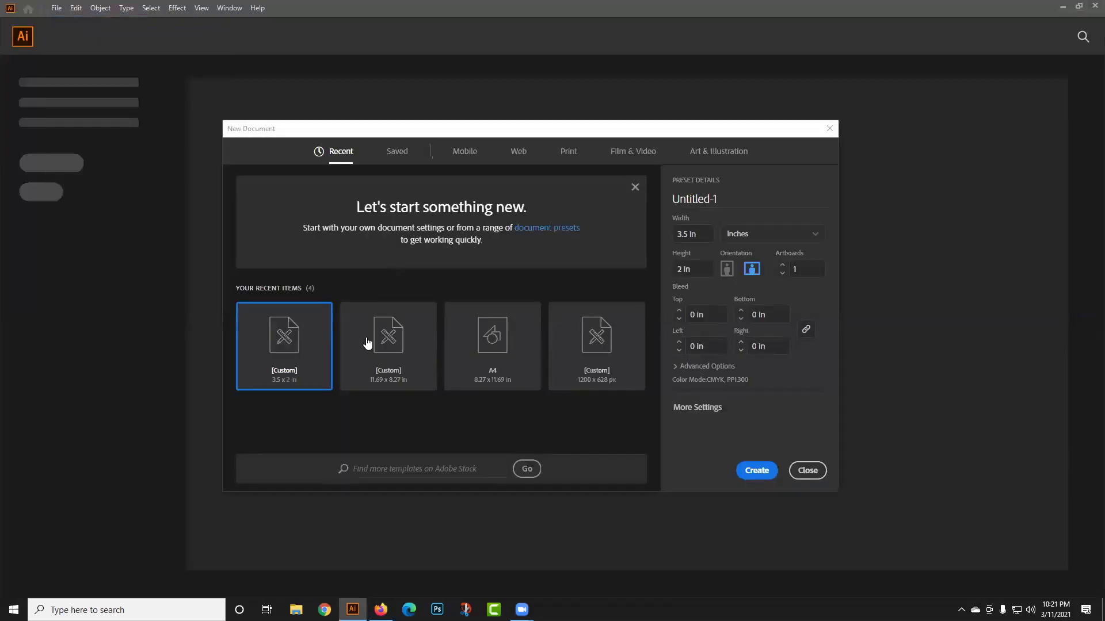
left_click(466, 369)
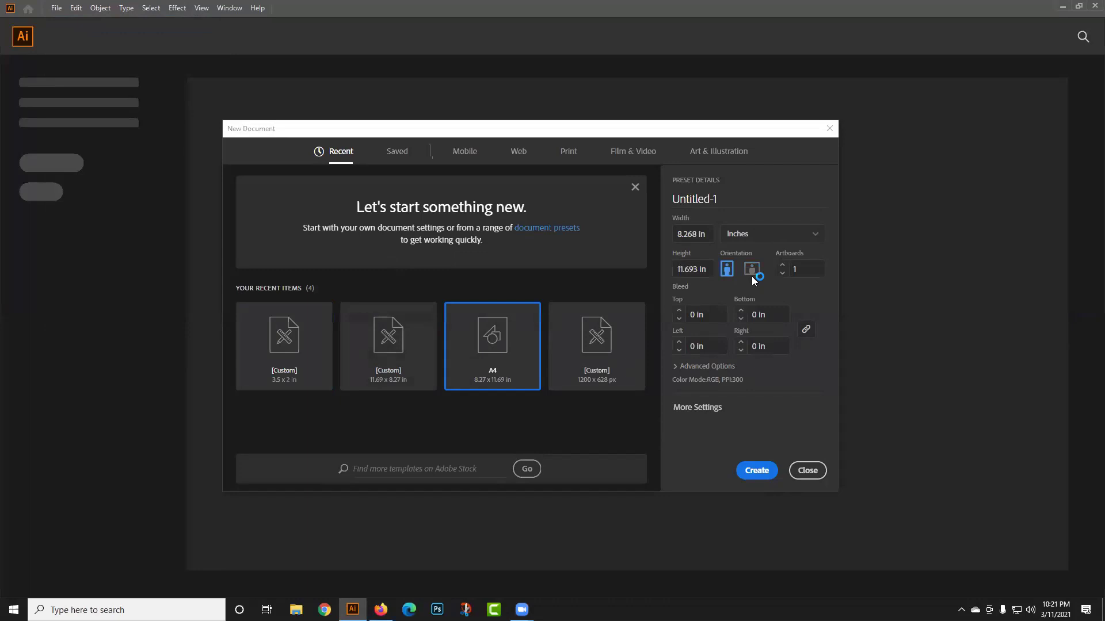
left_click(749, 268)
left_click(756, 470)
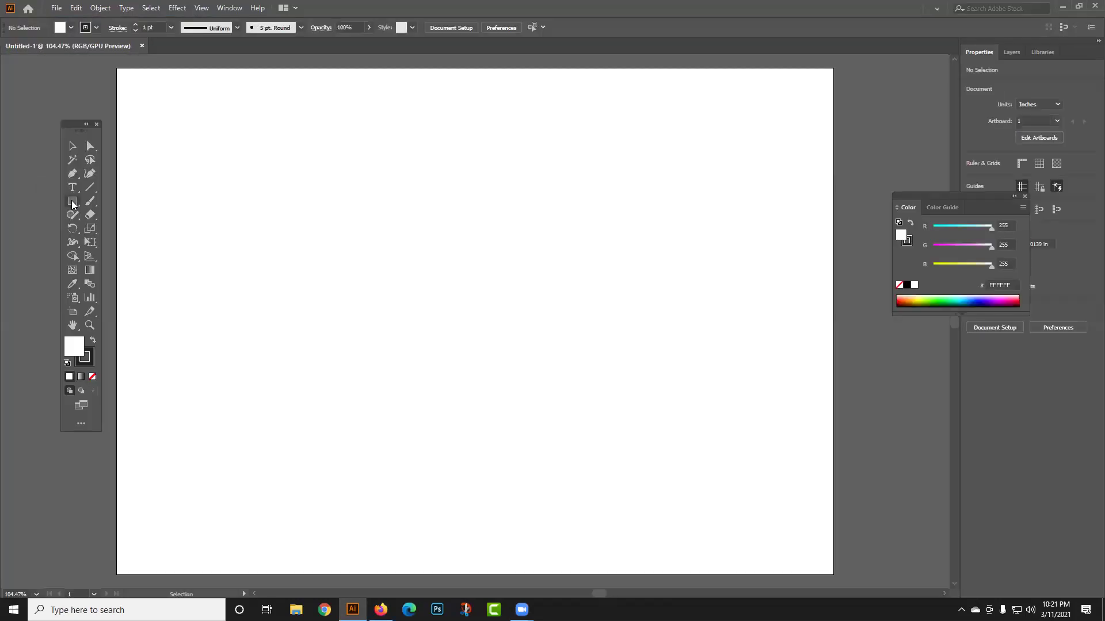
- Draw a six-pointed star about 4.7 by 4.4 in, with a near-black fill and no stroke
left_click_drag(73, 205, 166, 263)
left_click_drag(419, 232, 508, 346)
key("Up")
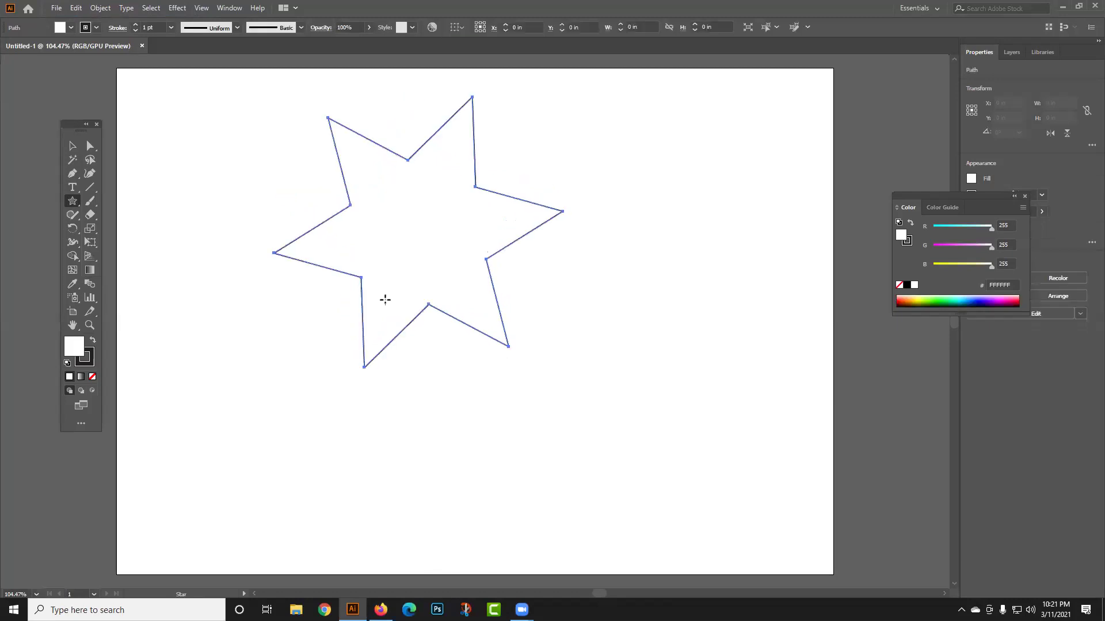
left_click(92, 378)
left_click(92, 341)
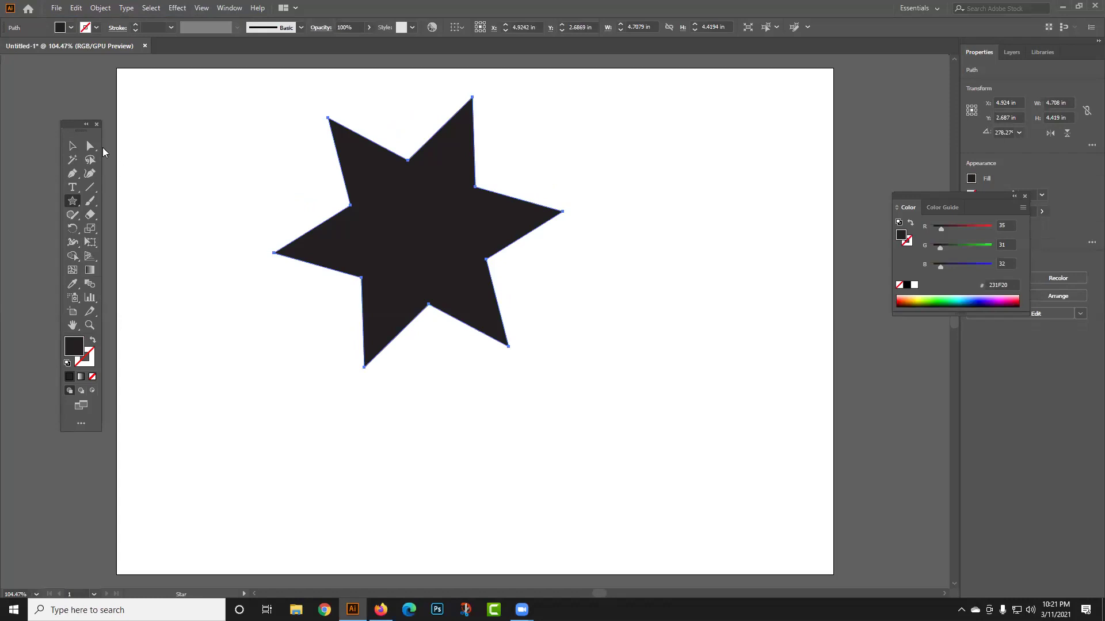
- Round all the star's inner and outer corners strongly to form a soft six-lobed shape
left_click(90, 146)
mouse_move(339, 203)
left_mouse_down()
mouse_move(351, 205)
mouse_move(337, 198)
left_mouse_up()
left_click(208, 191)
left_click(300, 225)
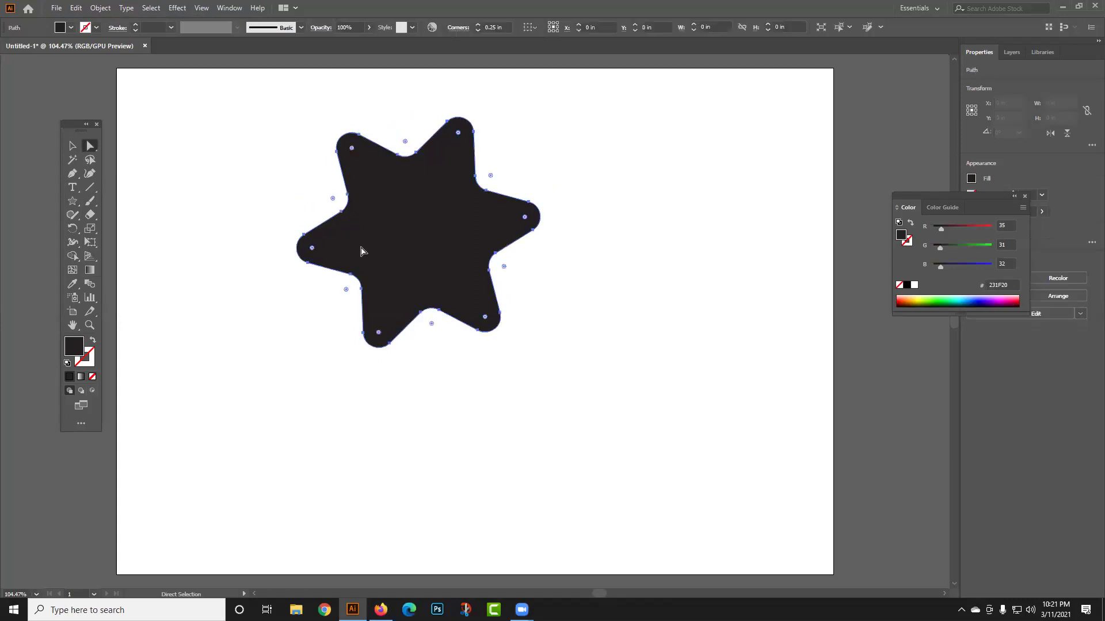
mouse_move(332, 196)
left_mouse_down()
mouse_move(342, 200)
mouse_move(315, 190)
left_mouse_up()
left_click(644, 289)
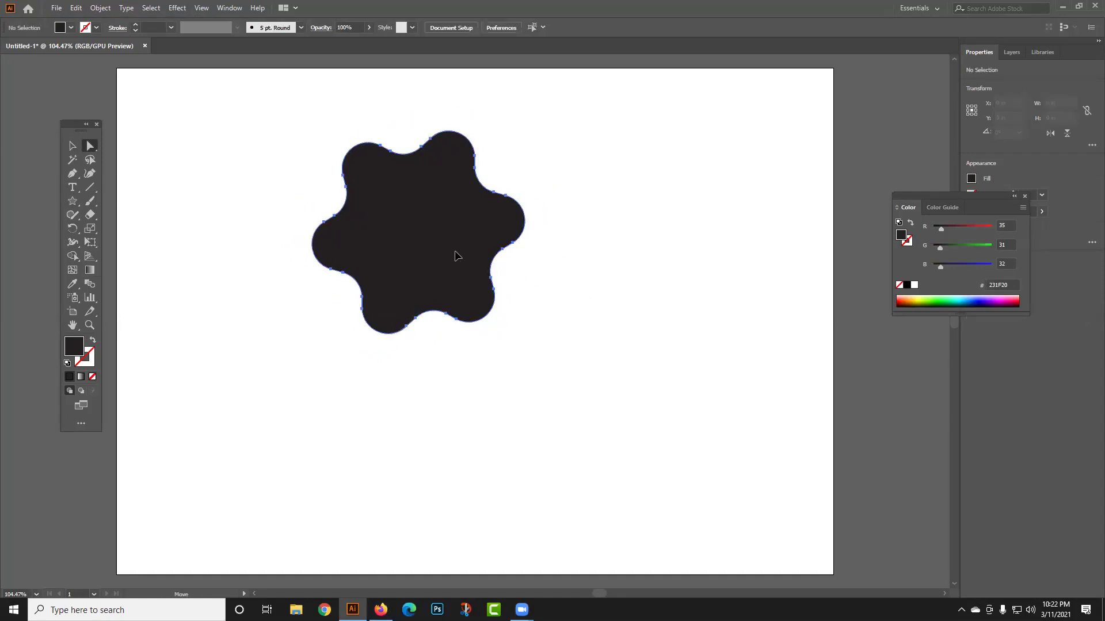
- Move the six-lobed shape to the upper right part of the artboard
left_click_drag(399, 226, 437, 244)
left_click(73, 145)
left_click(192, 198)
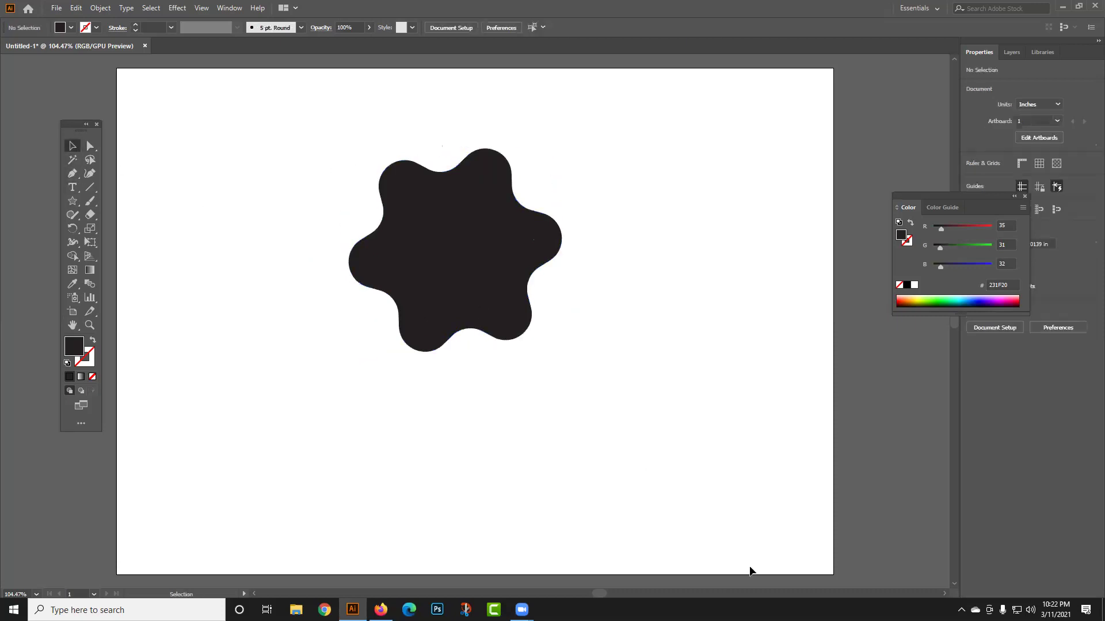
left_click_drag(488, 292, 503, 315)
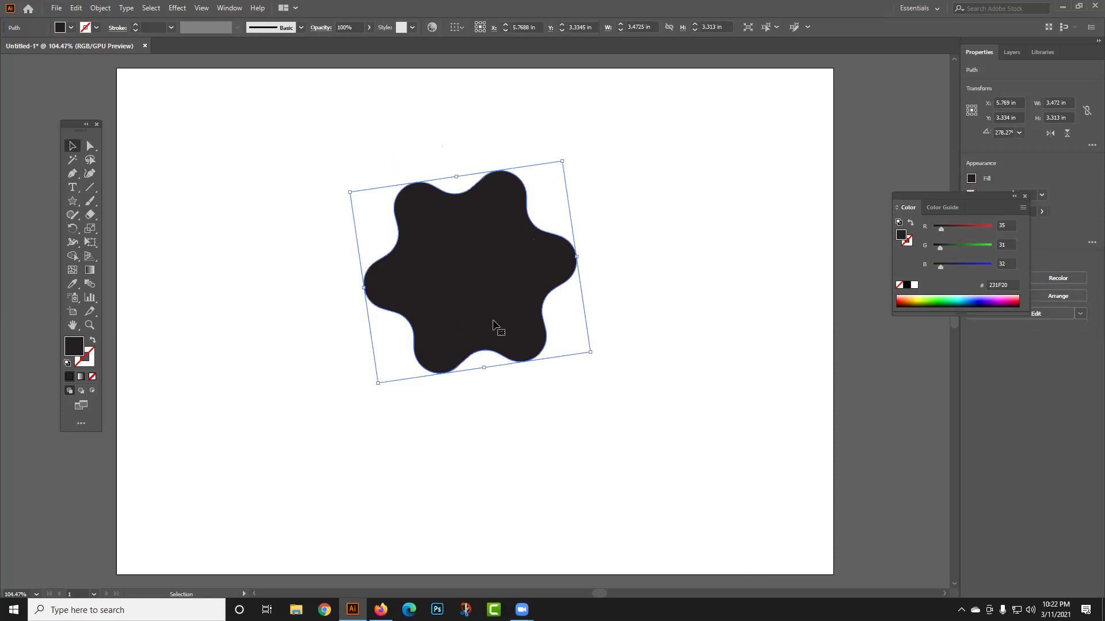
left_click_drag(485, 298, 464, 246)
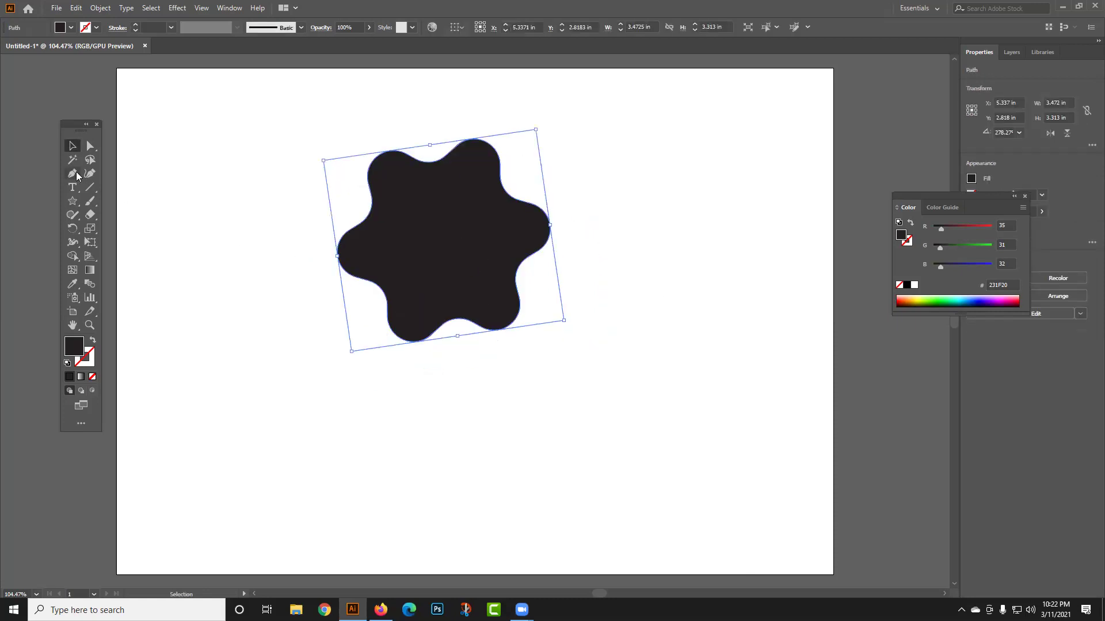
left_click_drag(533, 295, 670, 274)
- Draw a near-black hexagon about 4.25 in wide on the artboard's left half, beside the six-lobed shape
left_click_drag(72, 201, 140, 243)
left_click_drag(237, 285, 334, 379)
left_click_drag(286, 284, 321, 306)
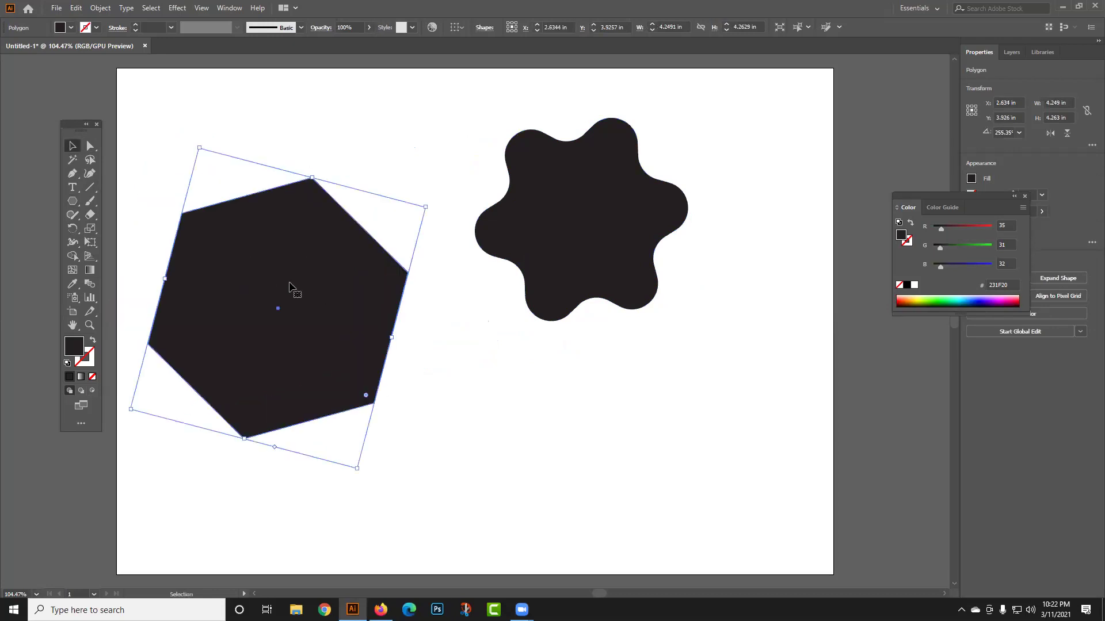
- Round all the hexagon's corners generously and nudge the shape slightly up and to the right
left_click(90, 147)
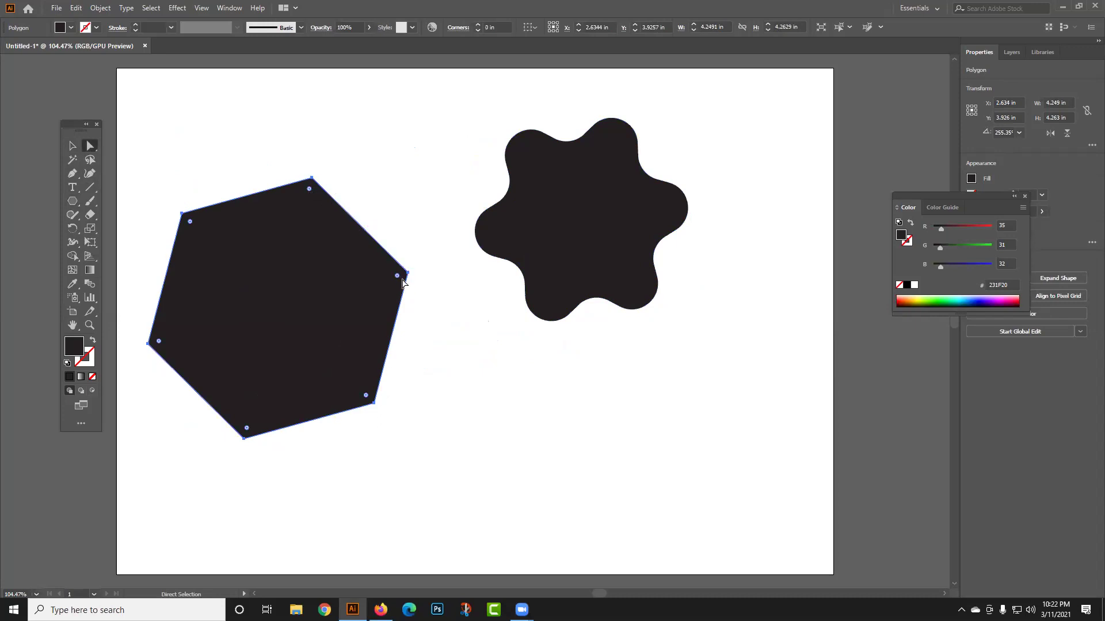
left_click_drag(309, 189, 303, 263)
left_click(523, 395)
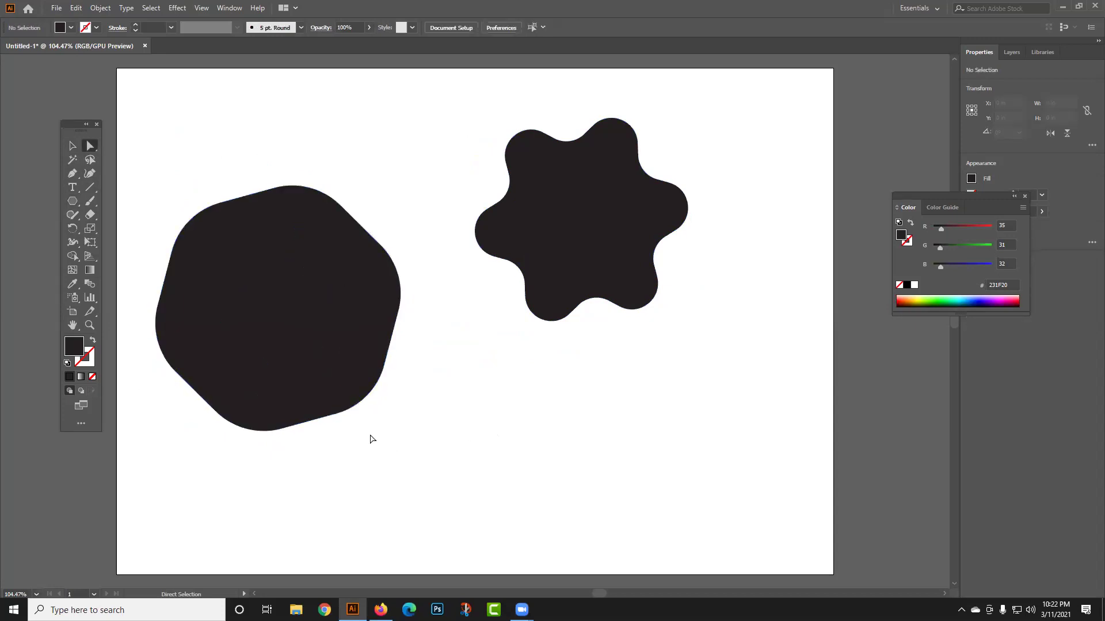
left_click(68, 145)
left_click_drag(314, 347, 334, 323)
left_click(138, 248)
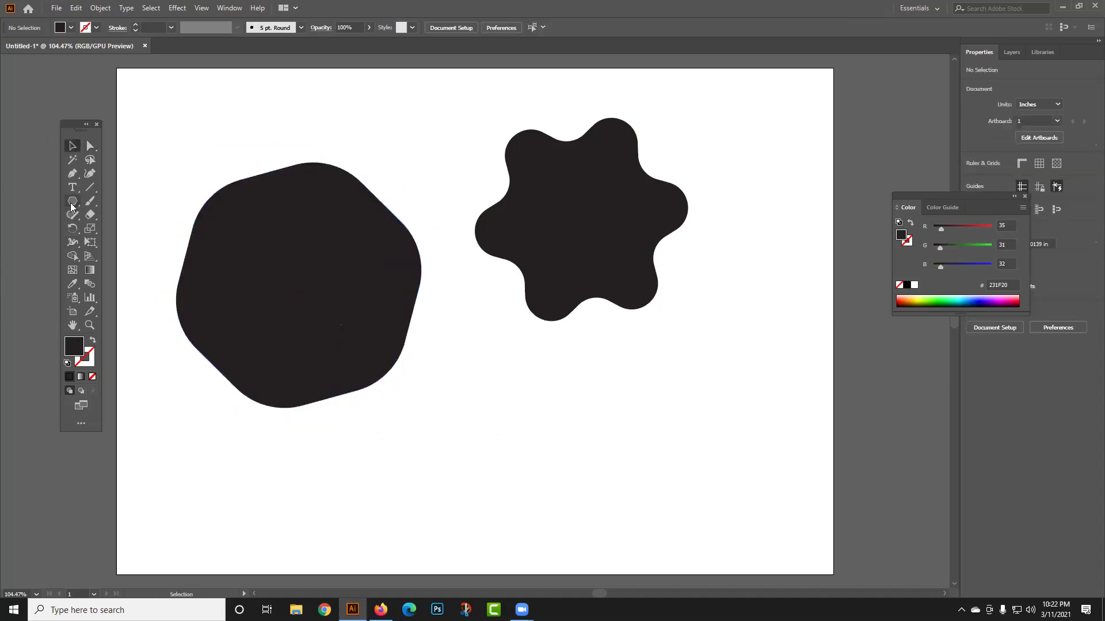
- Draw a circle about 2.2 in wide with yellow fill FFCD45 and place it over the rounded hexagon
left_click(73, 201)
left_click(100, 232)
mouse_move(256, 426)
left_mouse_down()
mouse_move(317, 458)
mouse_move(390, 560)
left_mouse_up()
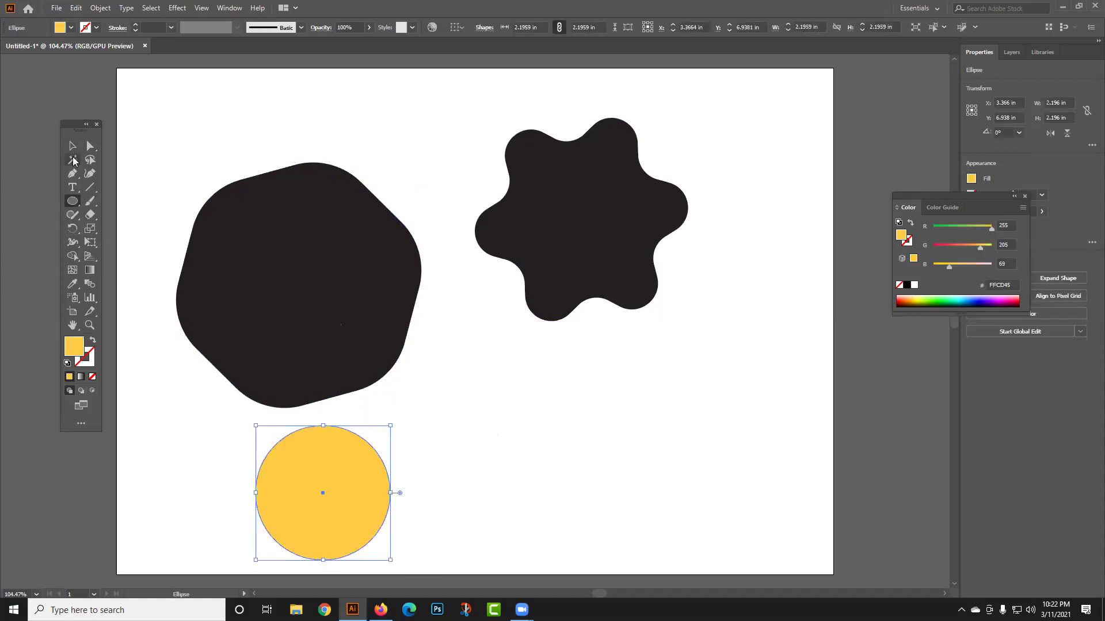
key("v")
left_click_drag(299, 432, 275, 239)
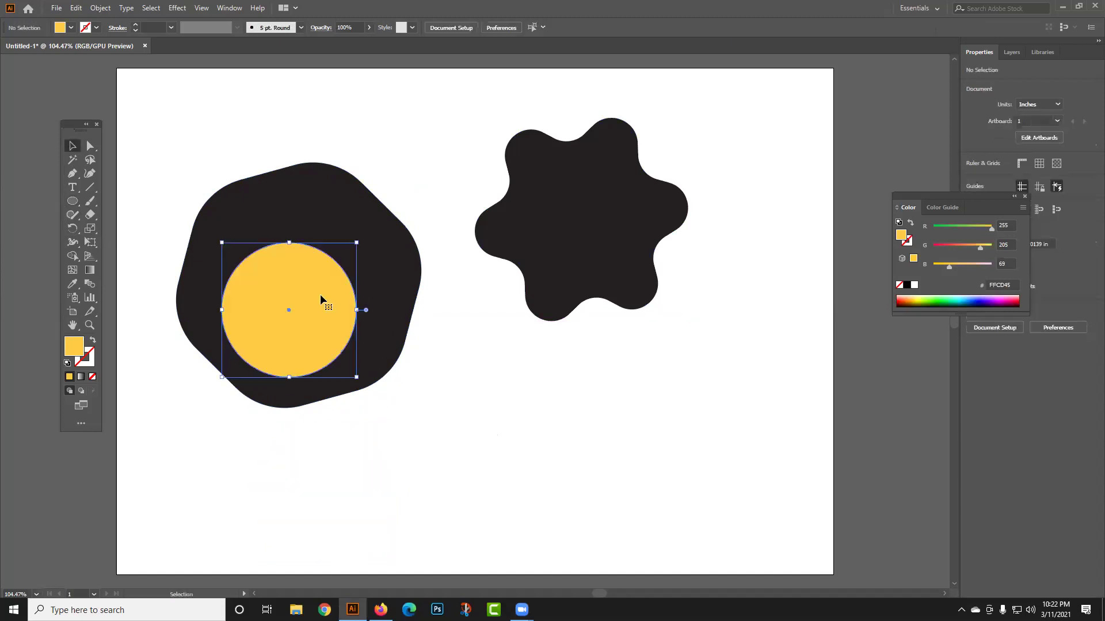
- Enlarge the yellow circle on the rounded hexagon and place a smaller copy over the six-lobed shape
left_click(438, 341)
left_click(321, 294)
left_click_drag(355, 284, 601, 250)
key("ctrl+shift+a")
- Align the smaller yellow circle and the six-lobed shape on their horizontal centres
left_click(628, 267)
left_click(576, 207, "shift")
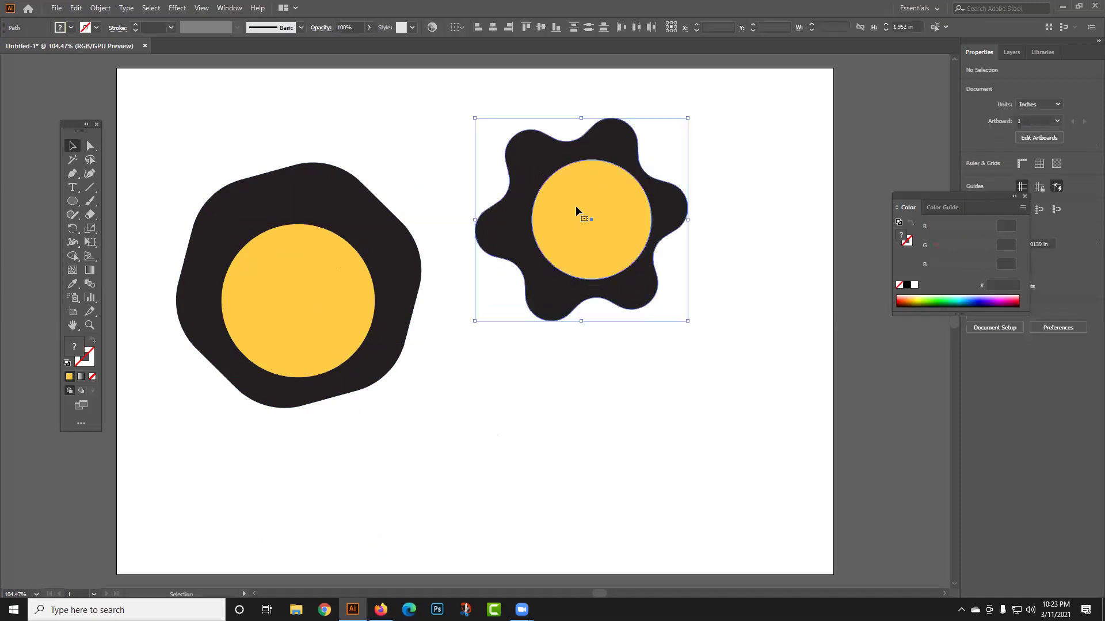
left_click(493, 27)
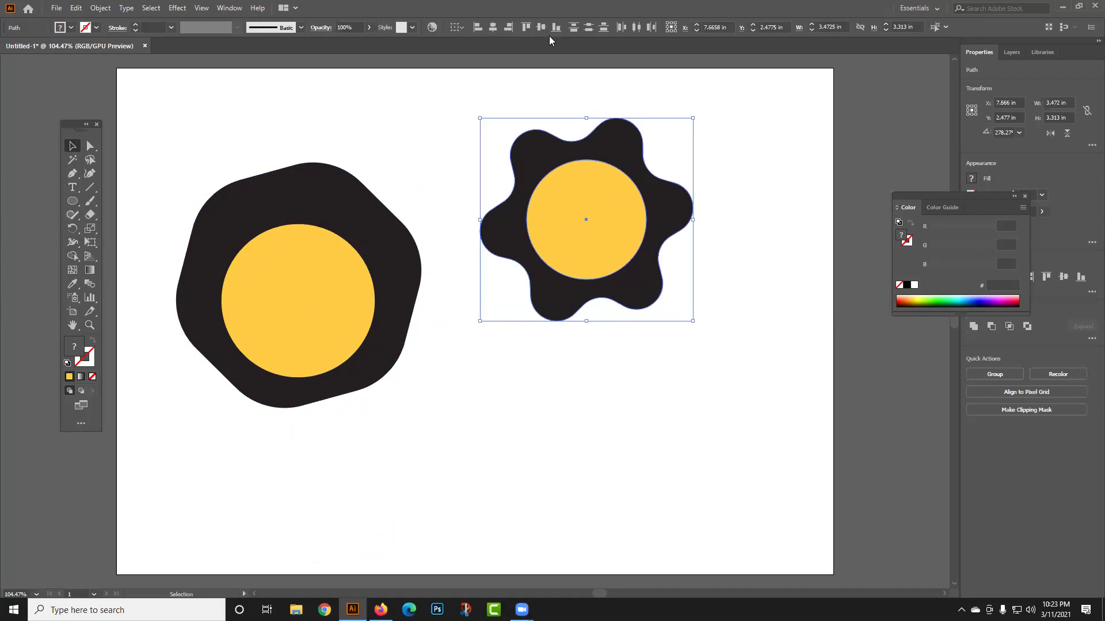
- Align the larger yellow circle and the rounded hexagon on their horizontal and vertical centres
left_click(385, 132)
left_click(283, 189)
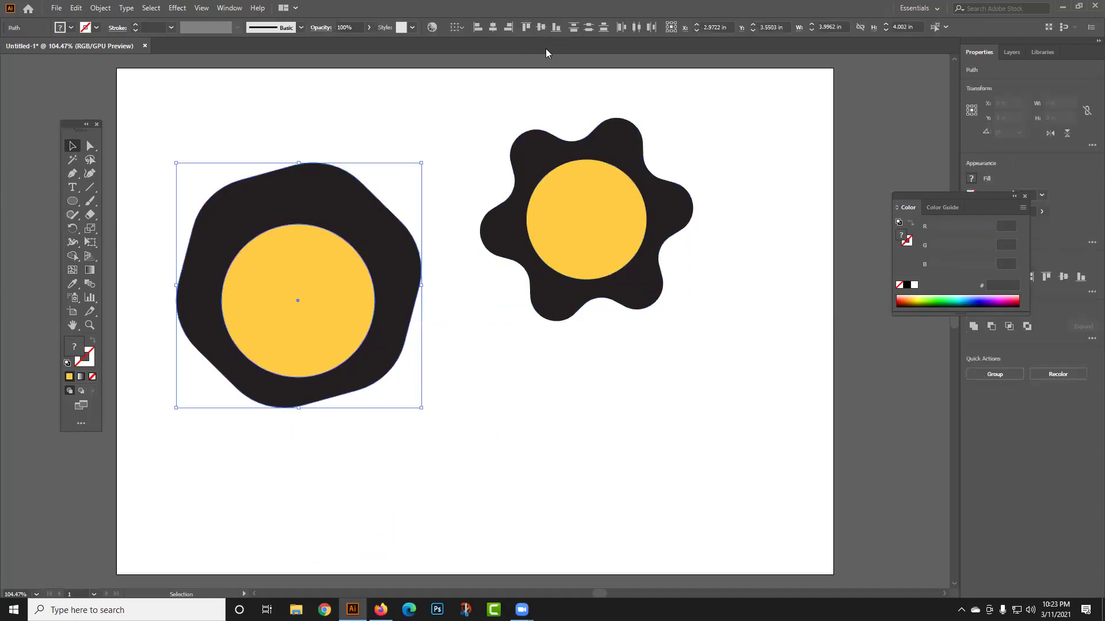
left_click(493, 27)
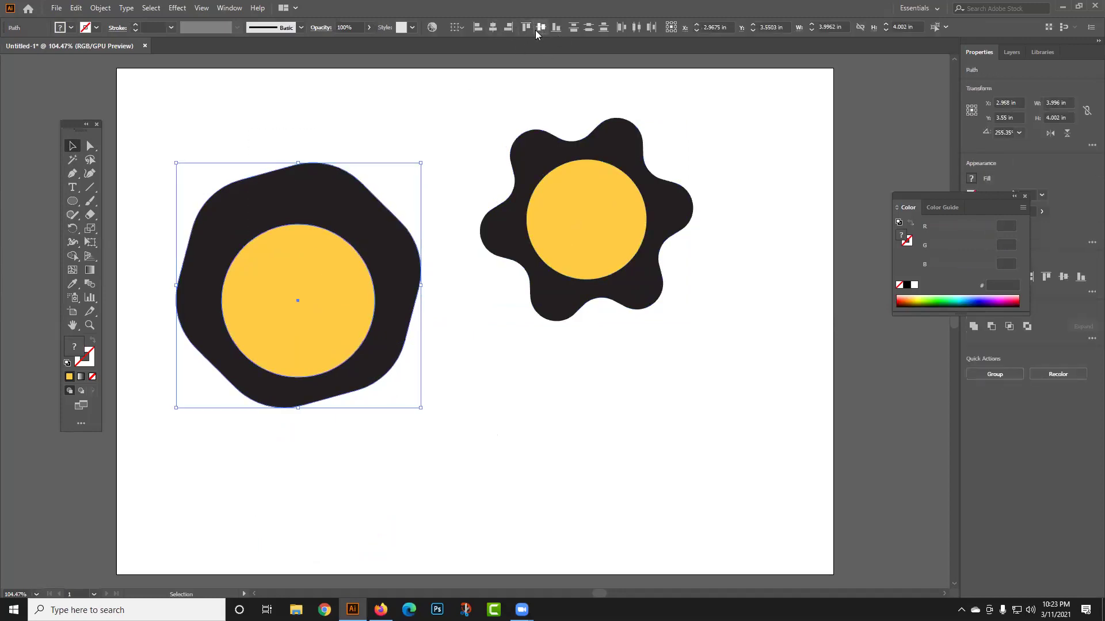
left_click(541, 27)
- Cut the yellow circle out of the six-lobed shape with the Shape Builder to leave a round hole
left_click(592, 202)
left_click(679, 278, "shift")
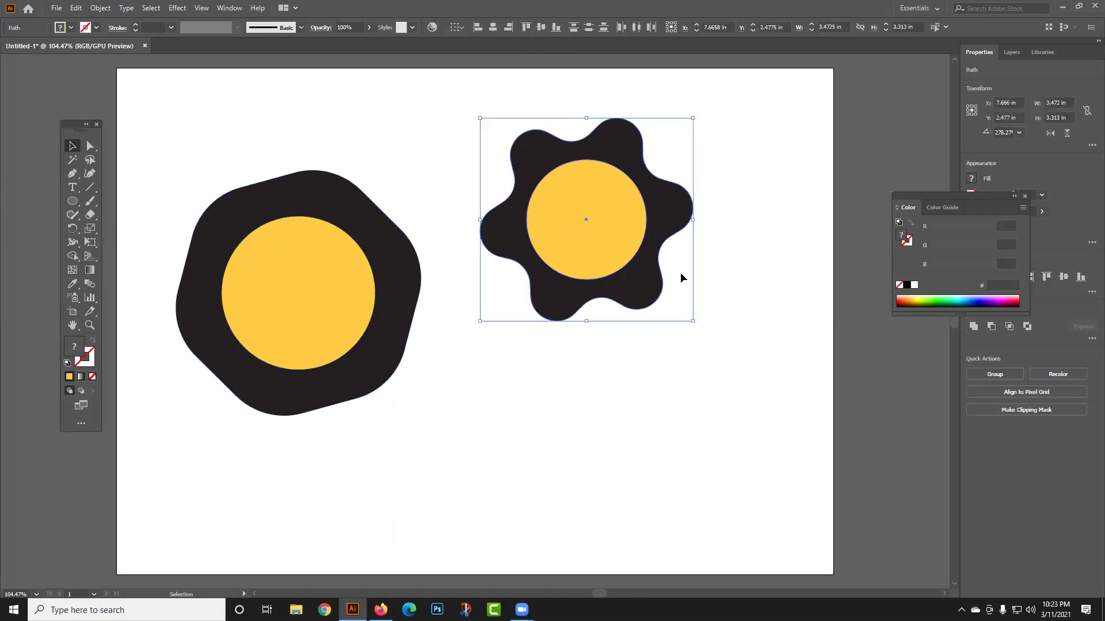
left_click(72, 256)
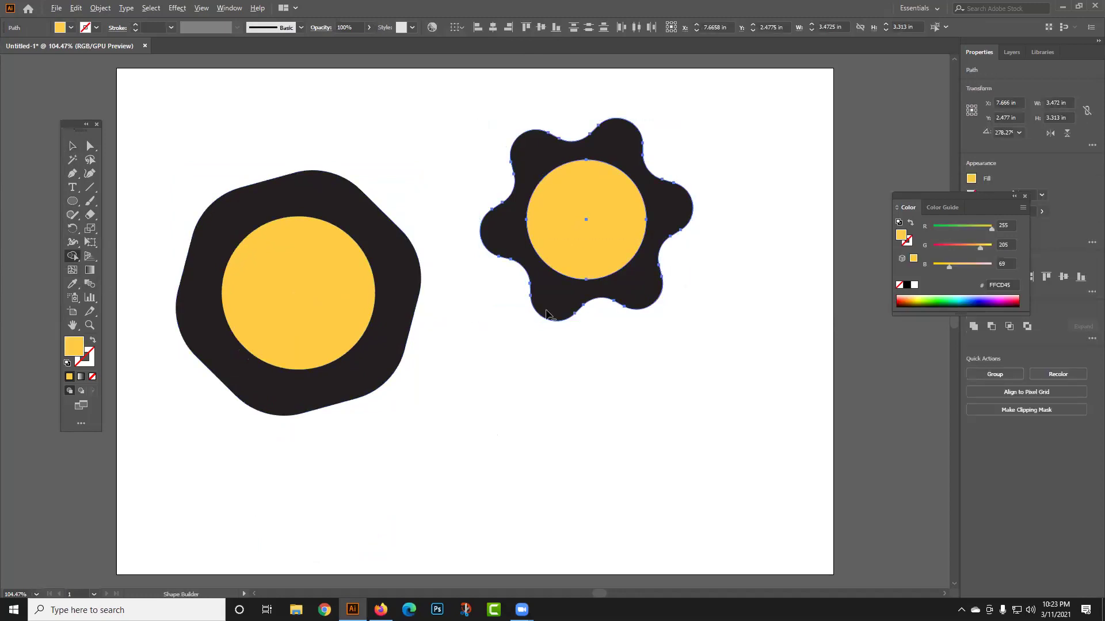
left_click(607, 217, "alt")
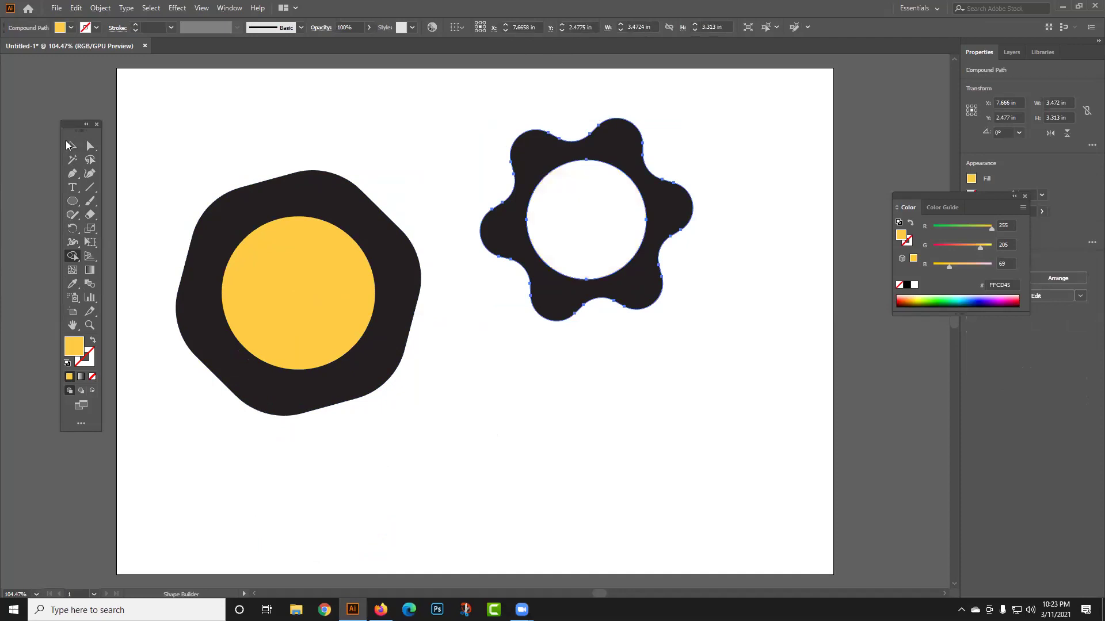
left_click(70, 145)
- Cut the yellow circle out of the rounded hexagon with the Shape Builder to leave a round hole
left_click(284, 296)
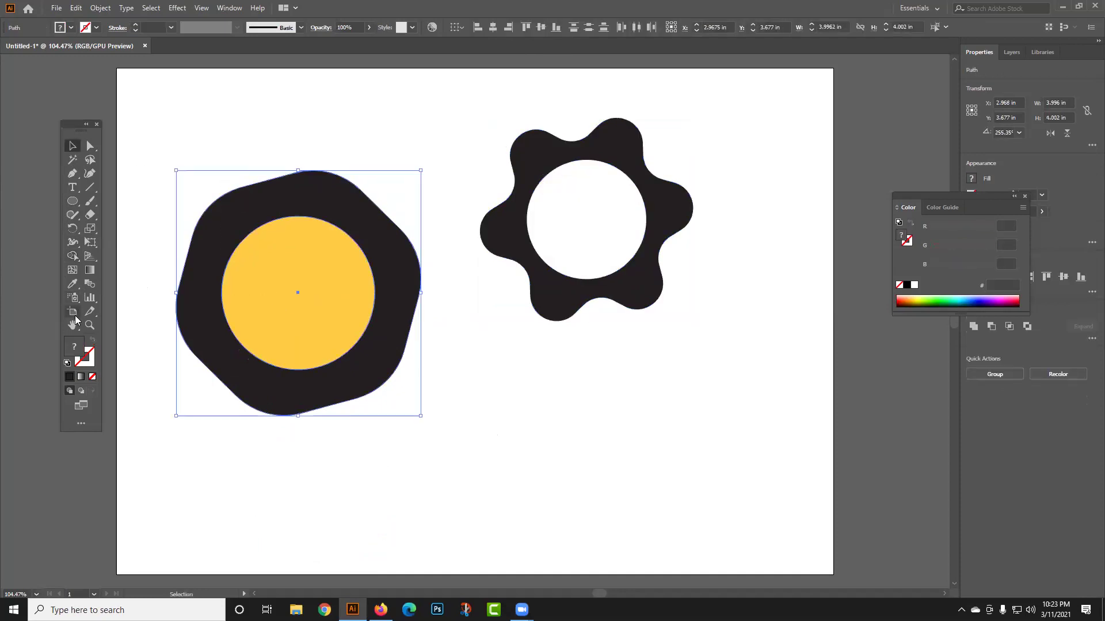
left_click(72, 256)
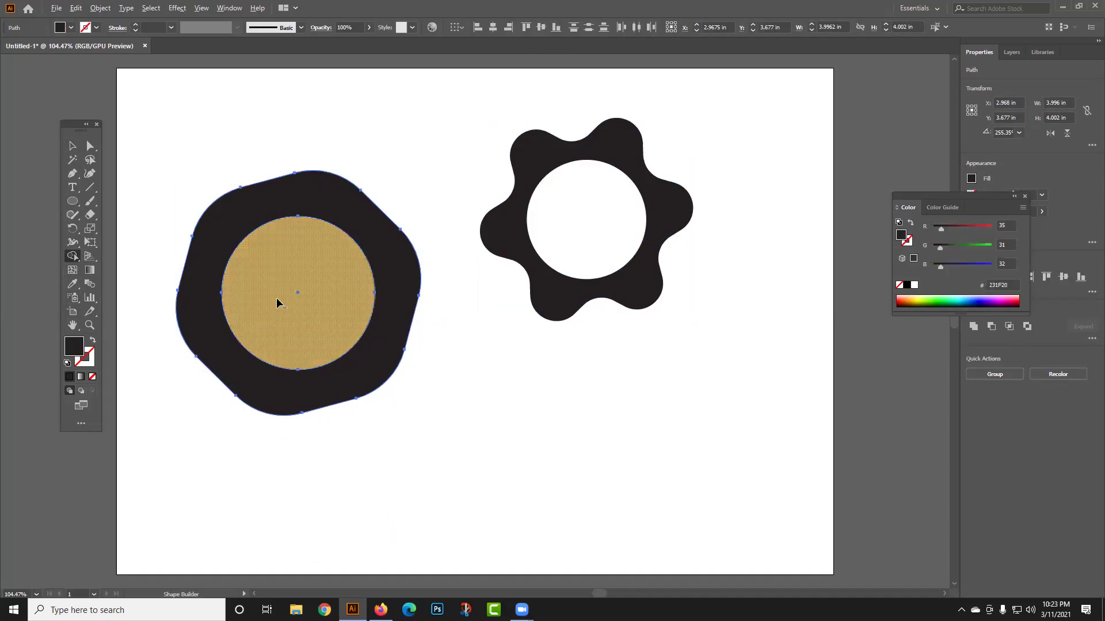
left_click(277, 303, "alt")
left_click(73, 146)
left_click(179, 215)
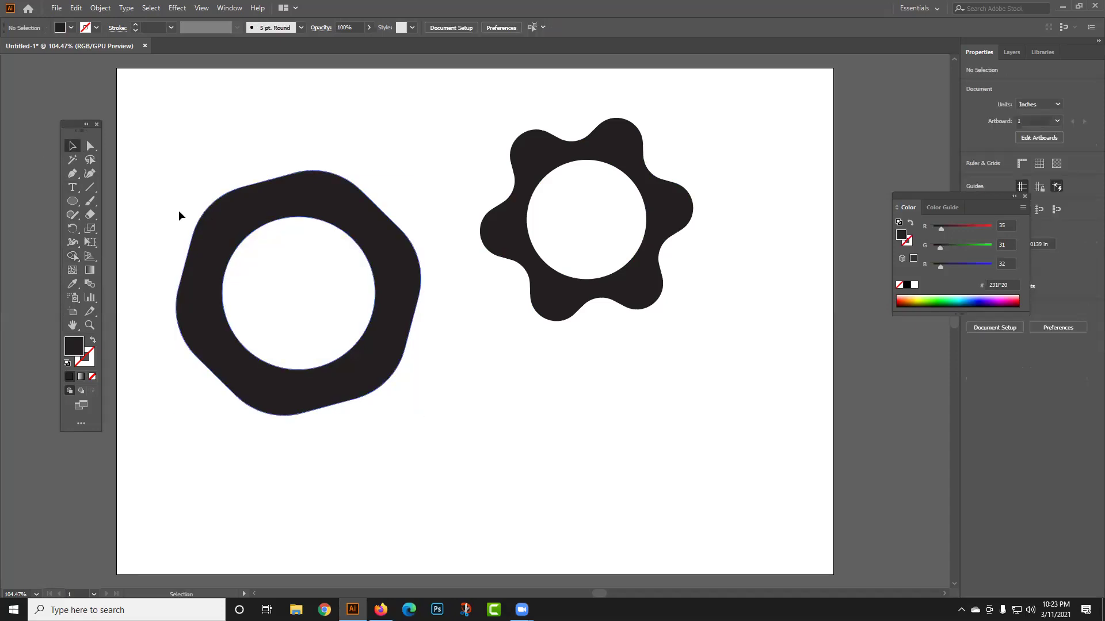
- Move the hexagonal ring against the artboard's left edge and reposition the six-lobed ring in the upper right area
left_click_drag(370, 316, 370, 255)
left_click(401, 338)
left_click_drag(369, 303, 309, 323)
left_click_drag(545, 321, 503, 388)
left_click(709, 355)
left_click_drag(611, 308, 684, 212)
left_click(662, 246)
- Draw a narrow upright rectangle about 0.34 by 2.54 in between and below the two rings, and fill it with 2E2700
left_click_drag(72, 200, 99, 202)
left_click_drag(428, 321, 449, 477)
key("v")
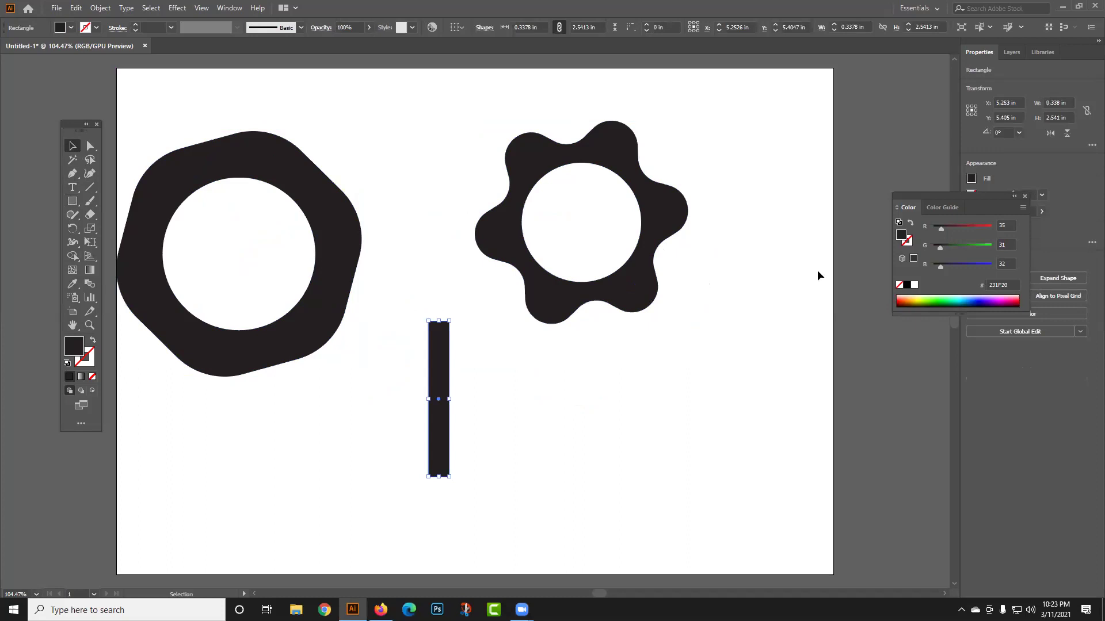
left_click(914, 303)
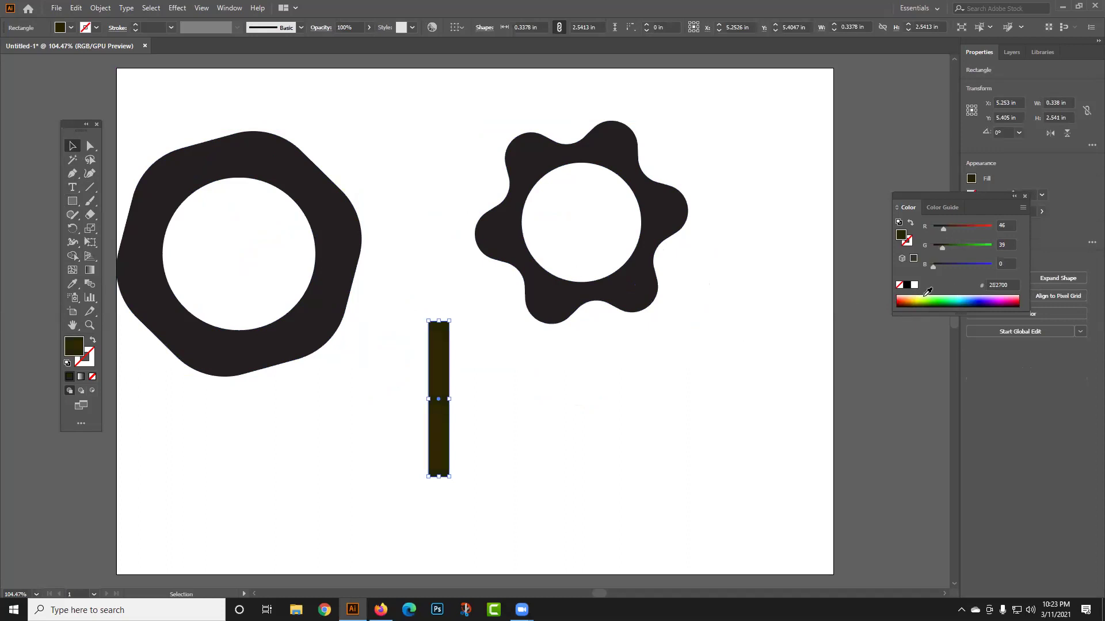
- Fill the upright rectangle with 96A200, tilt it 32°, and place it below and between the two rings
left_click(926, 298)
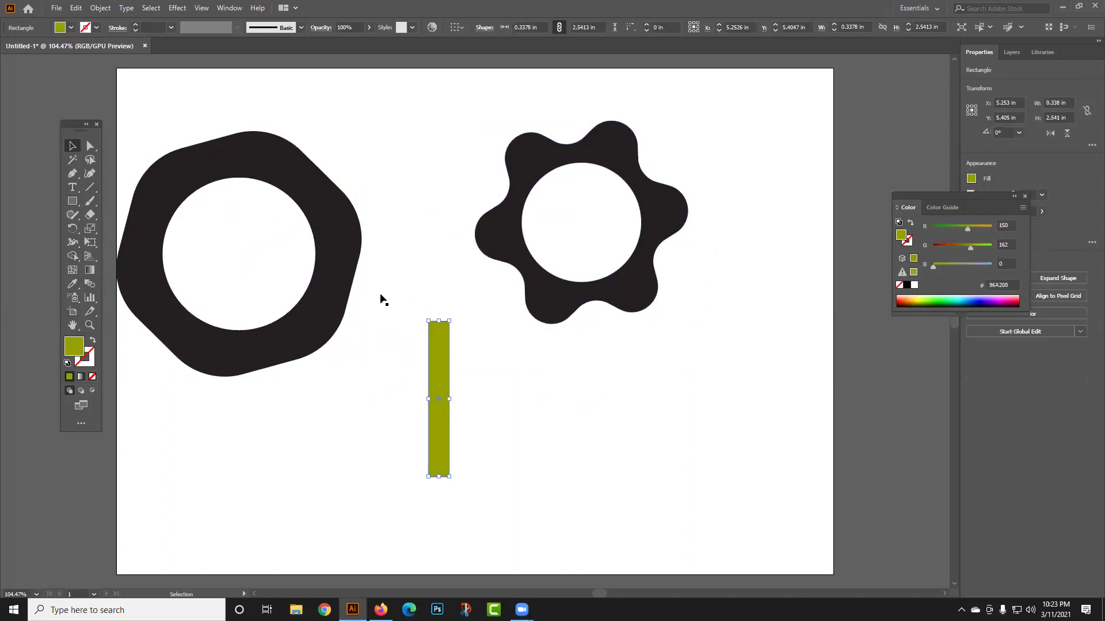
left_click_drag(442, 452, 682, 389)
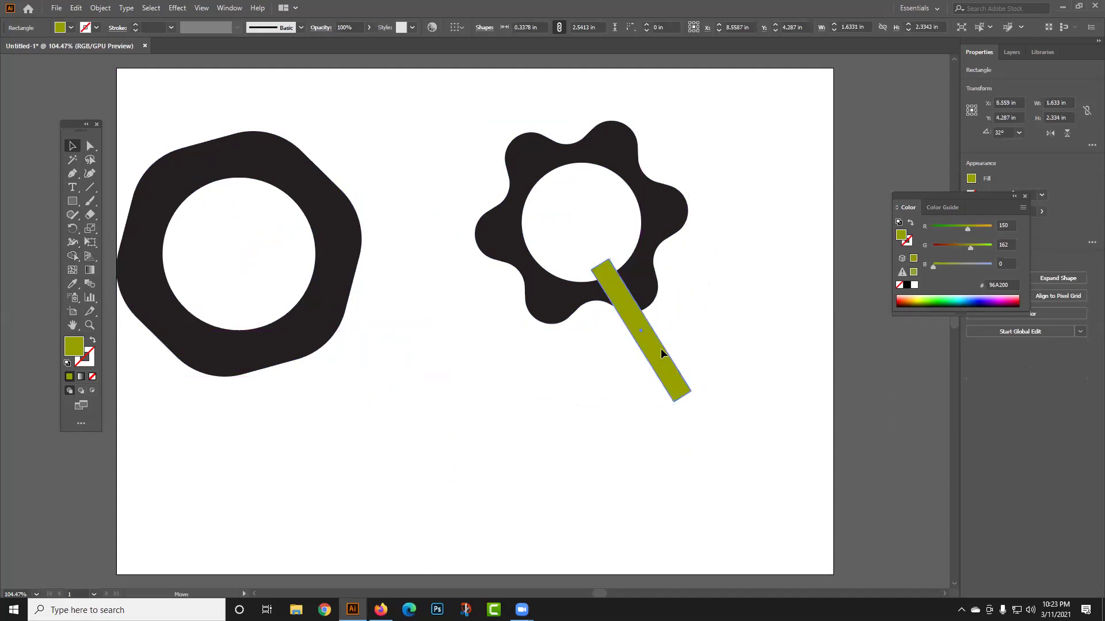
key("shift+Up")
key("shift+Up")
key("shift+Up")
left_click(644, 356)
left_click(671, 345)
left_click_drag(671, 344, 532, 387)
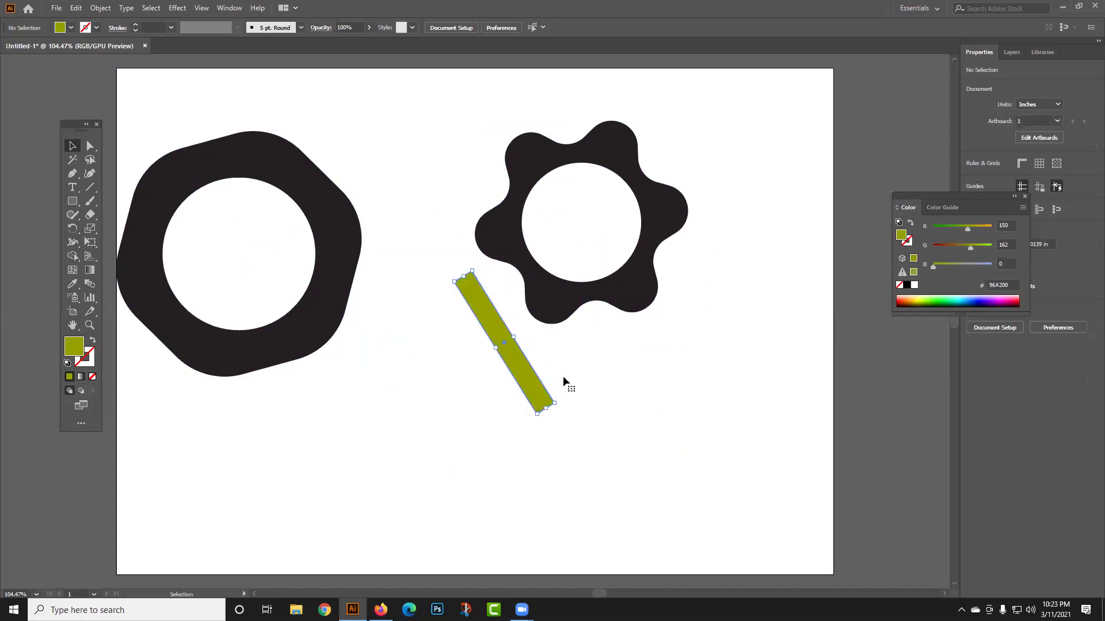
- Rearrange the hexagonal ring, the tilted green bar and the six-lobed ring into a spaced row across the artboard's upper half
left_click(606, 364)
left_click_drag(614, 302, 674, 310)
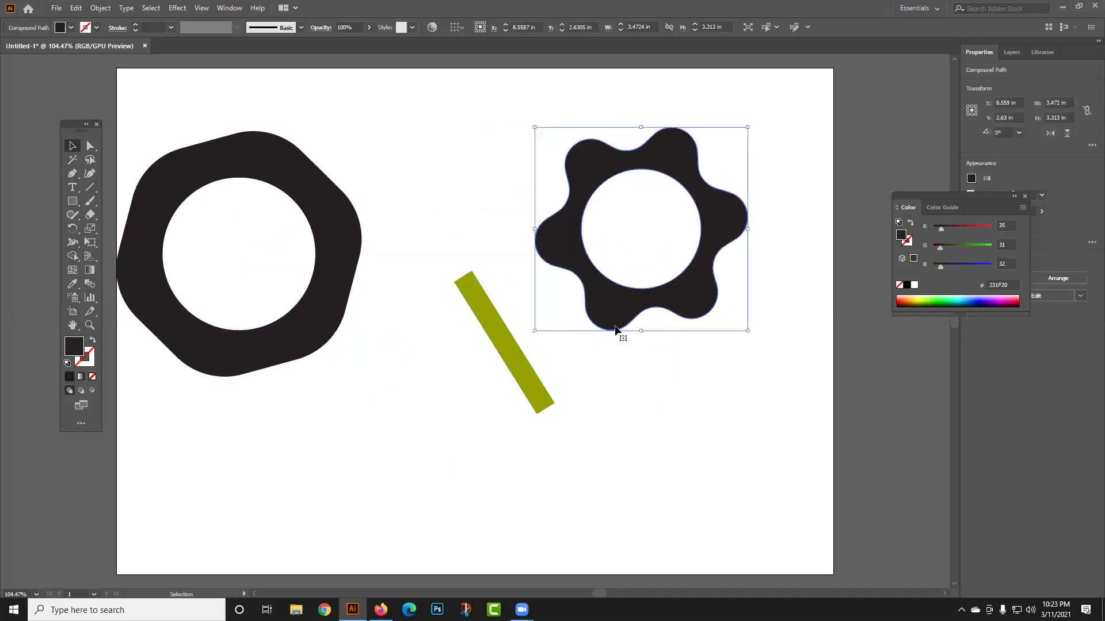
left_click(613, 390)
left_click_drag(510, 363, 471, 282)
left_click_drag(348, 300, 364, 260)
left_click(429, 289)
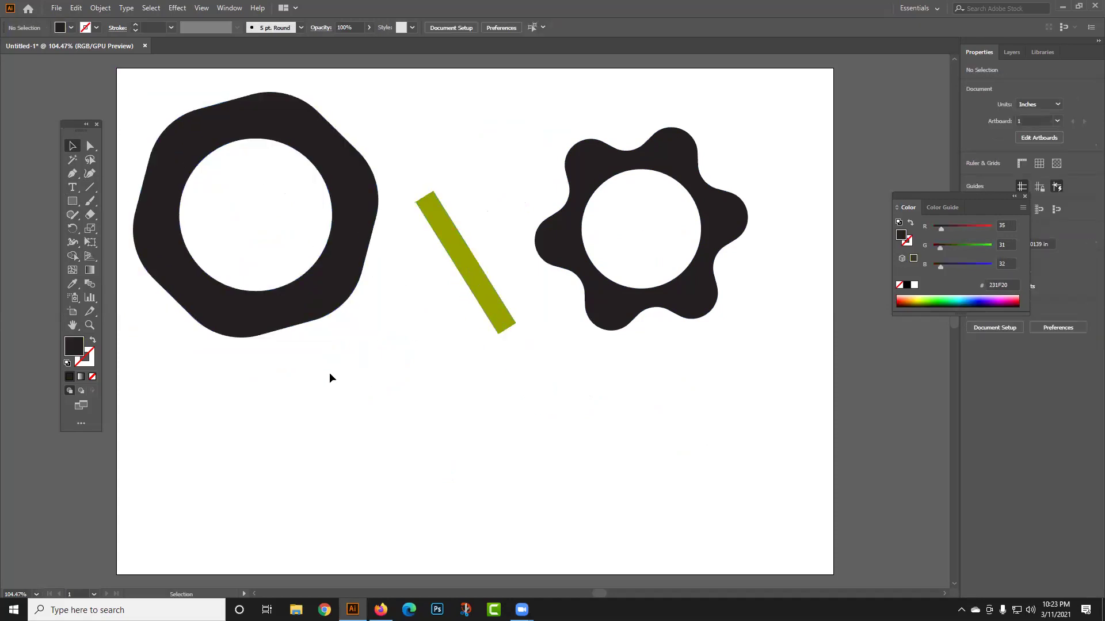
- Scale both rings and the green bar down together and place them in the artboard's upper-left corner
scroll(249, 389, "down", 2)
left_click_drag(249, 388, 350, 274)
left_click(350, 274)
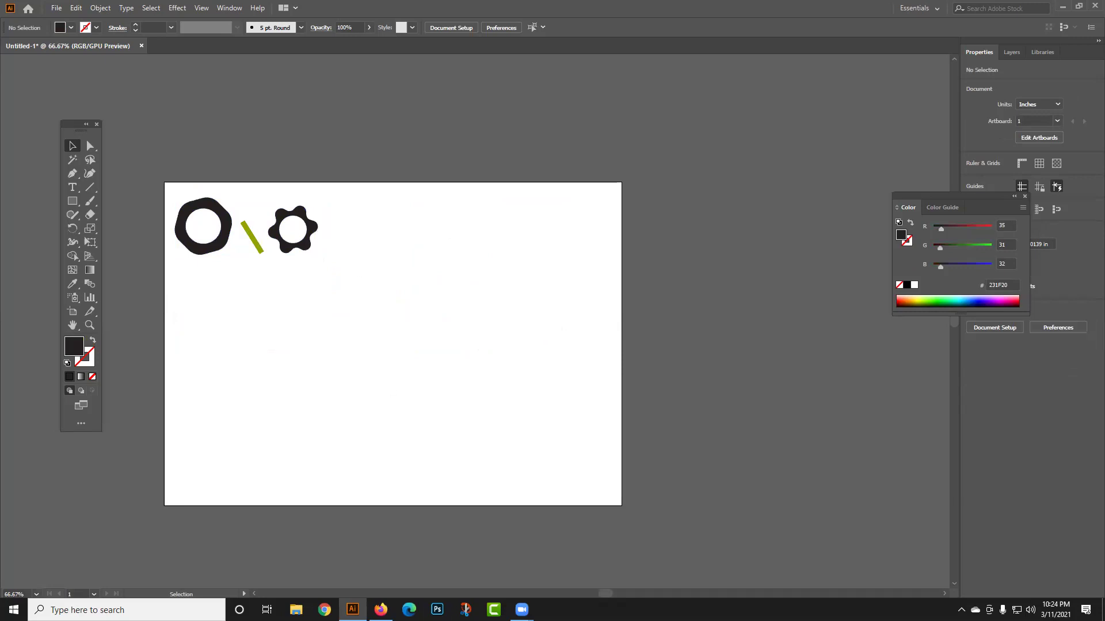
- Switch to Firefox, search Google Images for "text logo", and open the preview of the NEXTGEN Partners logo
left_click(381, 609)
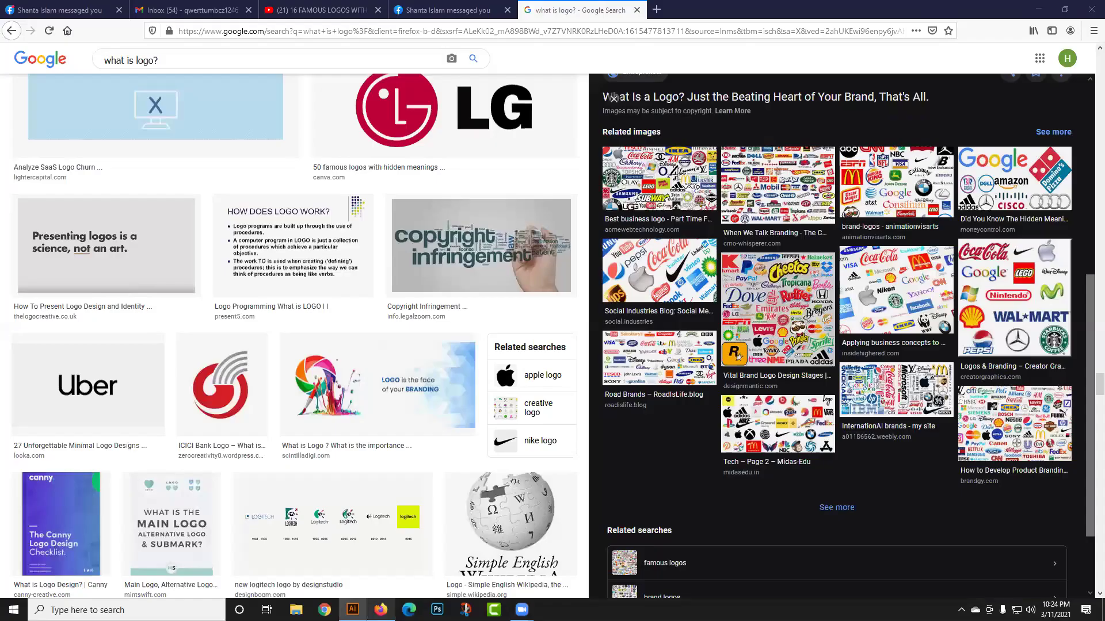
left_click(154, 60)
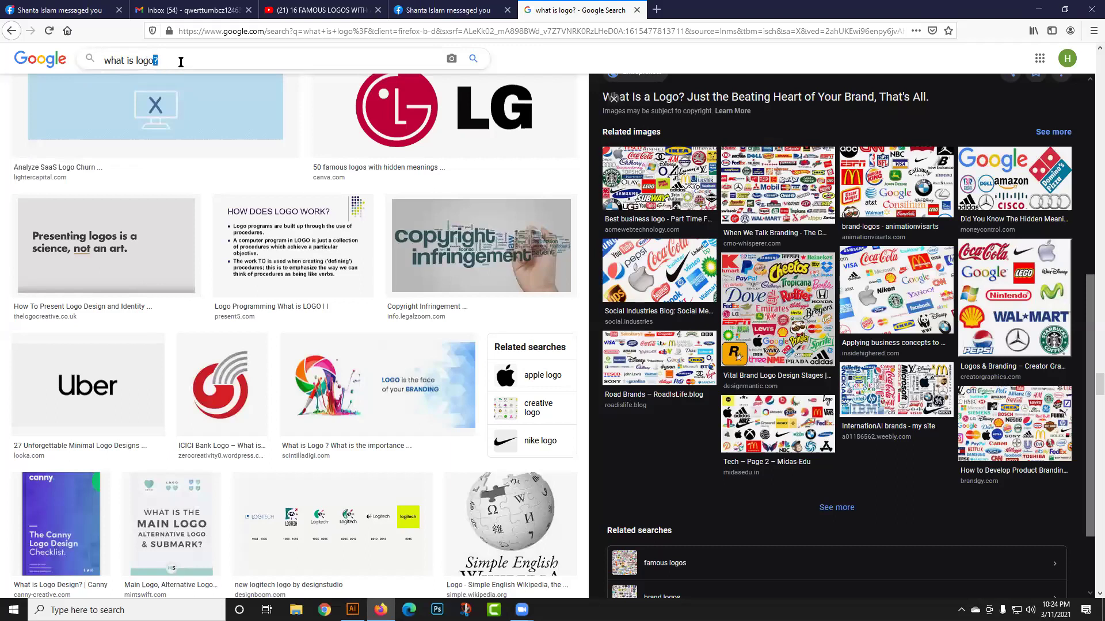
key("BackSpace")
key("BackSpace")
key("BackSpace")
key("BackSpace")
key("BackSpace")
key("BackSpace")
key("BackSpace")
key("BackSpace")
key("BackSpace")
key("BackSpace")
key("BackSpace")
key("BackSpace")
key("BackSpace")
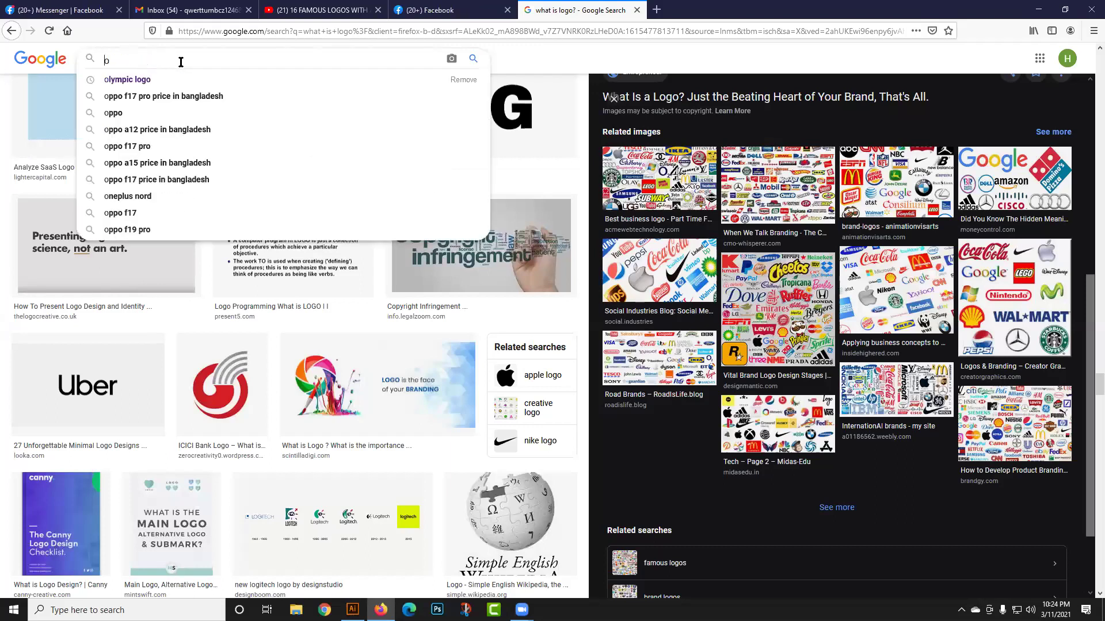
type("te")
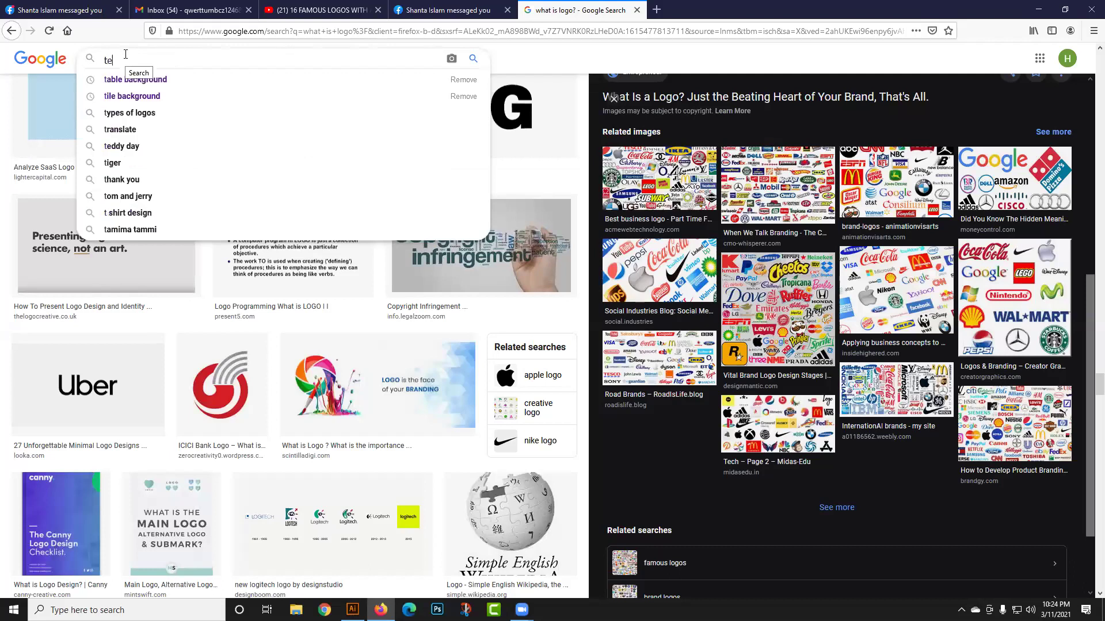
type("xt logo")
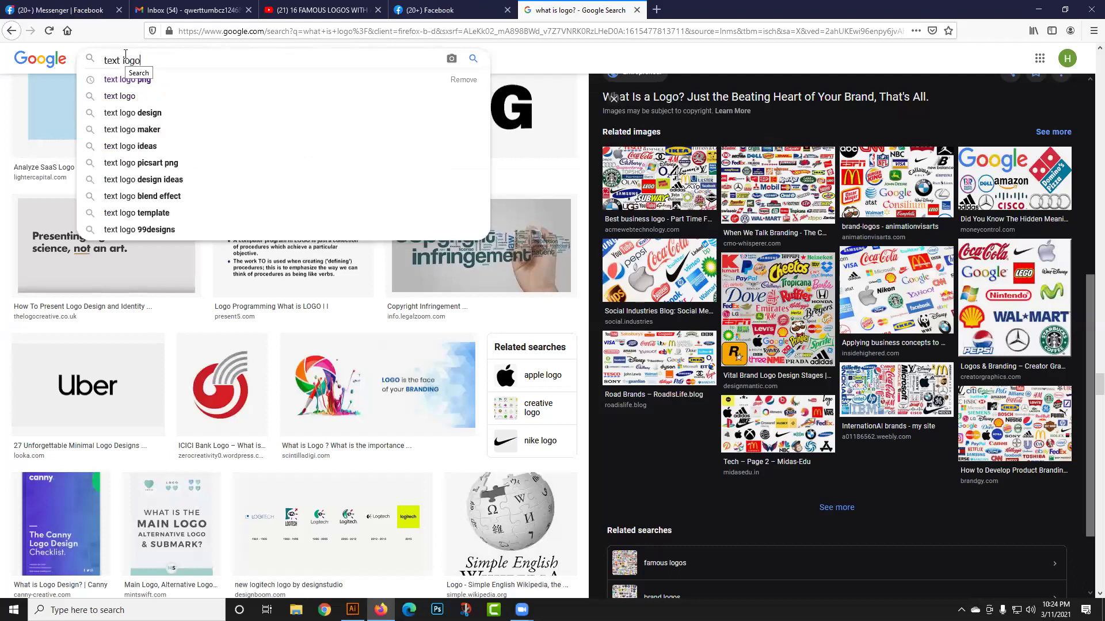
key("Return")
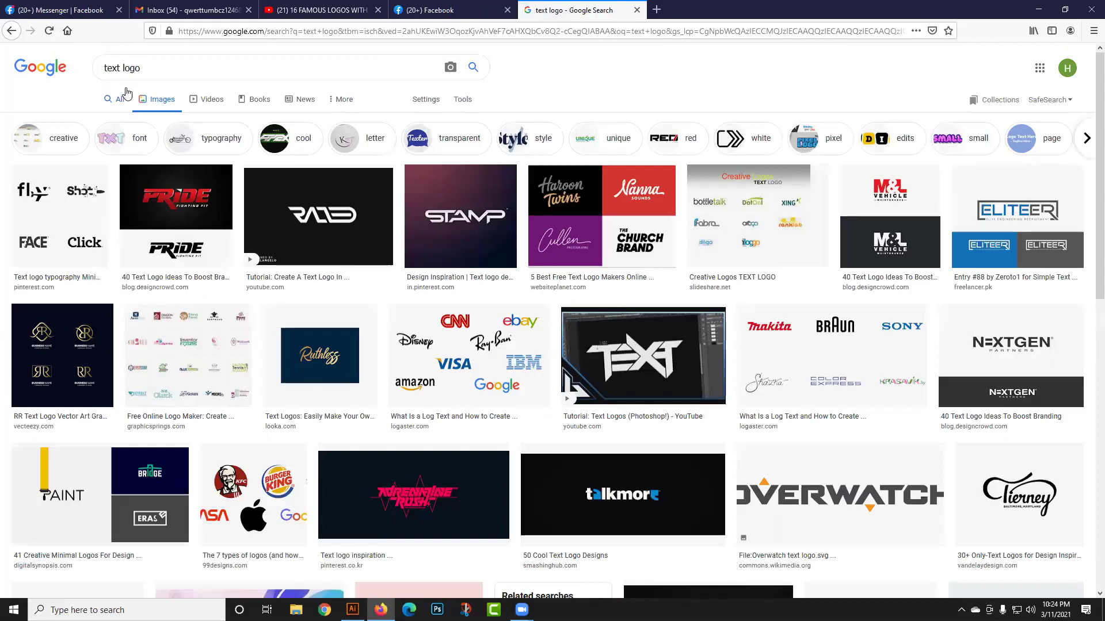
left_click(1021, 357)
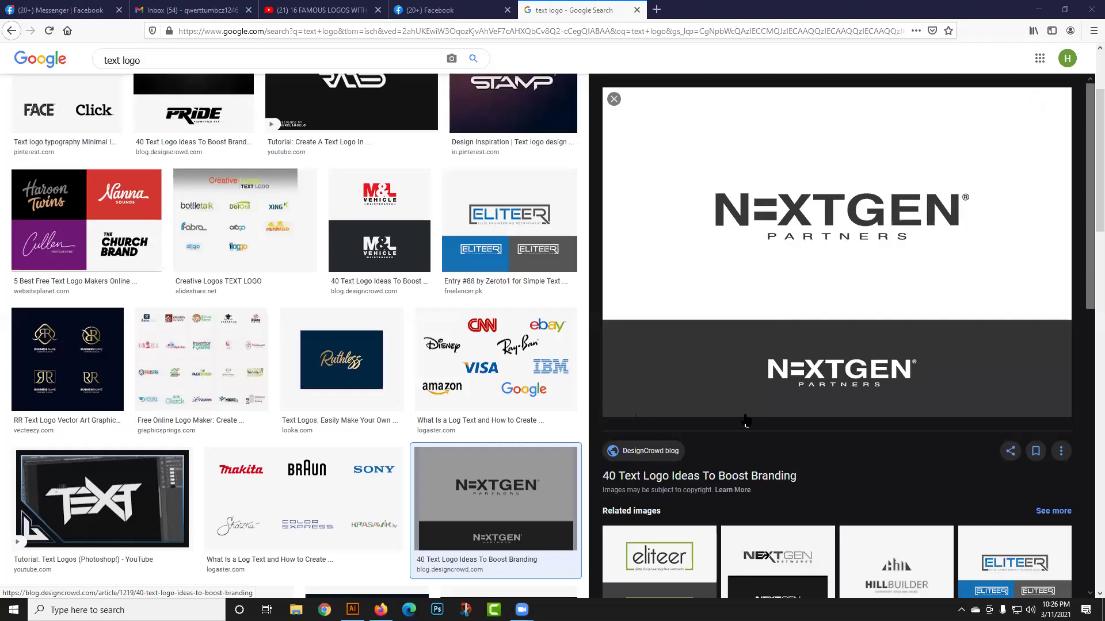
- Switch to Illustrator and add the text NEXTGEN in the right half of the artboard
left_click(353, 610)
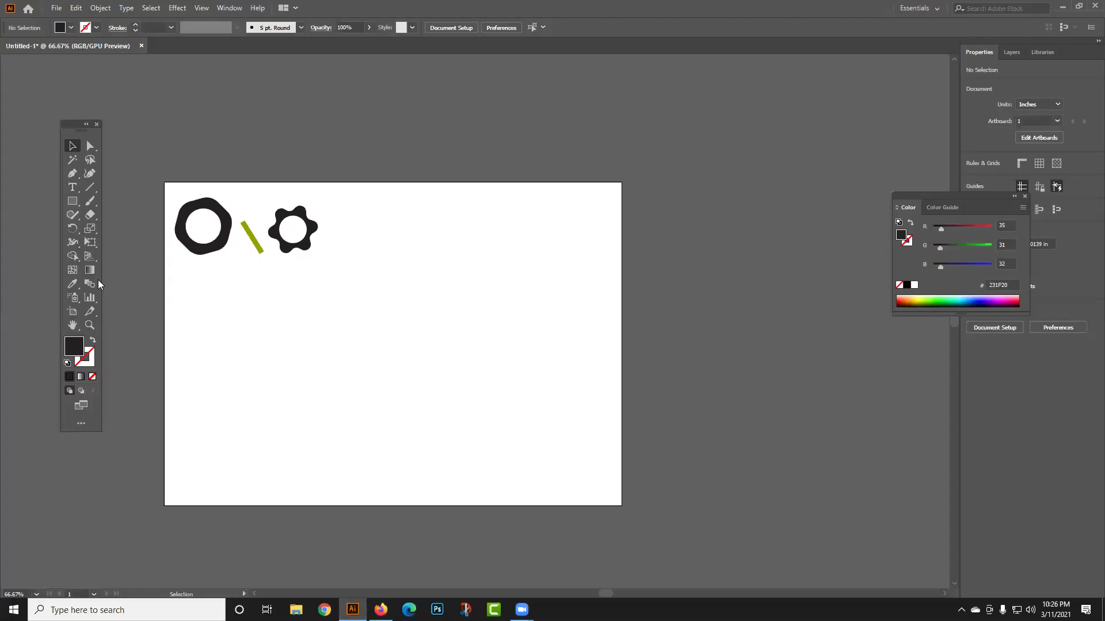
left_click(73, 187)
left_click(502, 316)
type("NEXTGEN")
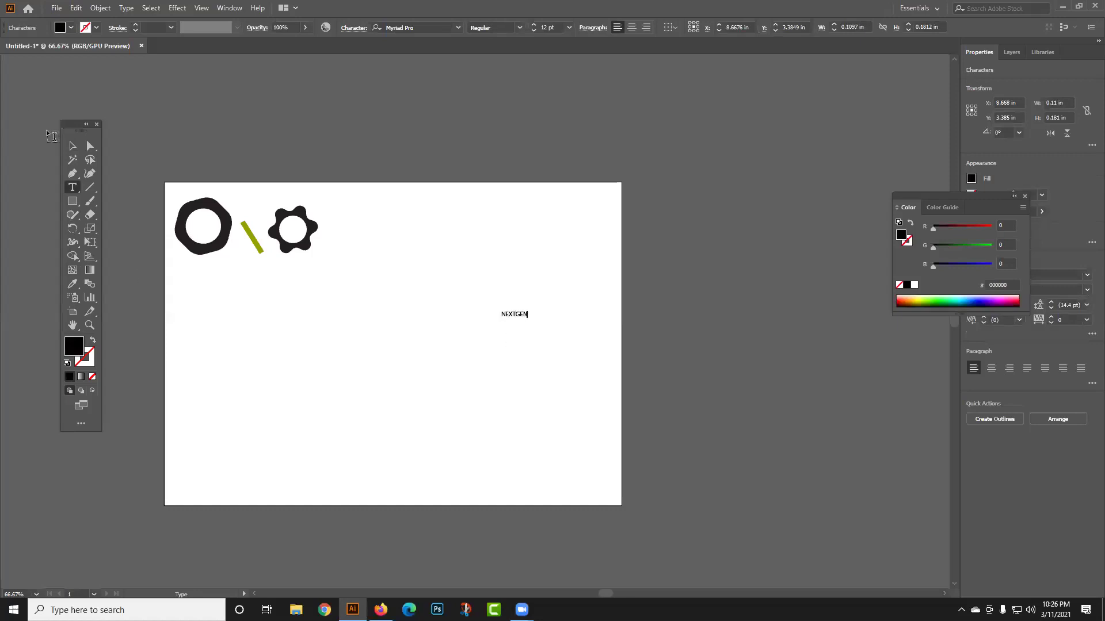
- Enlarge the NEXTGEN text to about 127 pt, roughly 7.07 in wide, and place it near the artboard's middle
key("Escape")
left_click_drag(529, 323, 652, 352)
left_click_drag(571, 306, 488, 311)
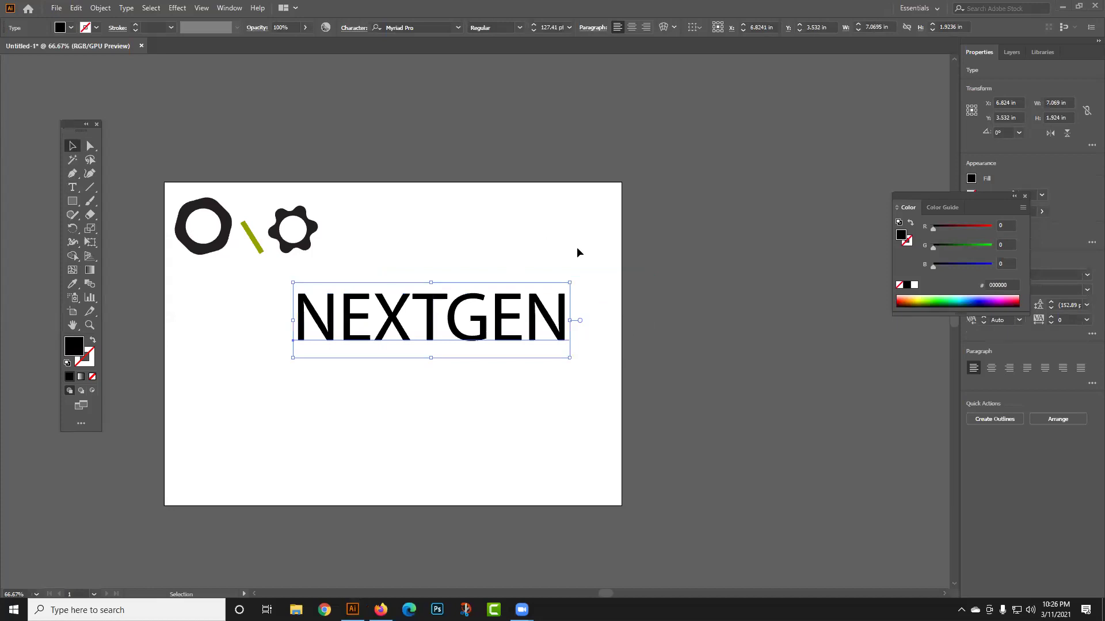
left_click_drag(454, 331, 450, 343)
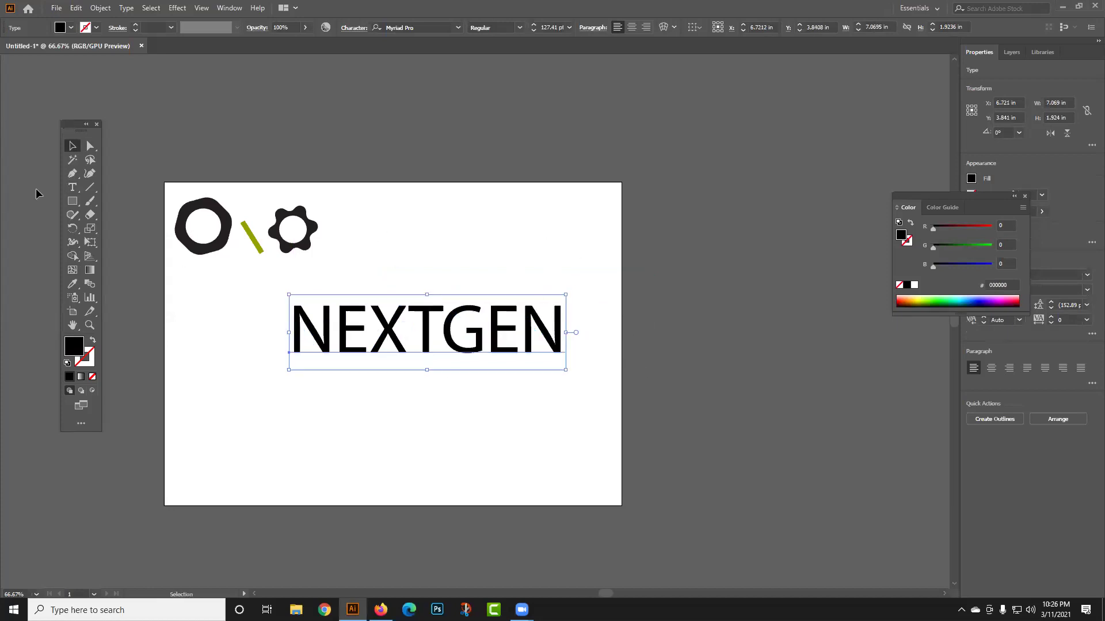
- Set the font of the NEXTGEN text to Roboto Black
left_click(72, 187)
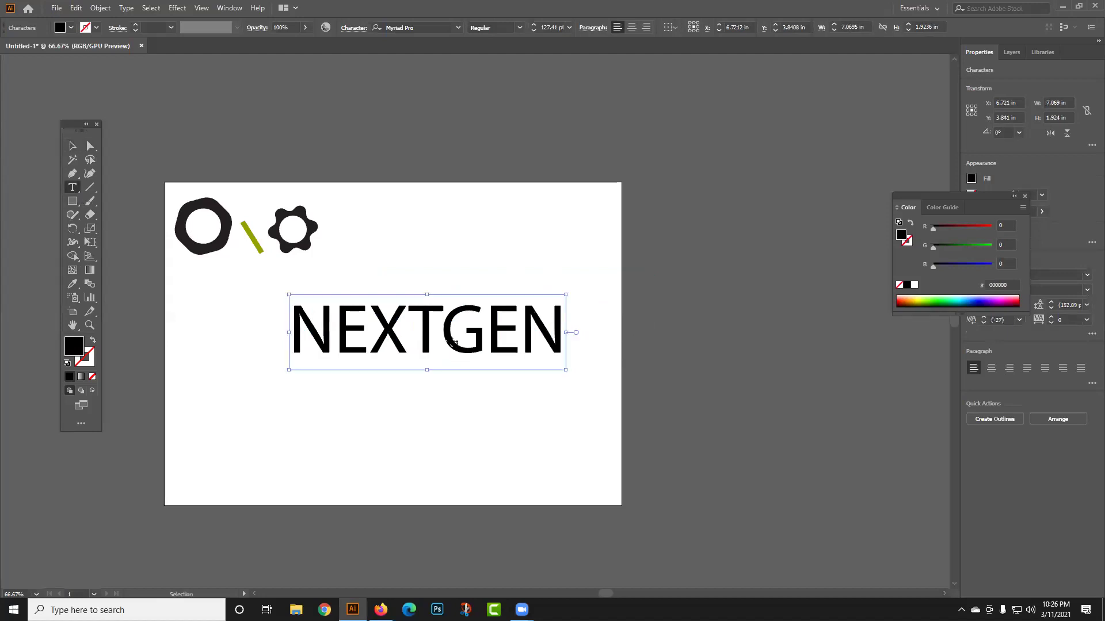
double_click(452, 344)
key("ctrl+t")
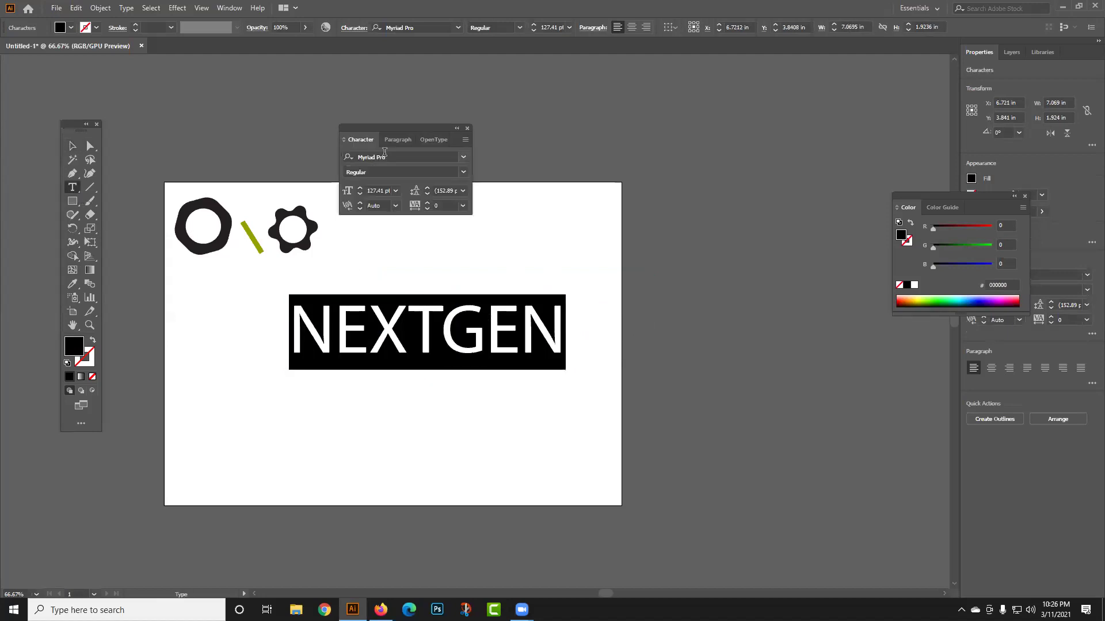
left_click(388, 159)
type("robo")
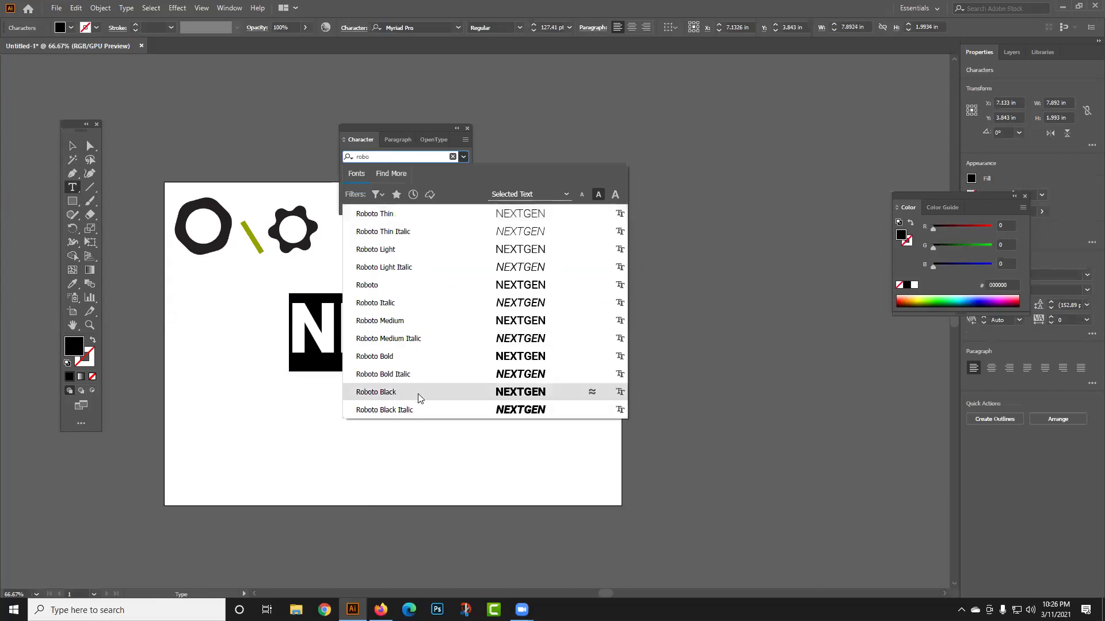
left_click(419, 395)
left_click(72, 160)
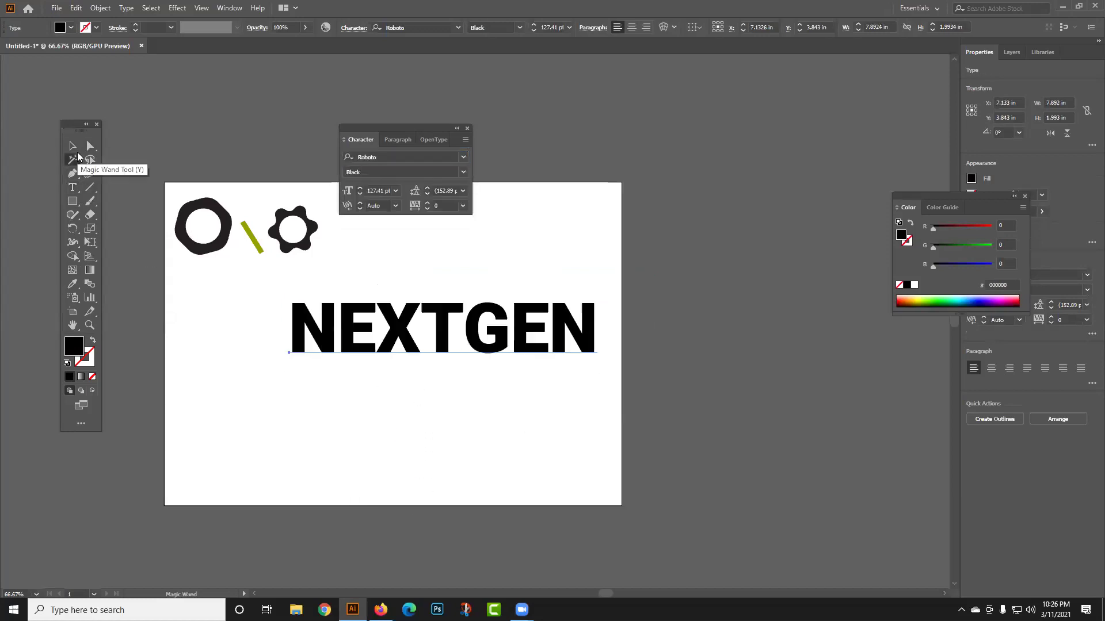
left_click(345, 404)
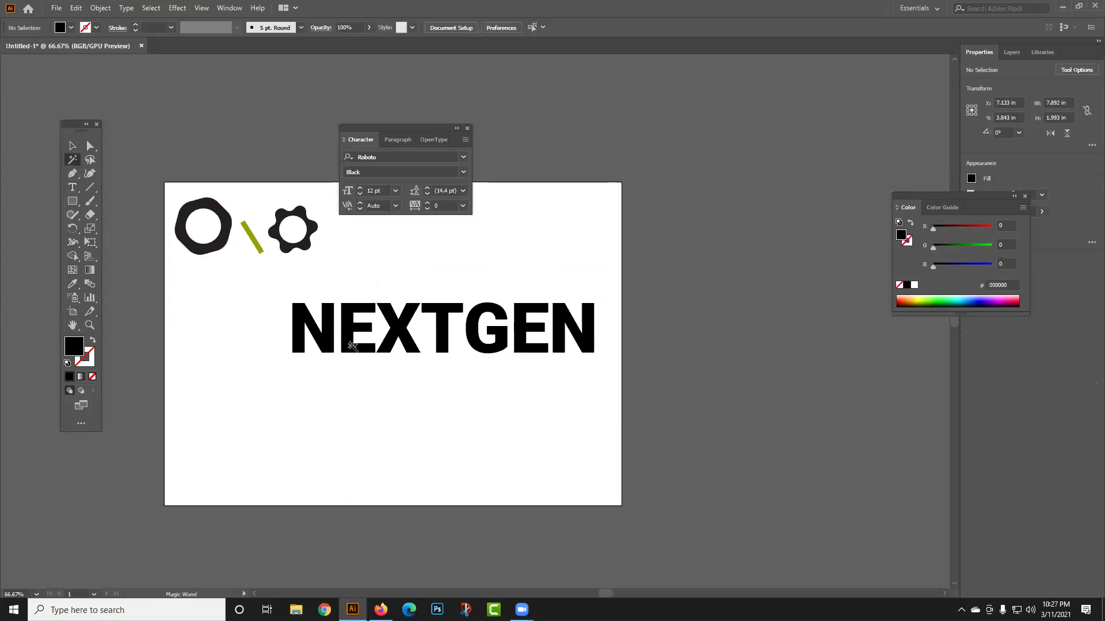
- Change the font style of the NEXTGEN text to Bold
left_click(73, 187)
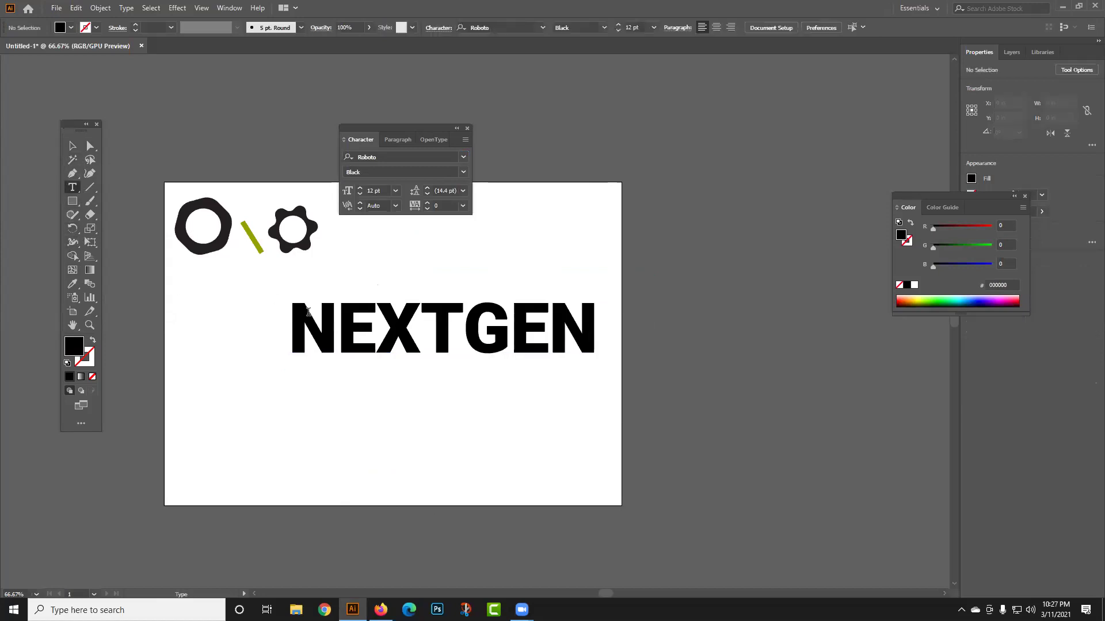
double_click(337, 302)
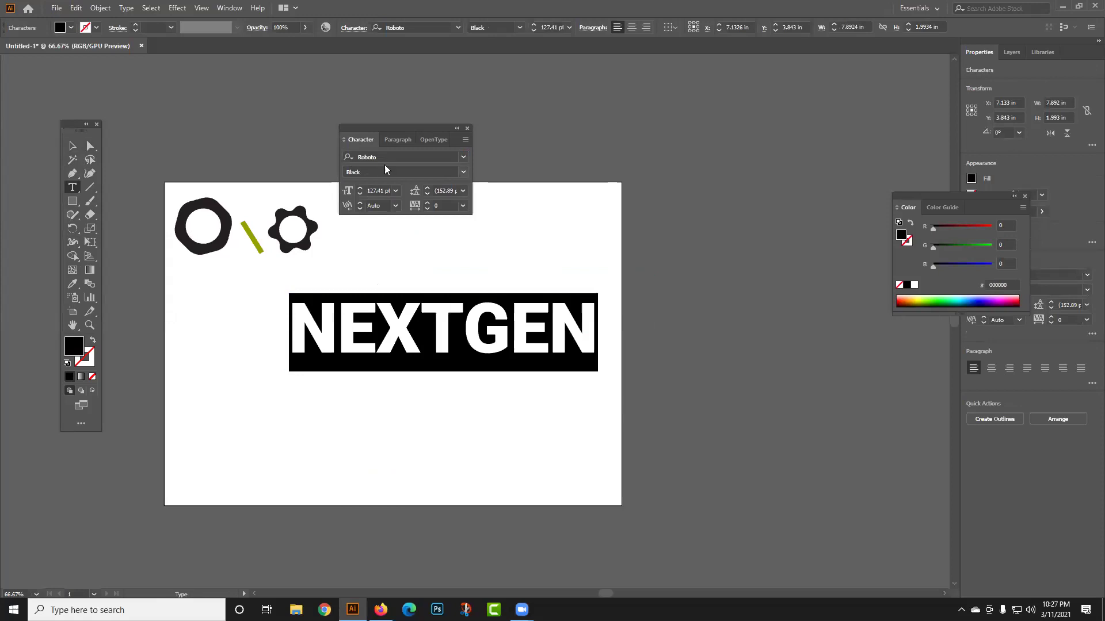
left_click(463, 172)
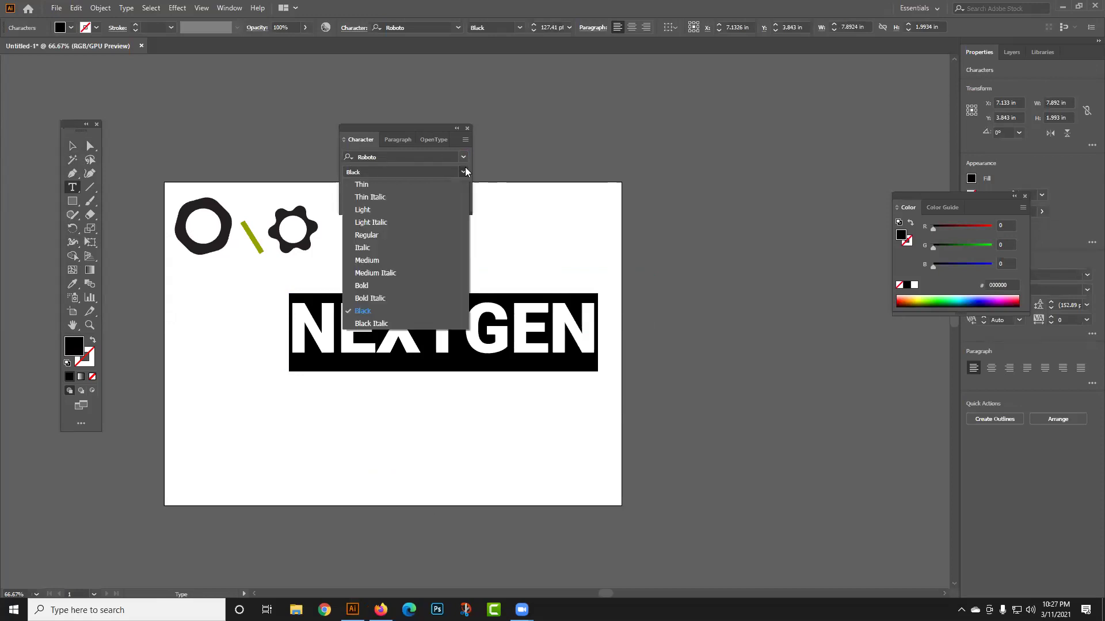
left_click(422, 285)
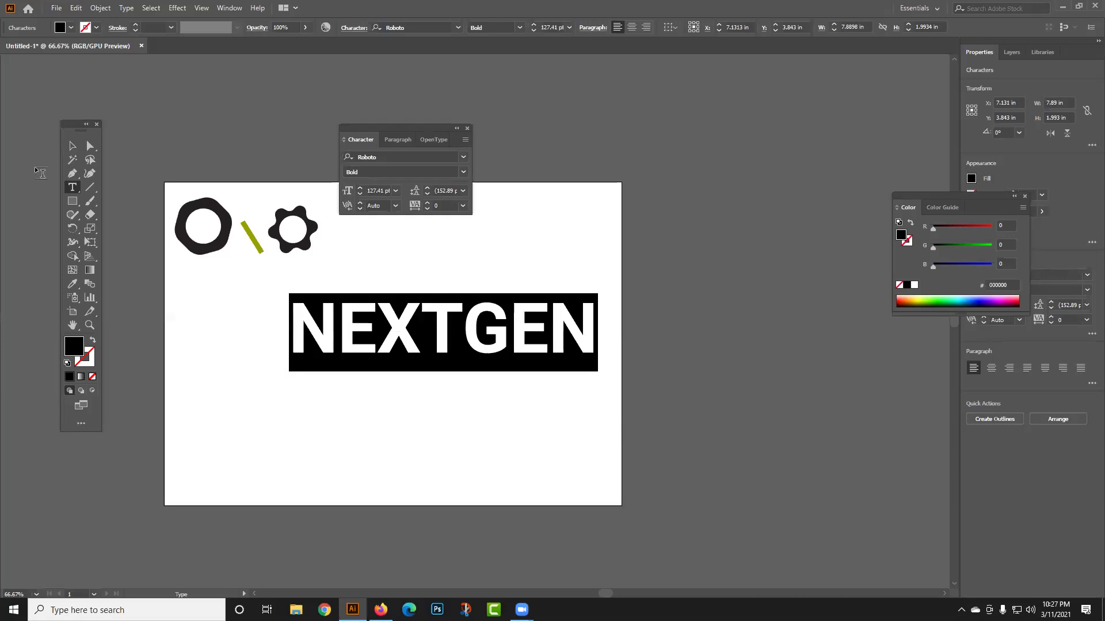
key("Escape")
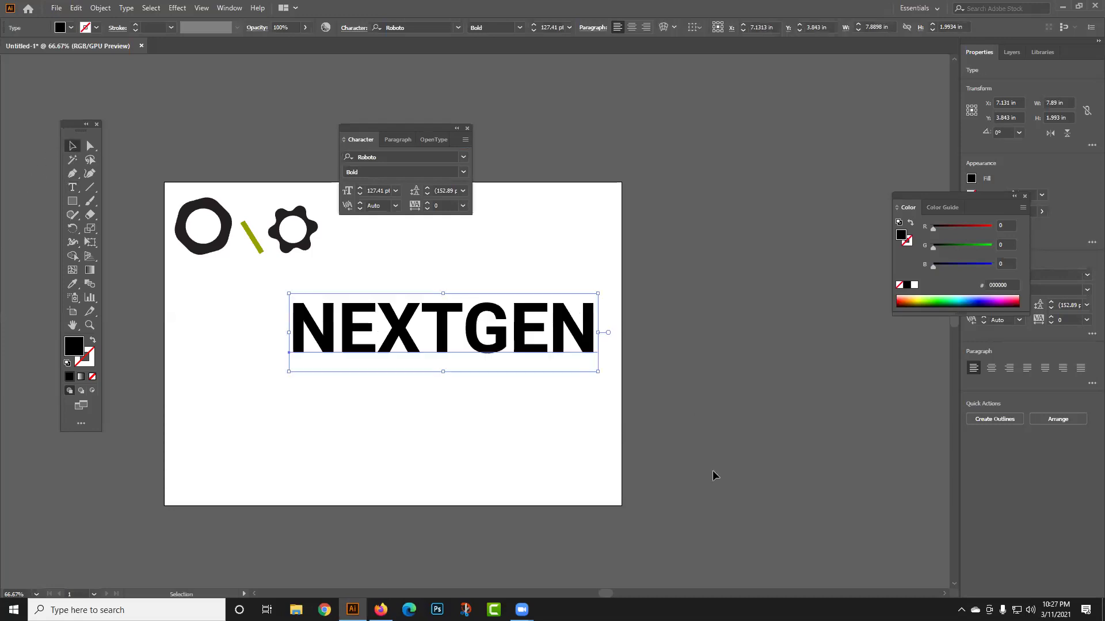
- Move the NEXTGEN text slightly down and to the left, to about X 6.28 in, Y 4.18 in
left_click(564, 397)
key("ctrl+z")
left_click_drag(483, 348, 470, 355)
right_click(470, 355)
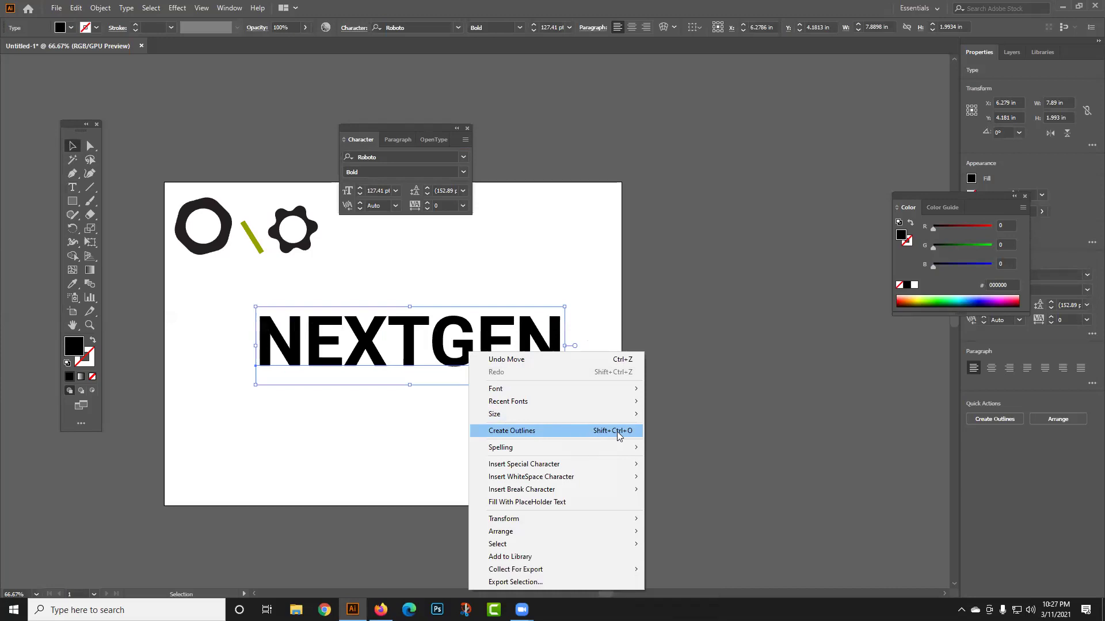
left_click(436, 410)
- Expand the NEXTGEN text with Object and Fill enabled, and ungroup it into separate letter shapes
left_click(449, 362)
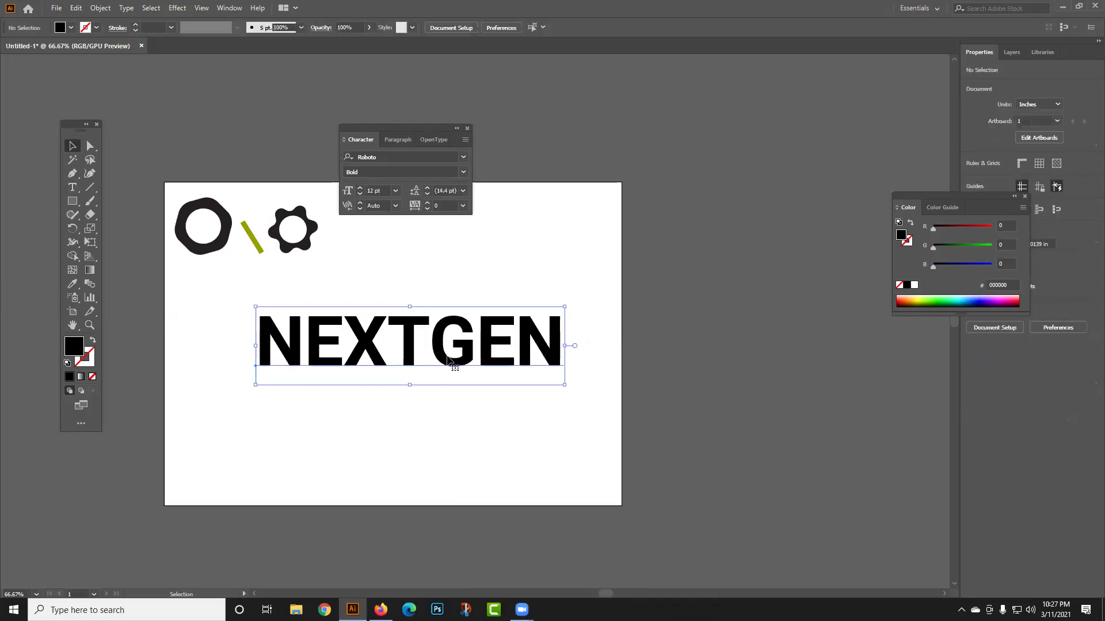
left_click(100, 7)
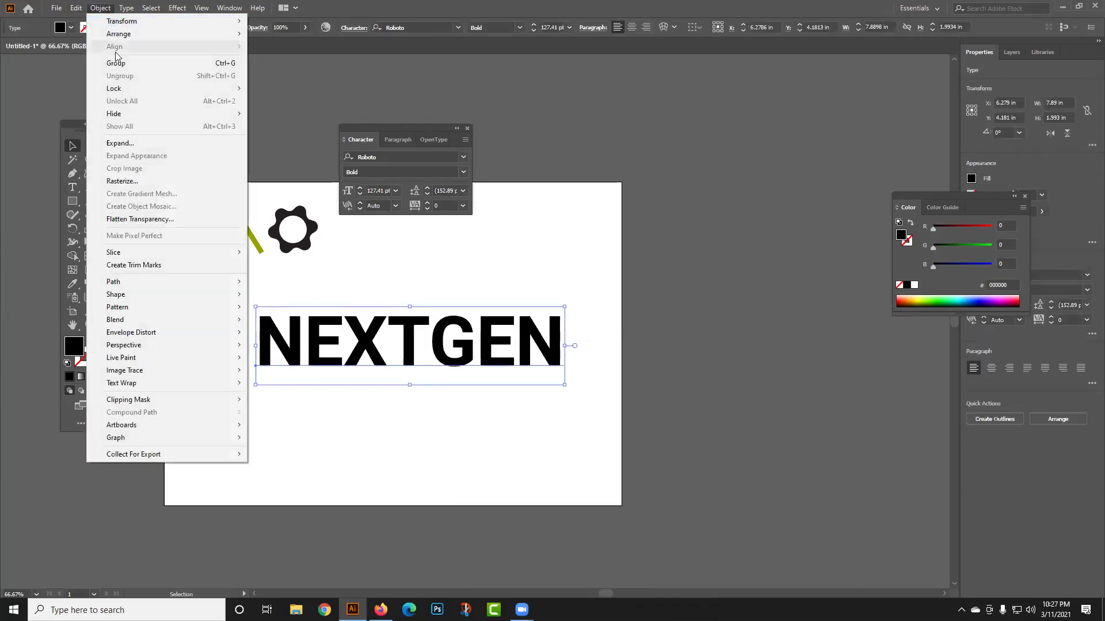
left_click(153, 145)
left_click(505, 368)
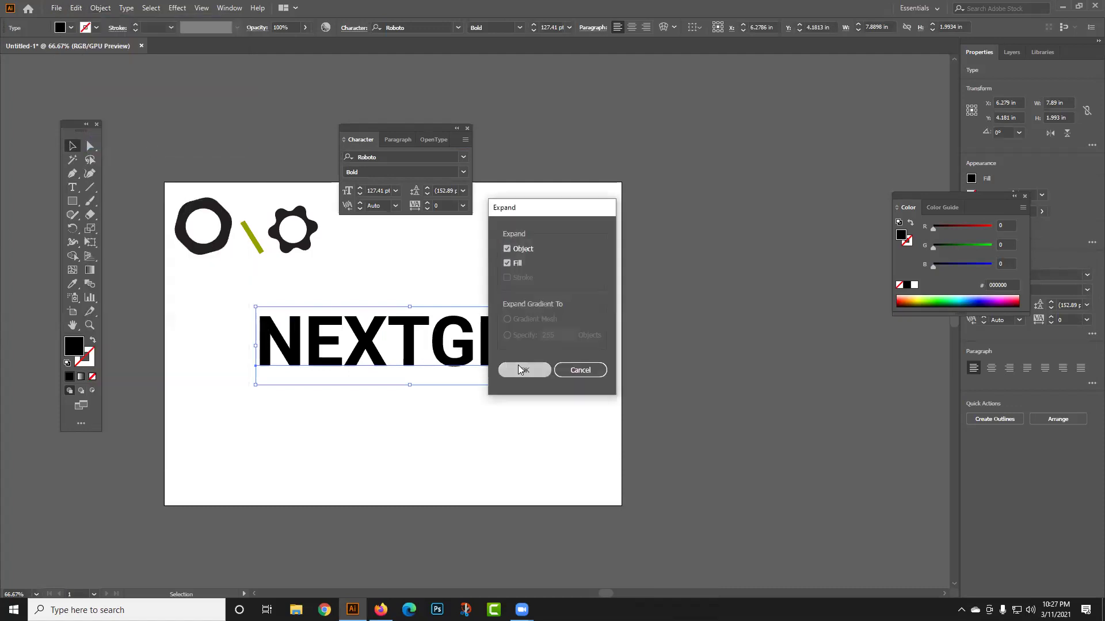
left_click(449, 388)
right_click(458, 361)
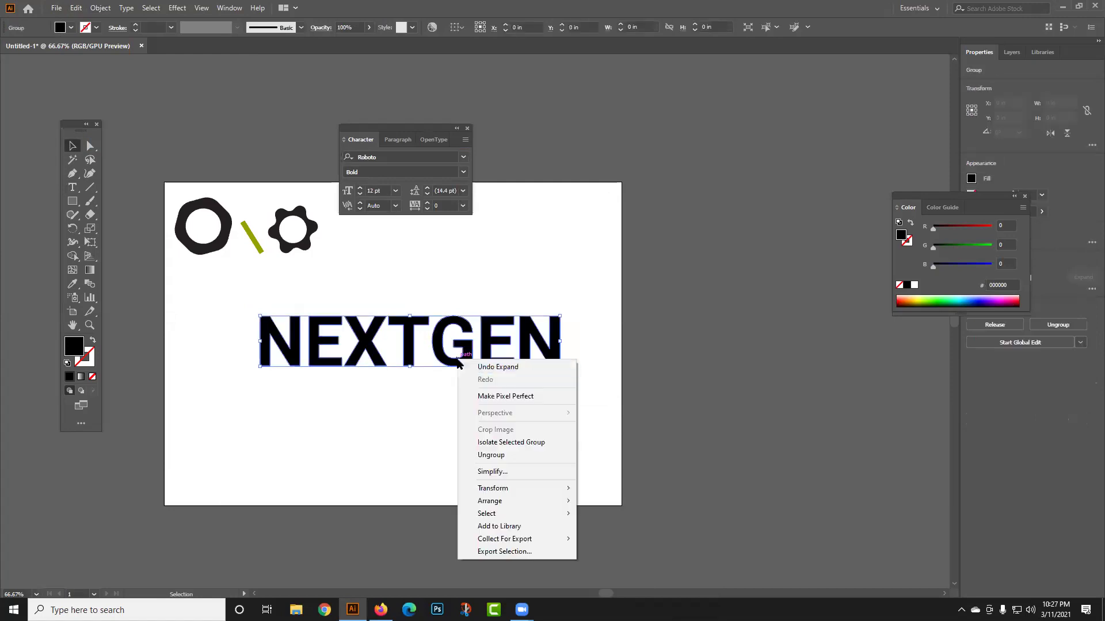
left_click(498, 455)
left_click(370, 427)
- Place a copy of the first letter E in the empty area below the word
left_click_drag(318, 364, 334, 483)
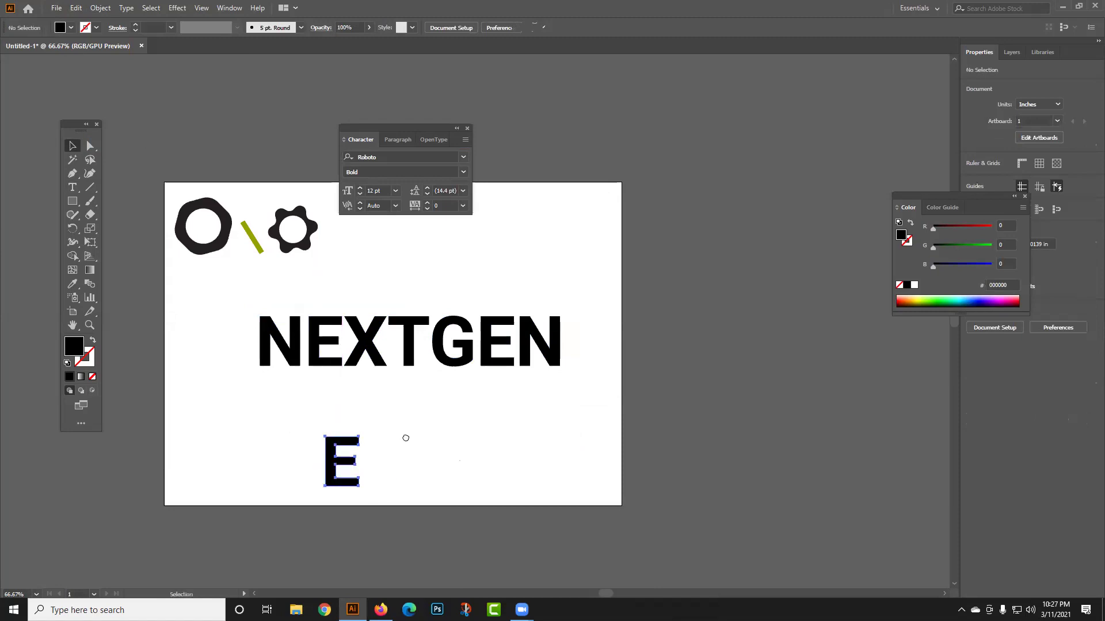
scroll(405, 439, "down", 2)
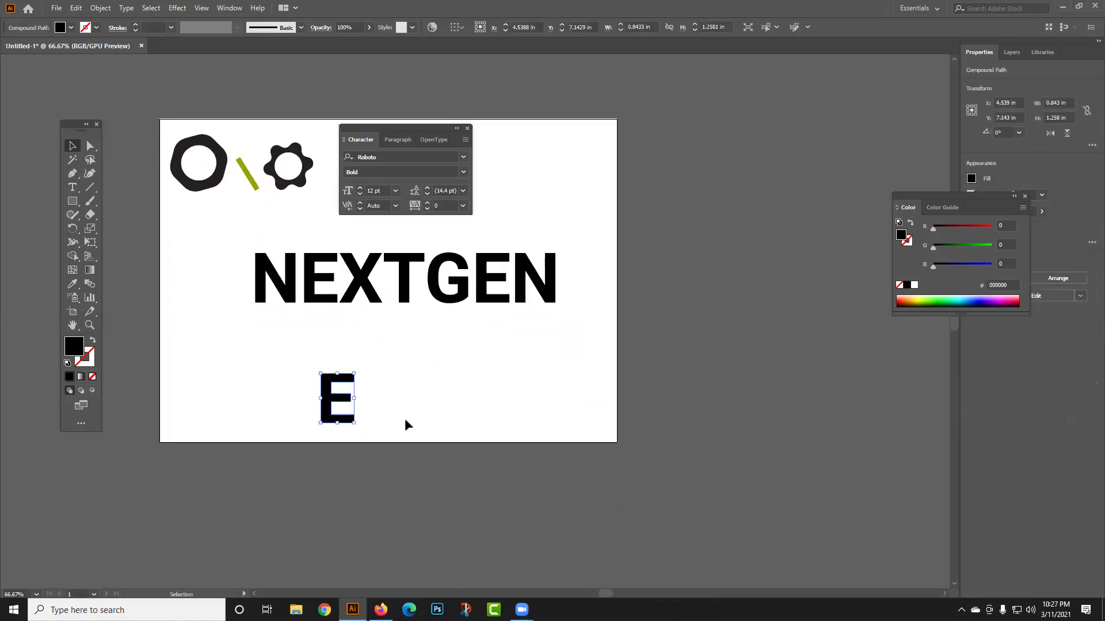
left_click(372, 401)
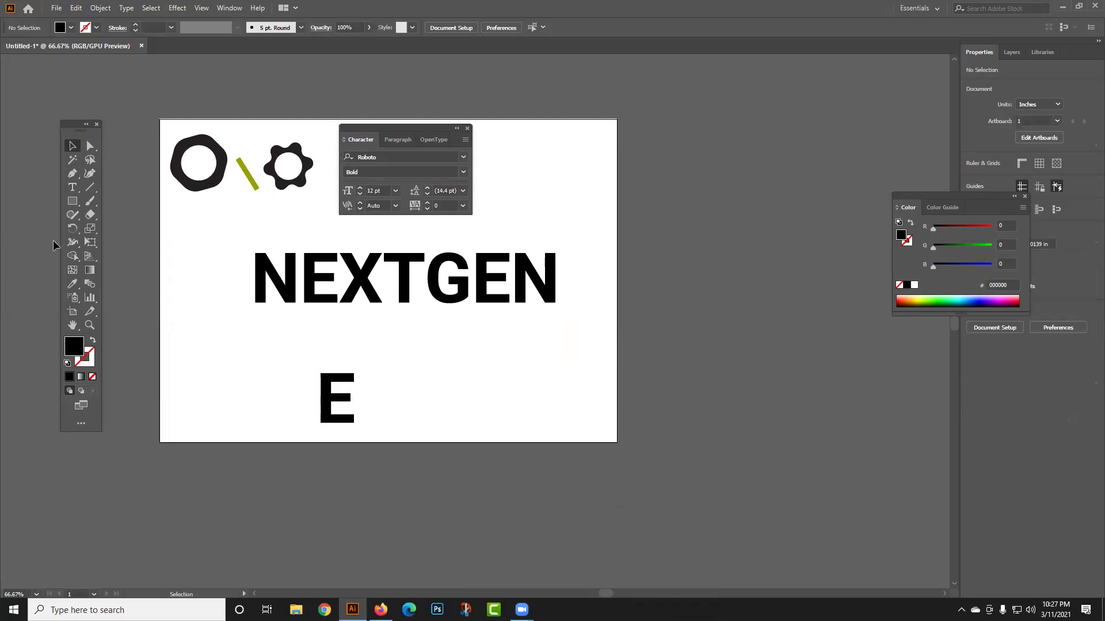
- Draw a yellow FFCD2E rectangle about 0.58 × 0.3 in that fills the upper gap of the separate E
left_click(73, 202)
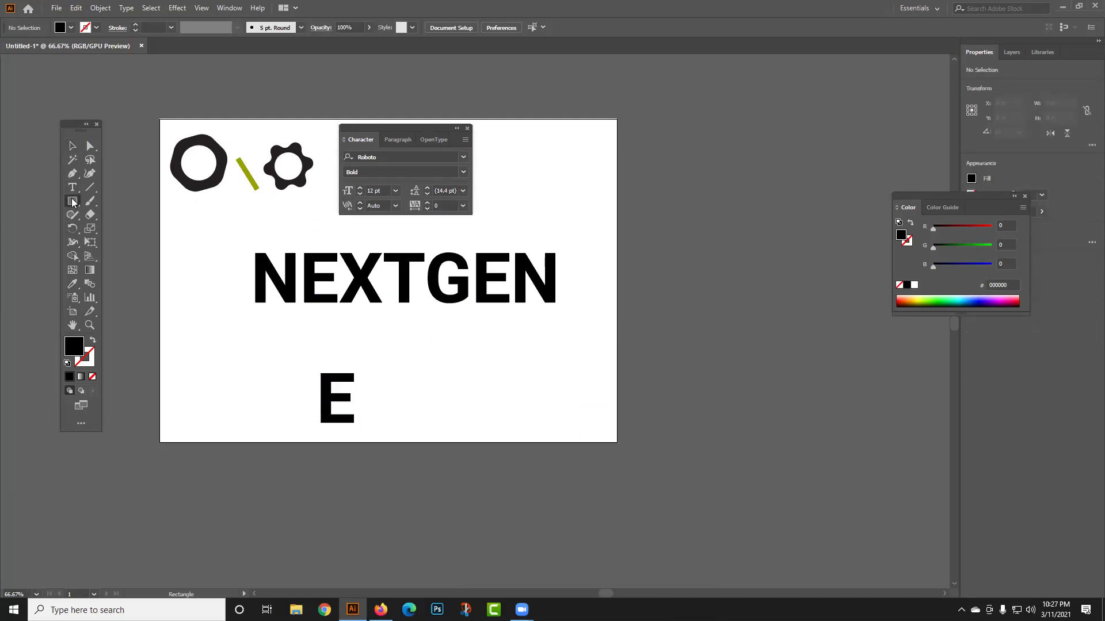
left_click(913, 299)
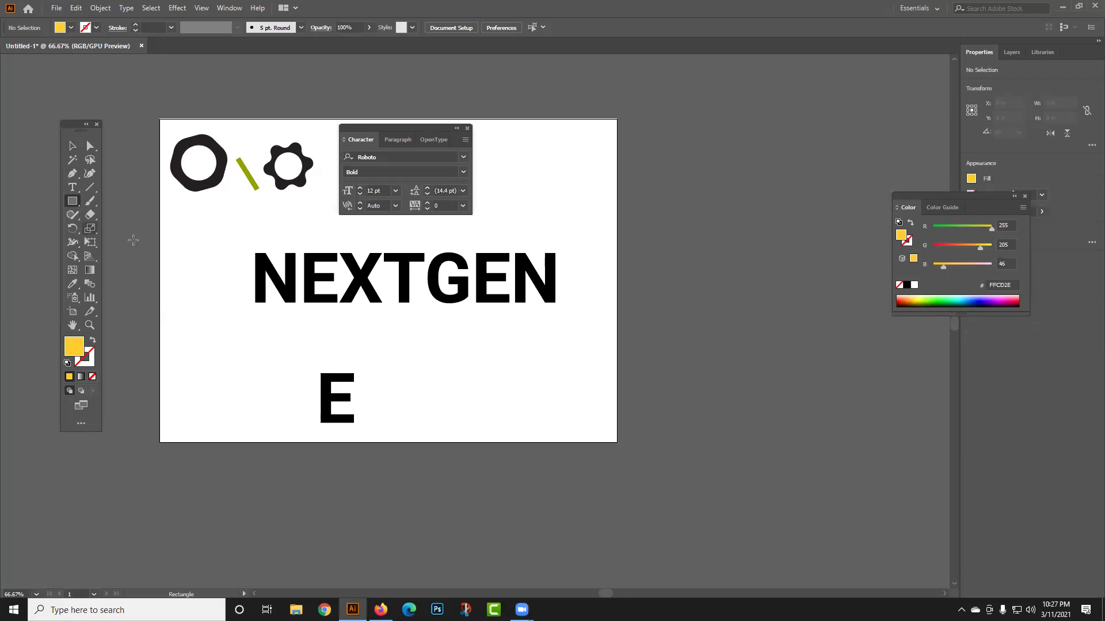
scroll(346, 397, "up", 4)
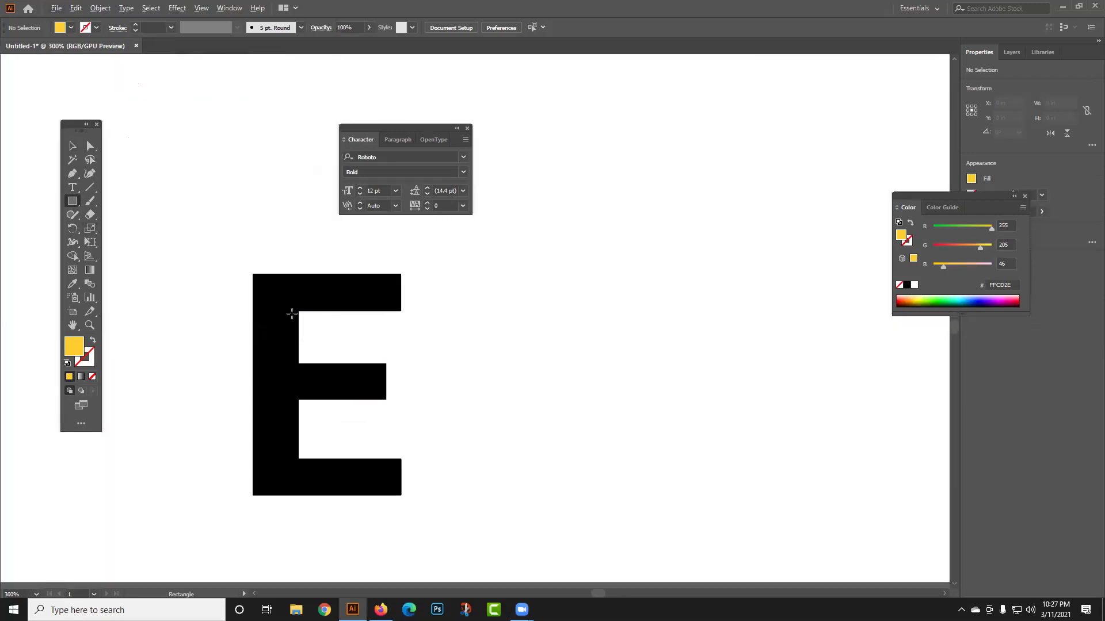
left_click_drag(299, 312, 401, 362)
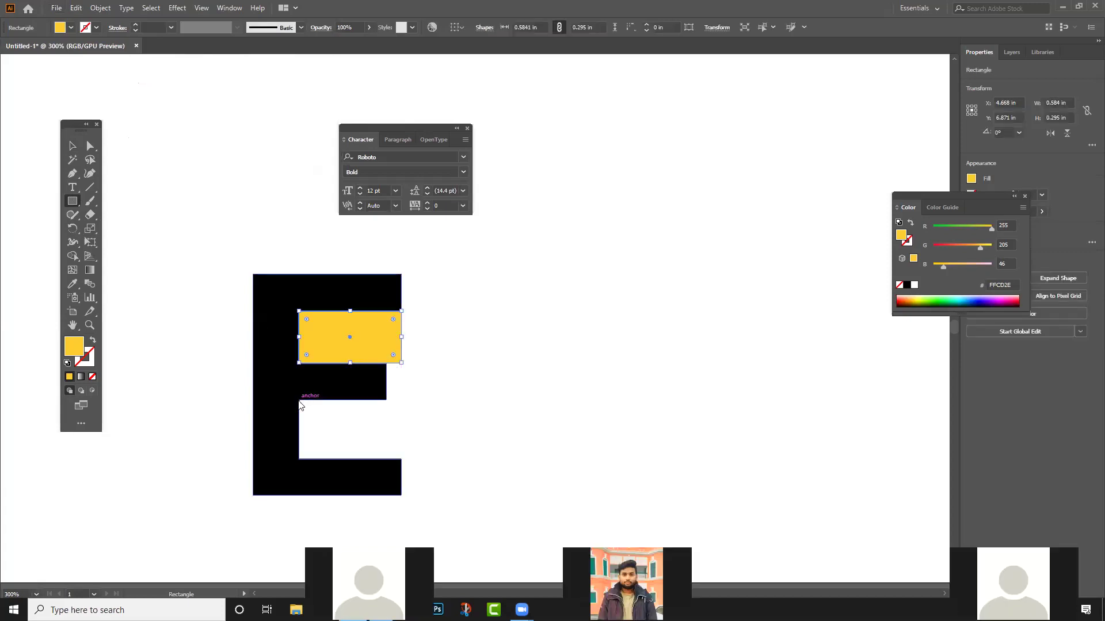
left_click(597, 367)
key("Escape")
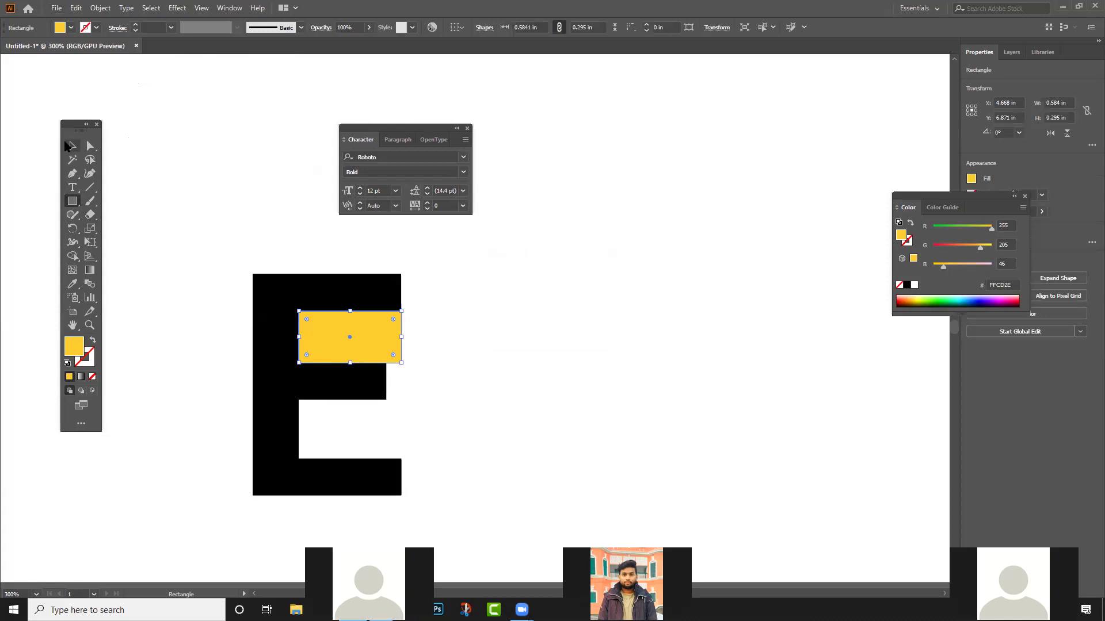
- Place a copy of the yellow rectangle about 0.51 in straight below it, in the lower gap of the E
left_click(68, 146)
left_click_drag(368, 332, 349, 456)
key("ctrl+z")
left_click(439, 416)
left_click(357, 429)
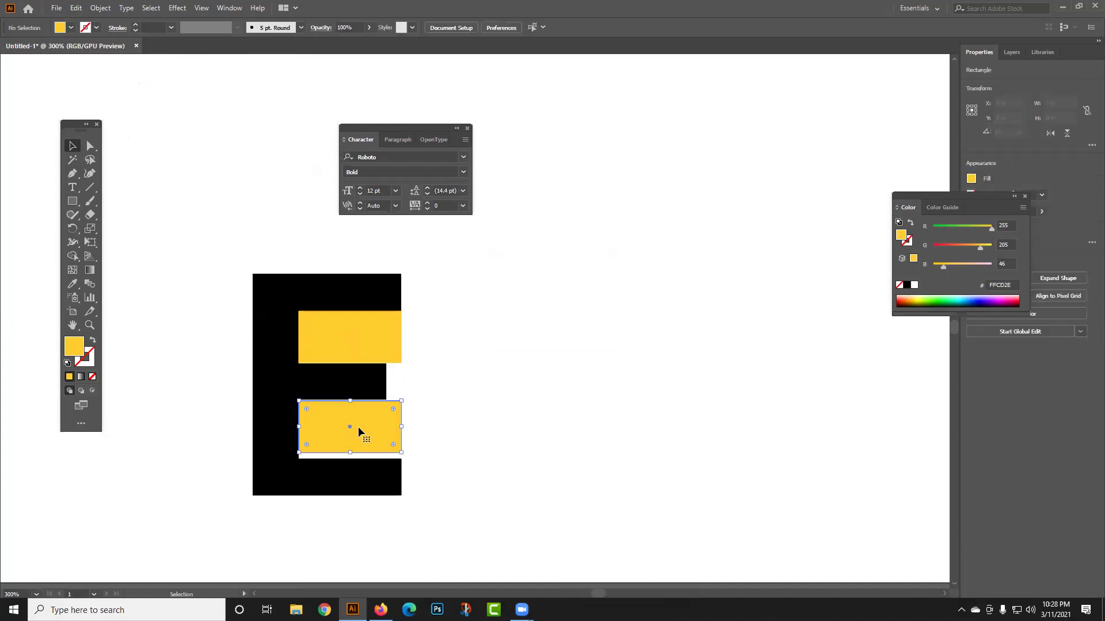
key("Return")
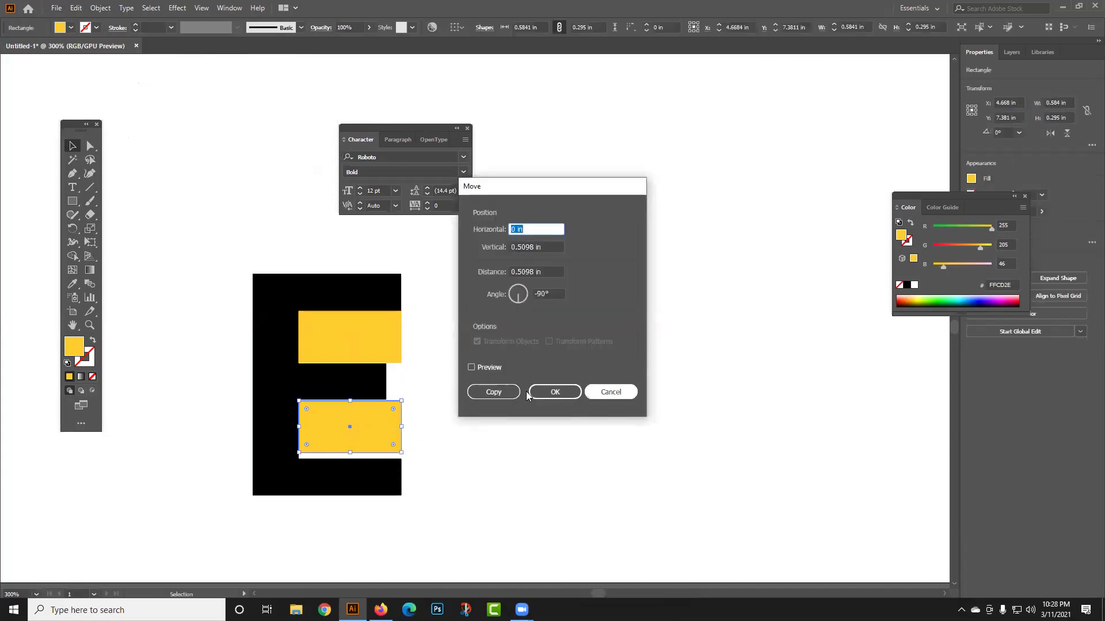
left_click(624, 396)
- Move both yellow rectangles onto the first E of NEXTGEN, to about X 4.25 in, Y 4.07 in
key("ctrl+minus")
key("ctrl+minus")
key("ctrl+minus")
key("ctrl+minus")
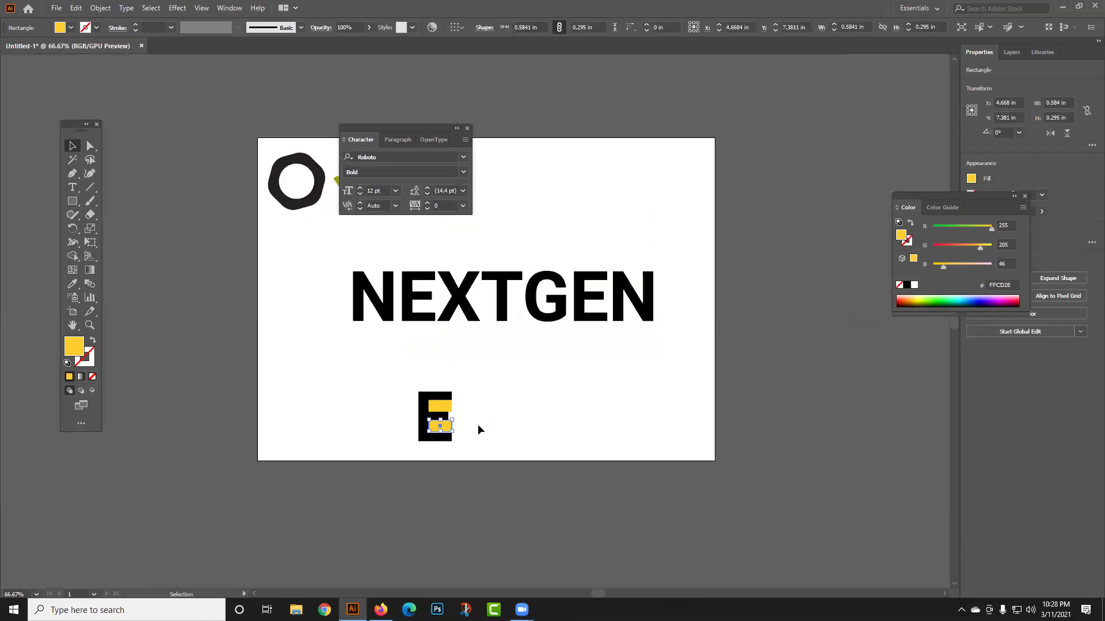
left_click_drag(440, 426, 430, 309)
left_click(443, 427, "shift")
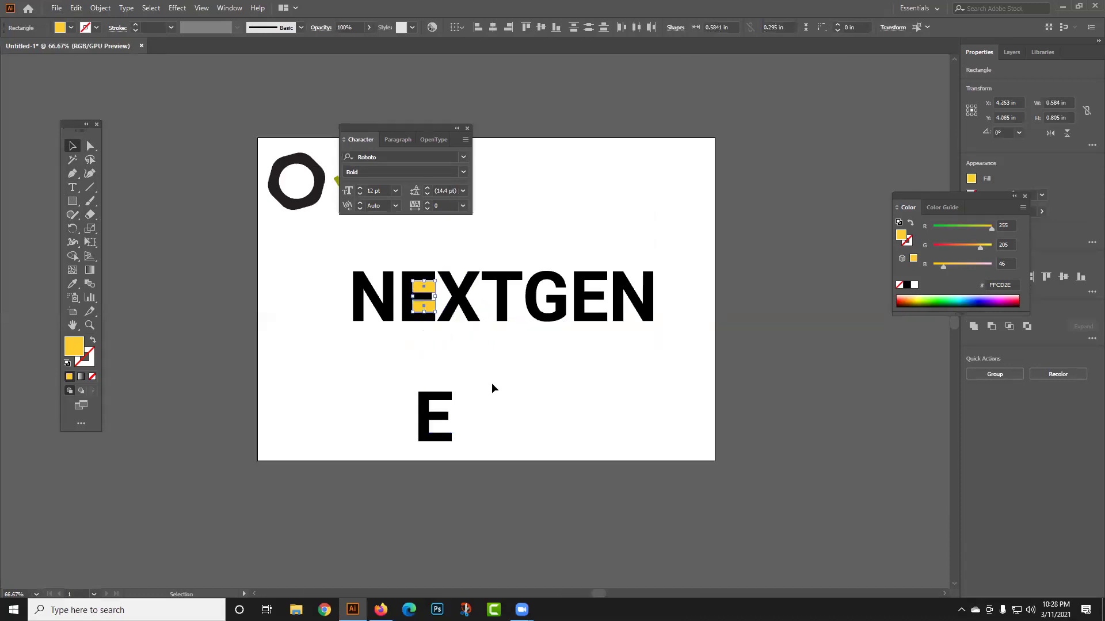
- Delete the first letter E of NEXTGEN behind the two yellow rectangles
left_click(491, 386)
left_click(422, 320)
key("Delete")
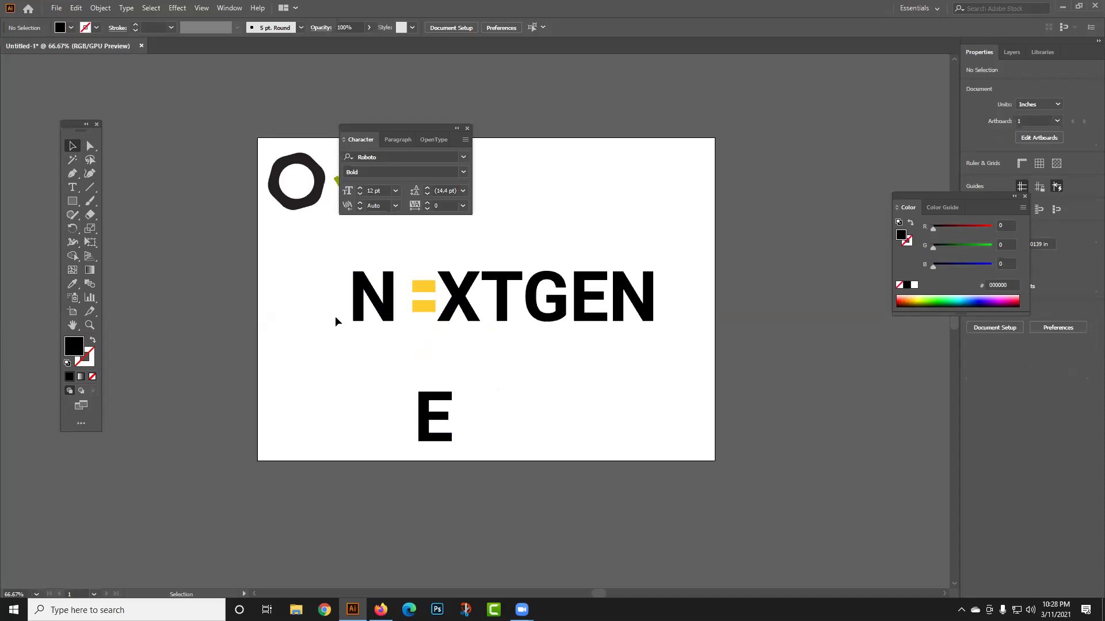
- Shift the two yellow bars slightly to the left between N and X and recolour them black (000000)
left_click_drag(355, 266, 662, 342)
left_click(432, 349)
left_click(410, 280)
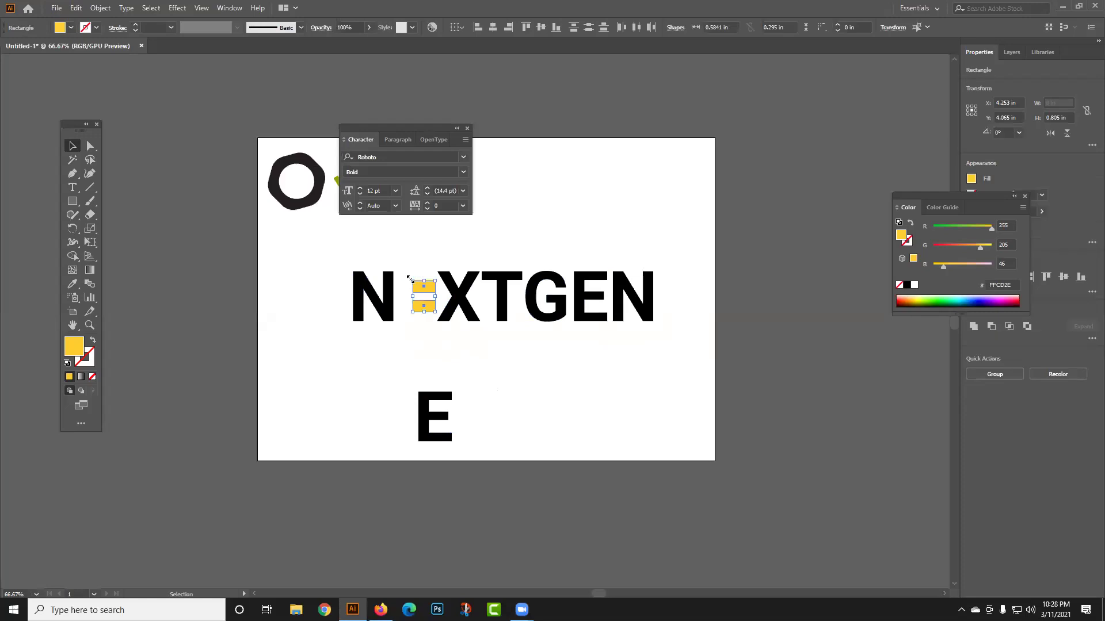
left_click(332, 261)
left_click_drag(332, 259, 665, 358)
left_click(420, 336)
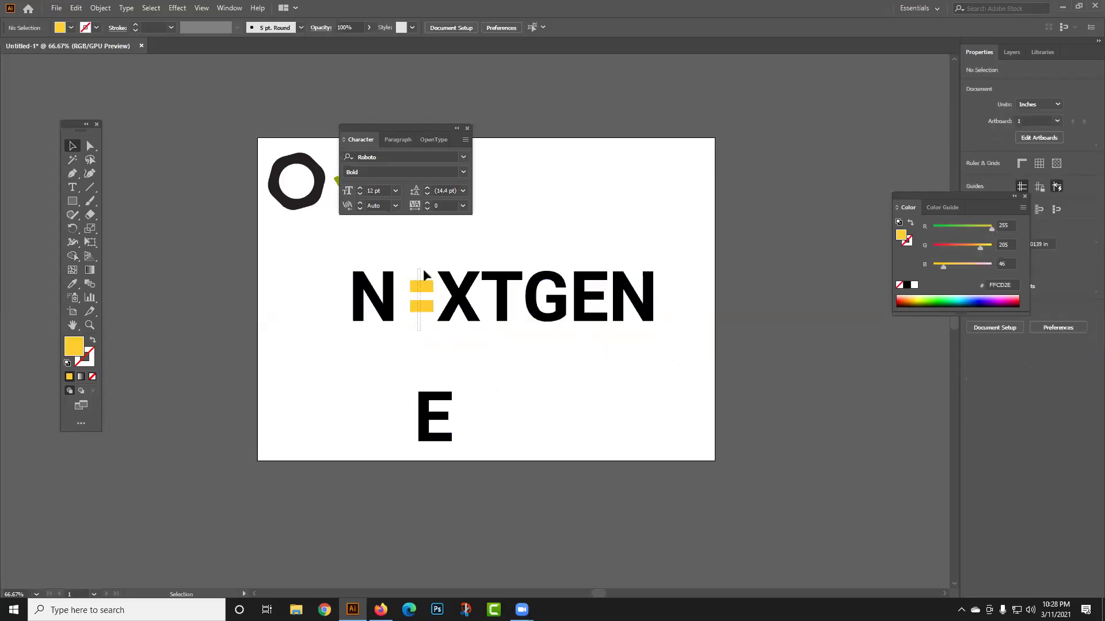
left_click(423, 285)
left_click(906, 285)
- Group all letters and bars of the NEXTGEN word and move the group off the artboard to the right
left_click(590, 364)
left_click_drag(310, 236, 661, 347)
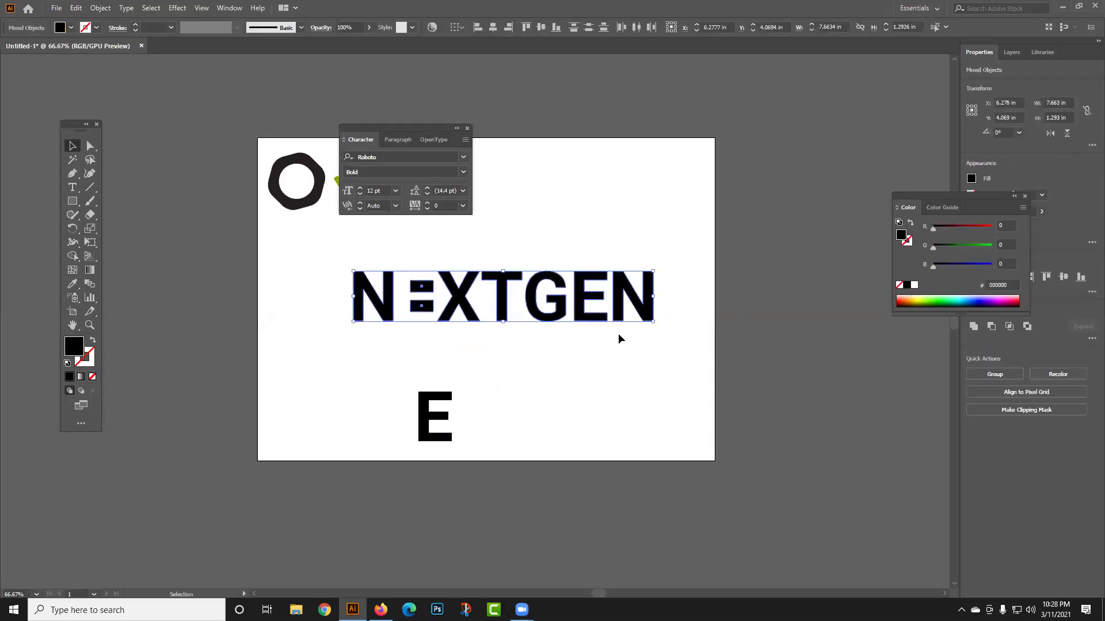
key("a")
key("v")
left_click_drag(579, 316, 829, 392)
scroll(706, 412, "down", 1)
left_click_drag(593, 388, 698, 403)
left_click(673, 465)
left_click(677, 448)
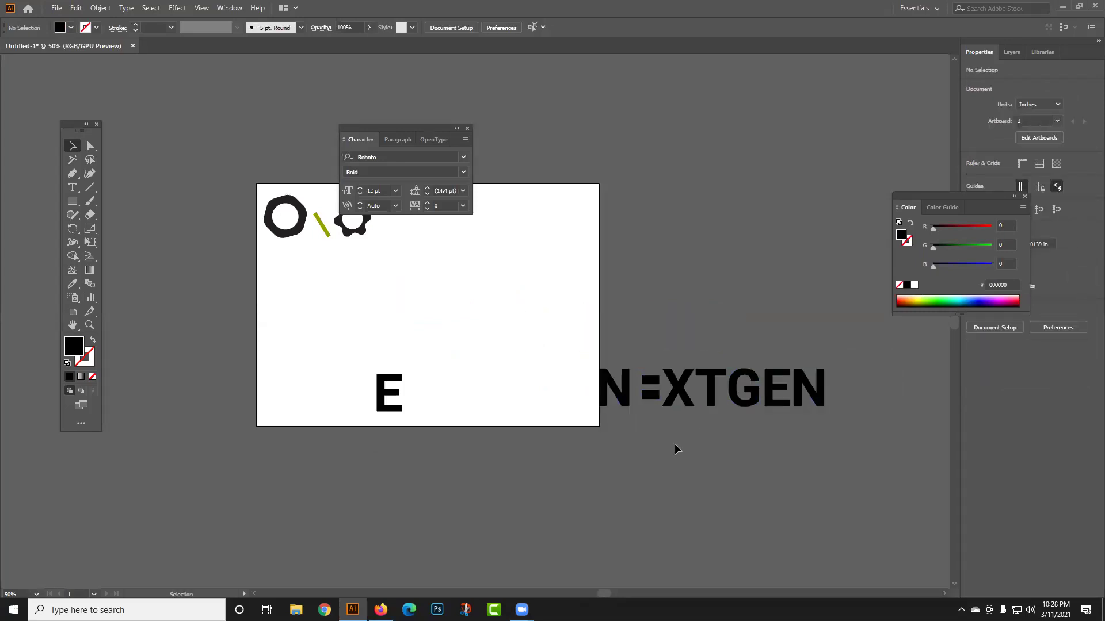
- Move the grouped word back onto the artboard, to about X 6.69 in, Y 4 in
left_click_drag(667, 388, 445, 300)
left_click(498, 359)
left_click(389, 295)
key("ctrl+=")
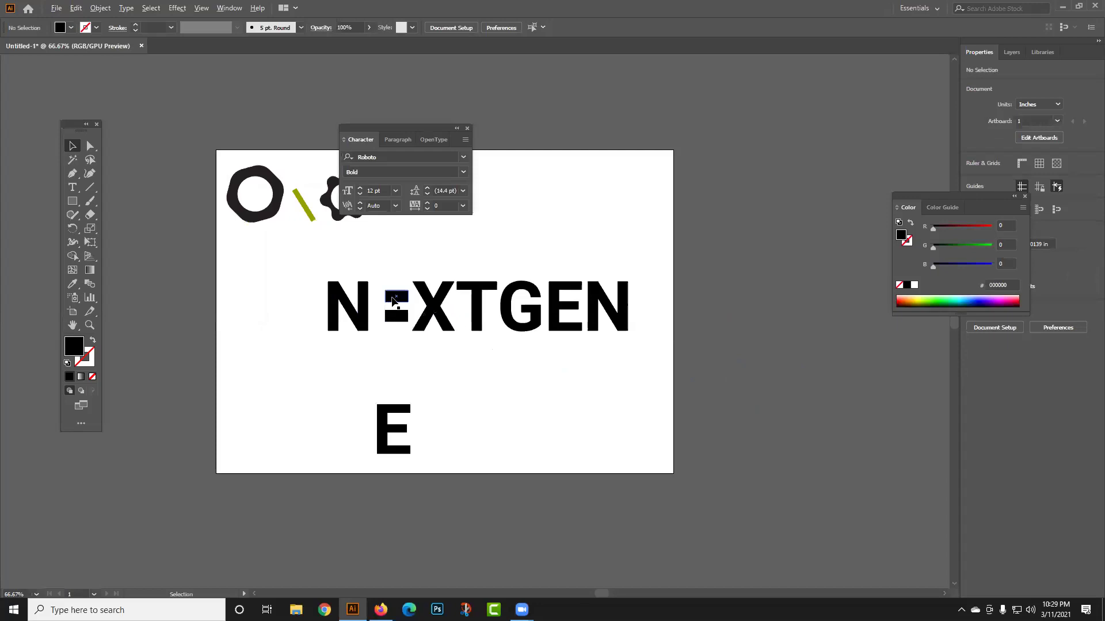
key("ctrl+minus")
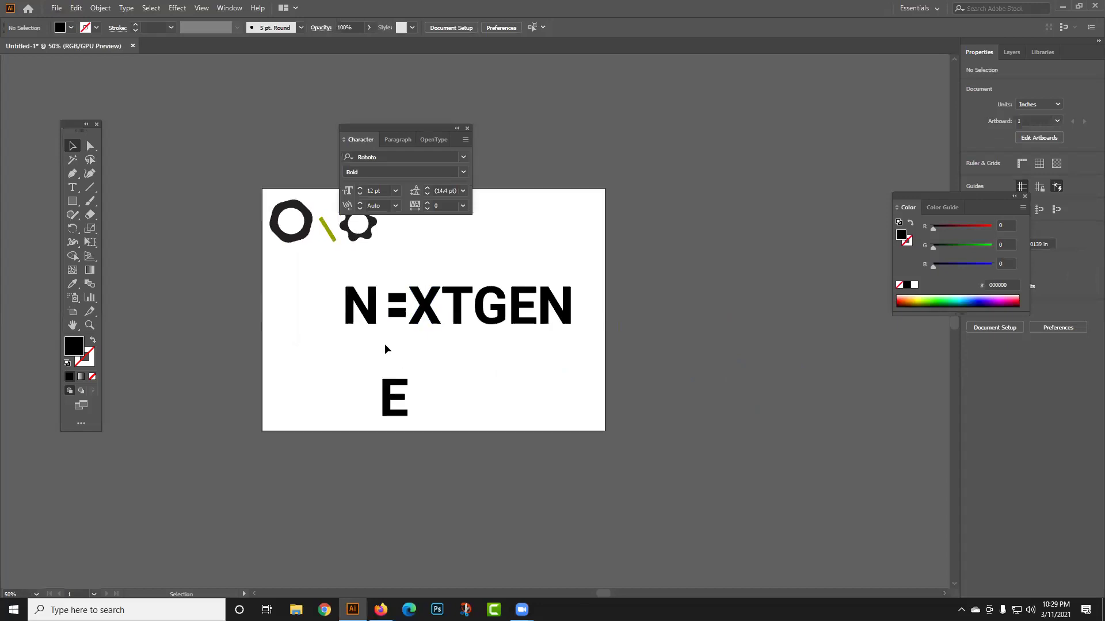
- Ungroup the NEXTGEN word into separate letters and bars
left_click(397, 311)
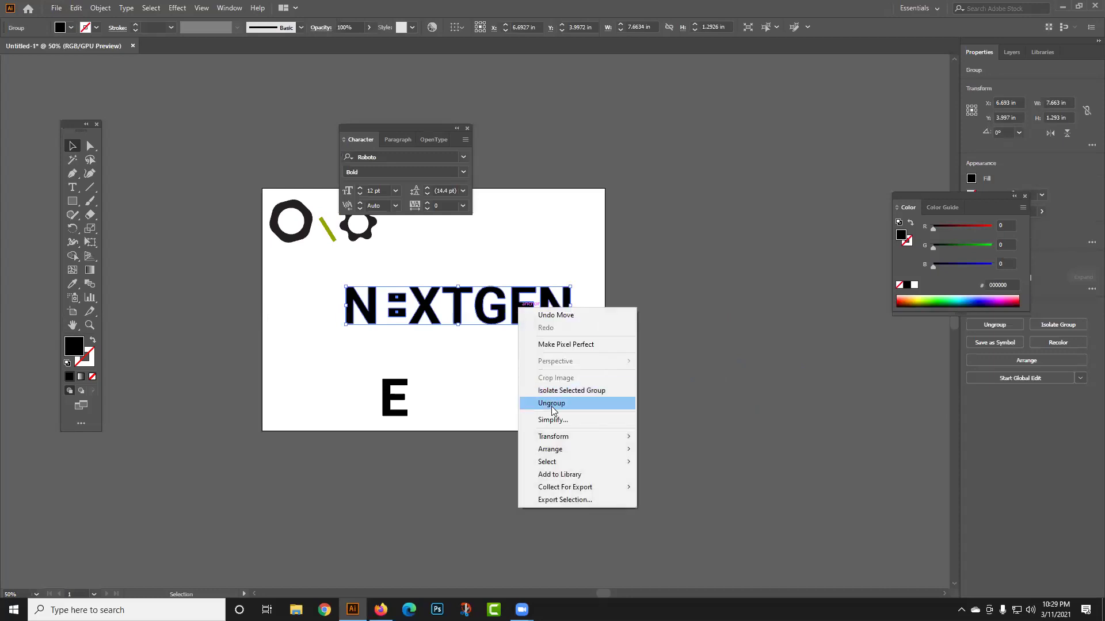
left_click(569, 403)
- Try out replacing the second E of the word with a copy of the two black bars, and revert it
left_click(536, 311)
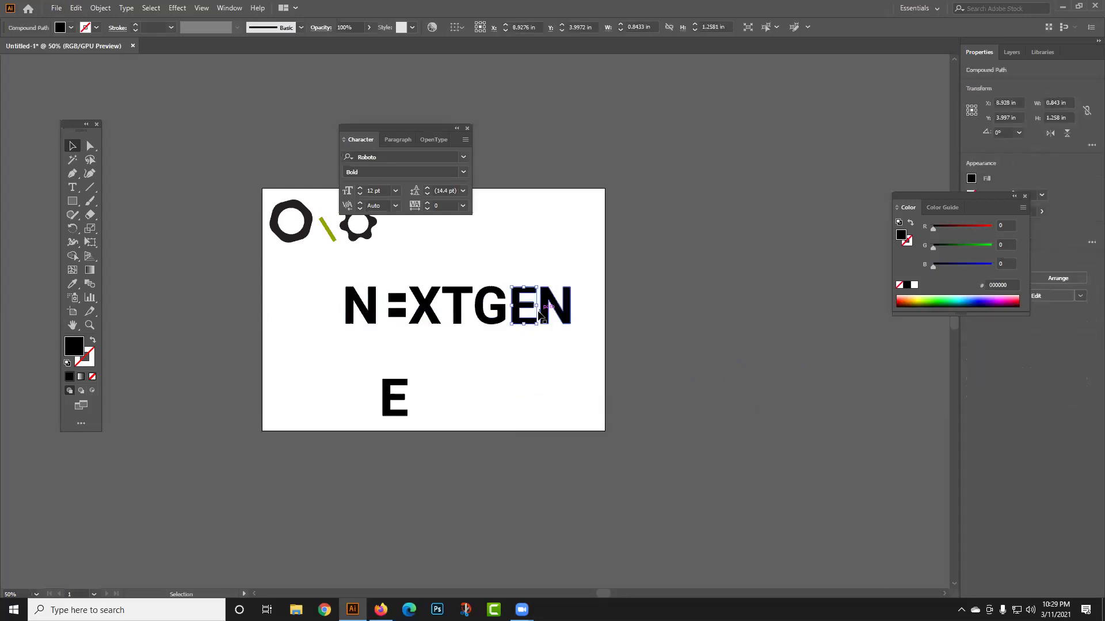
key("Delete")
left_click_drag(404, 333, 529, 312)
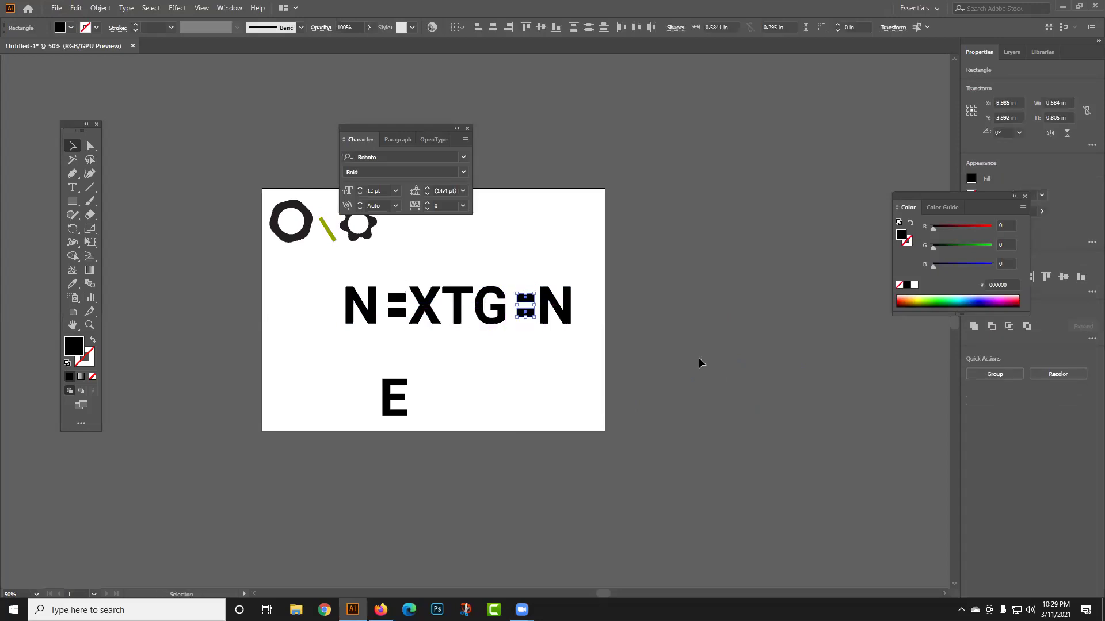
left_click(698, 357)
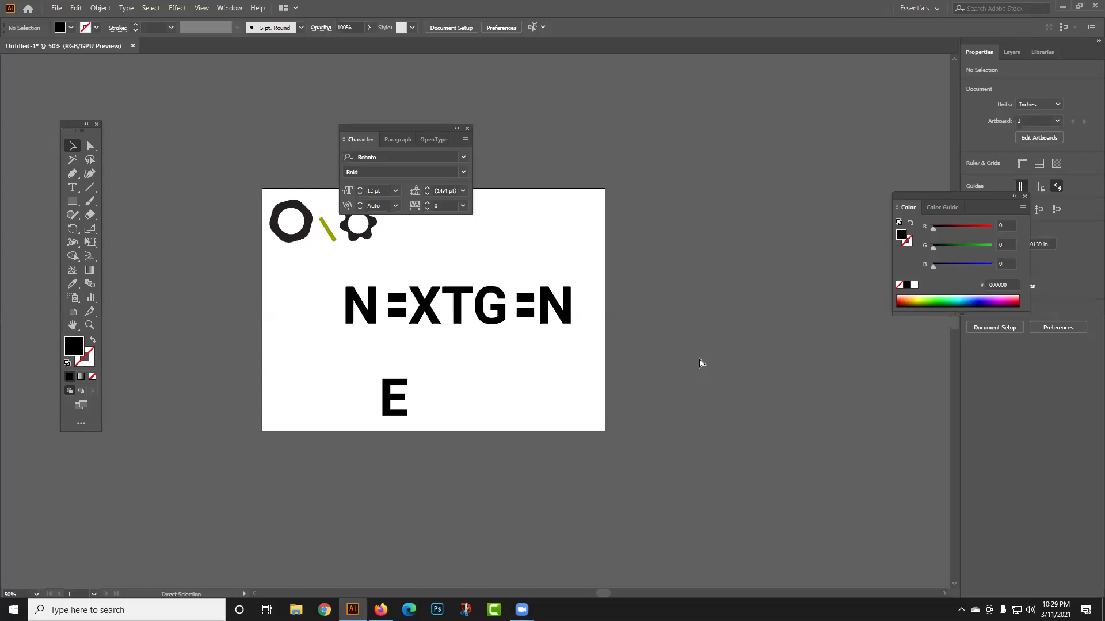
key("ctrl+z")
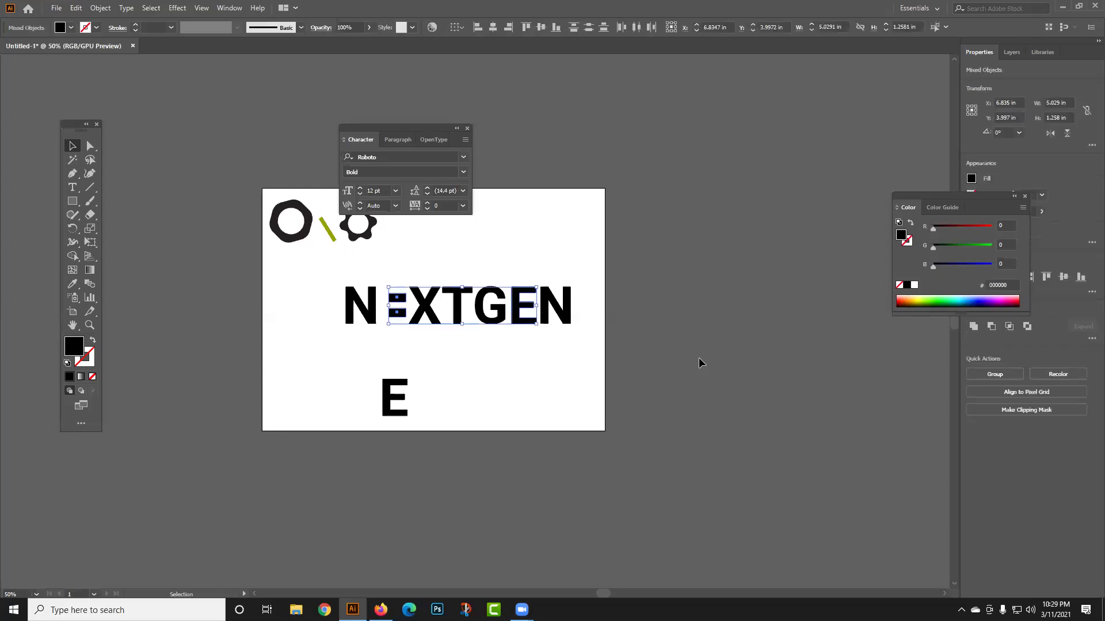
left_click(698, 358)
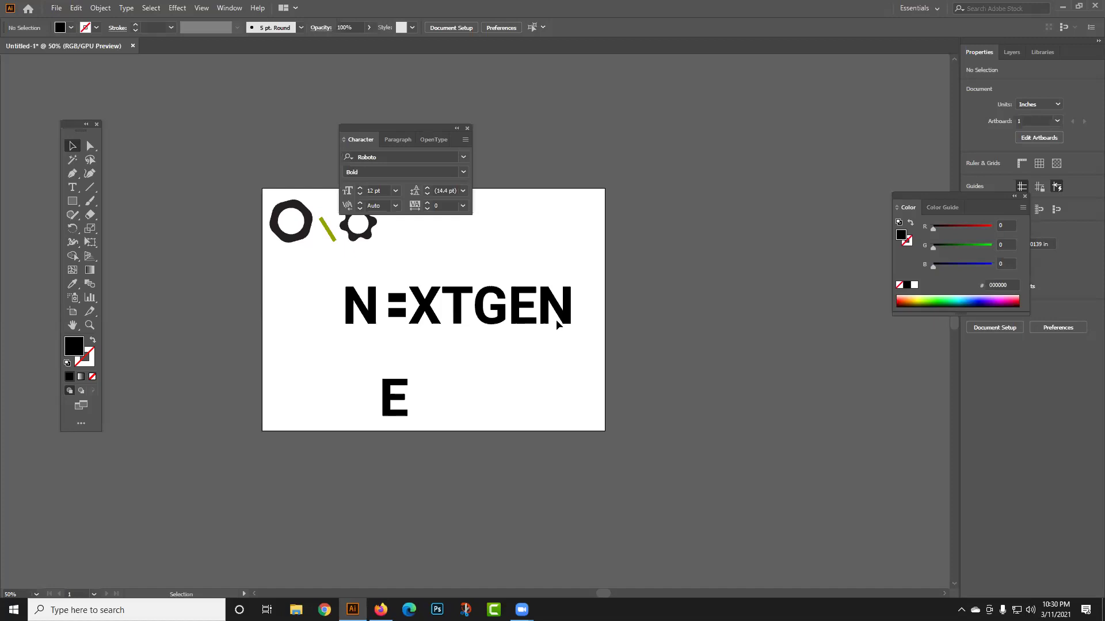
- Repeat the replacement of the second E by the two bars, and undo it so the letter is back
left_click_drag(512, 277, 527, 310)
key("Delete")
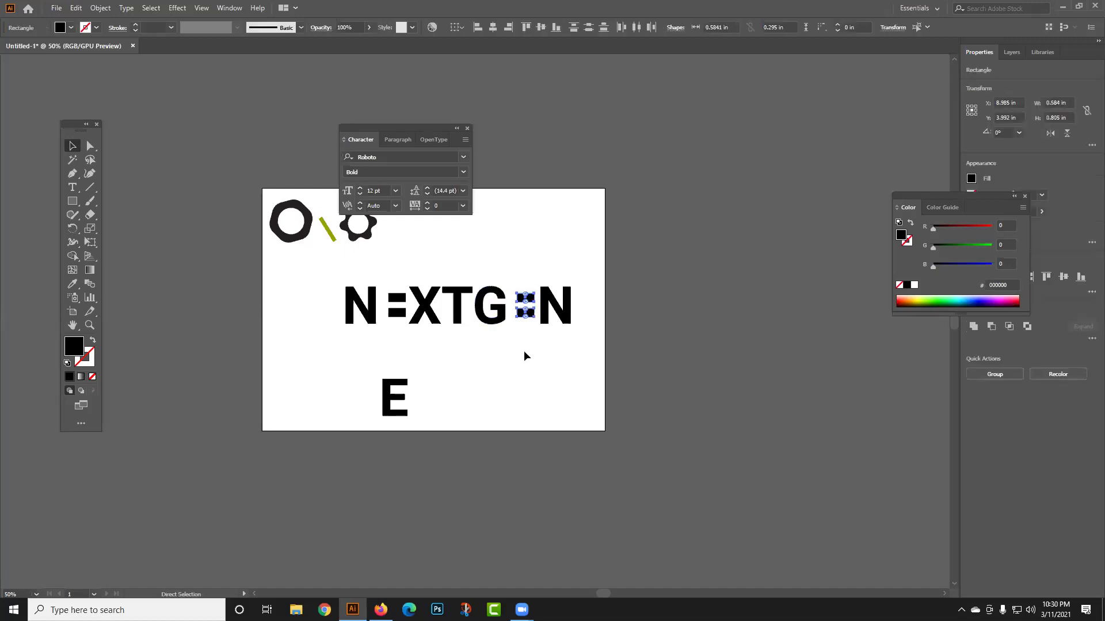
left_click(524, 354)
key("ctrl")
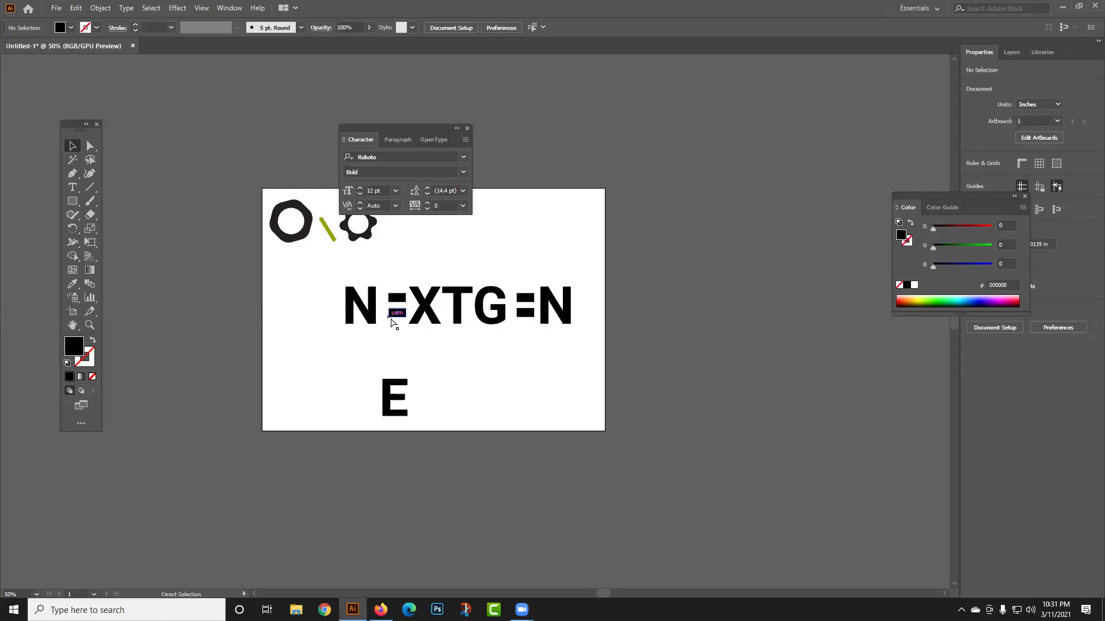
key("ctrl+z")
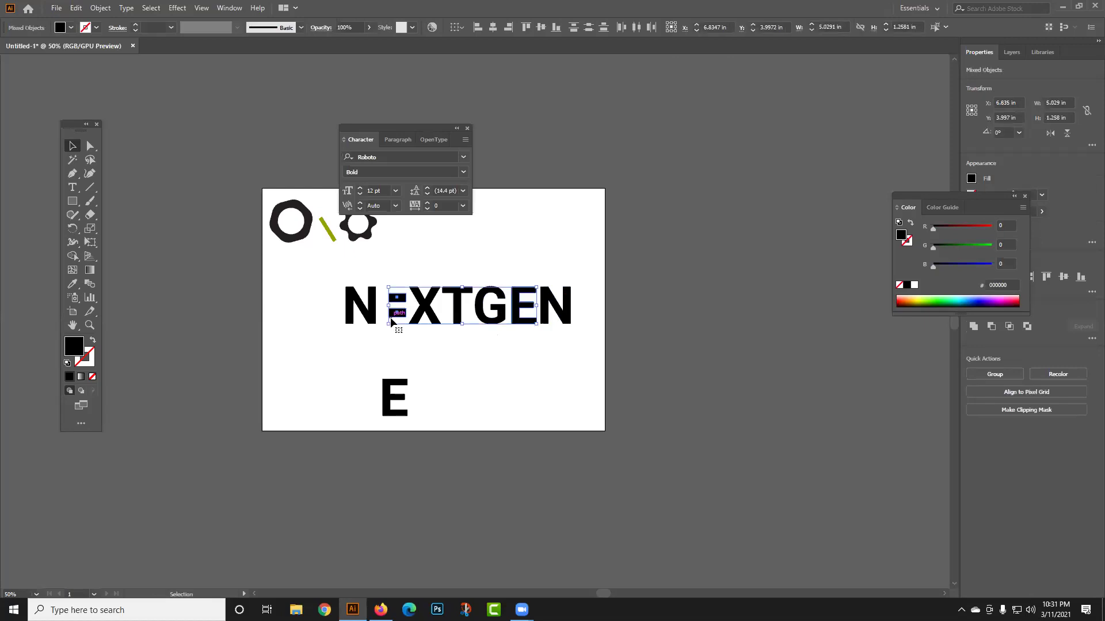
left_click(564, 367)
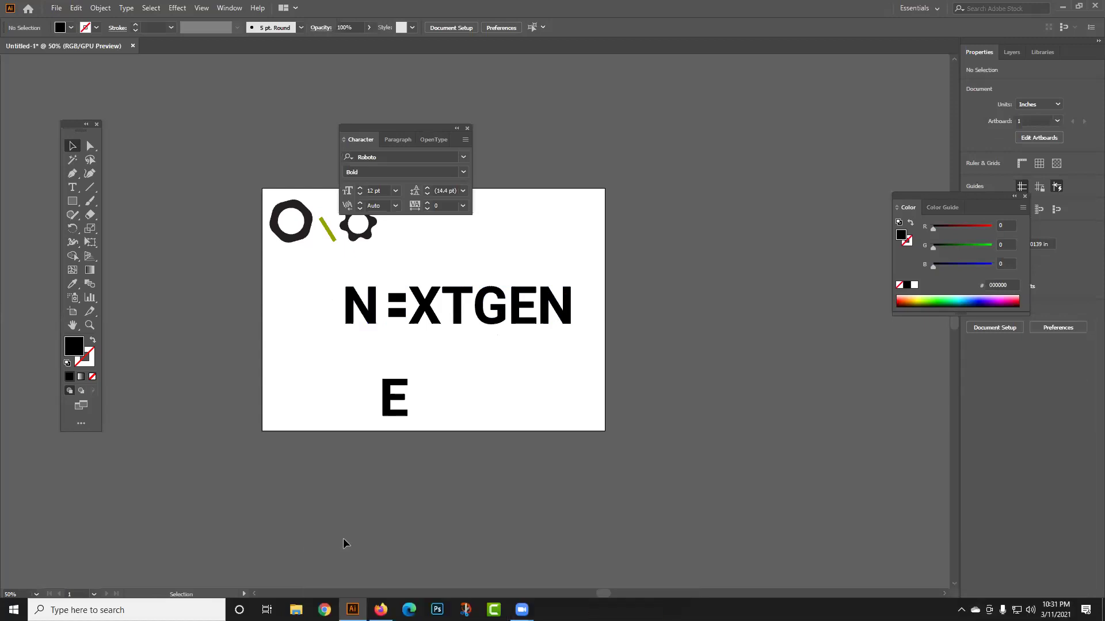
- Switch to the Google Images text logo results in Firefox and open the TEMPO Symphony logo from the related images
left_click(381, 610)
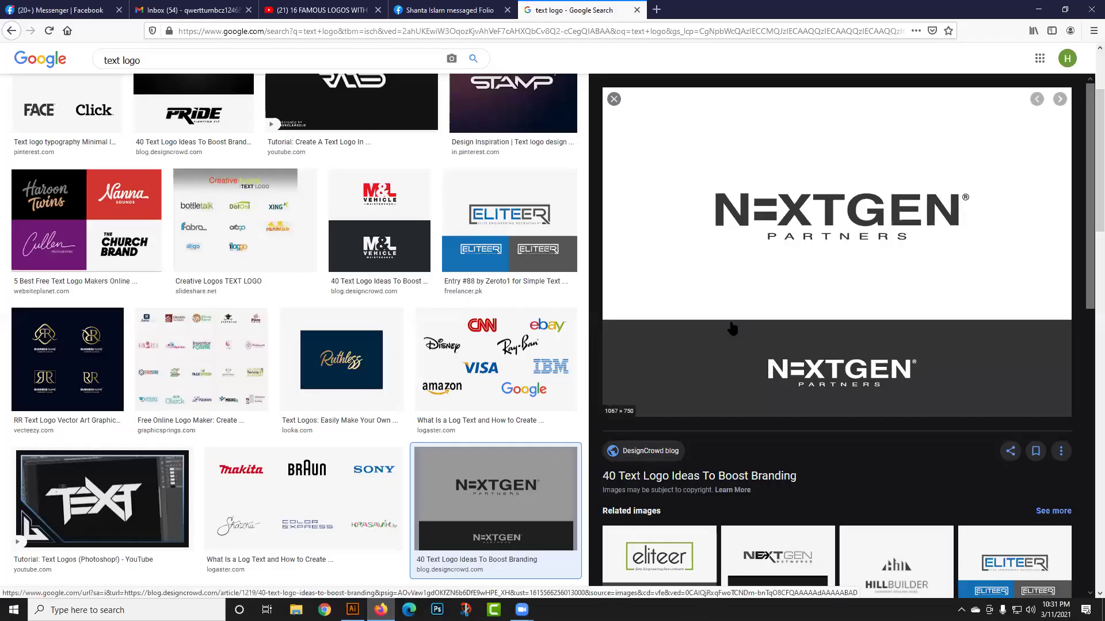
scroll(629, 357, "down", 1)
scroll(627, 357, "down", 2)
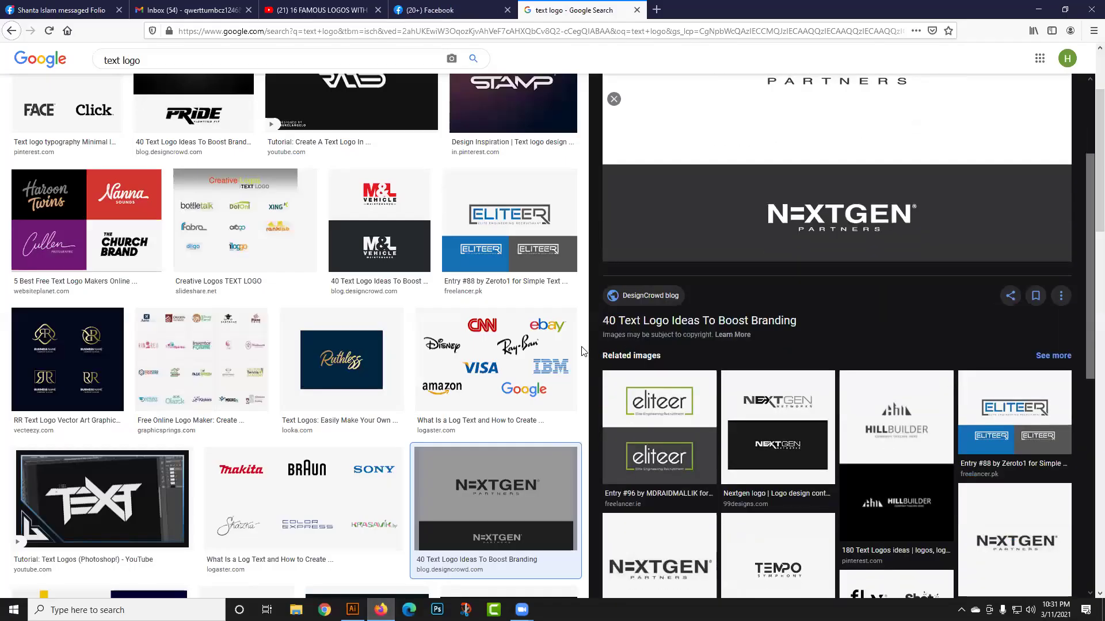
scroll(582, 351, "down", 1)
scroll(582, 351, "down", 1)
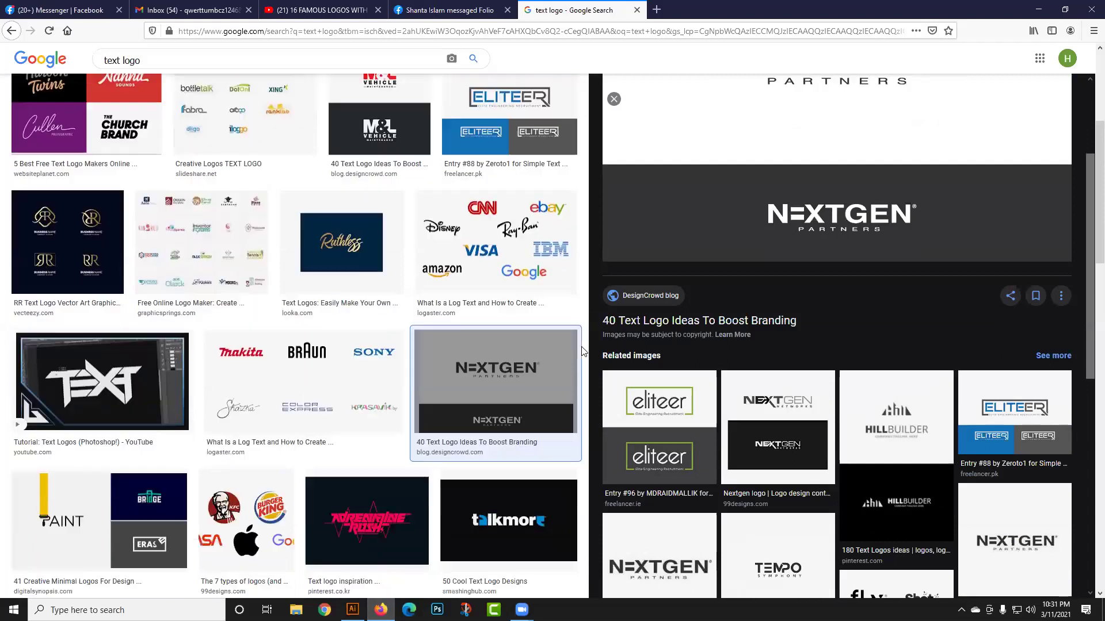
left_click(754, 586)
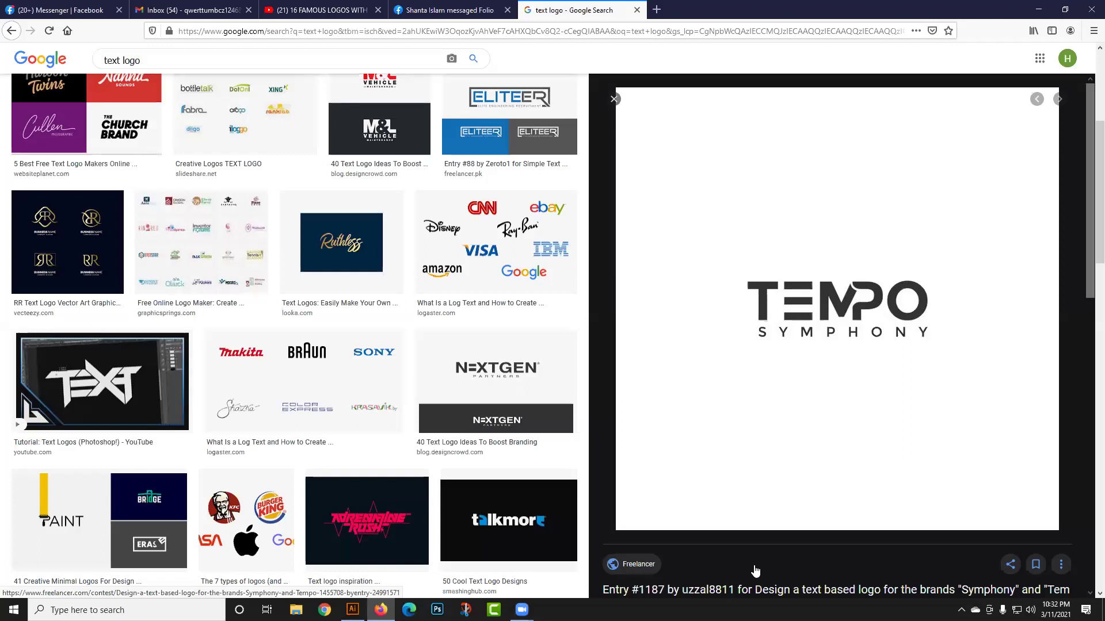
- Browse the other text logos, copy the TEMPO Symphony logo image, and switch back to Illustrator
scroll(554, 469, "down", 5)
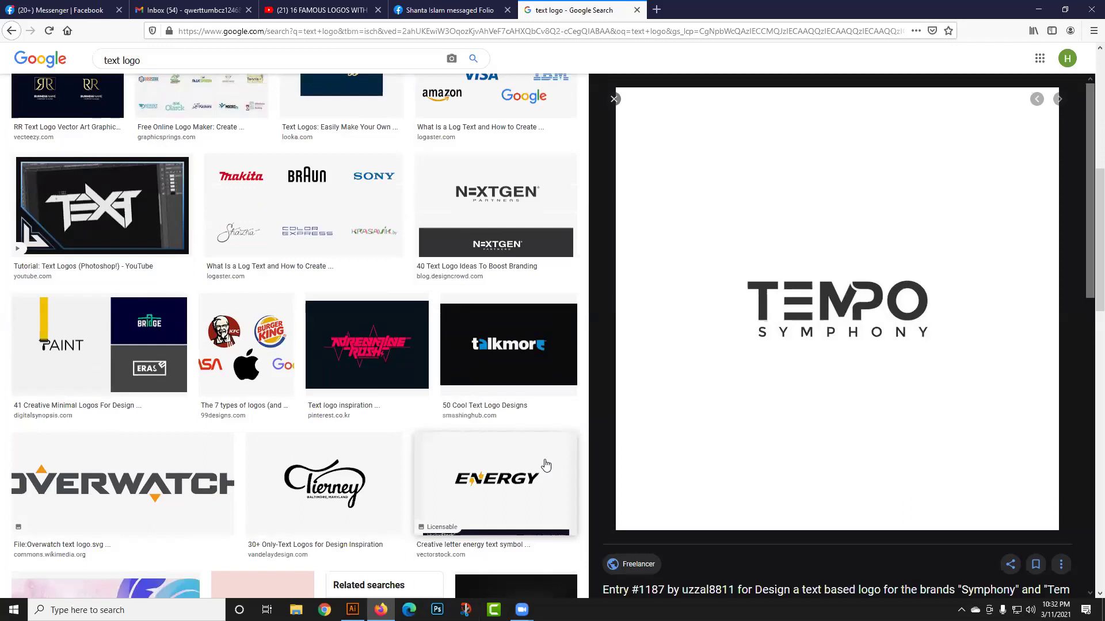
scroll(546, 464, "down", 2)
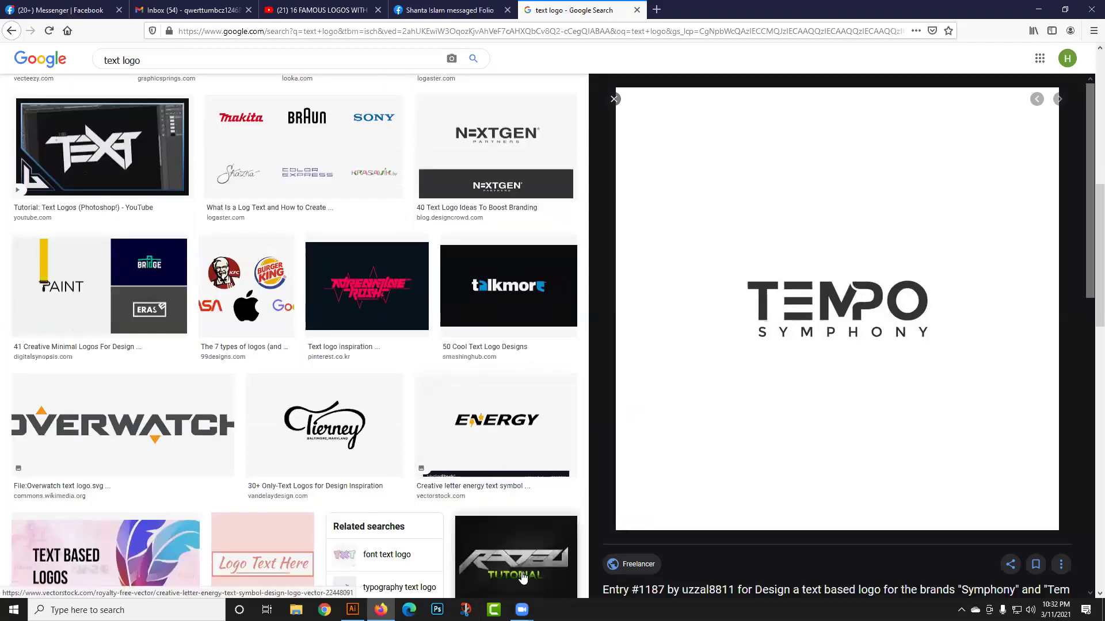
scroll(429, 446, "down", 1)
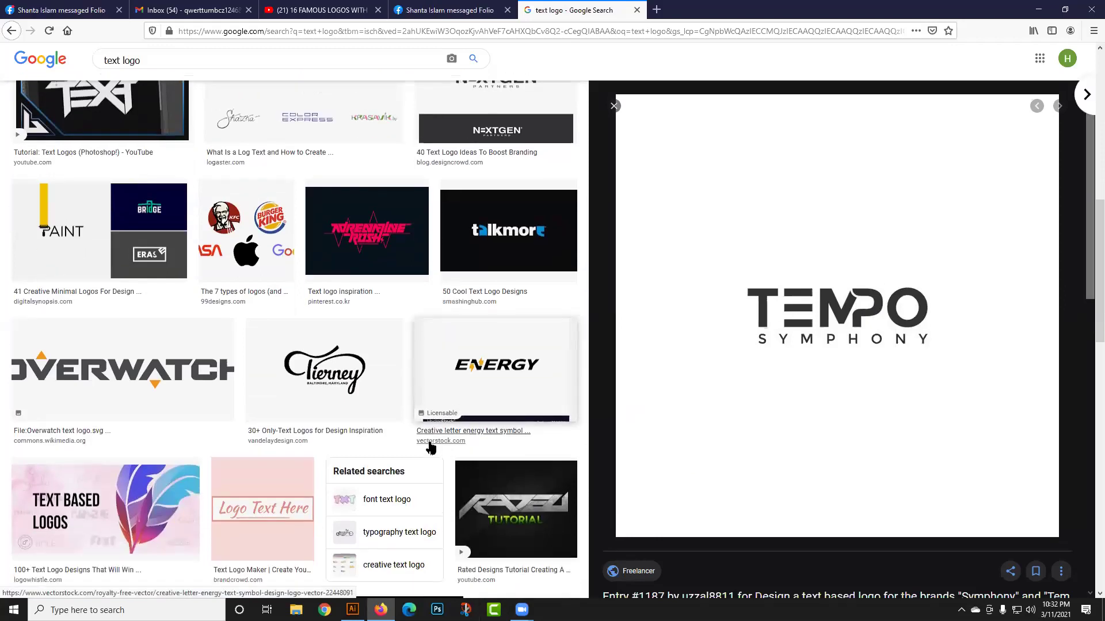
scroll(429, 446, "up", 8)
scroll(375, 464, "down", 1)
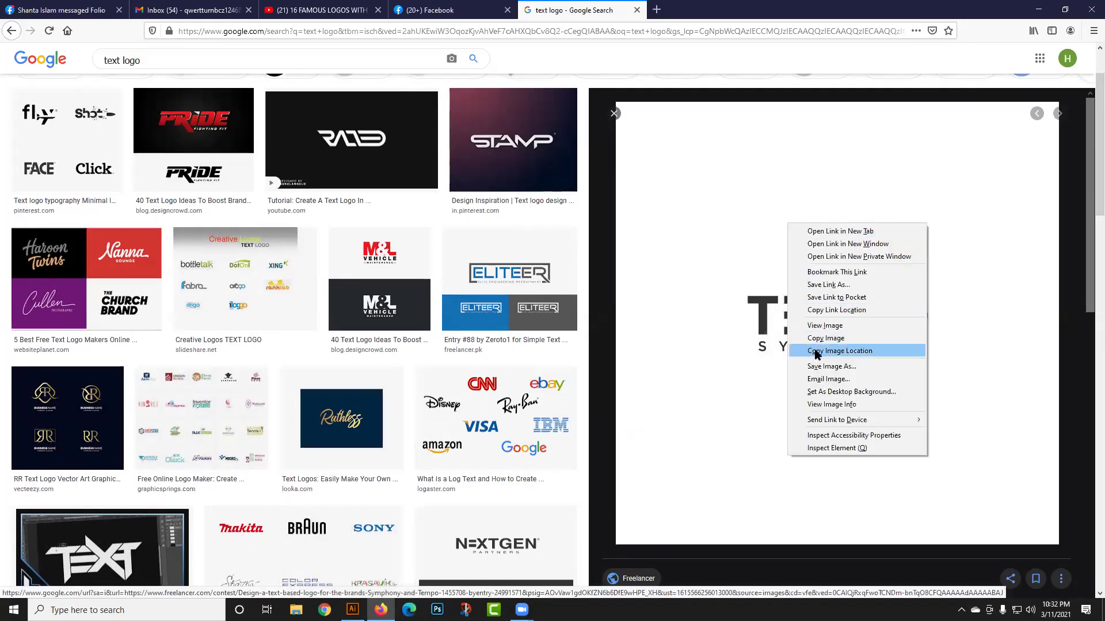
left_click(823, 338)
left_click(352, 610)
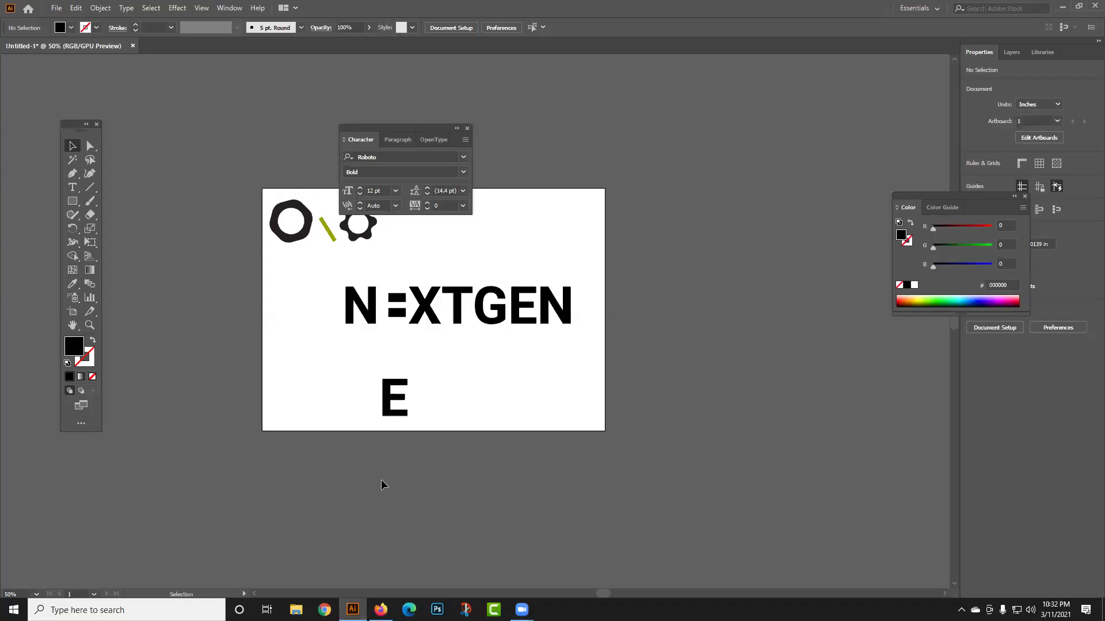
- Paste the copied TEMPO Symphony logo image and move it onto the empty canvas to the right of the artboard
key("ctrl+v")
scroll(491, 378, "down", 2)
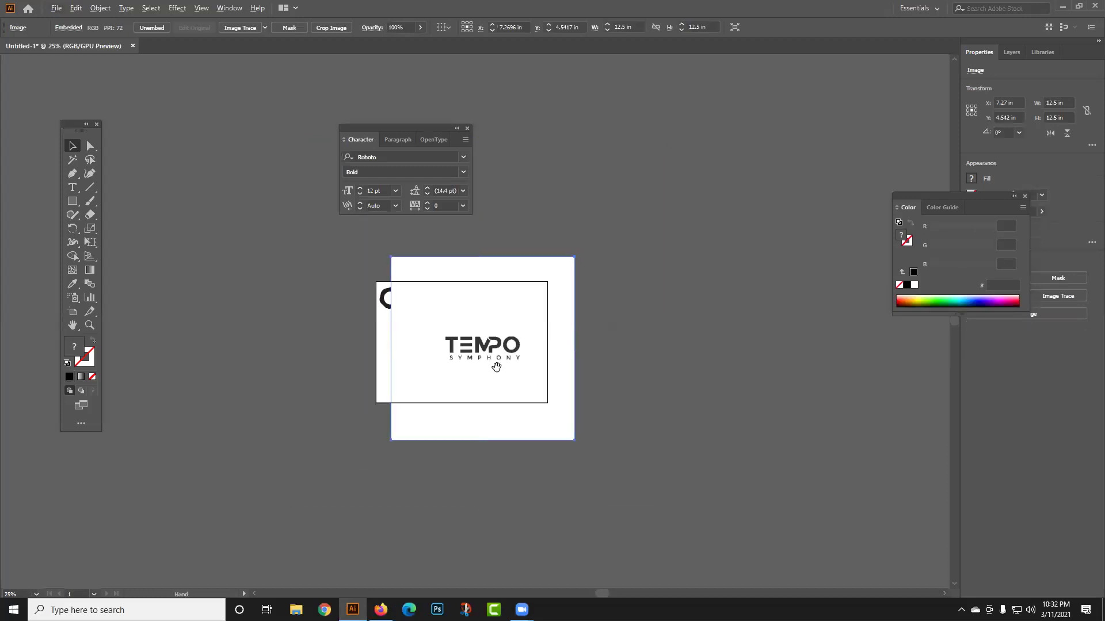
scroll(492, 378, "right", 3)
left_click_drag(190, 323, 535, 323)
scroll(193, 277, "right", 1)
- Add the text TEMPO at 60 pt in Roboto Bold beside the pasted logo image
left_click(73, 188)
left_click(643, 269)
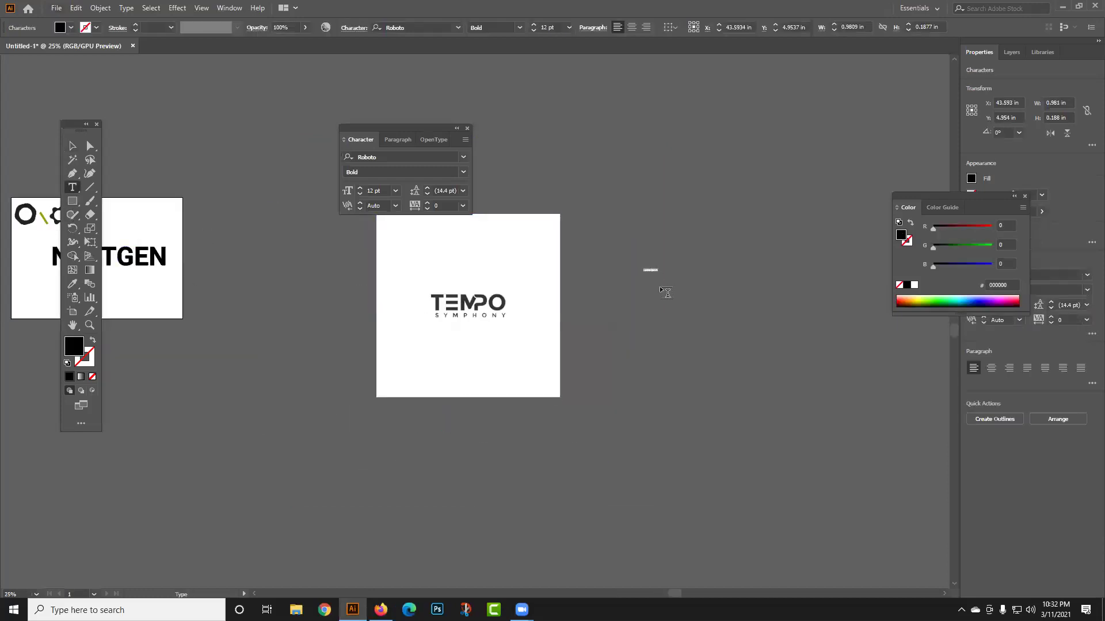
left_click(395, 190)
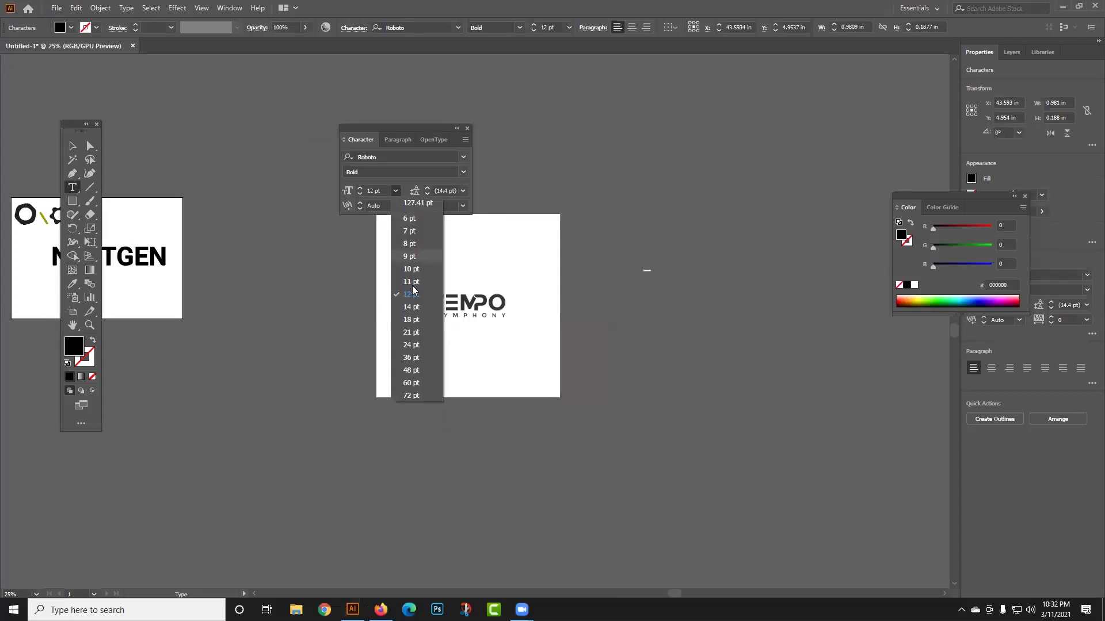
left_click(423, 379)
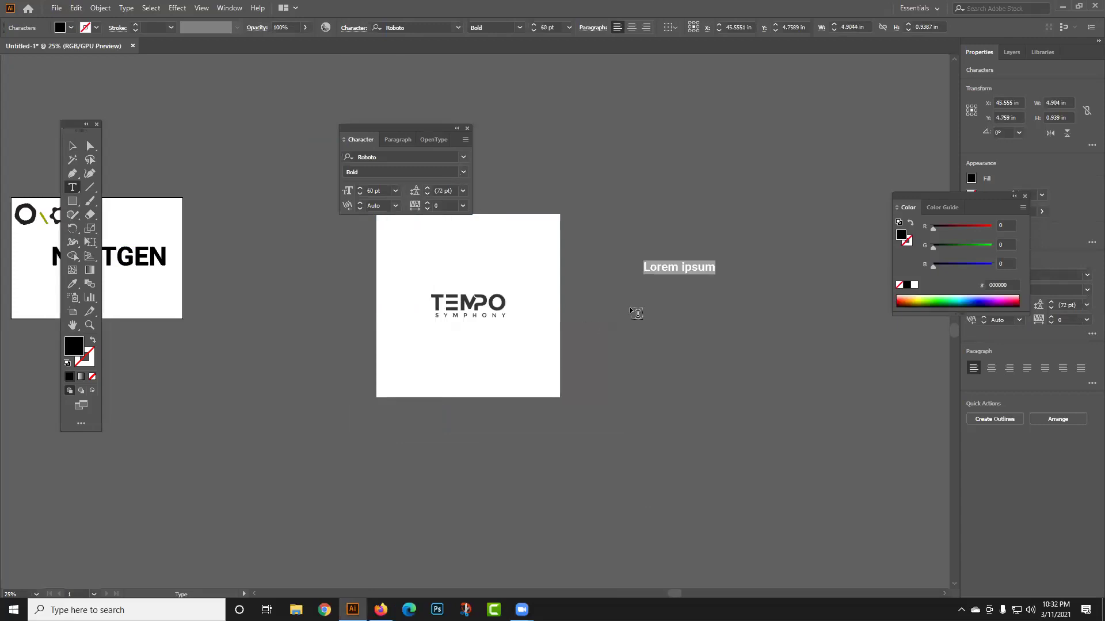
type("TEMPO")
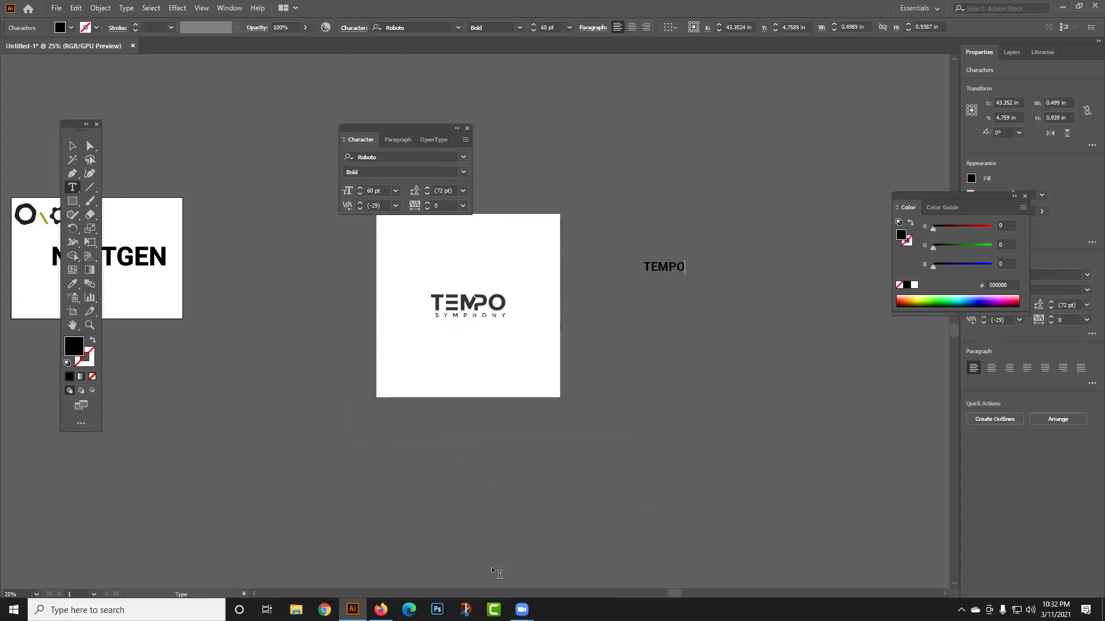
- Move the TEMPO text onto the image below the sample logo and enlarge it to about 8 in wide
left_click(72, 146)
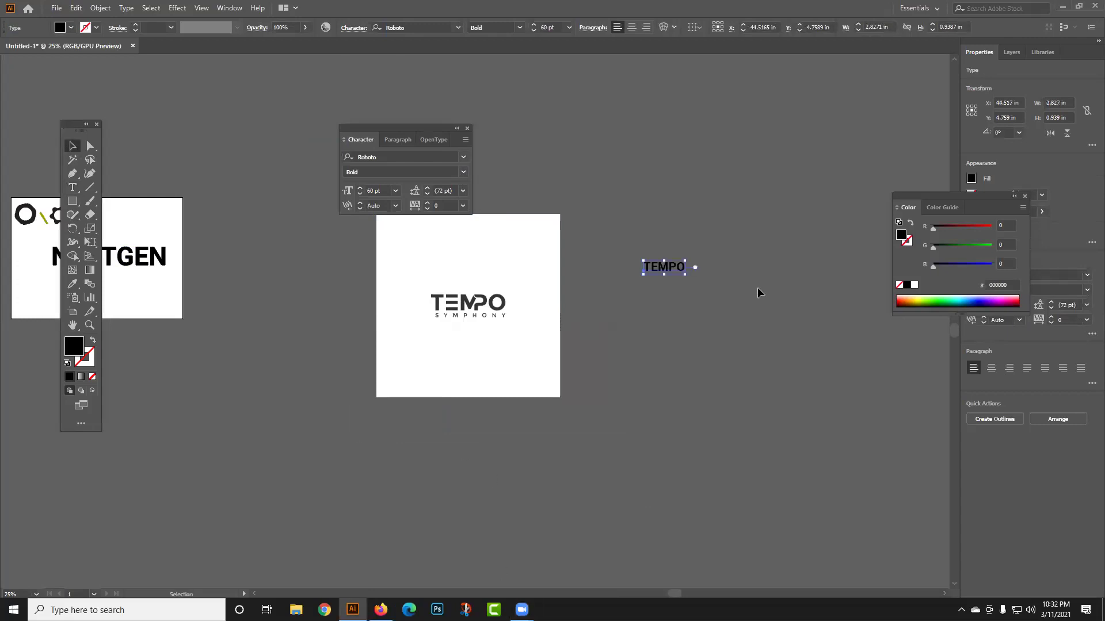
left_click_drag(676, 272, 486, 371)
left_click(646, 251)
left_click(641, 268)
left_click(474, 407)
left_click(473, 305)
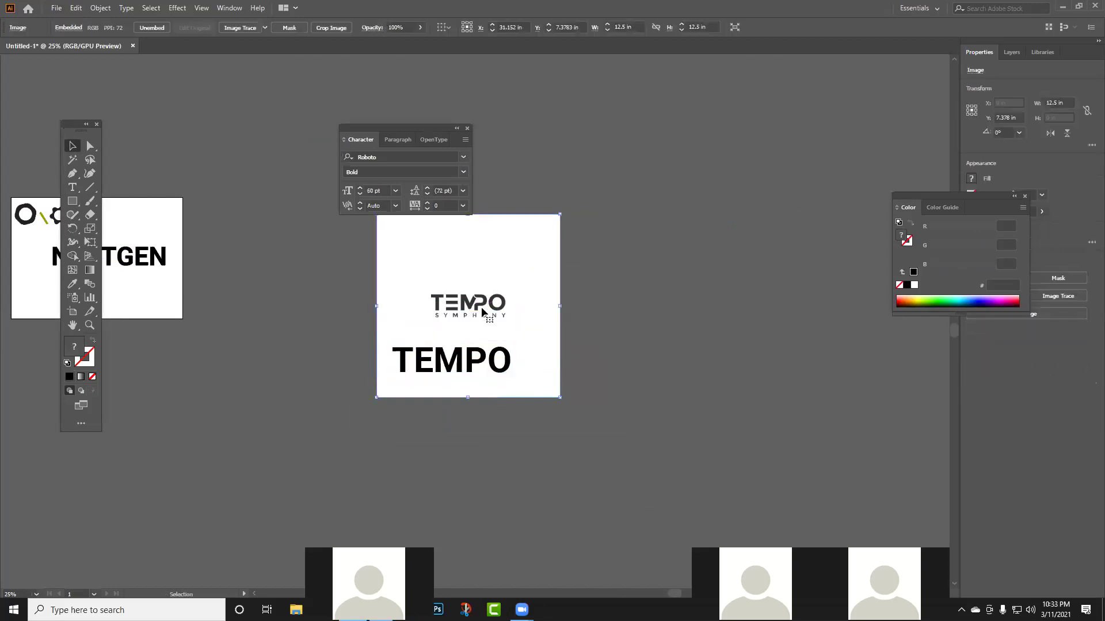
left_click(505, 433)
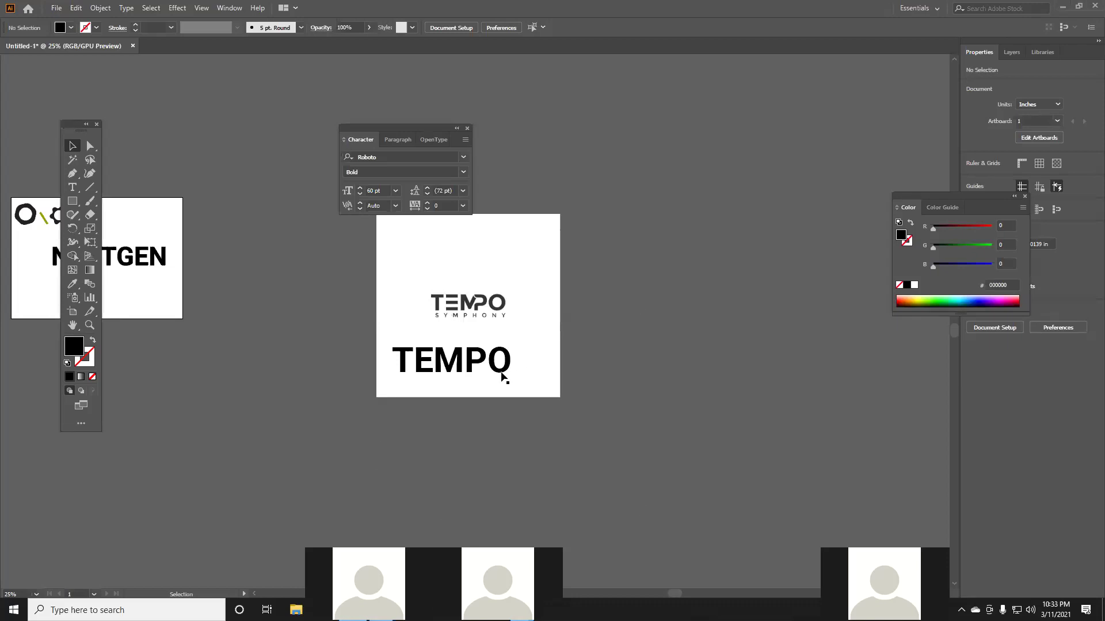
- Convert the TEMPO text to outlines, place it to the right of the logo image, and ungroup its letters
scroll(474, 390, "up", 1)
left_click(414, 362)
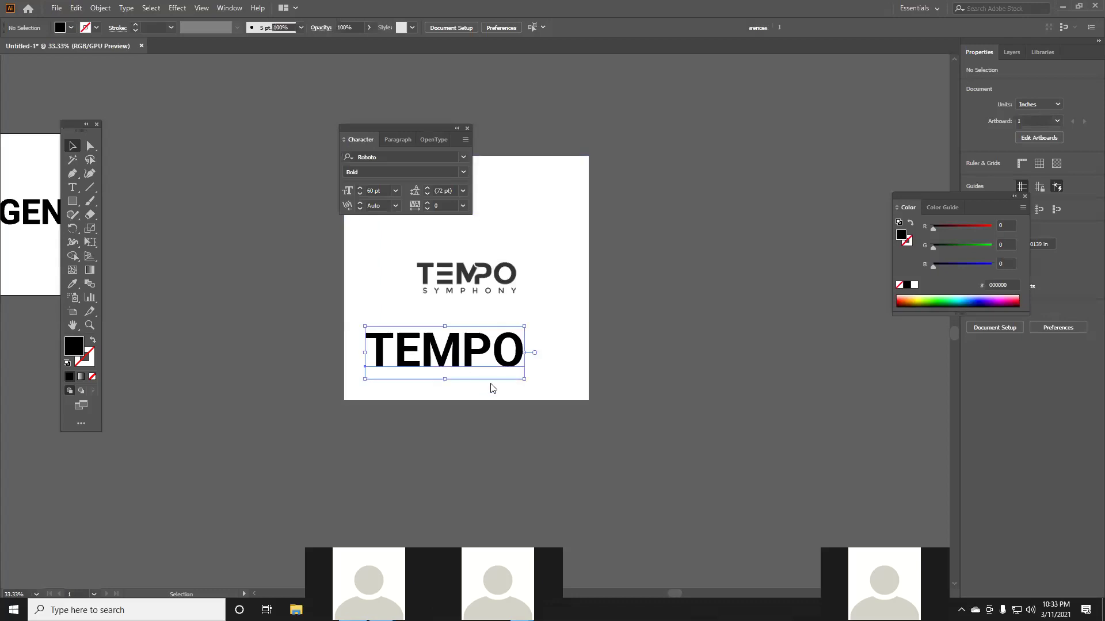
right_click(413, 353)
left_click(476, 432)
left_click_drag(526, 372, 757, 329)
right_click(720, 314)
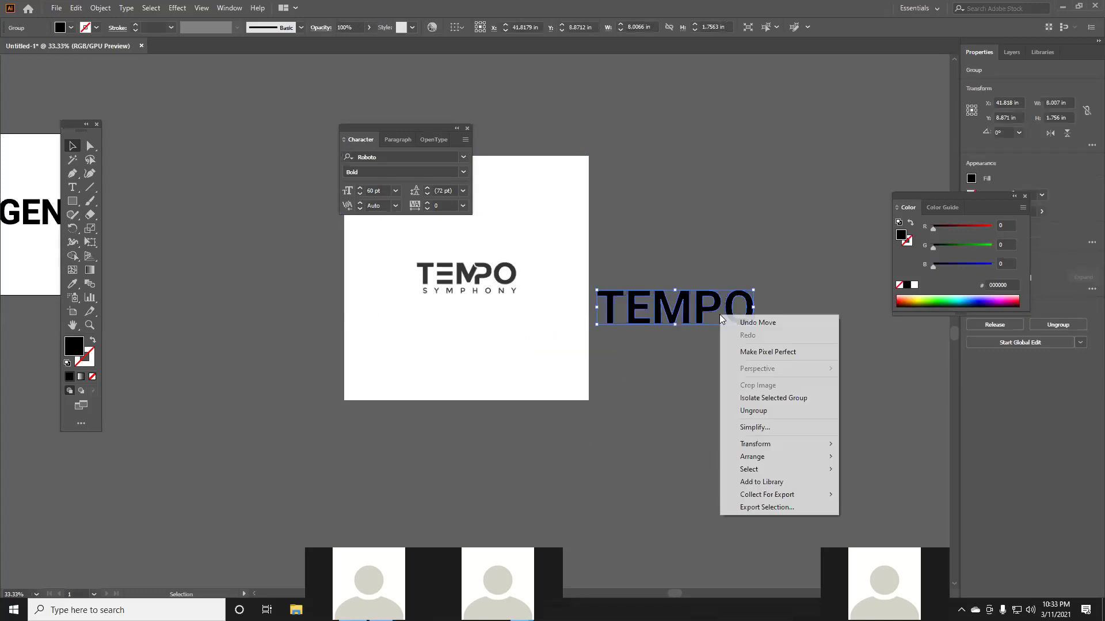
left_click(752, 409)
- Draw a thin black rectangle just below the outlined E, matching the letter's width, about 1.15 by 0.18 in
left_click(628, 361)
left_click(629, 321)
left_click(645, 335)
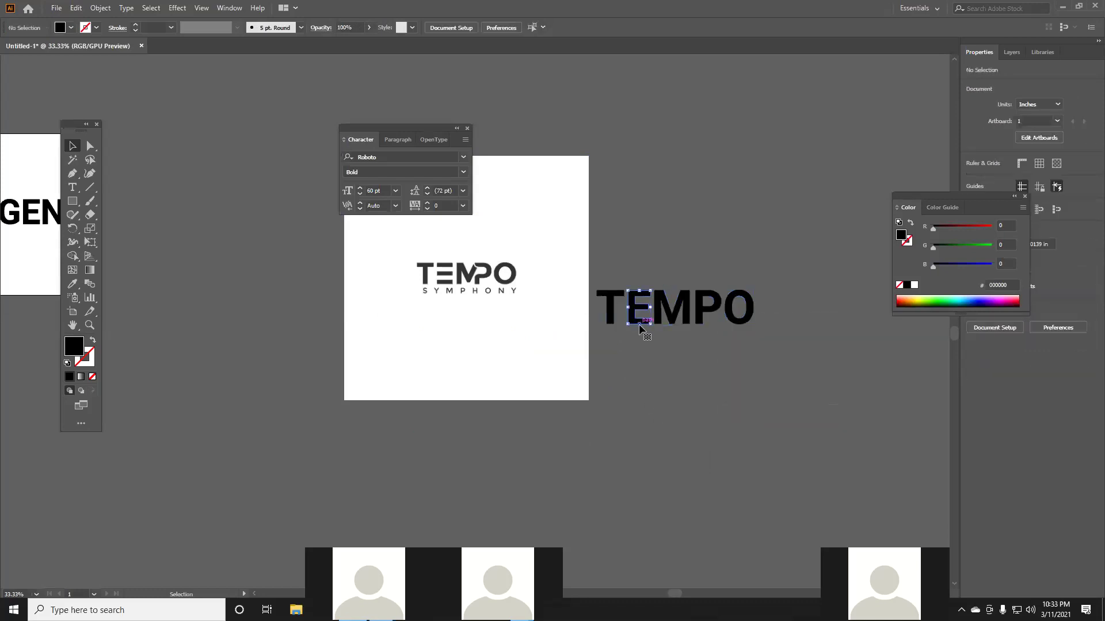
left_click(639, 323)
left_click(650, 346)
left_click(635, 314)
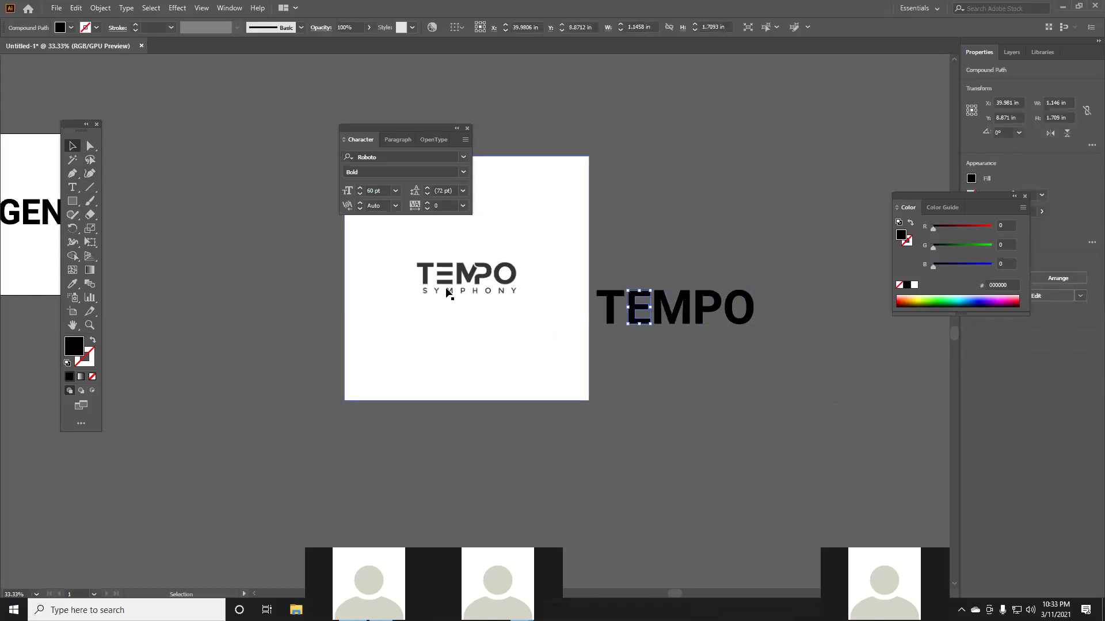
left_click(73, 201)
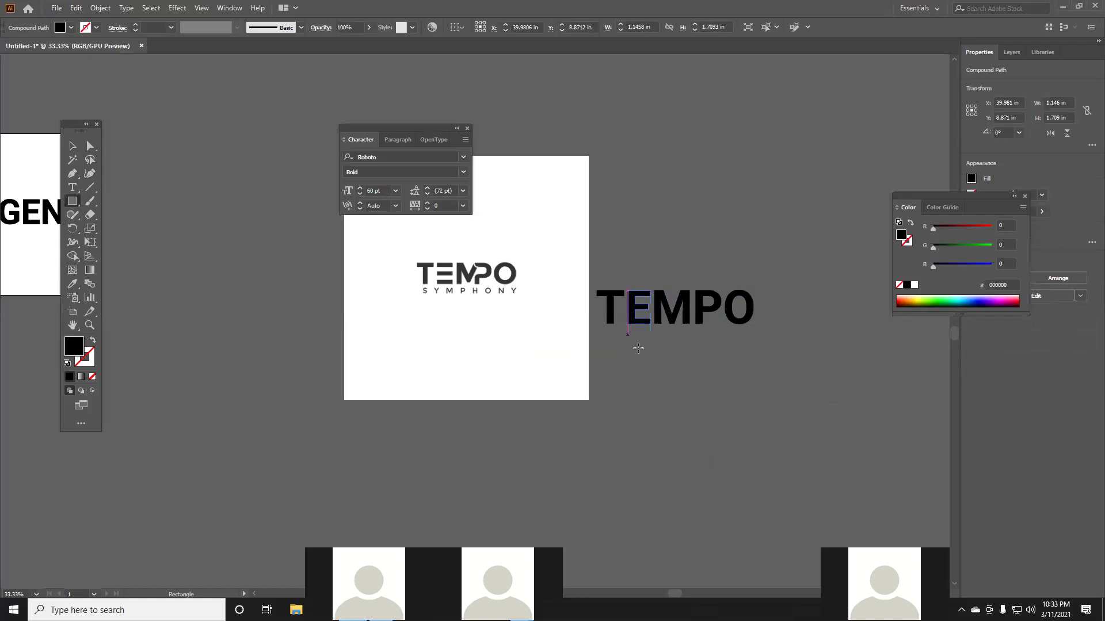
left_click_drag(629, 335, 650, 338)
left_click(72, 148)
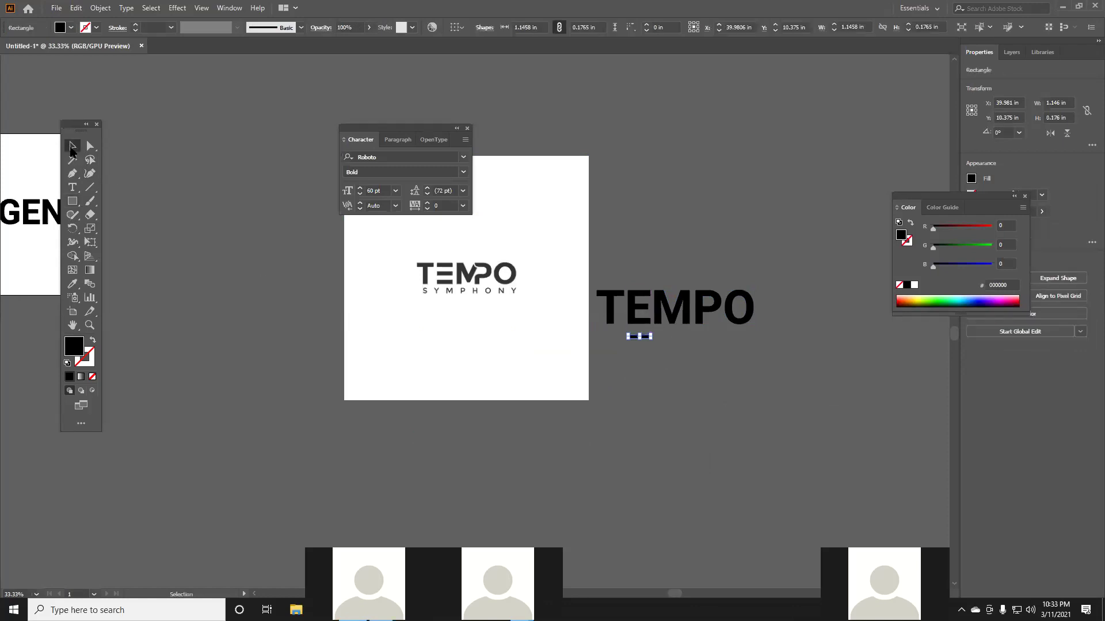
- Replace the letter E with three stacked copies of the bar, each made about 0.24 in high
scroll(638, 341, "up", 3)
left_click_drag(638, 329, 647, 243)
left_click(651, 344)
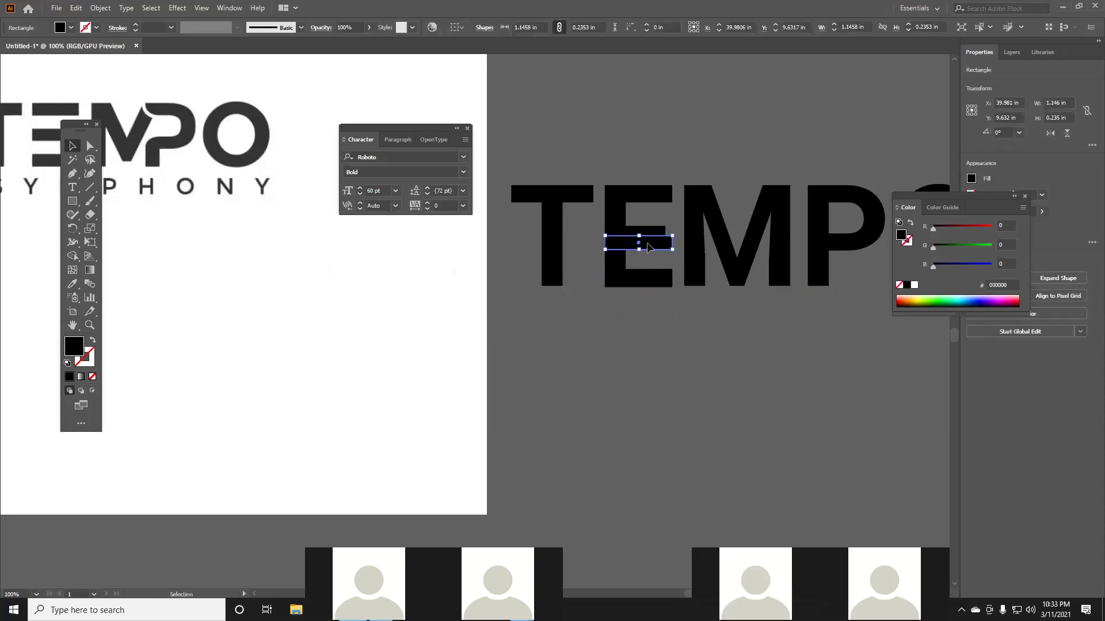
left_click(675, 334)
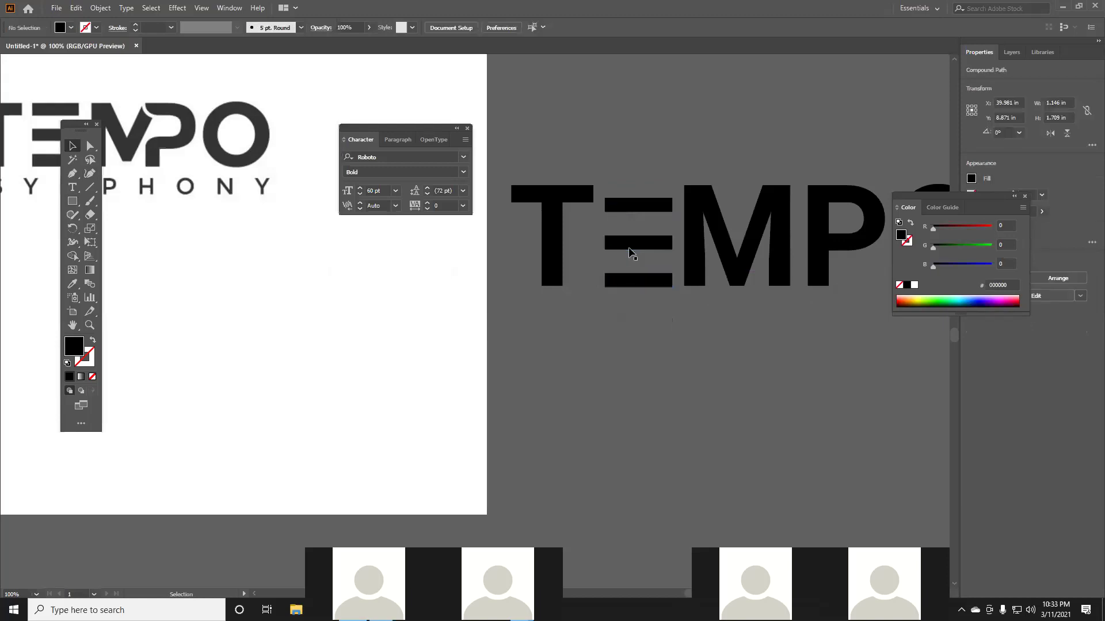
- Select the three bars and move them up slightly so they sit vertically centred against the neighbouring letters
left_click(640, 206)
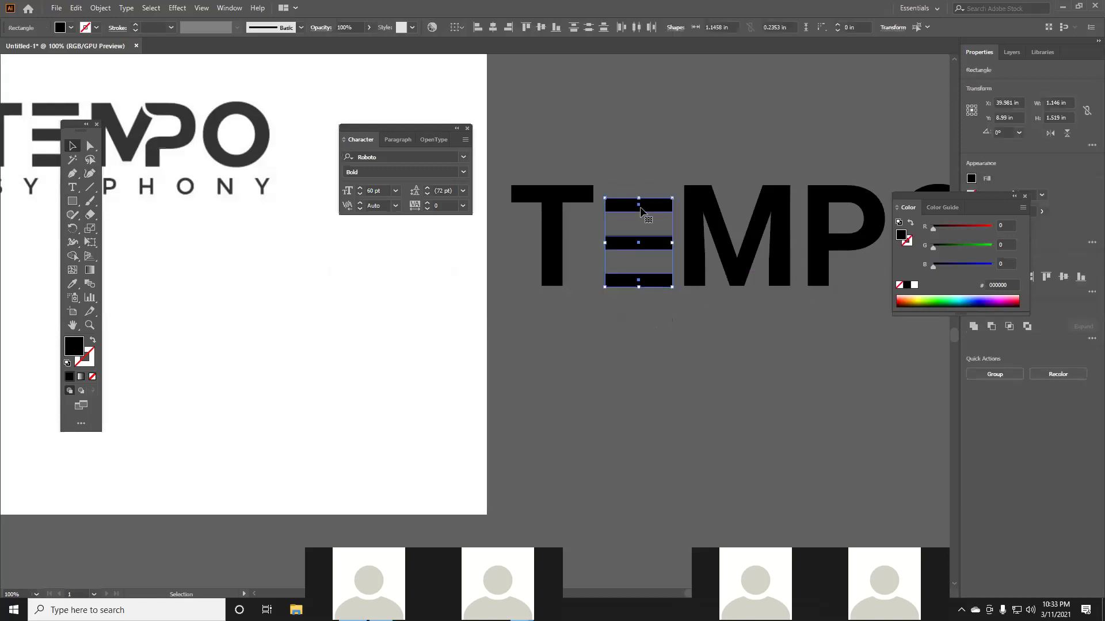
key("Delete")
key("ctrl+z")
left_click_drag(659, 203, 659, 199)
left_click(669, 302)
scroll(745, 323, "down", 1)
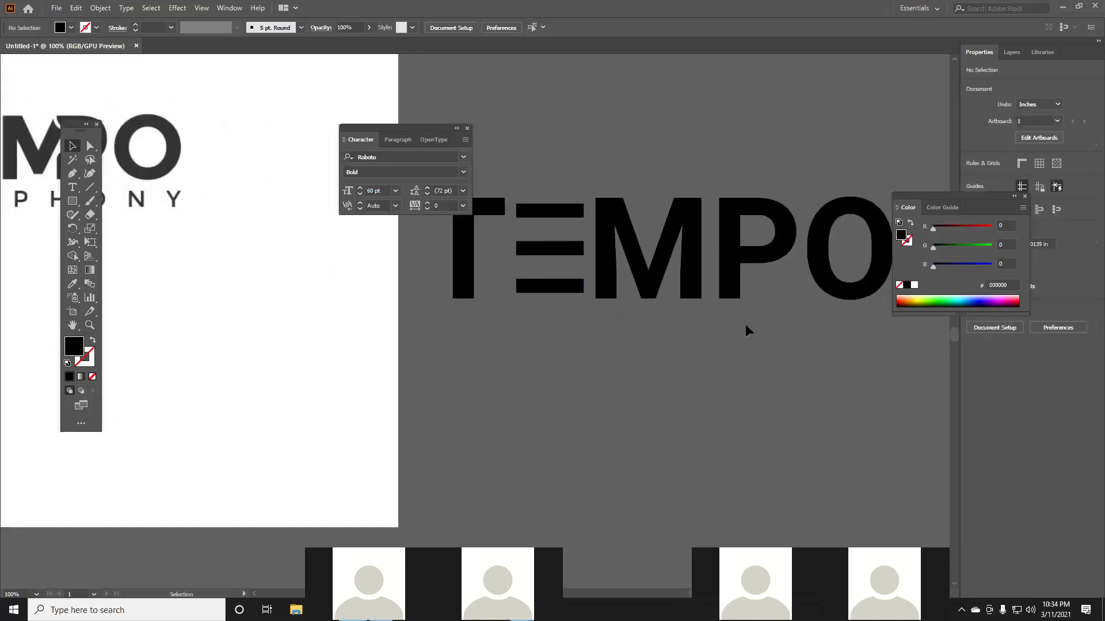
left_click_drag(717, 383, 658, 377)
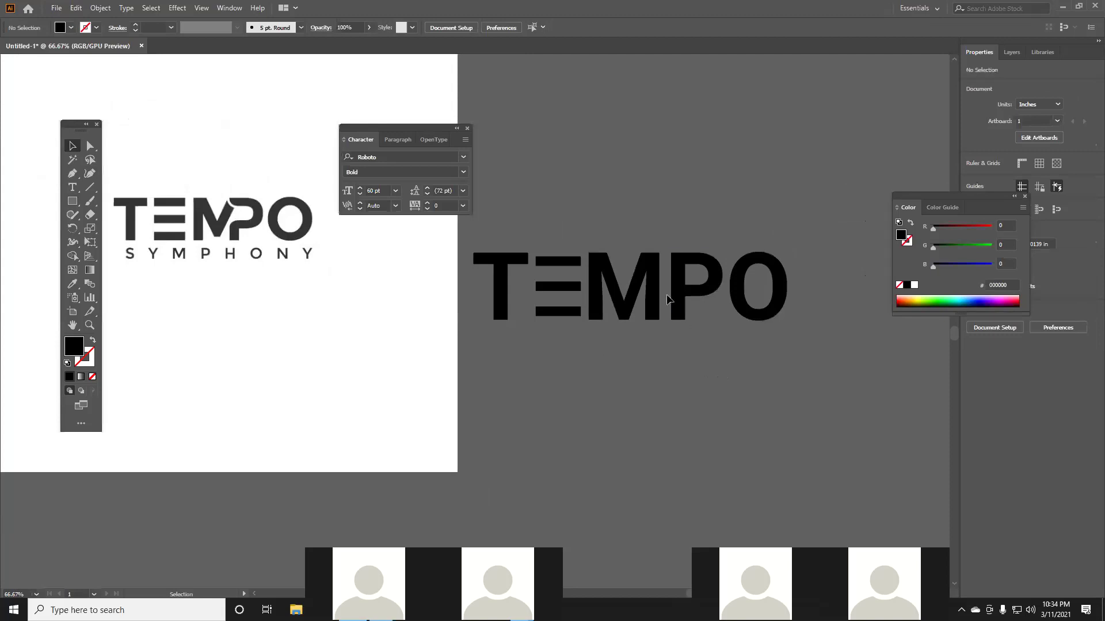
left_click(649, 288)
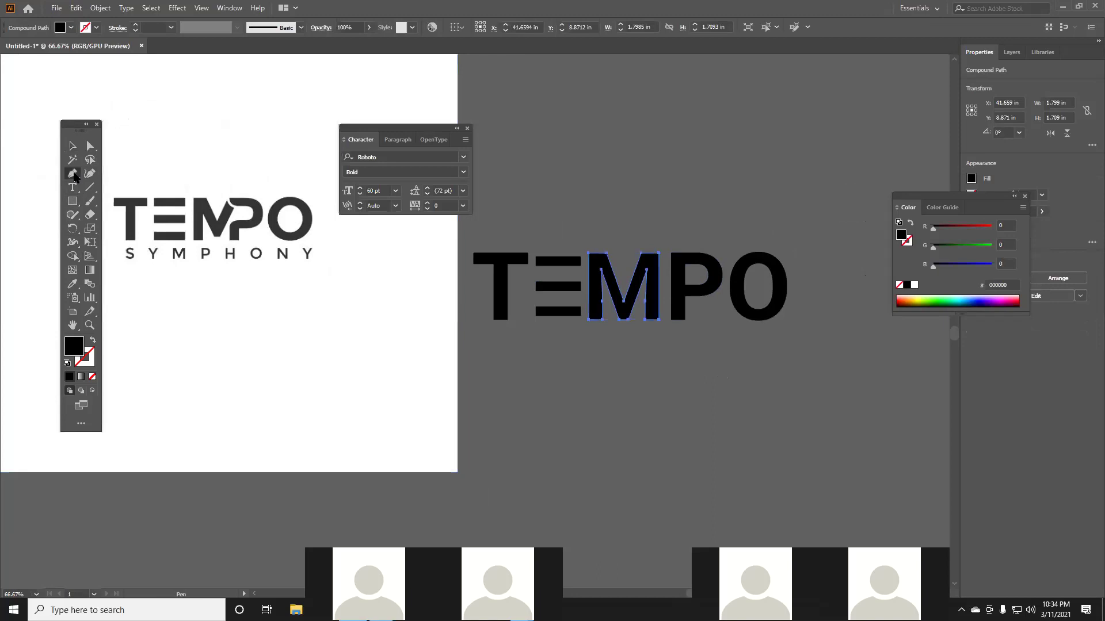
left_click(72, 173)
left_click(99, 174)
left_click(635, 248)
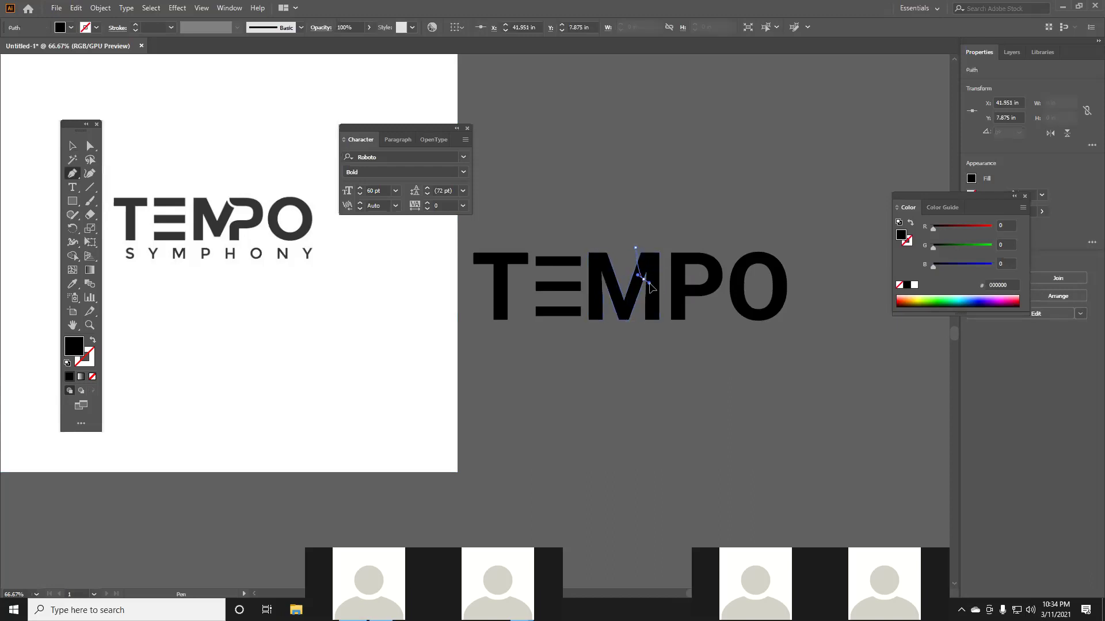
left_click(654, 277, "ctrl")
- Draw a vertical line about 3 in long through the M at its right stem's inner edge and nudge it slightly left
left_click(90, 187)
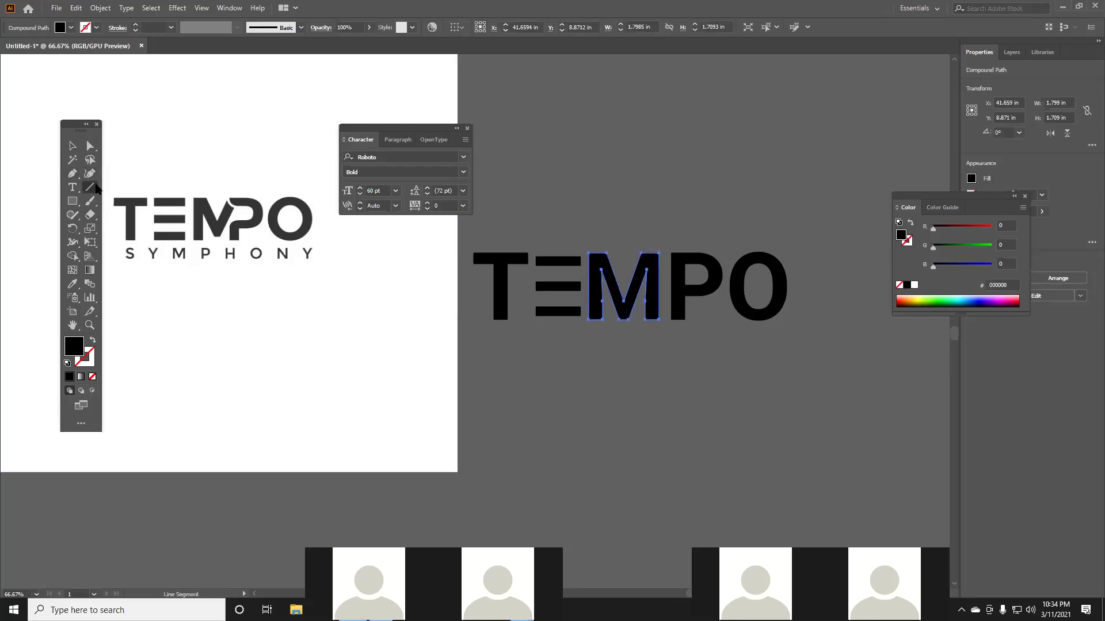
left_click_drag(646, 228, 647, 345)
left_click(73, 145)
left_click(629, 379)
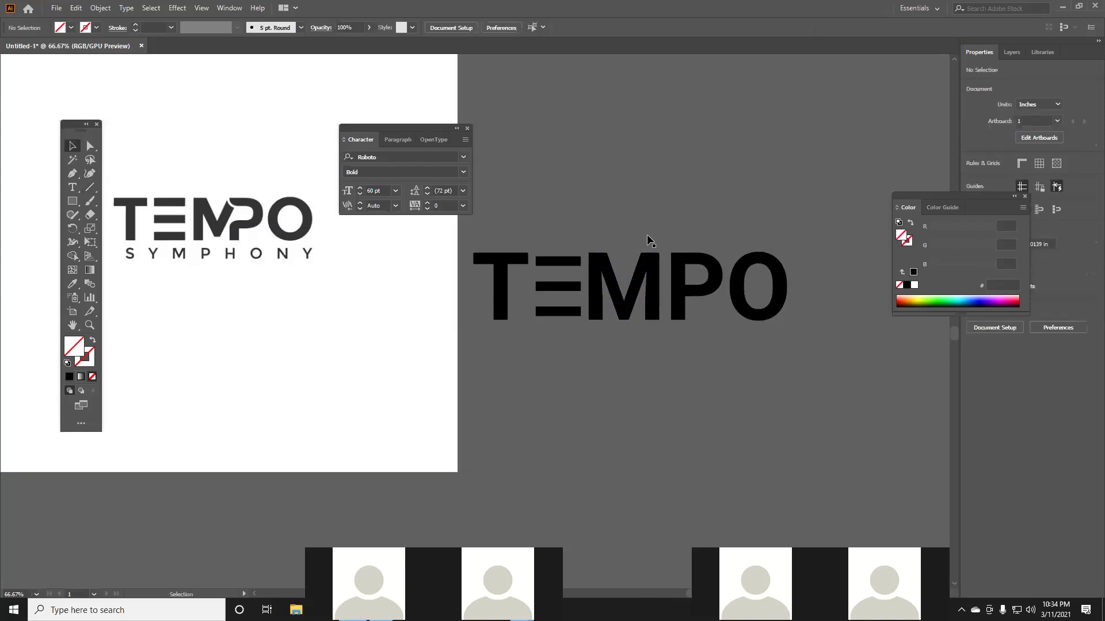
left_click(648, 245)
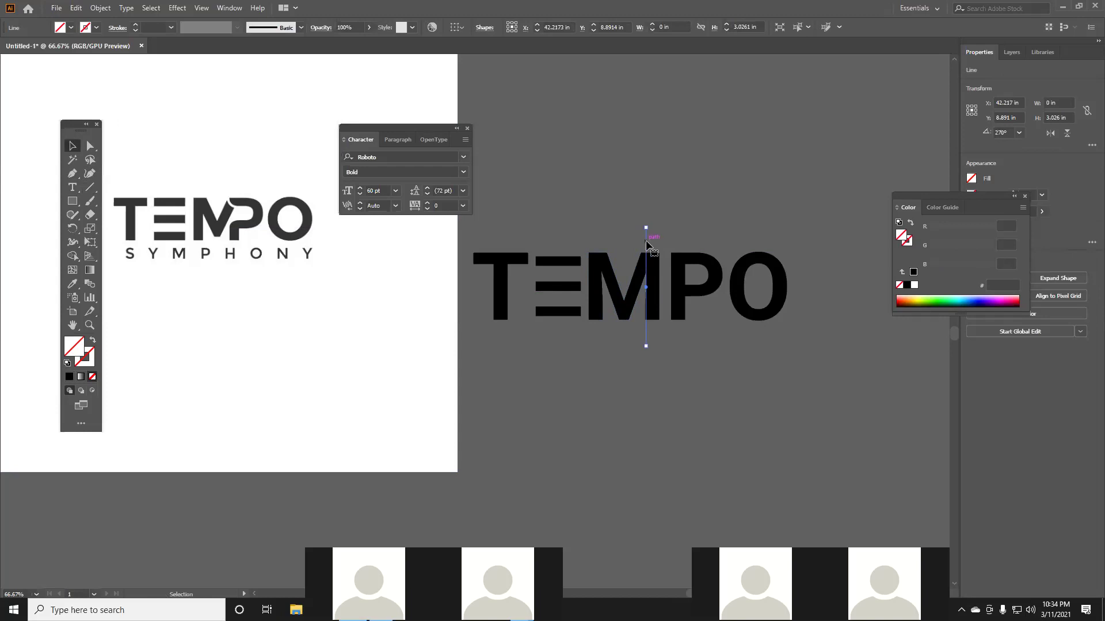
key("Left")
key("Left")
key("Left")
key("Left")
- Divide the M along the vertical line with Pathfinder, ungroup the pieces, and delete the right stem
left_click(655, 311, "shift")
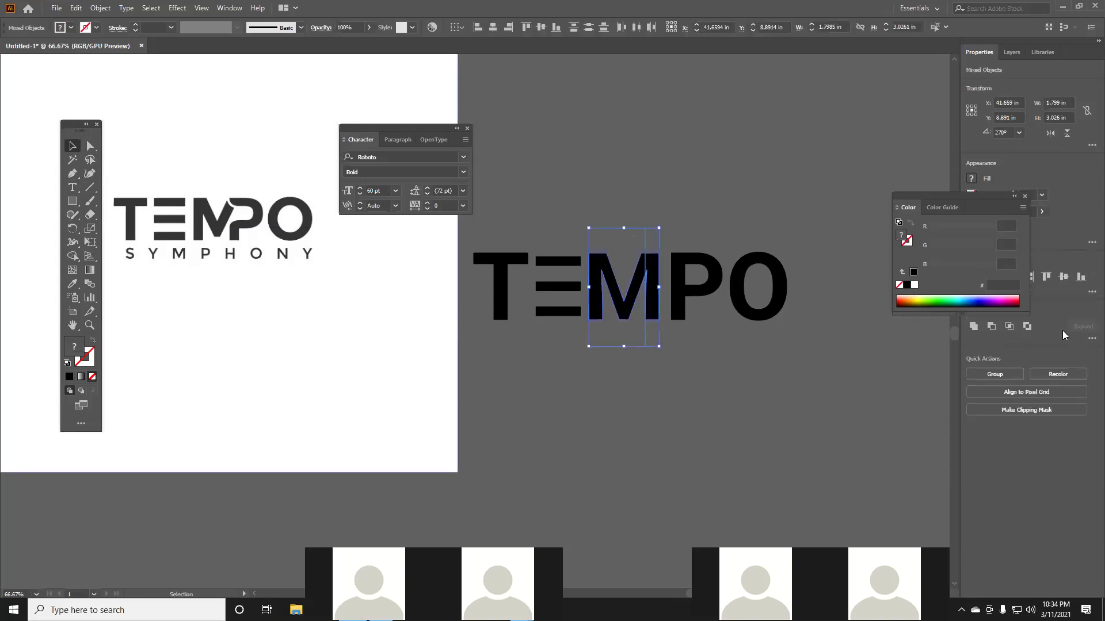
left_click(1092, 338)
left_click(978, 401)
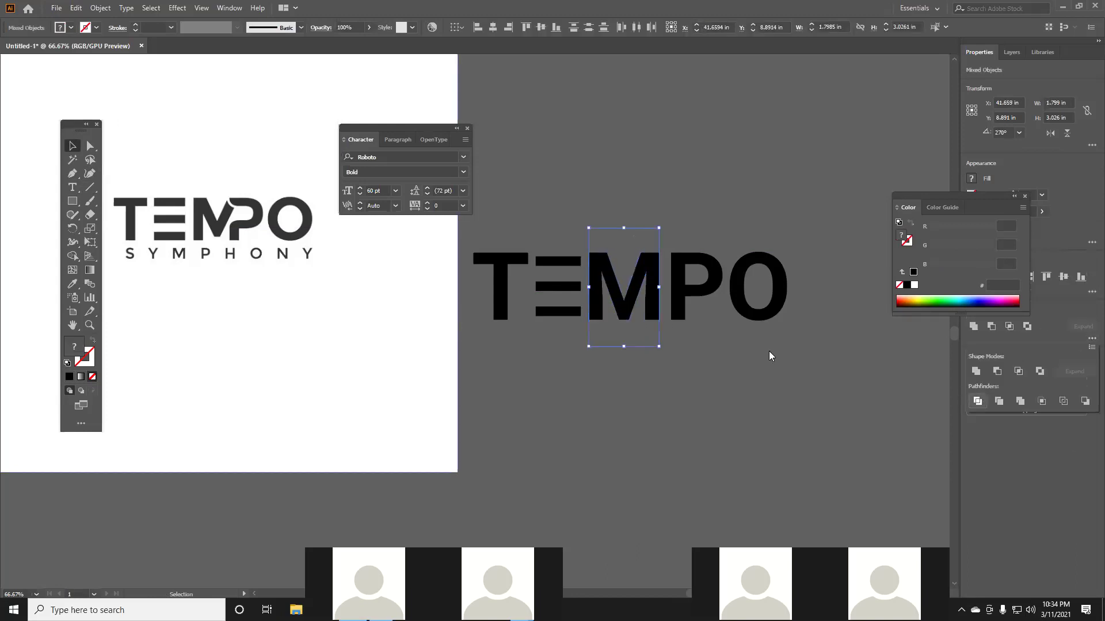
right_click(648, 284)
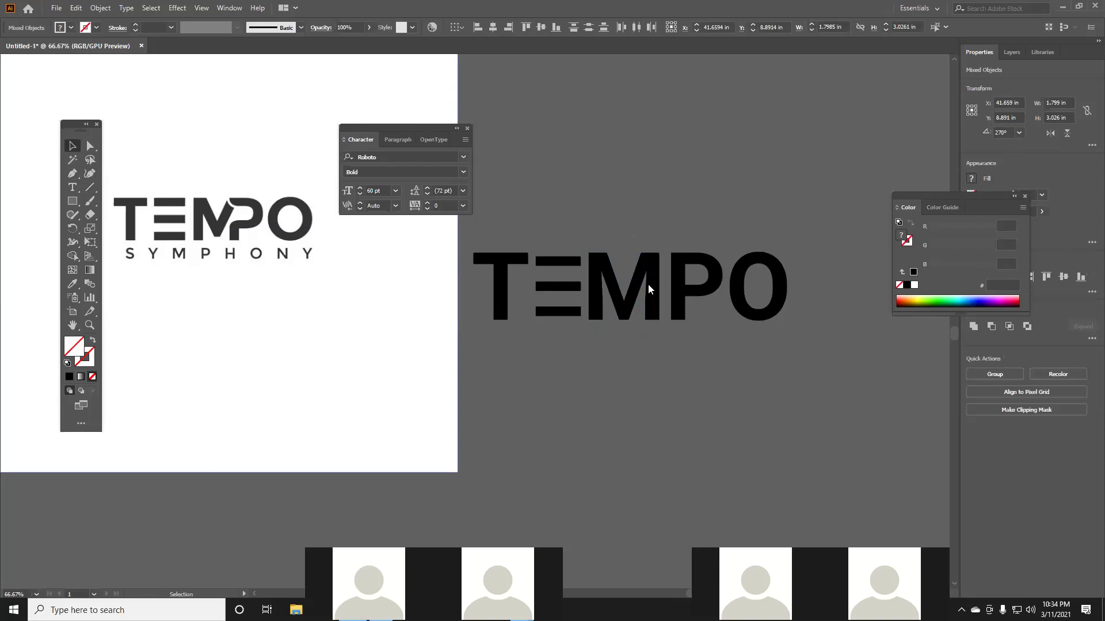
right_click(612, 272)
left_click(655, 350)
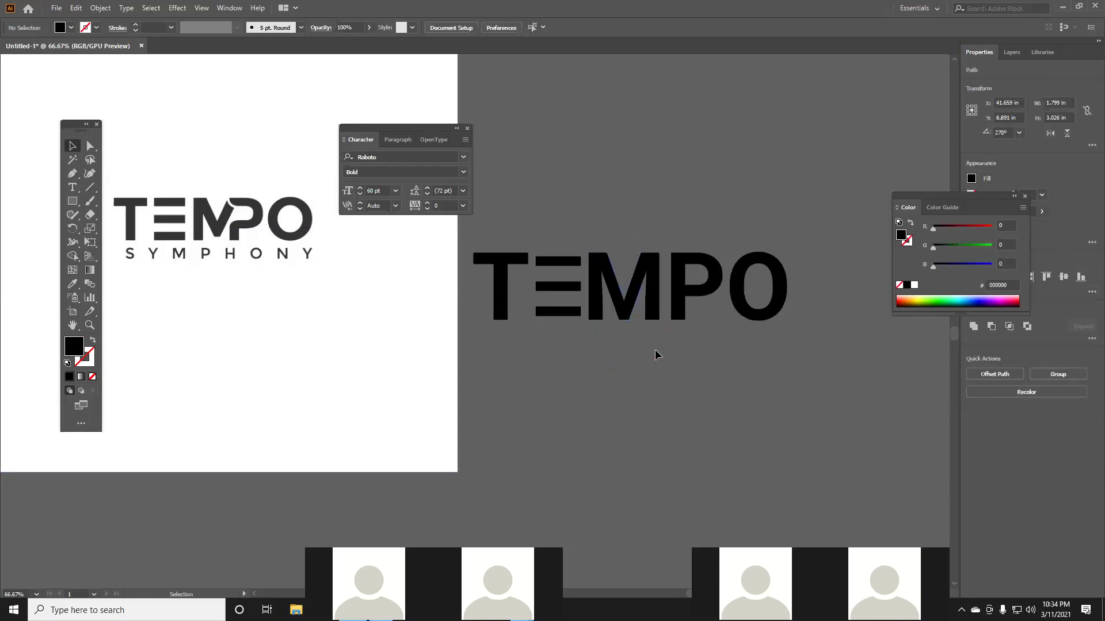
left_click(650, 299)
key("Delete")
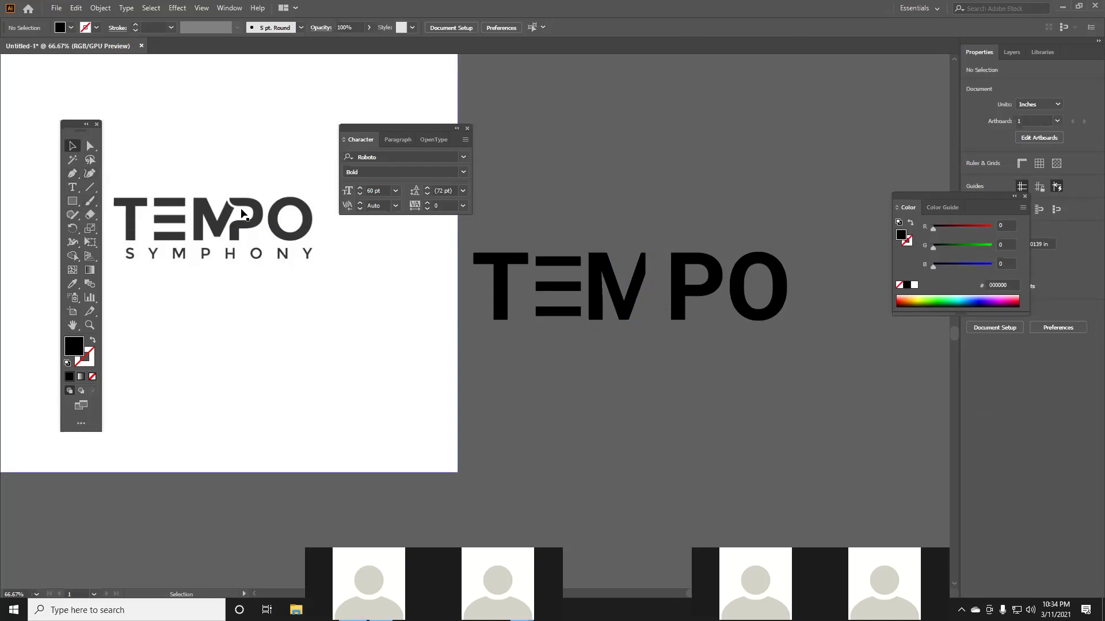
- Draw a circle over the upper end of the M's remaining diagonal and subtract it from the M with Minus Front
left_click_drag(73, 202, 118, 230)
mouse_move(606, 374)
left_mouse_down()
mouse_move(649, 416)
mouse_move(647, 251)
mouse_move(657, 271)
mouse_move(646, 282)
left_mouse_up()
left_click(73, 149)
left_click(487, 359)
left_click(633, 268, "shift")
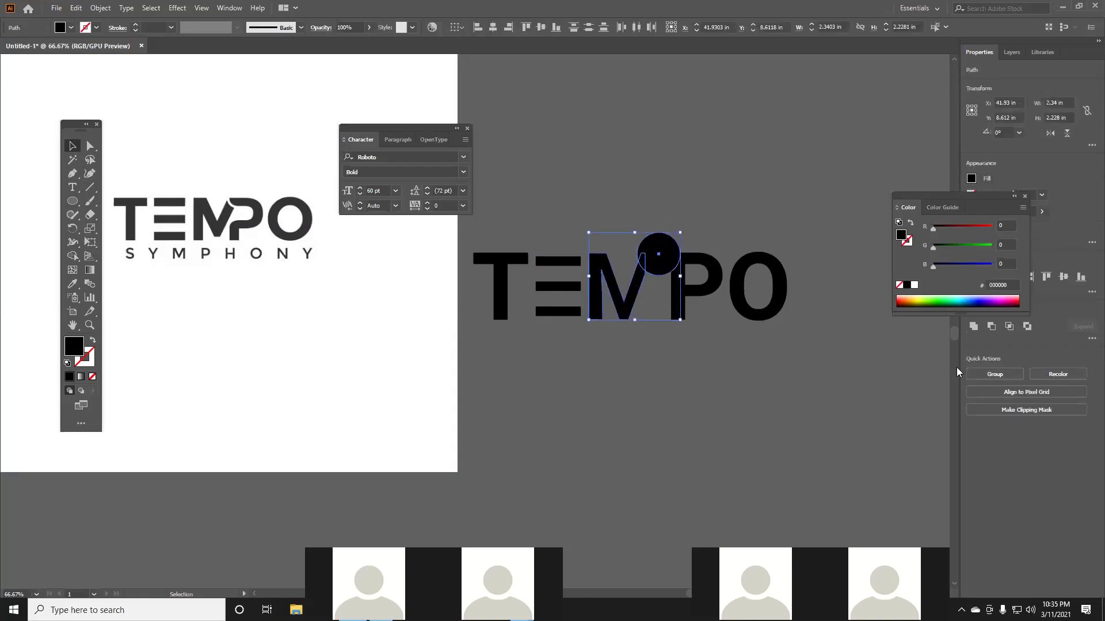
left_click(1090, 338)
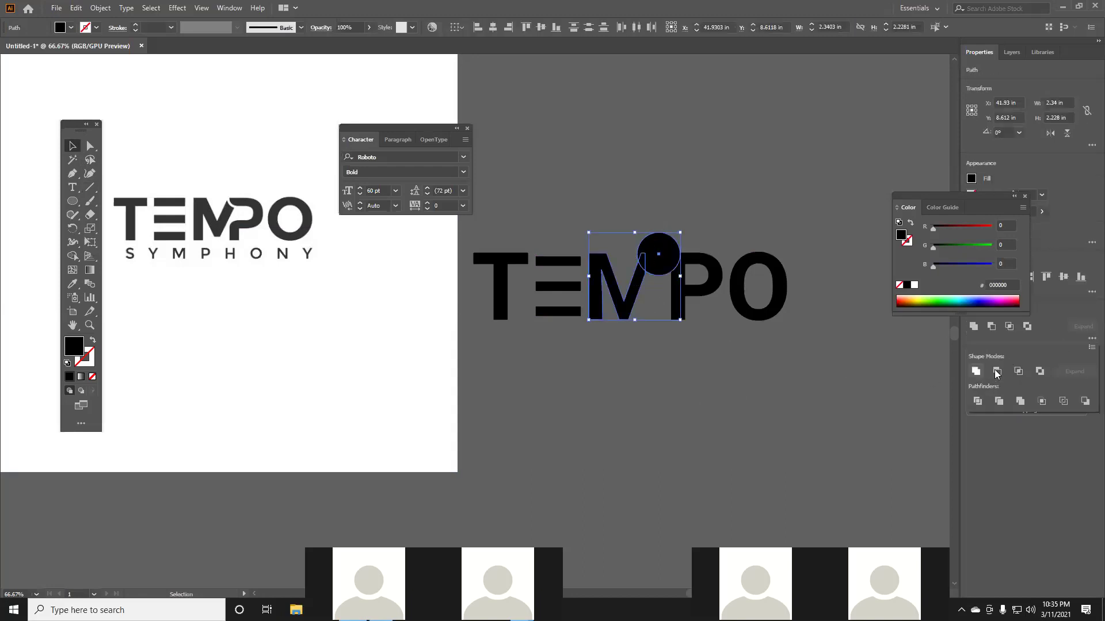
left_click(996, 372)
- Try moving the letter P close against the curved cut of the M, and undo the last move
left_click(651, 310)
left_click_drag(681, 286, 654, 290)
left_click(661, 314)
key("ctrl+z")
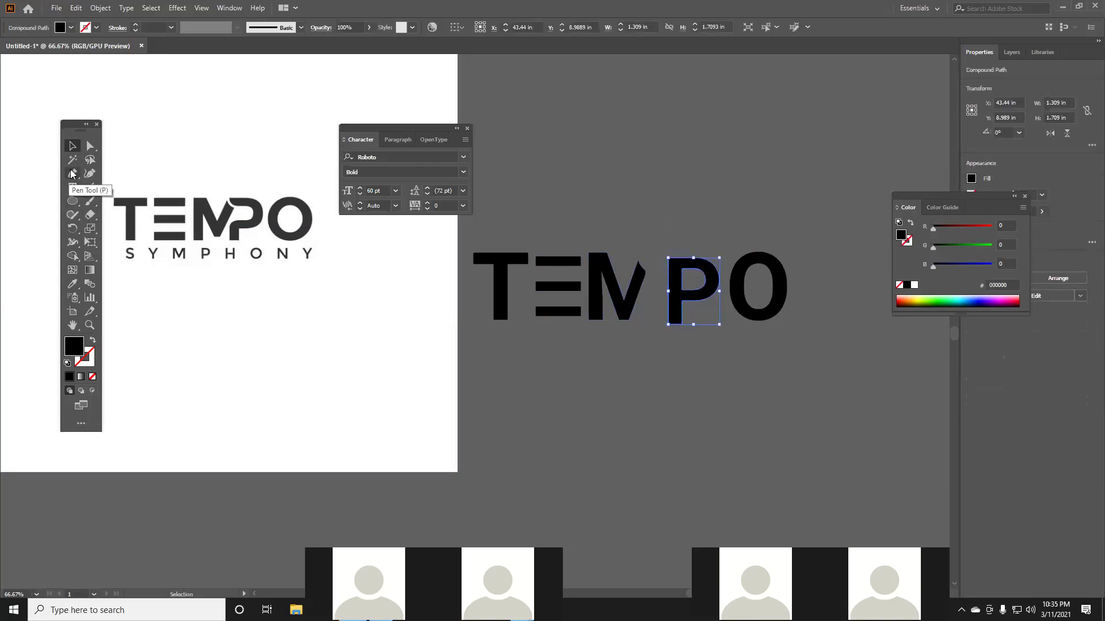
- Draw two horizontal lines across the P's stem, level with the counter's bottom and top edges, the upper one about 0.63 in long
left_click(90, 201)
scroll(659, 324, "up", 2)
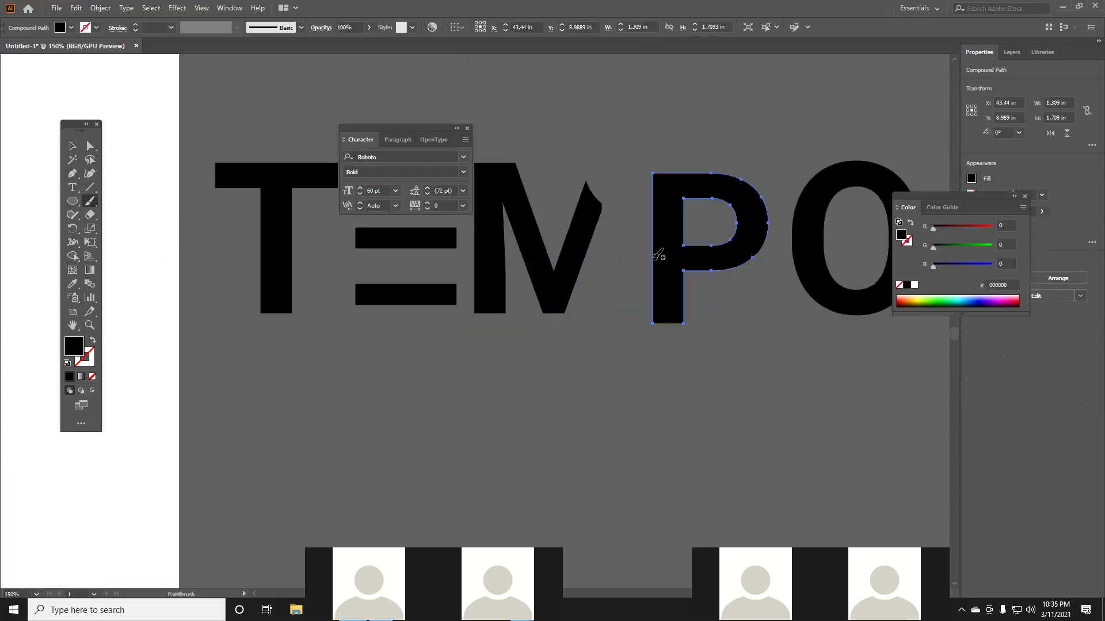
left_click(89, 189)
left_click_drag(691, 245, 643, 246)
key("ctrl+z")
left_click_drag(691, 198, 635, 198)
key("v")
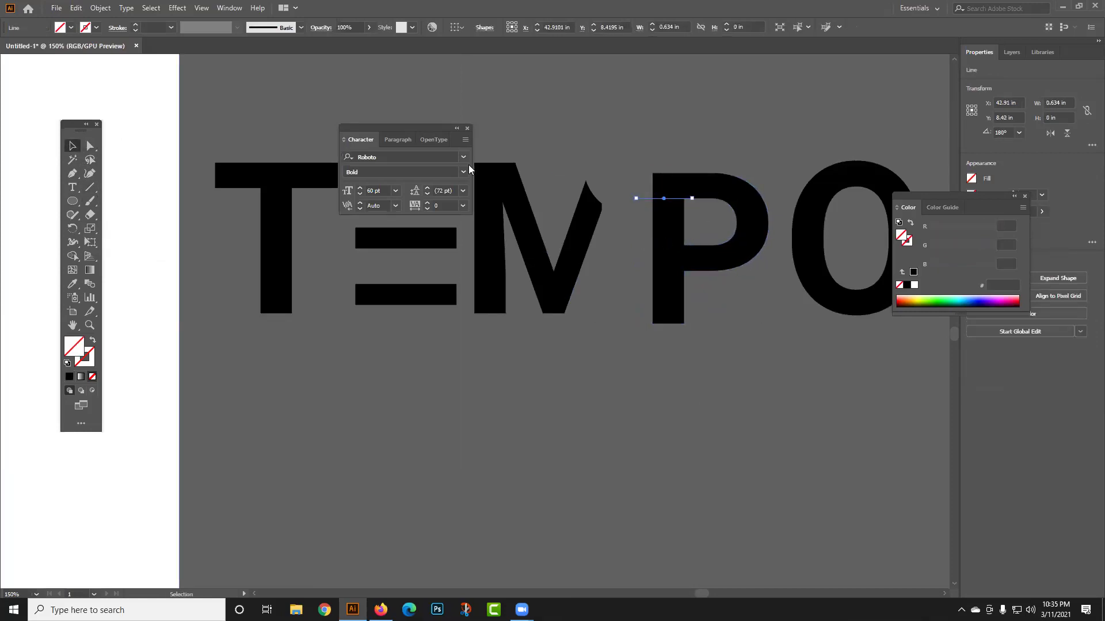
- Divide the P along both lines with Pathfinder, ungroup the pieces, and delete the stem section beside the counter
left_click(685, 294, "shift")
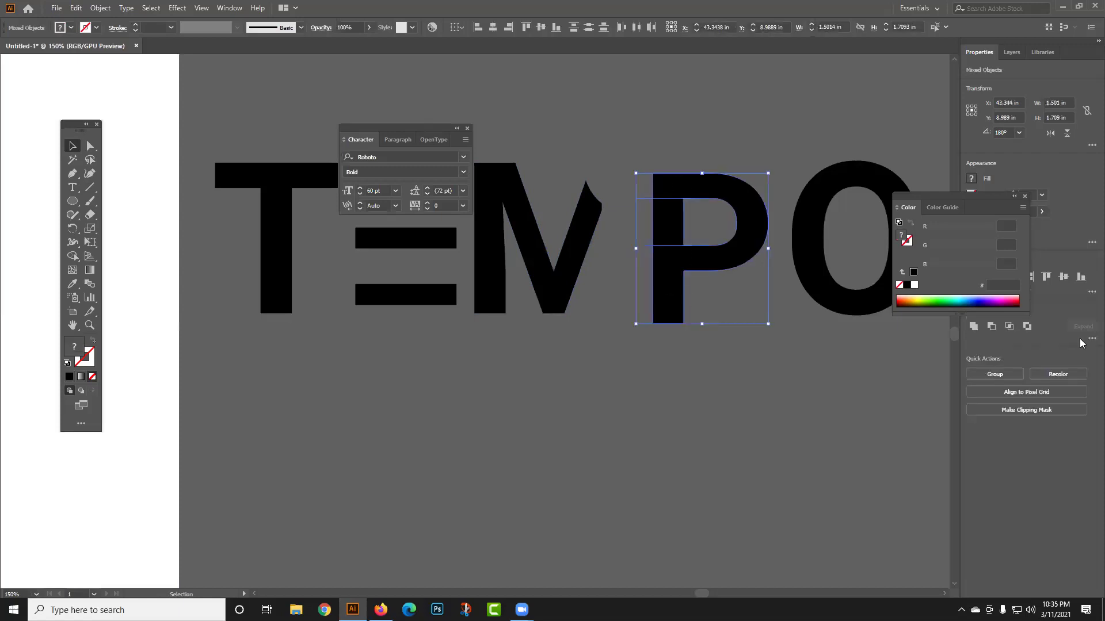
left_click(739, 279)
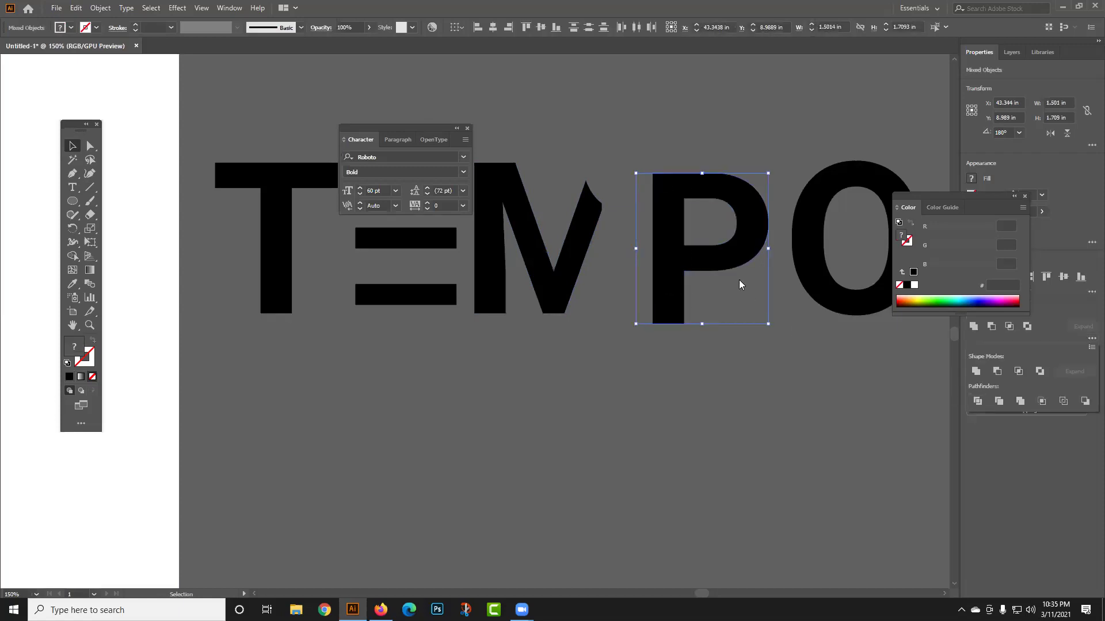
right_click(713, 262)
left_click(681, 287)
right_click(684, 258)
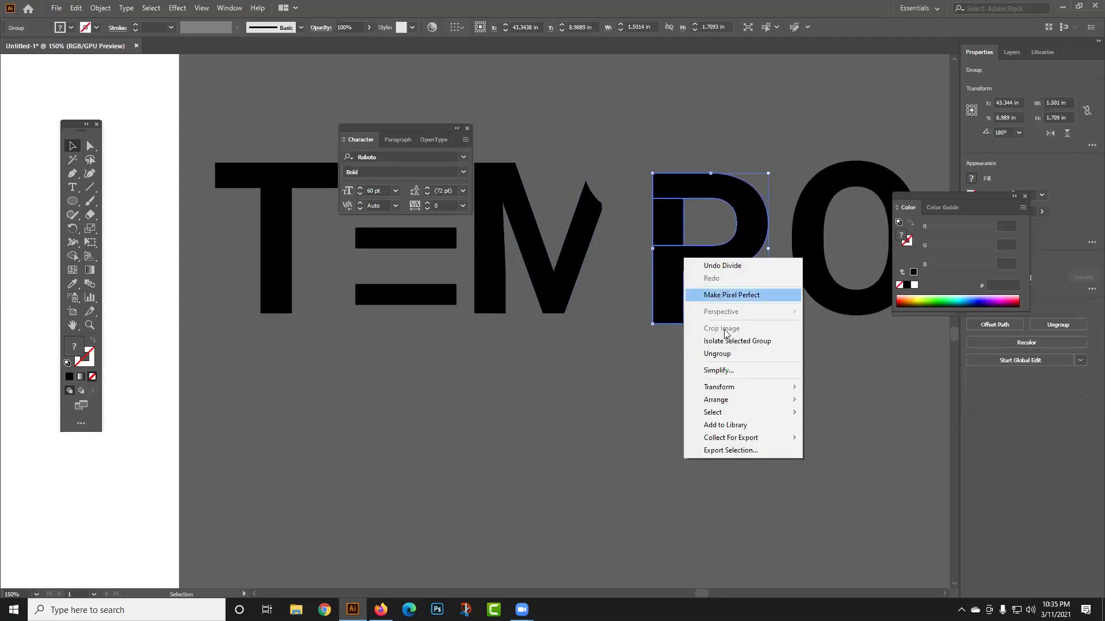
left_click(715, 356)
left_click(669, 218)
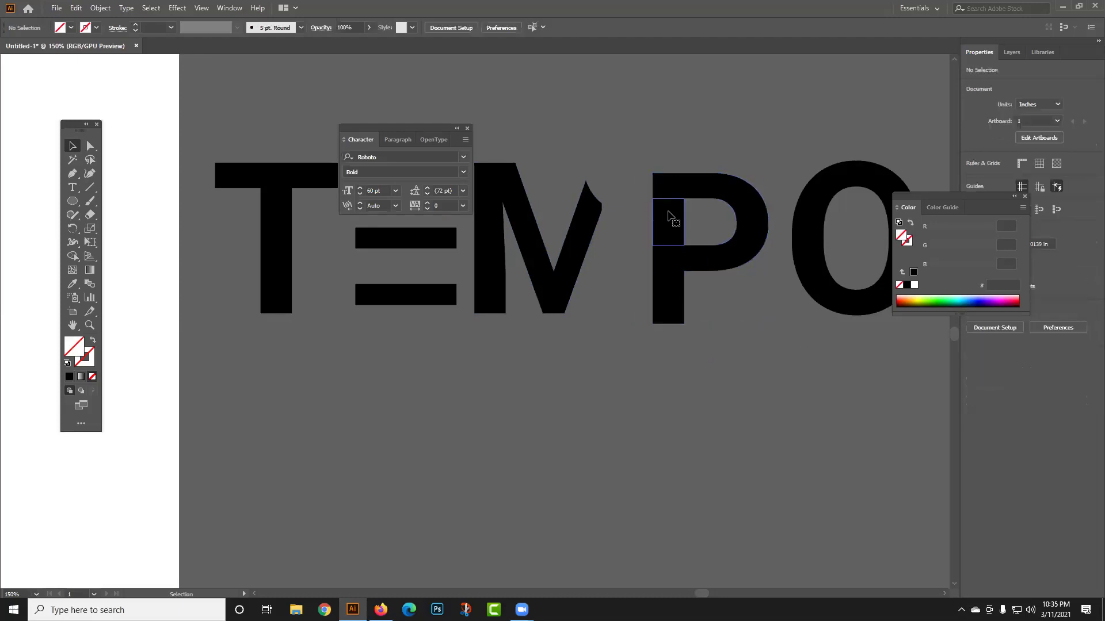
- Try placing the opened P against the cut end of the M's diagonal and raising it slightly
left_click_drag(685, 260, 618, 265)
left_click(671, 320)
left_click(594, 291)
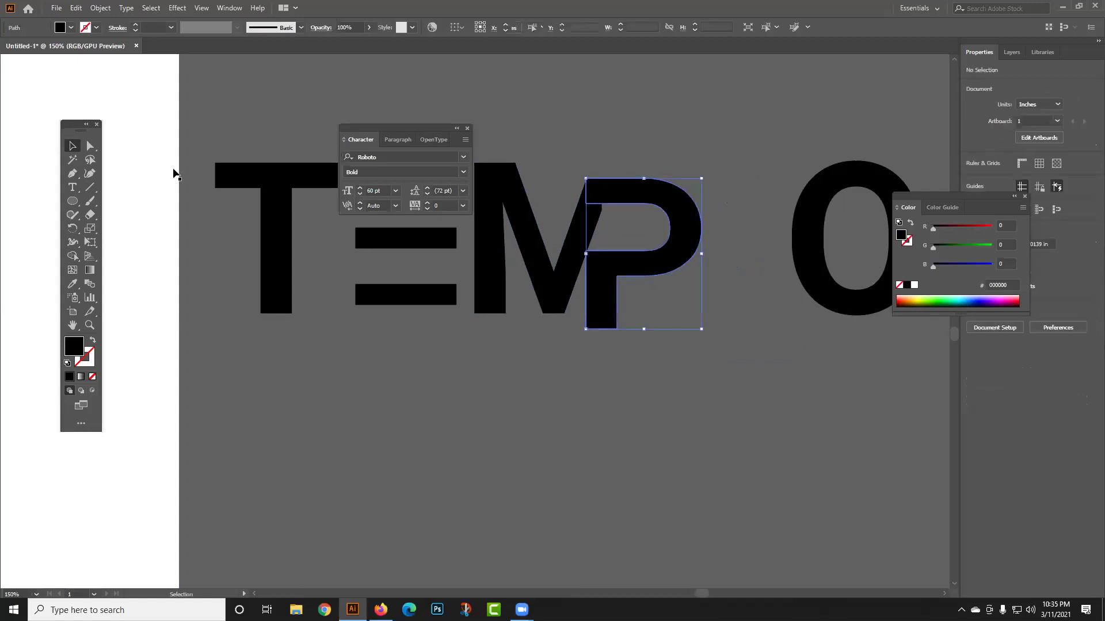
left_click(621, 375)
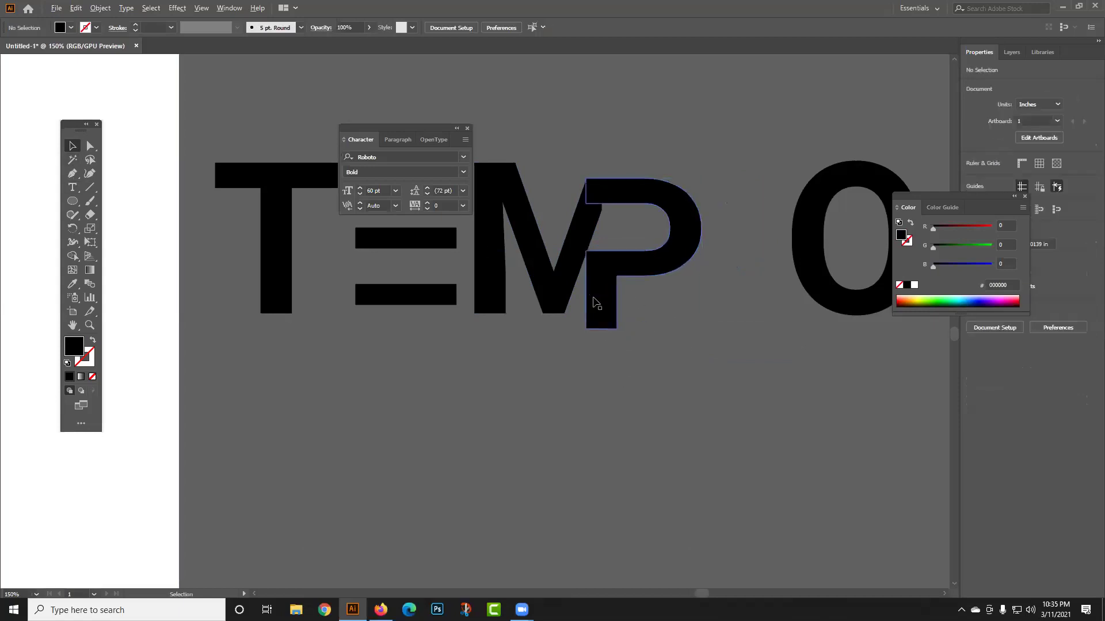
scroll(598, 317, "down", 1)
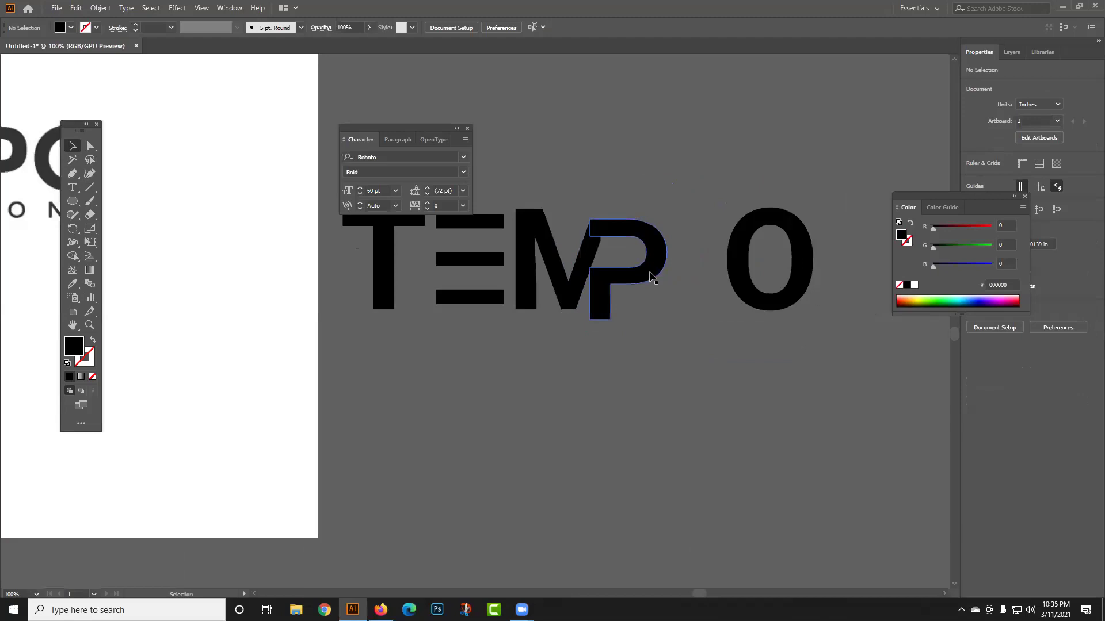
left_click_drag(654, 269, 658, 262)
- Move the P clear of the M and extend the M's cut diagonal by shifting its outer anchor point up and outward
left_click(712, 351)
left_click(588, 252)
left_click(91, 146)
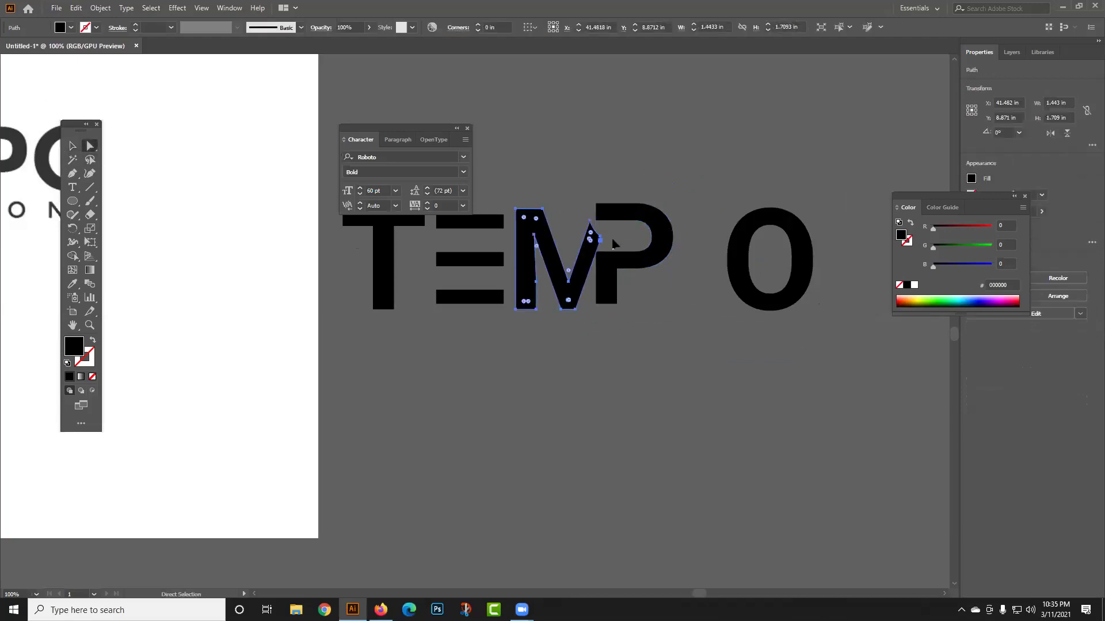
left_click(72, 146)
left_click(661, 276)
left_click_drag(653, 265, 698, 277)
left_click(90, 147)
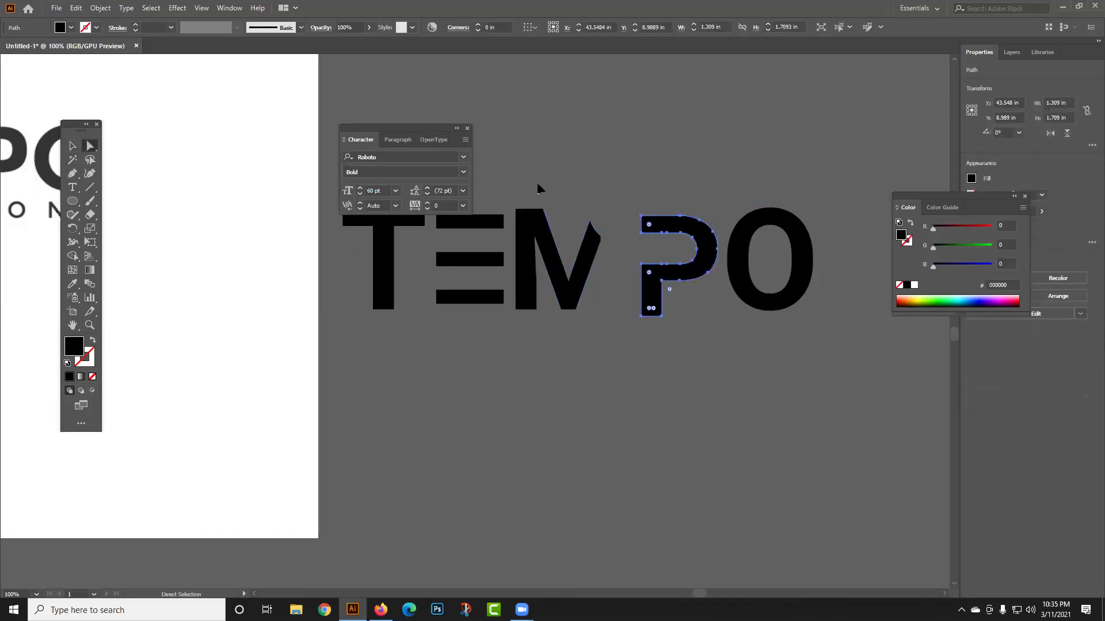
left_click(600, 239)
left_click_drag(600, 239, 610, 225)
- Move the P back against the M's extended diagonal so its upper bar meets the diagonal's end
left_click(620, 254)
left_click_drag(652, 279, 608, 271)
left_click(701, 310)
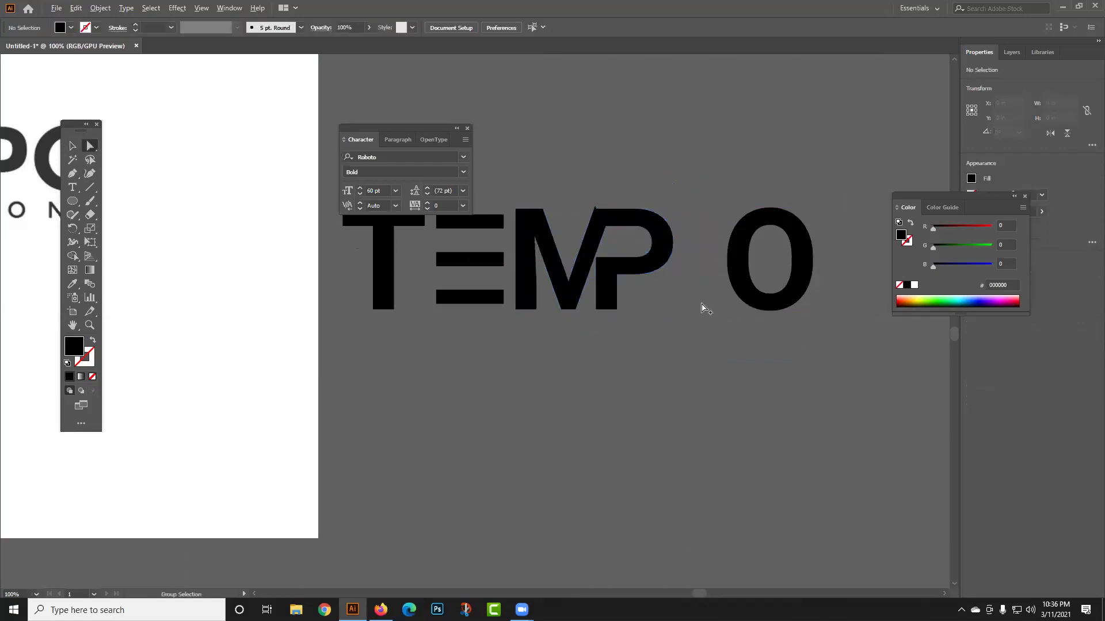
left_click(633, 230)
left_click(703, 310)
- Lower the pointed tip of the M's diagonal to the level of the P's top edge
scroll(595, 203, "up", 1)
left_click_drag(595, 213, 596, 216)
left_click(583, 197)
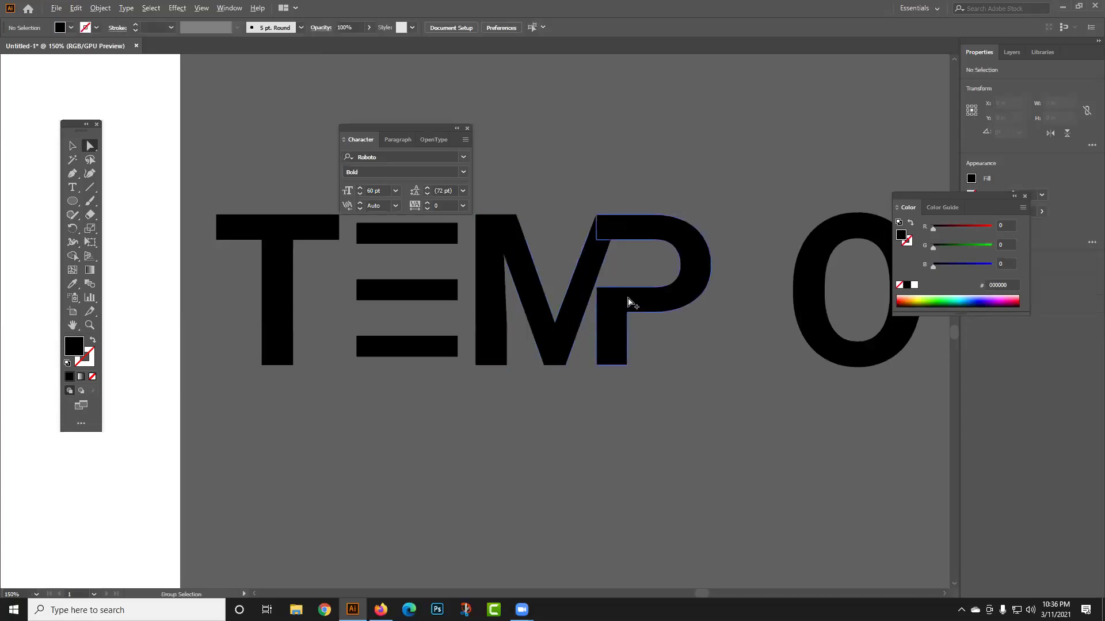
- Round only the outer corner where the P's lower bowl meets its stem, leaving the other corners square
left_click(602, 302)
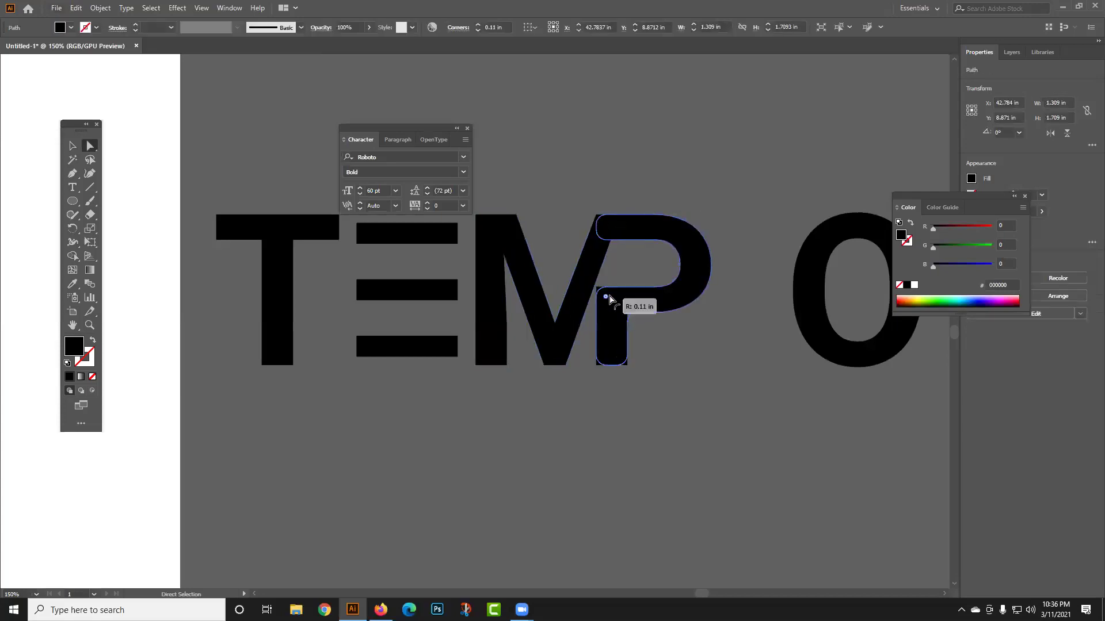
key("ctrl")
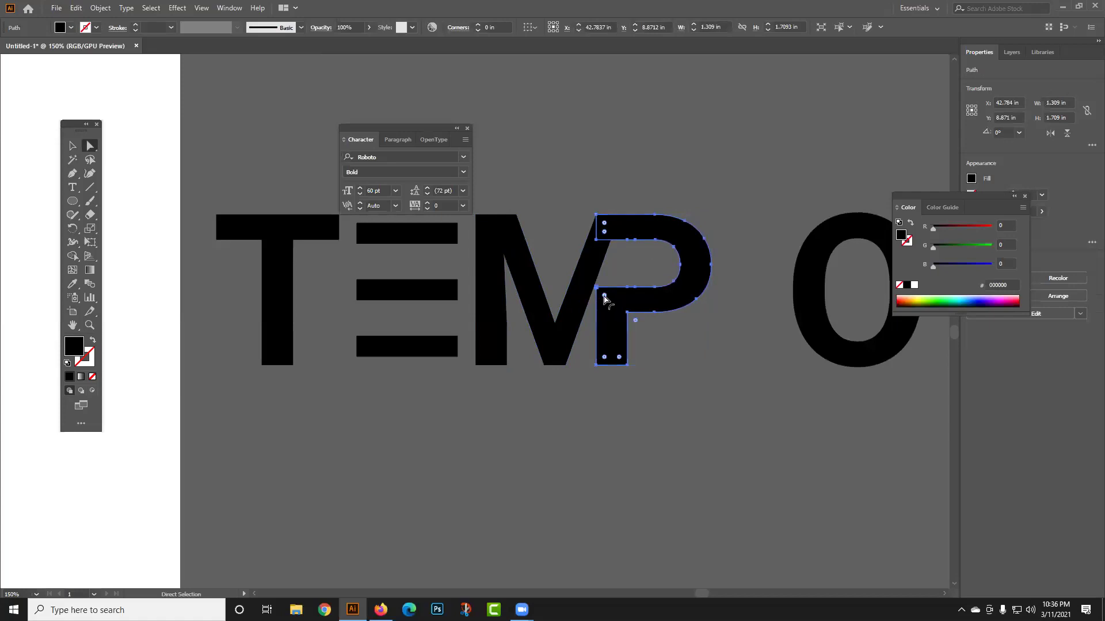
double_click(612, 301)
key("Escape")
left_click_drag(606, 301, 617, 310)
left_click(658, 346)
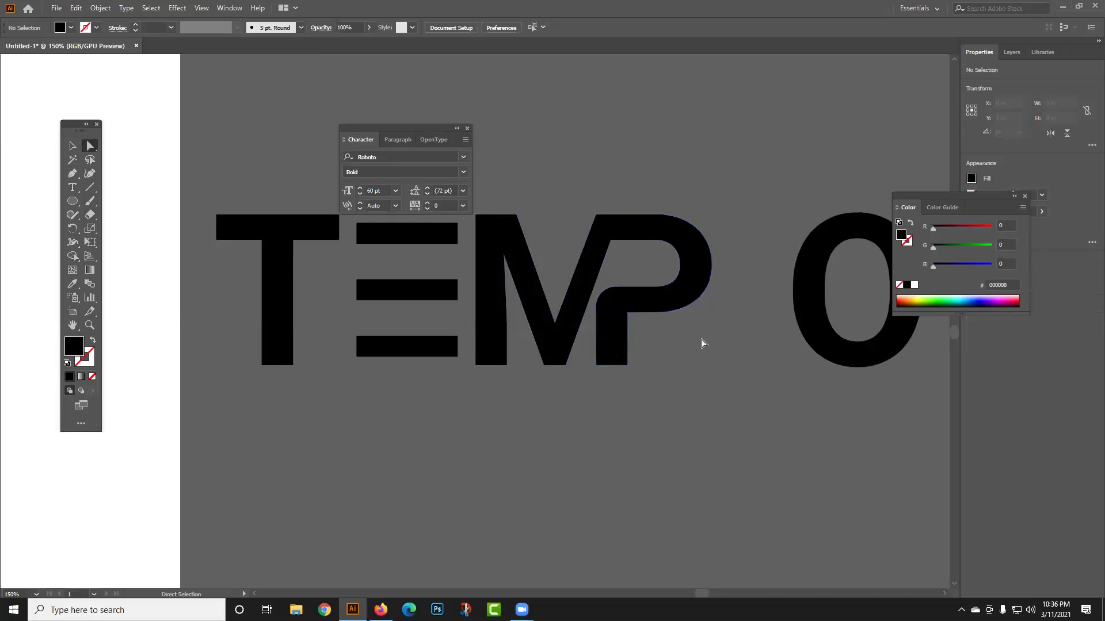
- Move the letter O close to the P to match the spacing of the reference logo
scroll(705, 345, "down", 2)
left_click_drag(757, 350, 730, 373)
left_click(731, 374)
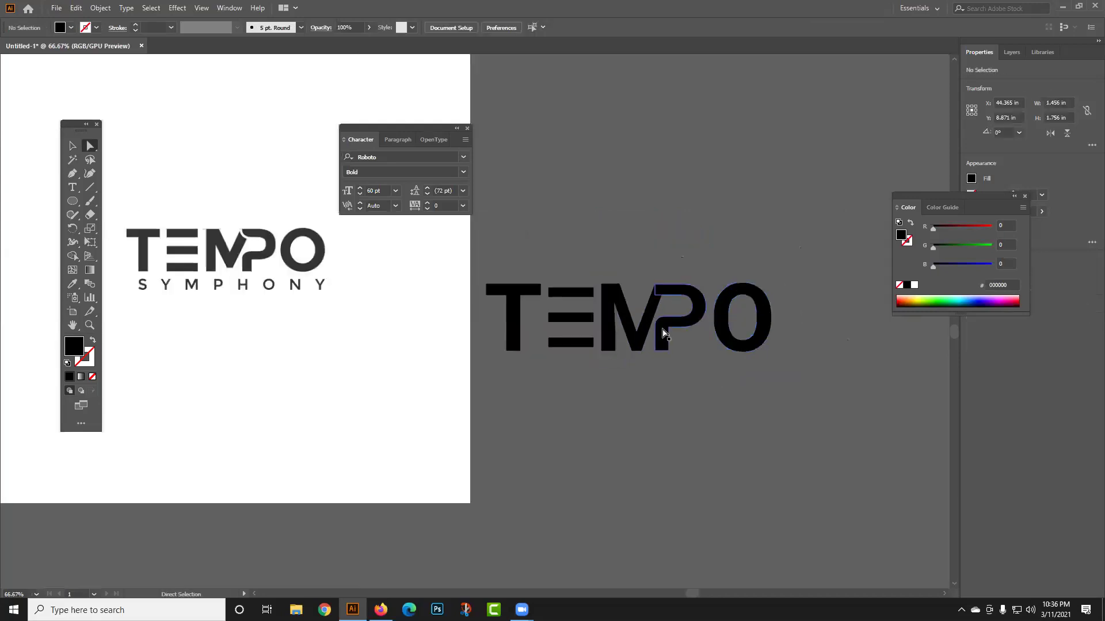
- Try shifting the anchor point at the foot of the M's diagonal, and undo the change
left_click(643, 355)
left_click_drag(644, 355, 650, 358)
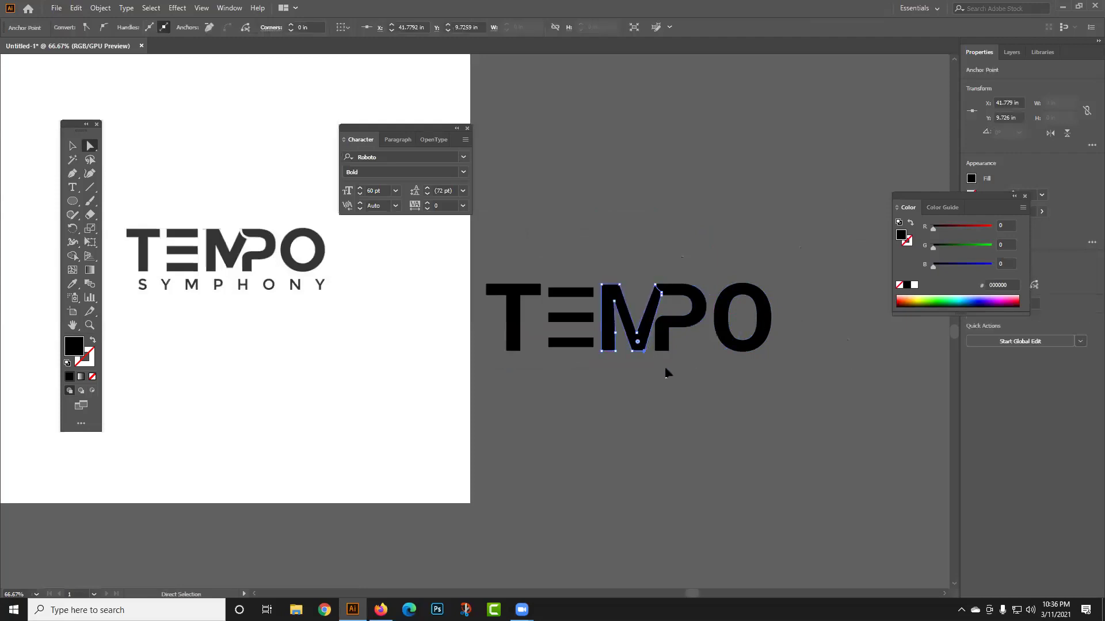
left_click(661, 374)
key("ctrl+z")
left_click(673, 405)
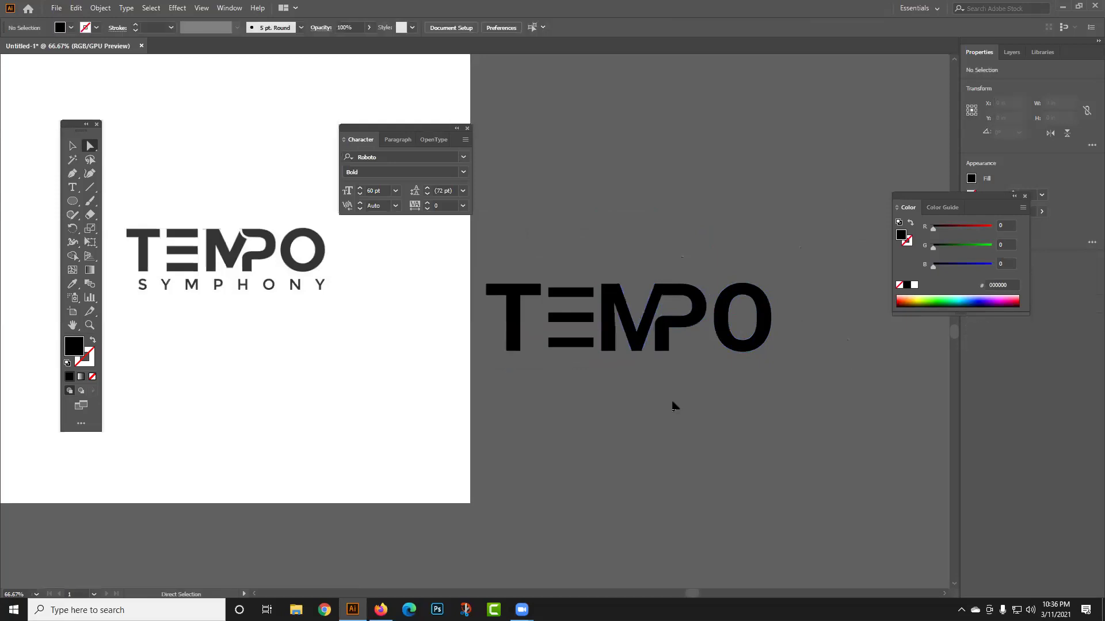
- Switch to Firefox, look through the "text logo" image results for more examples, and open the fly, Shot, FACE and Click logo image
scroll(569, 380, "down", 2)
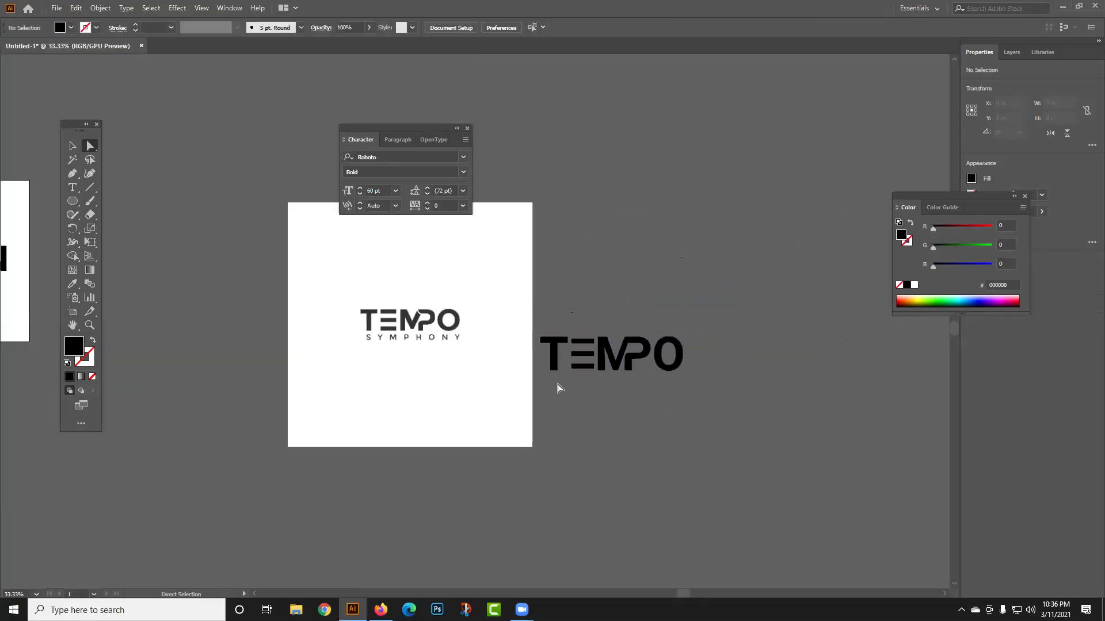
left_click(381, 610)
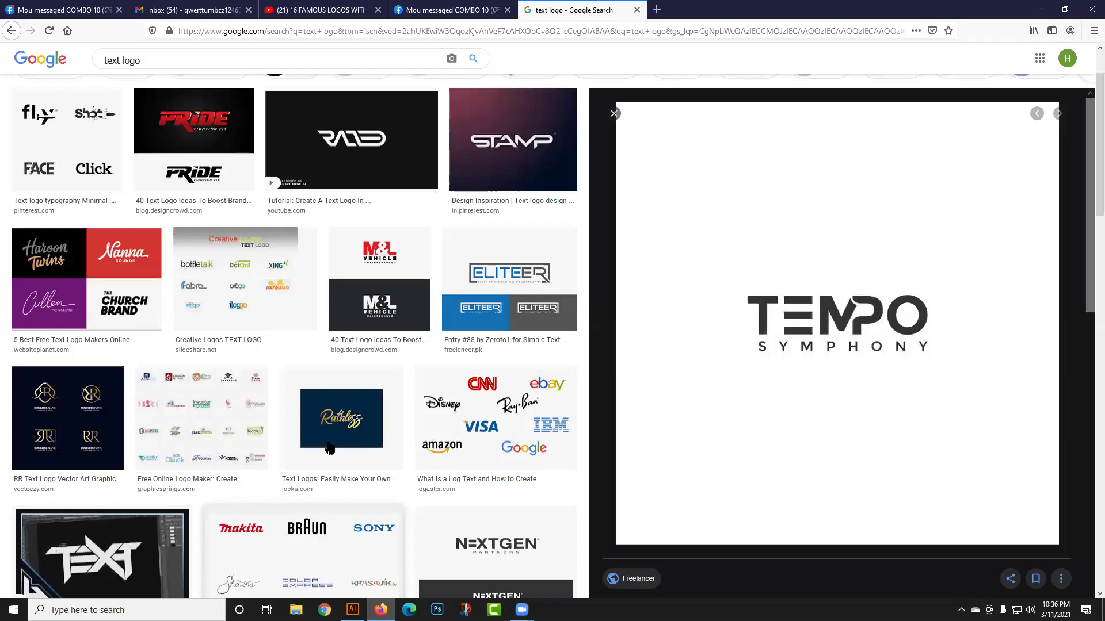
scroll(363, 422, "down", 5)
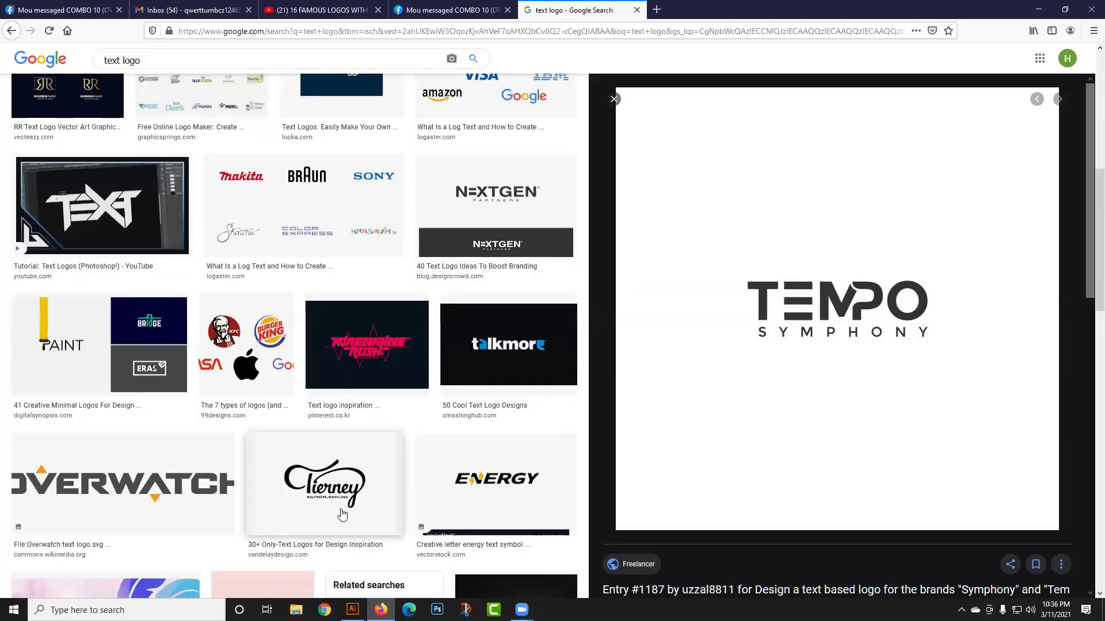
scroll(255, 466, "down", 2)
scroll(282, 452, "down", 1)
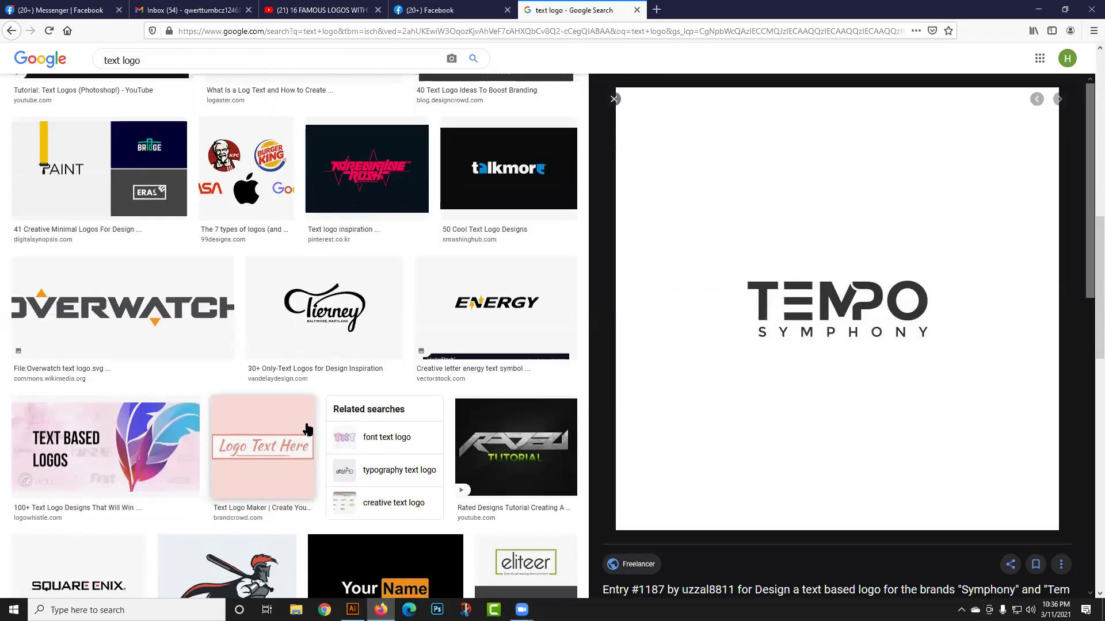
scroll(307, 435, "down", 3)
scroll(308, 428, "down", 2)
scroll(308, 429, "down", 6)
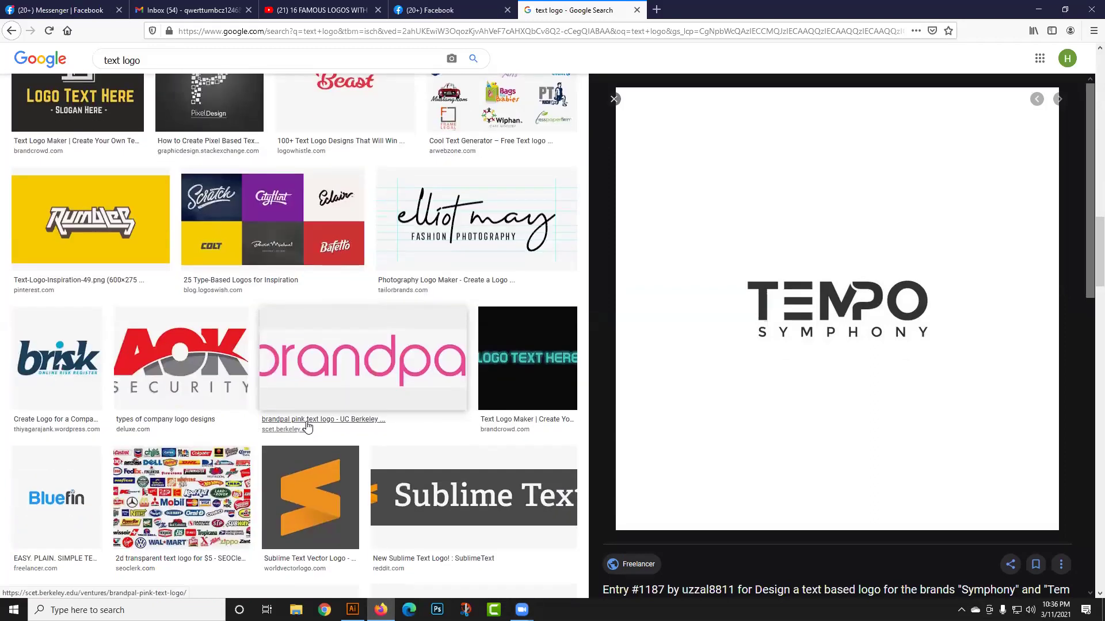
scroll(306, 429, "down", 1)
scroll(307, 429, "down", 6)
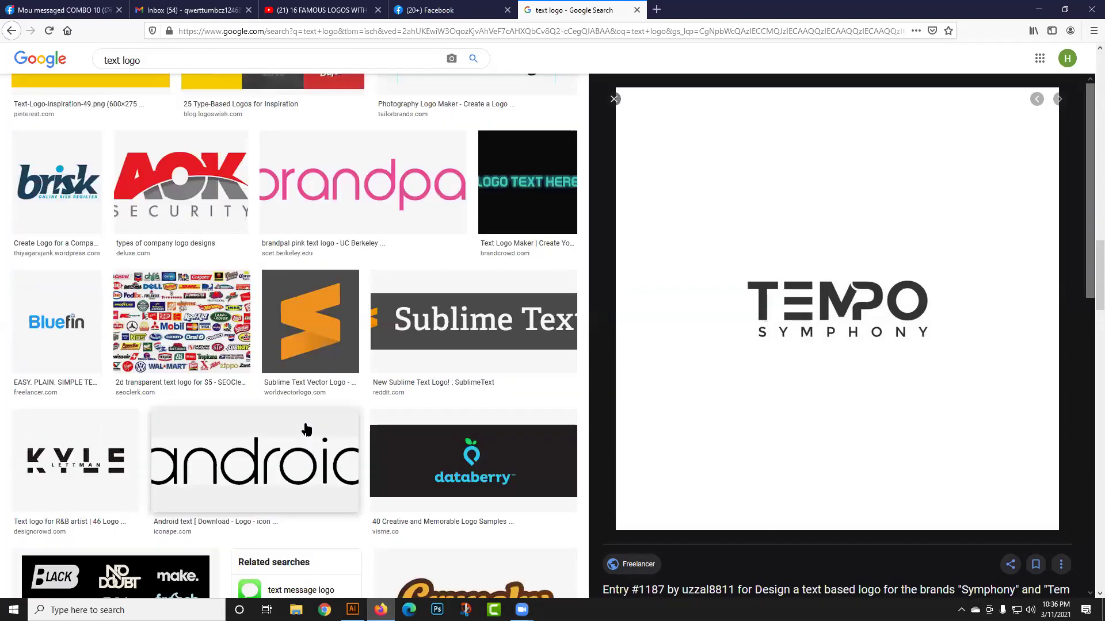
scroll(306, 428, "down", 9)
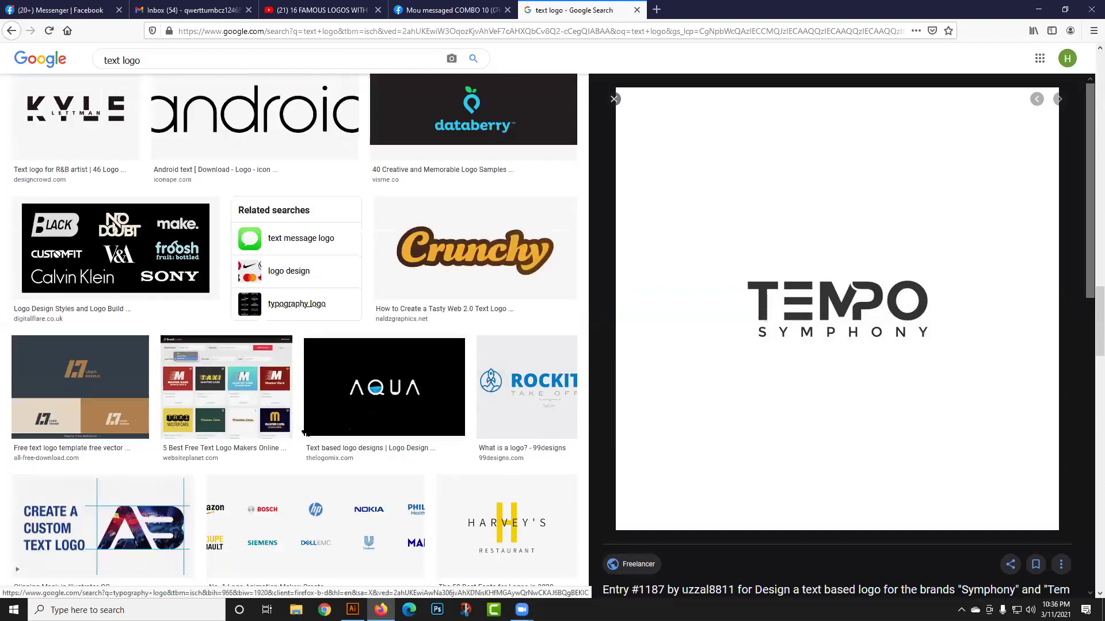
scroll(307, 429, "down", 5)
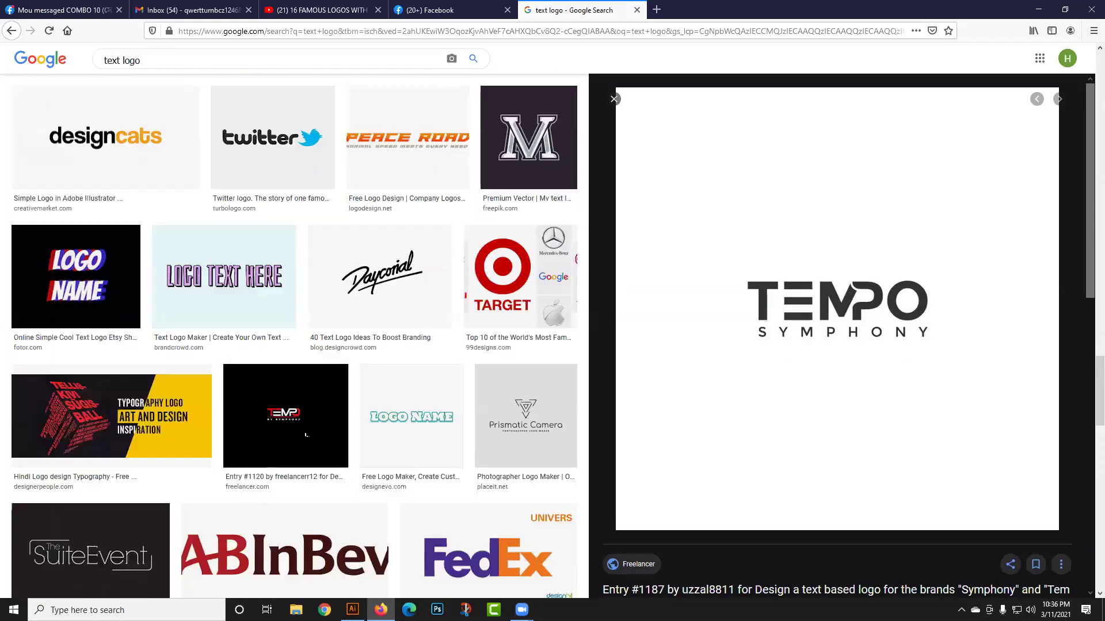
scroll(307, 428, "down", 1)
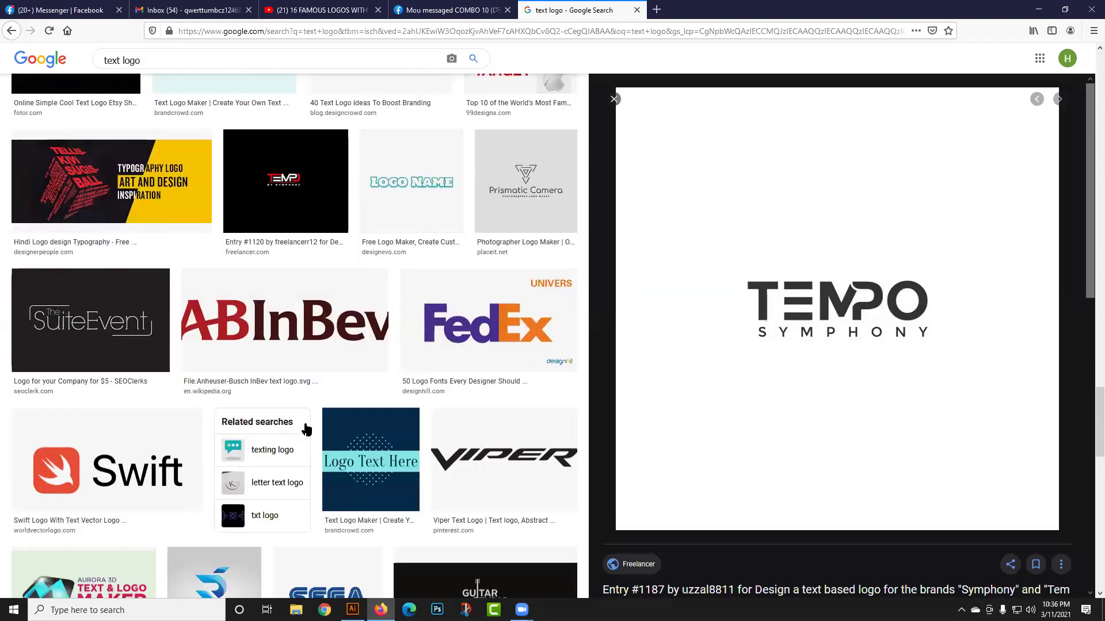
scroll(1088, 161, "up", 6)
scroll(1089, 81, "up", 2)
scroll(1088, 80, "up", 5)
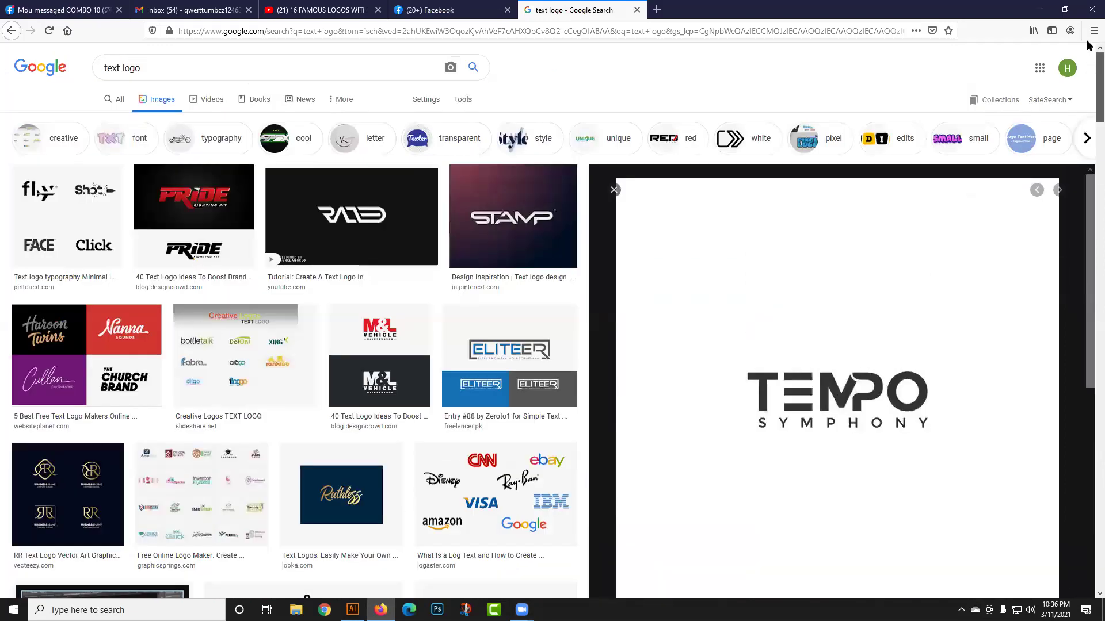
left_click(100, 209)
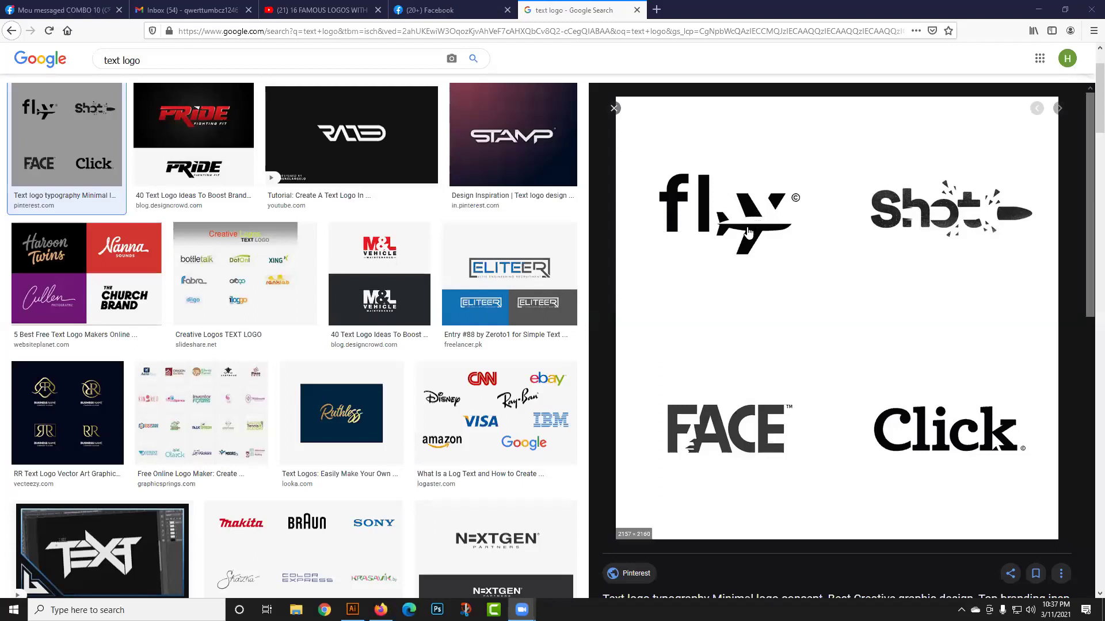
- Lower the computer's speaker volume to 3
left_click(552, 32)
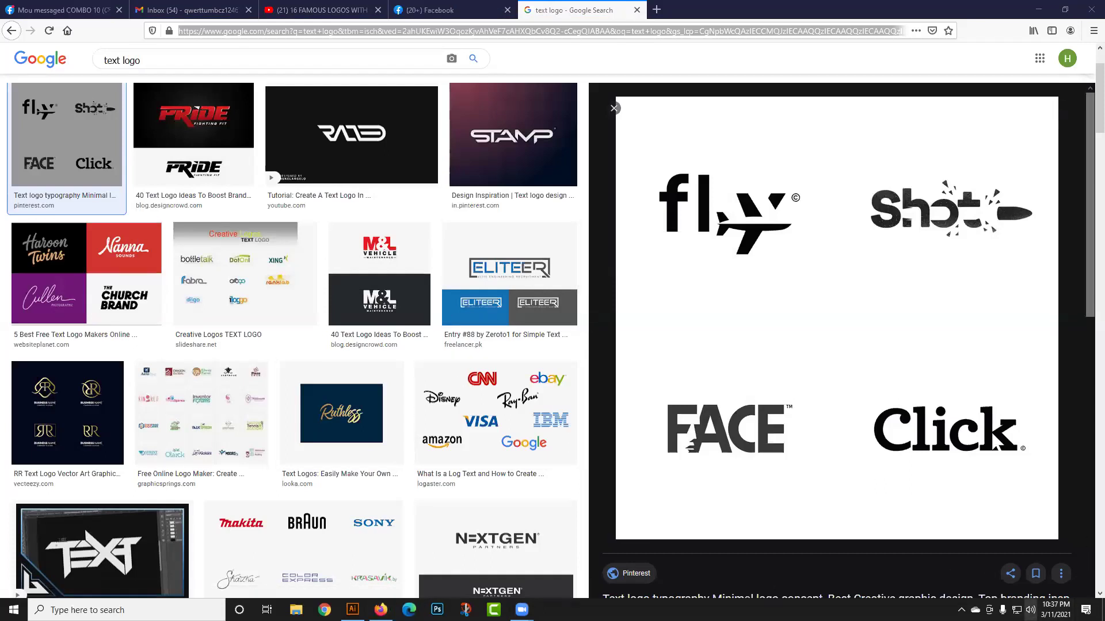
left_click(1030, 610)
left_click_drag(955, 583, 941, 582)
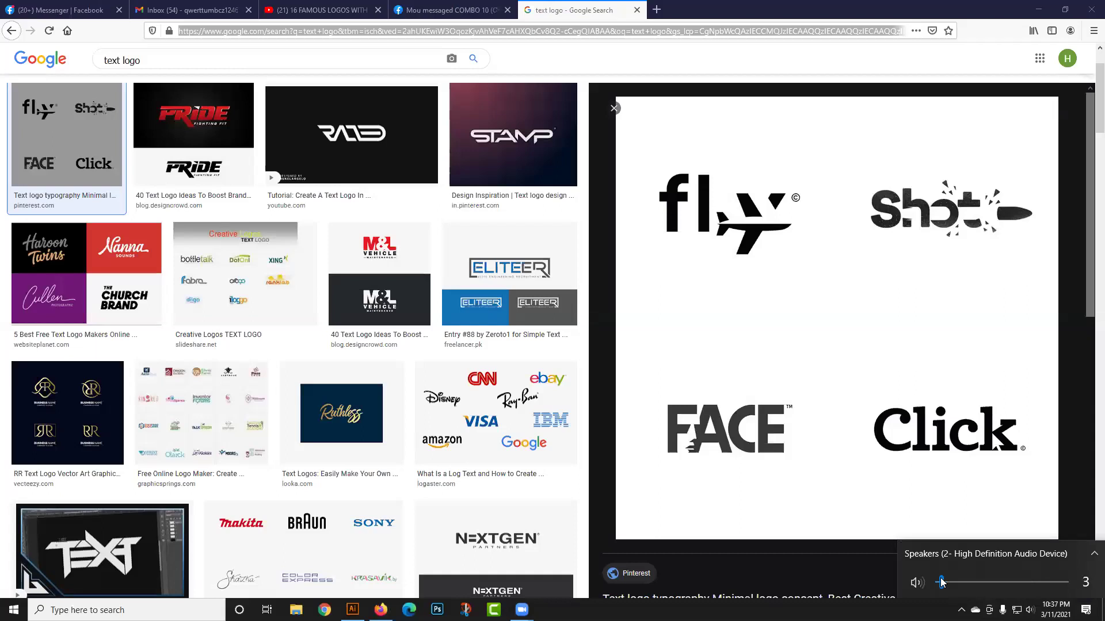
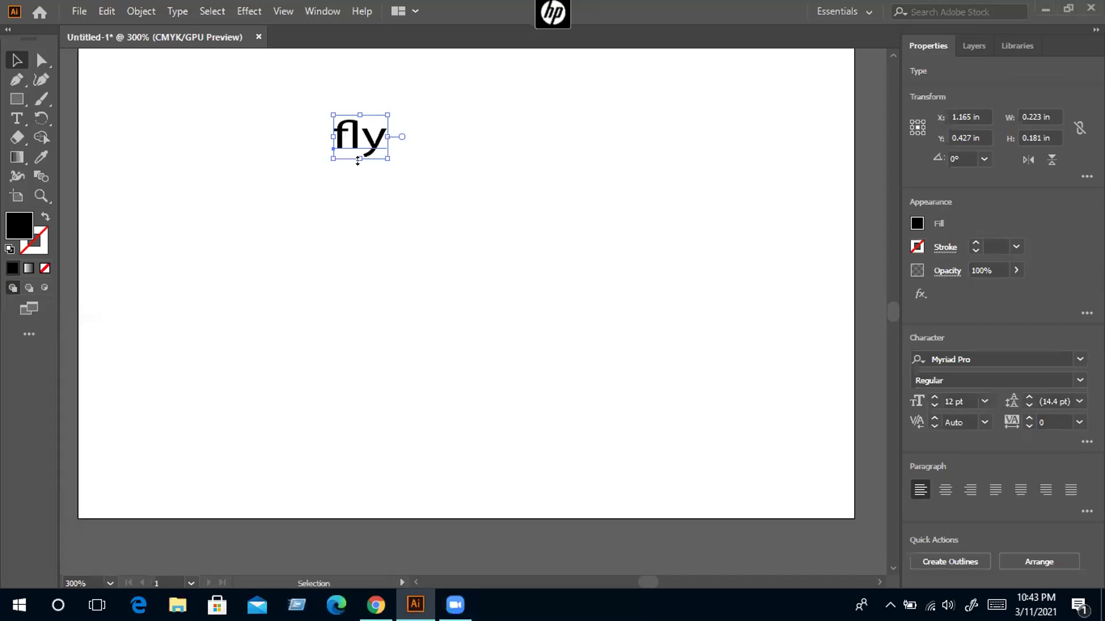
- Scale up the word "fly" proportionally in Illustrator to about 47.88 pt
left_click_drag(359, 159, 357, 173)
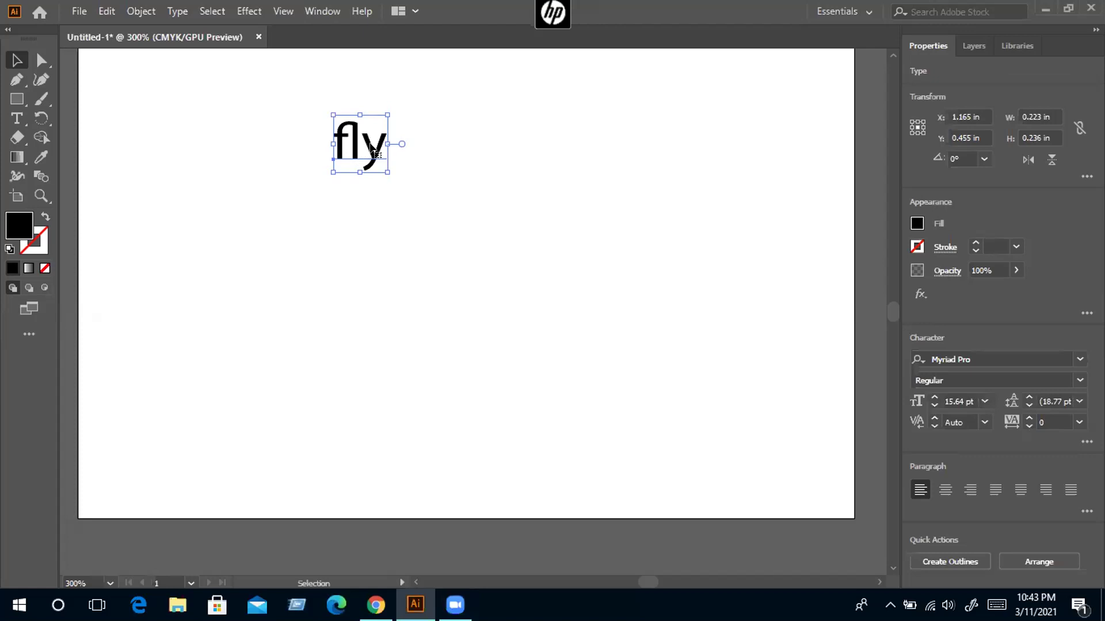
left_click_drag(356, 173, 354, 281)
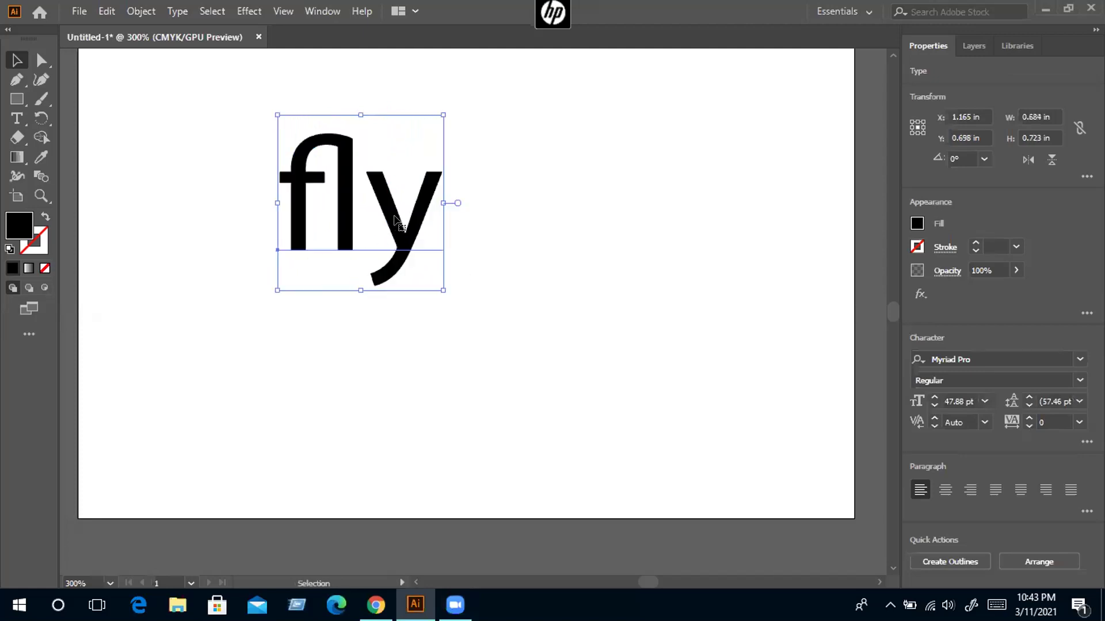
- Delete the enlarged word and create new point text reading "fly" on the artboard
key("Delete")
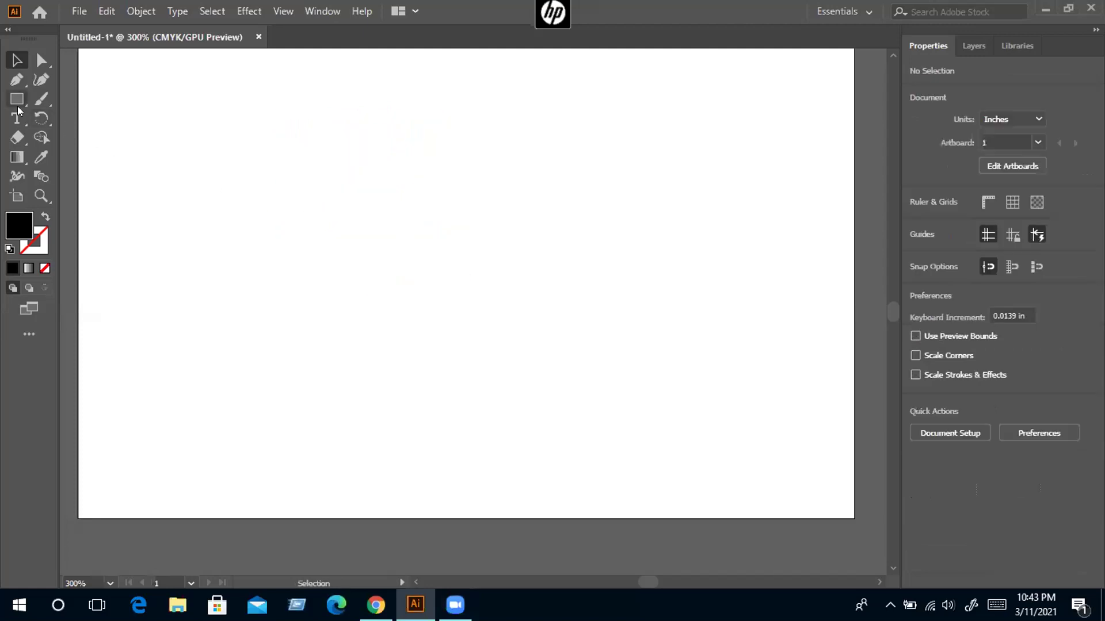
left_click(17, 119)
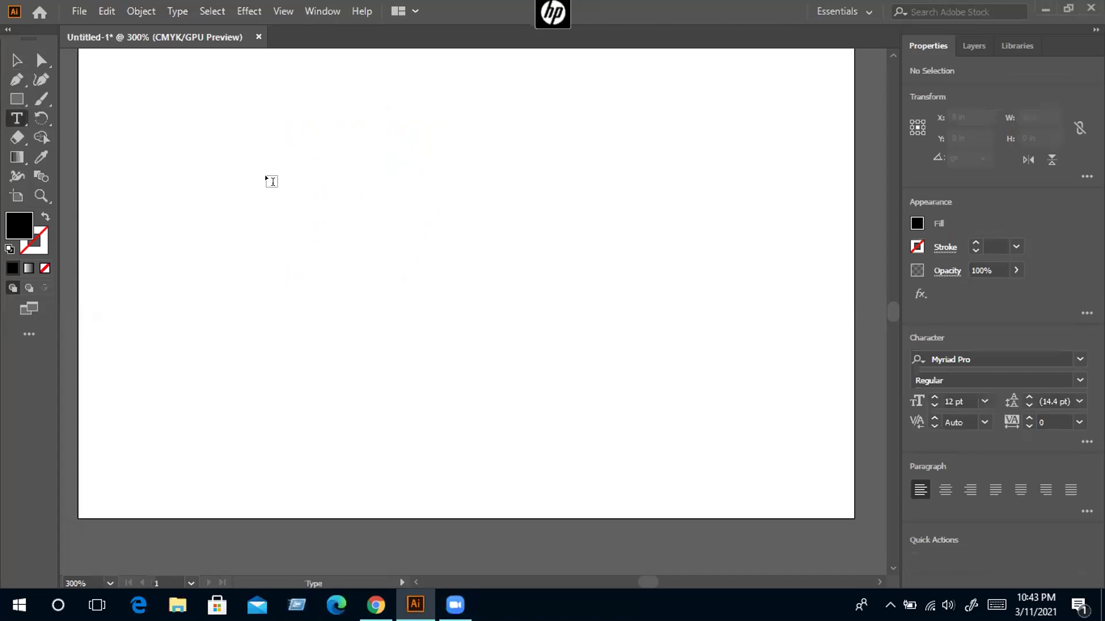
key("f")
key("l")
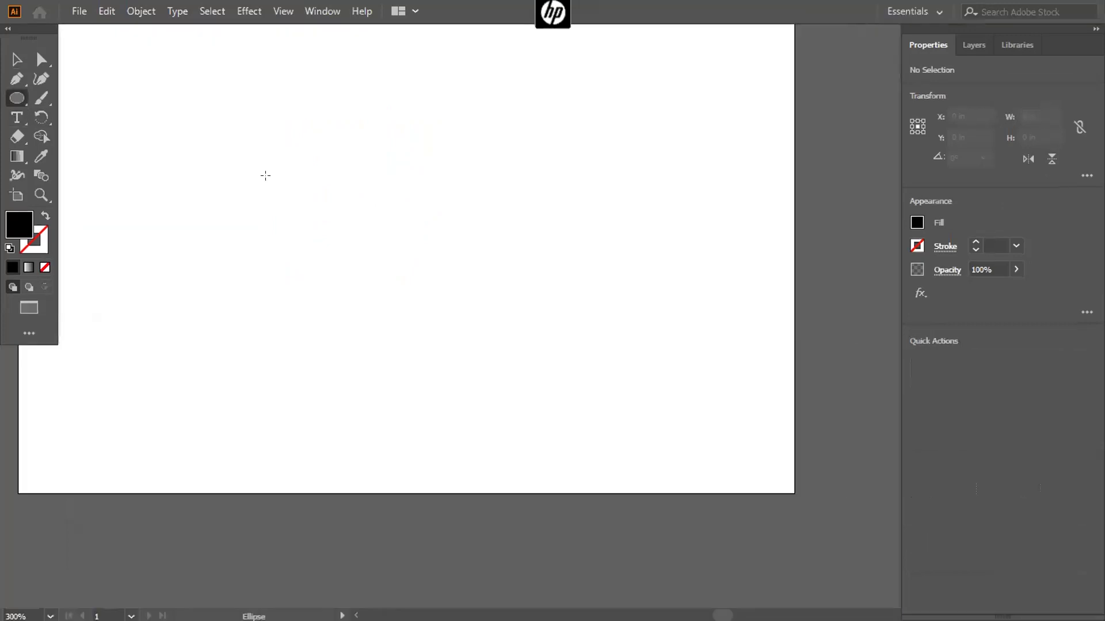
key("y")
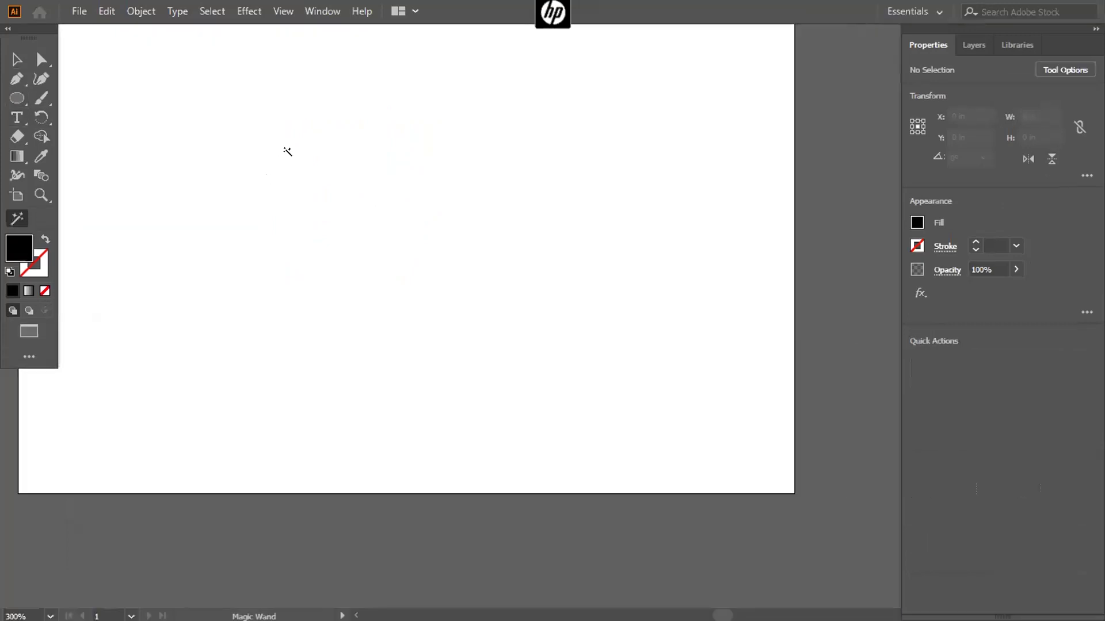
left_click(17, 60)
left_click(16, 117)
left_click(209, 176)
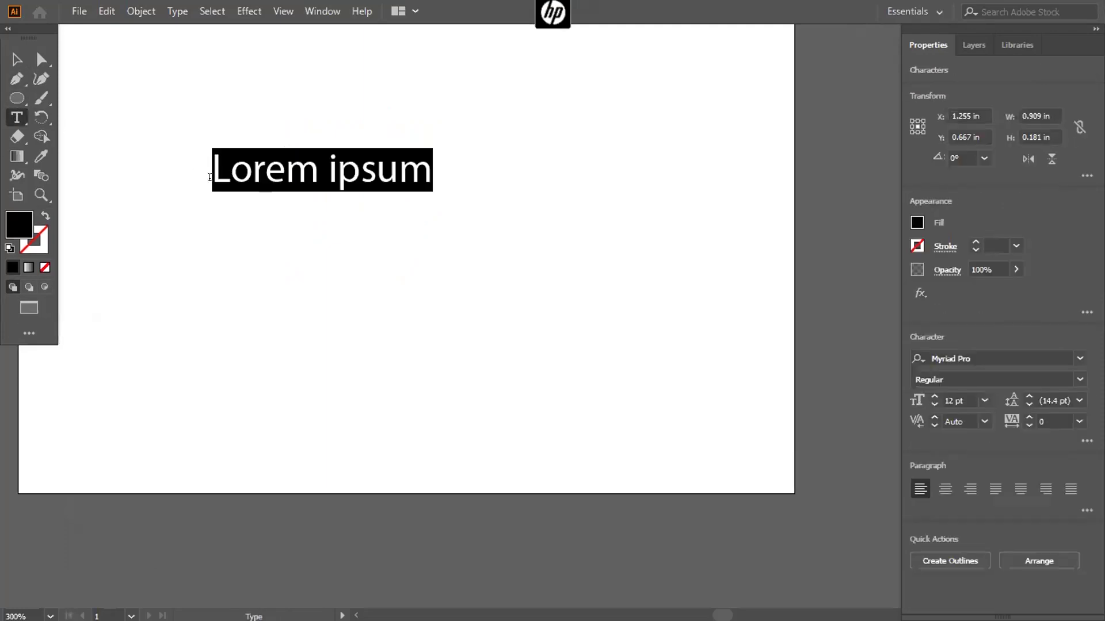
type("fly")
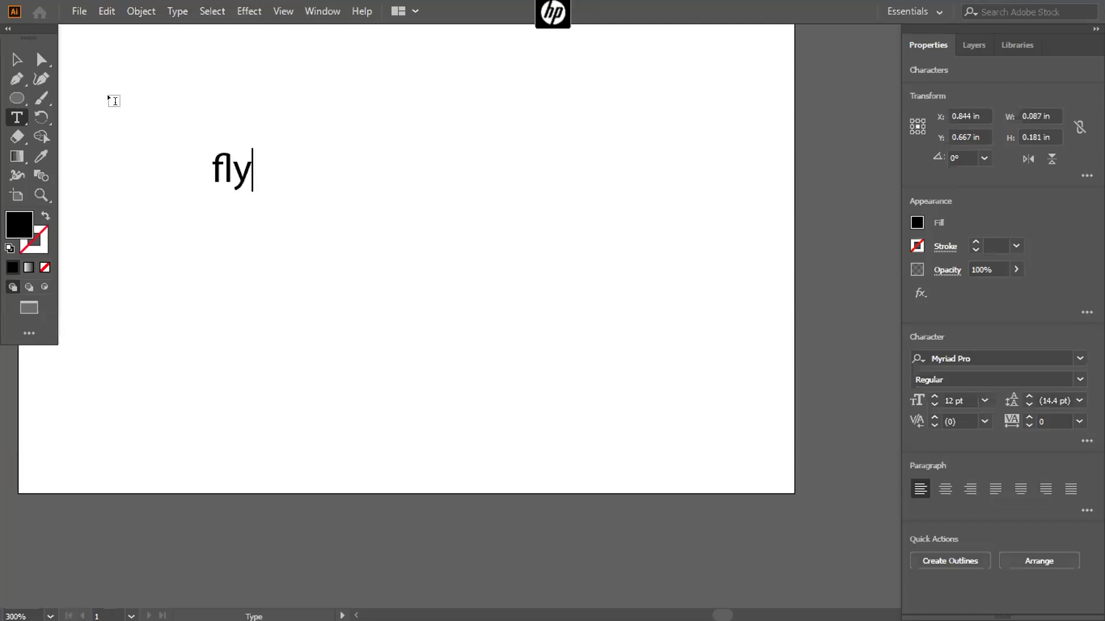
- Scale up the new word "fly" proportionally to about 39.49 pt
left_click(9, 61)
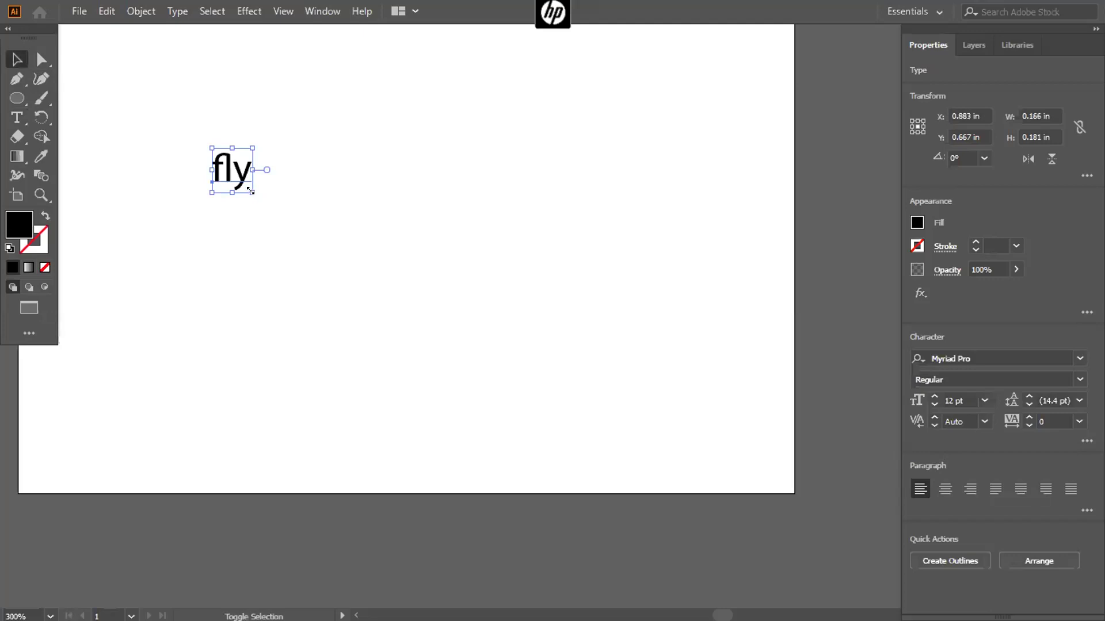
left_click_drag(251, 191, 358, 295)
left_click(417, 227)
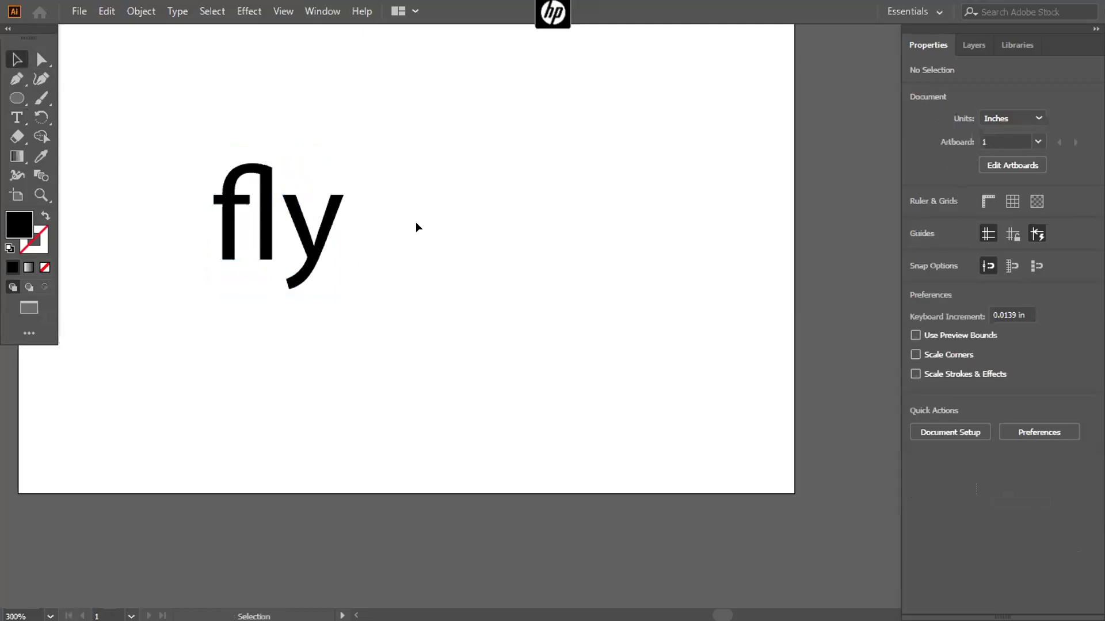
- Convert the word "fly" to outlines and ungroup the letter shapes
left_click(316, 208)
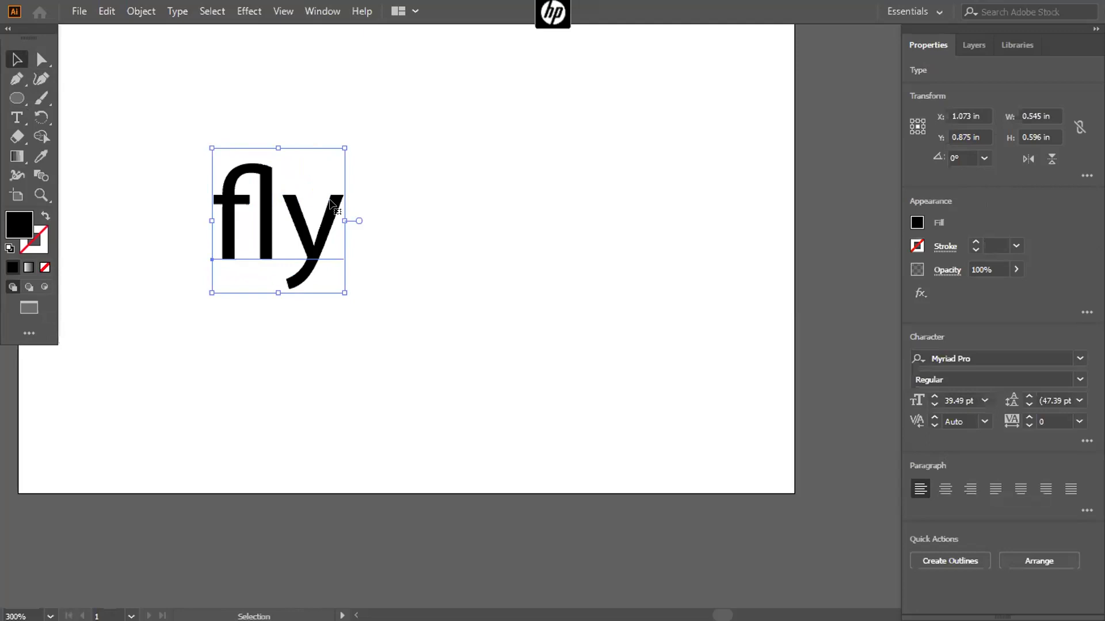
right_click(332, 203)
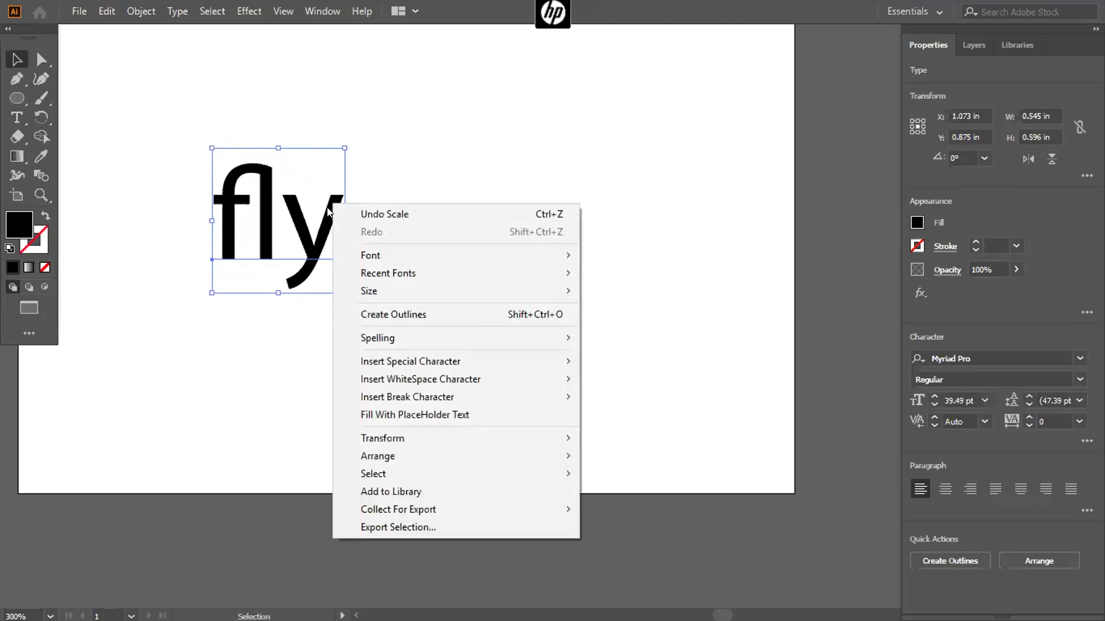
left_click(430, 316)
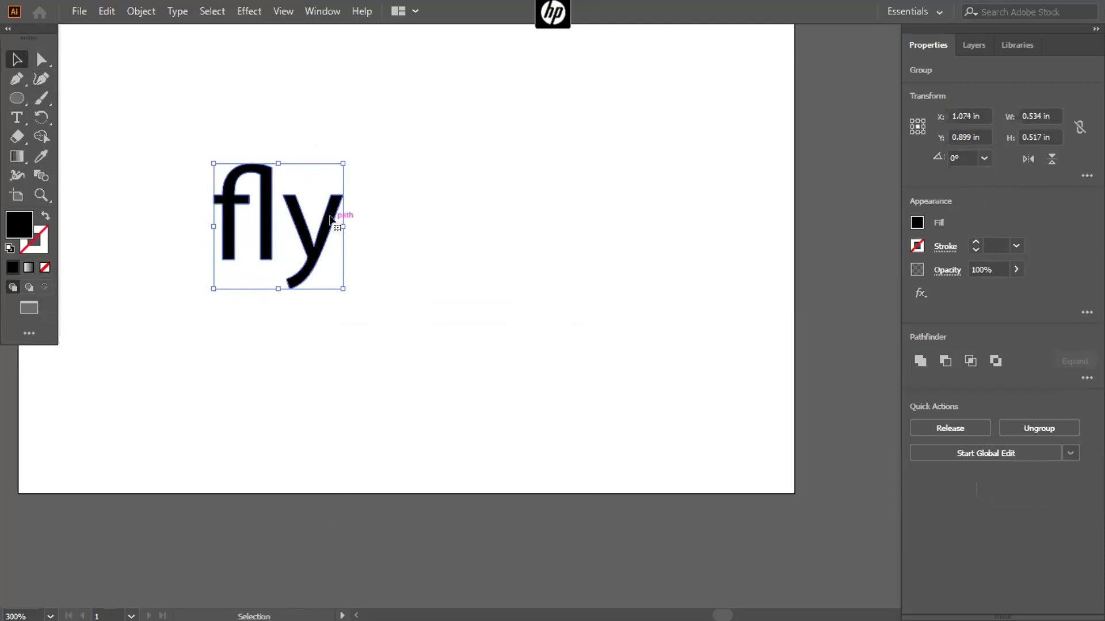
right_click(332, 225)
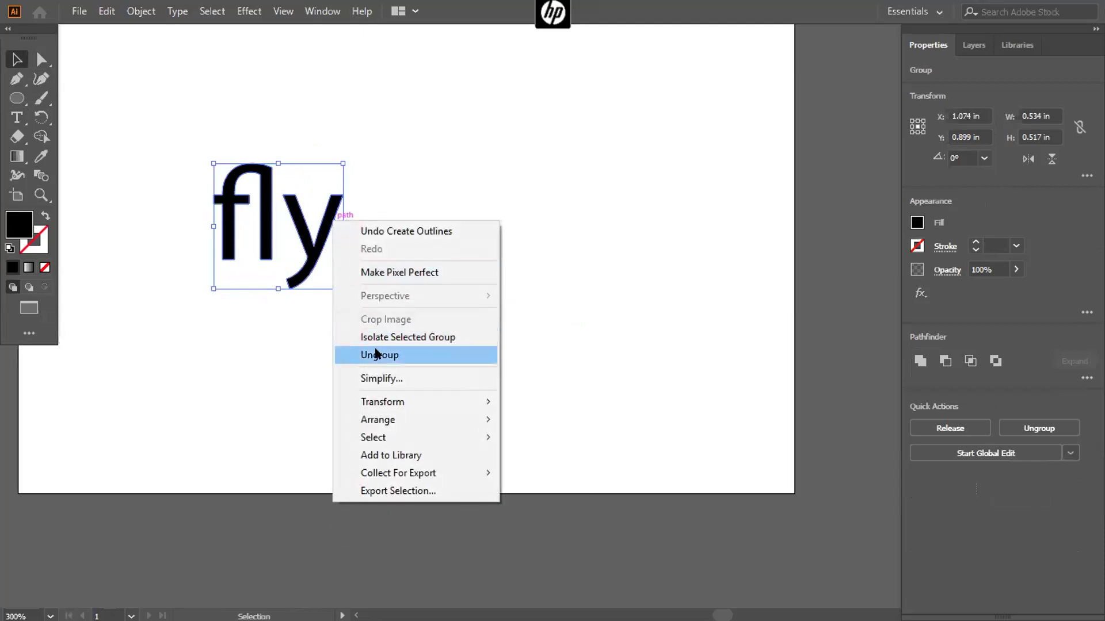
left_click(375, 354)
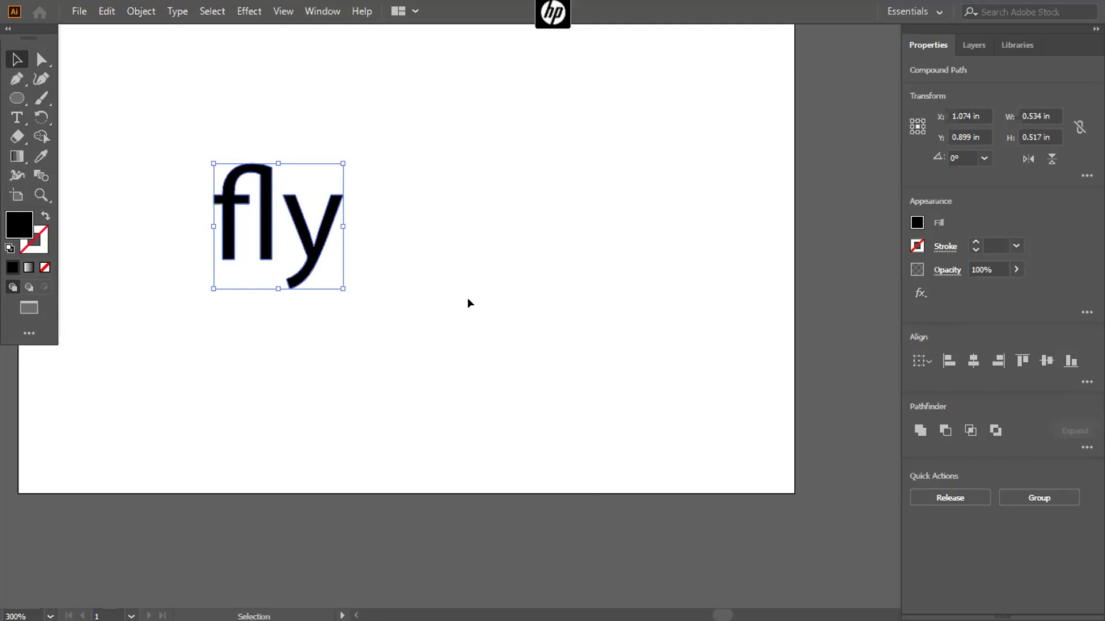
left_click(403, 262)
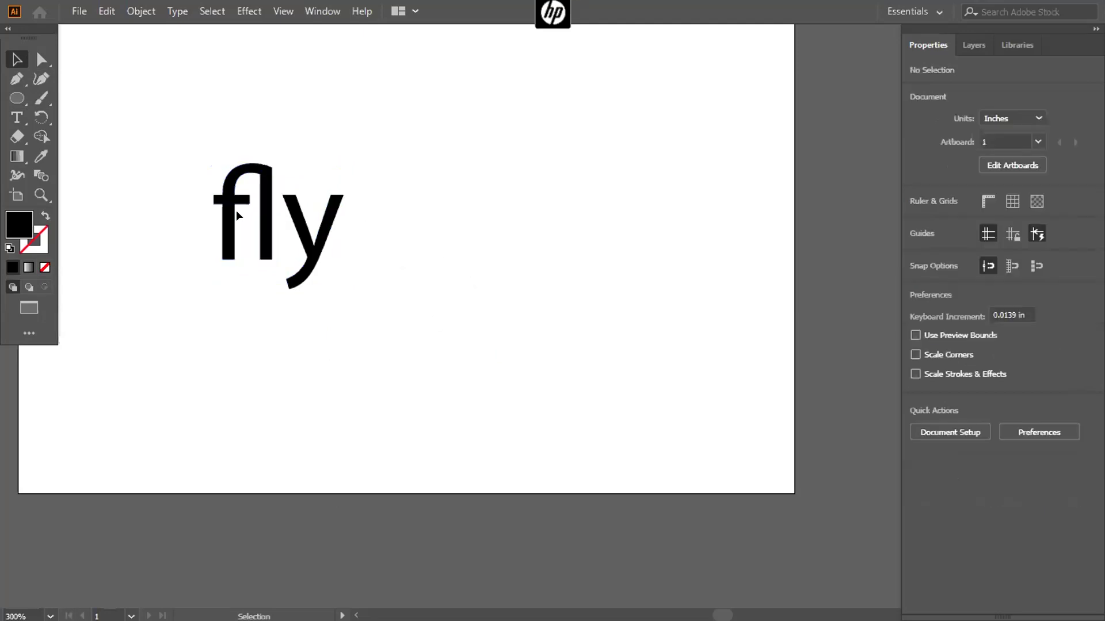
- Move the joined f and l shape up against the y and slightly lower than it
left_click_drag(228, 216, 204, 215)
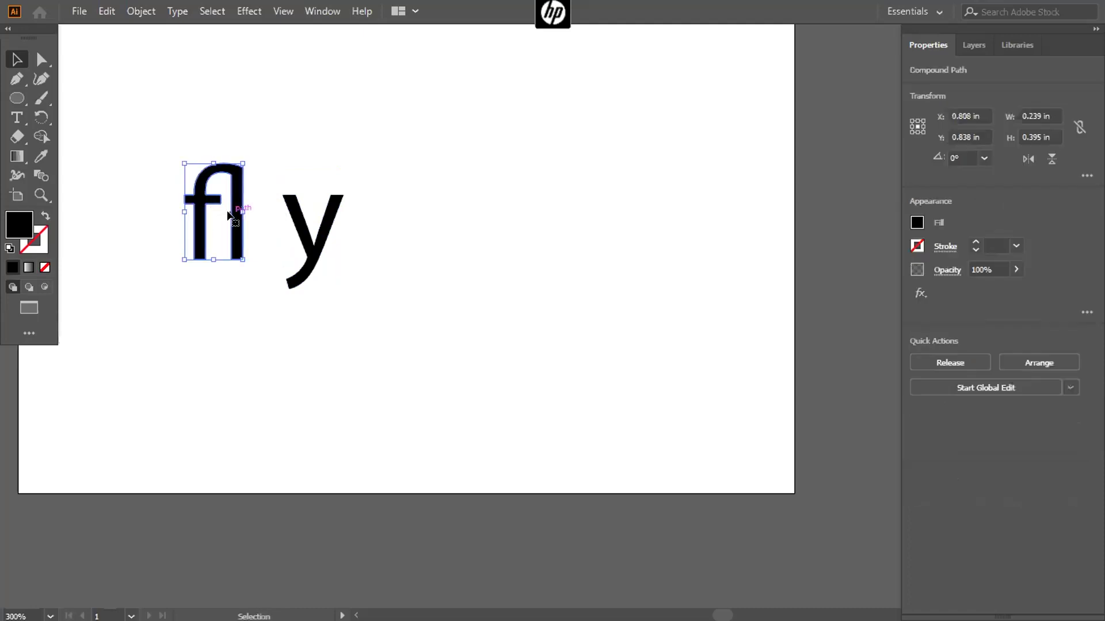
right_click(237, 213)
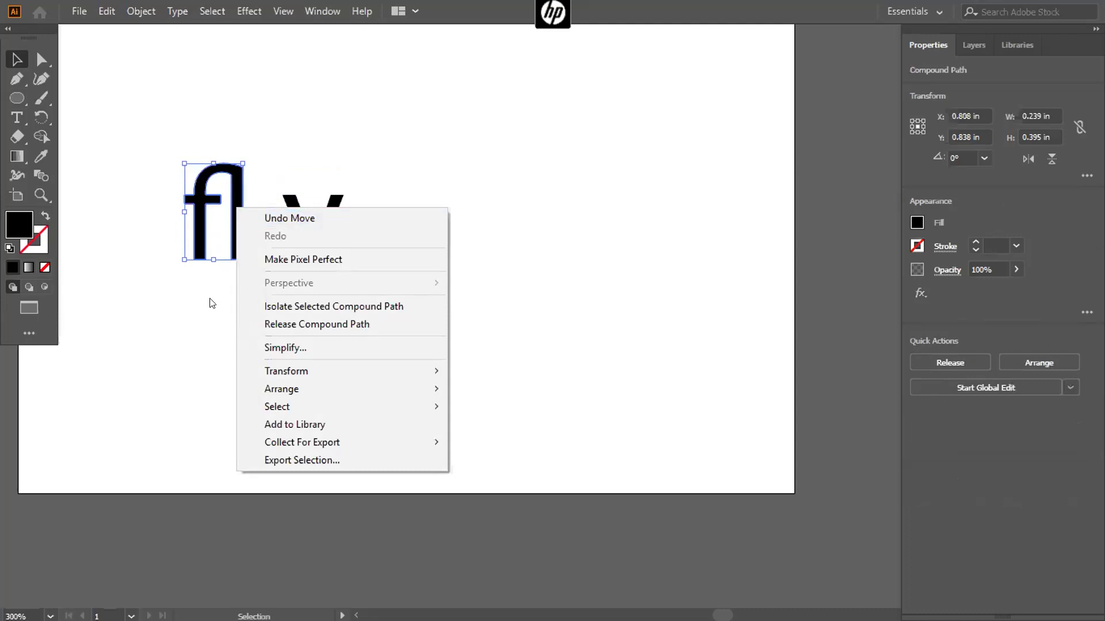
left_click_drag(232, 199, 277, 225)
left_click(401, 251)
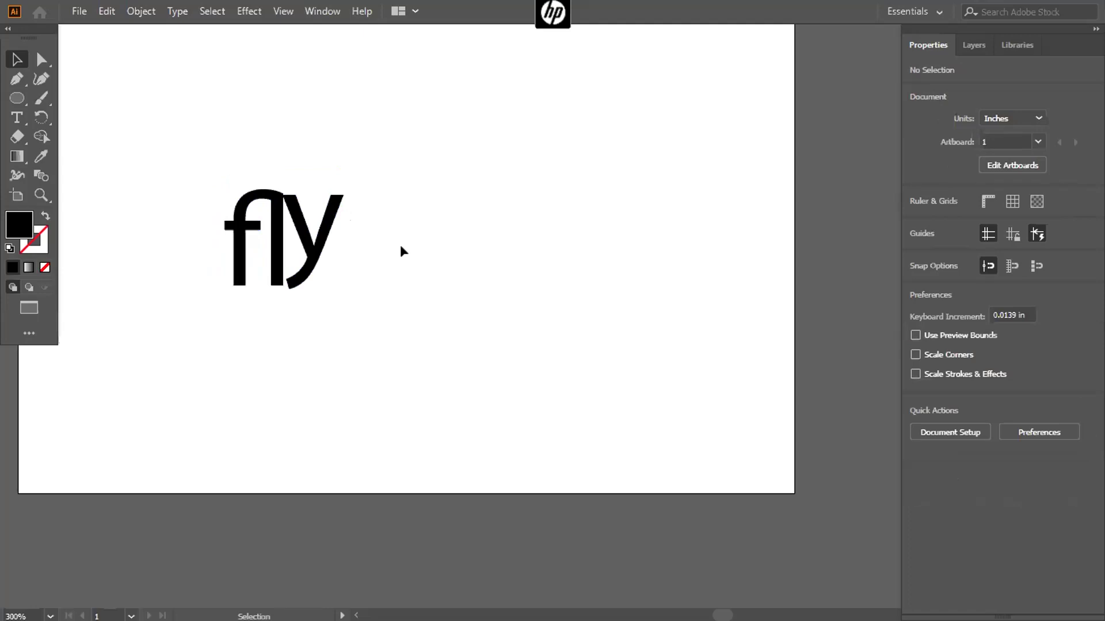
- Draw a thin horizontal black rectangle across the lower part of the letters "fly"
left_click(20, 99)
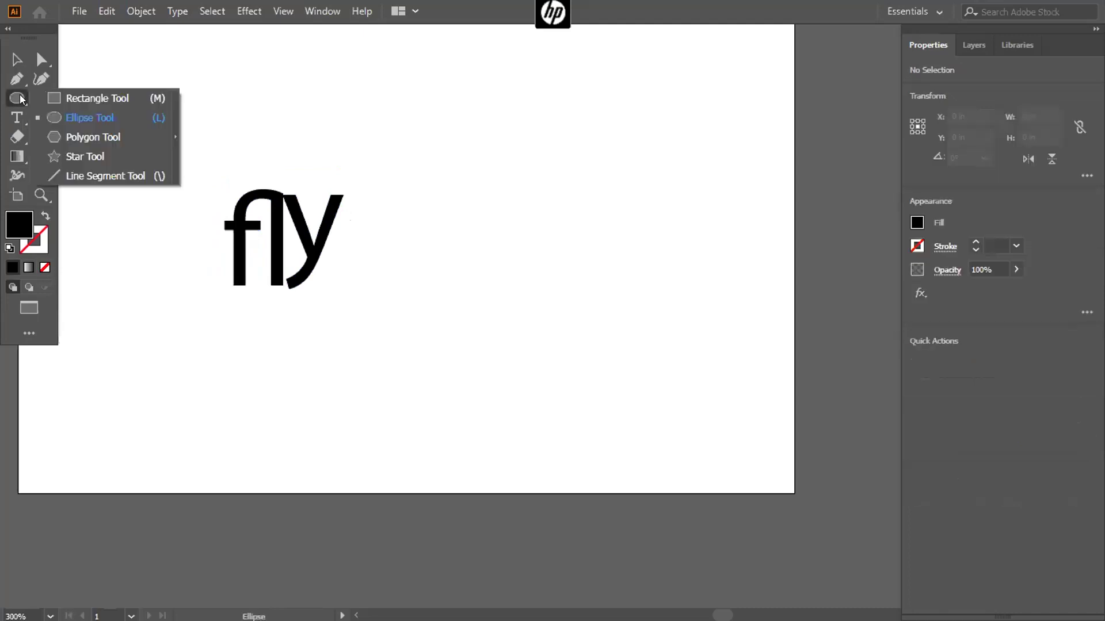
left_click(86, 98)
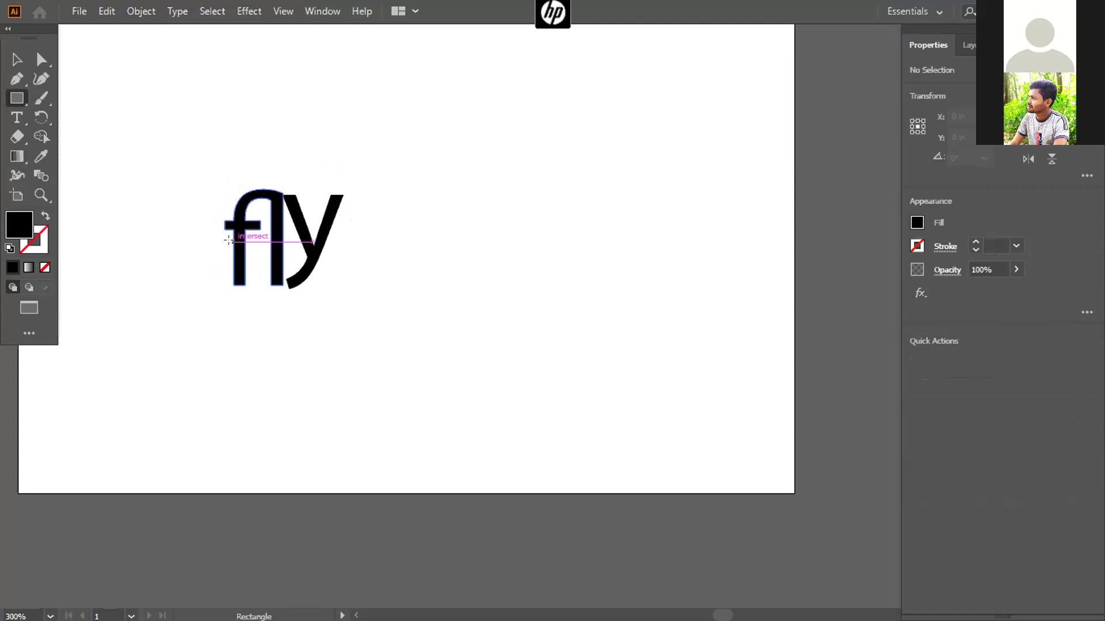
left_click_drag(233, 242, 320, 257)
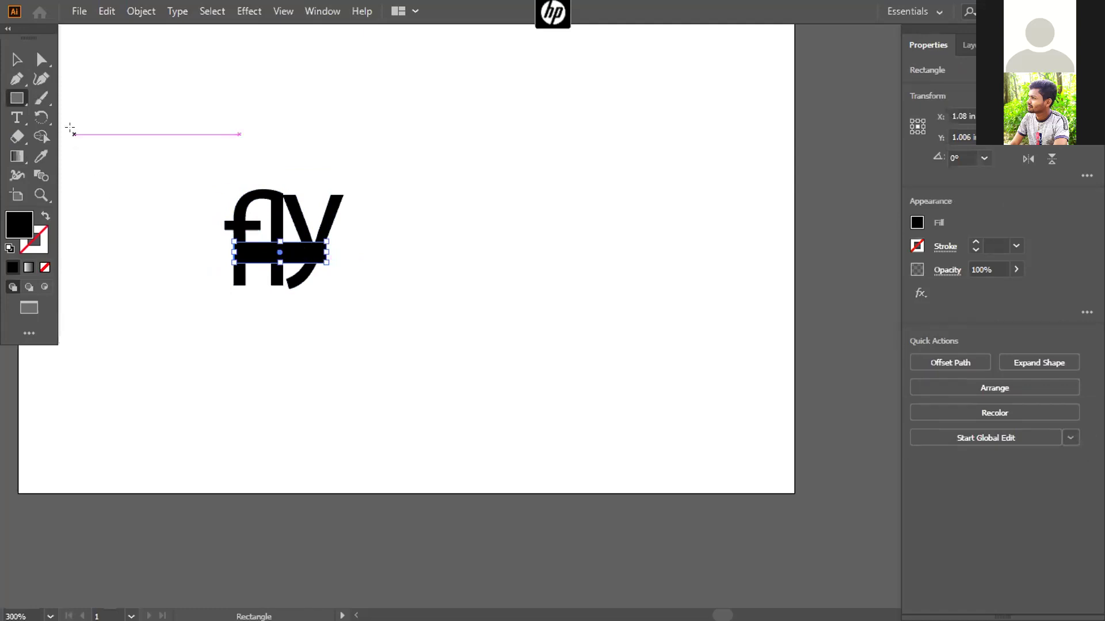
left_click(16, 59)
- Create a three-sided polygon with a radius of 0.6944 in beside the word
left_click(17, 98)
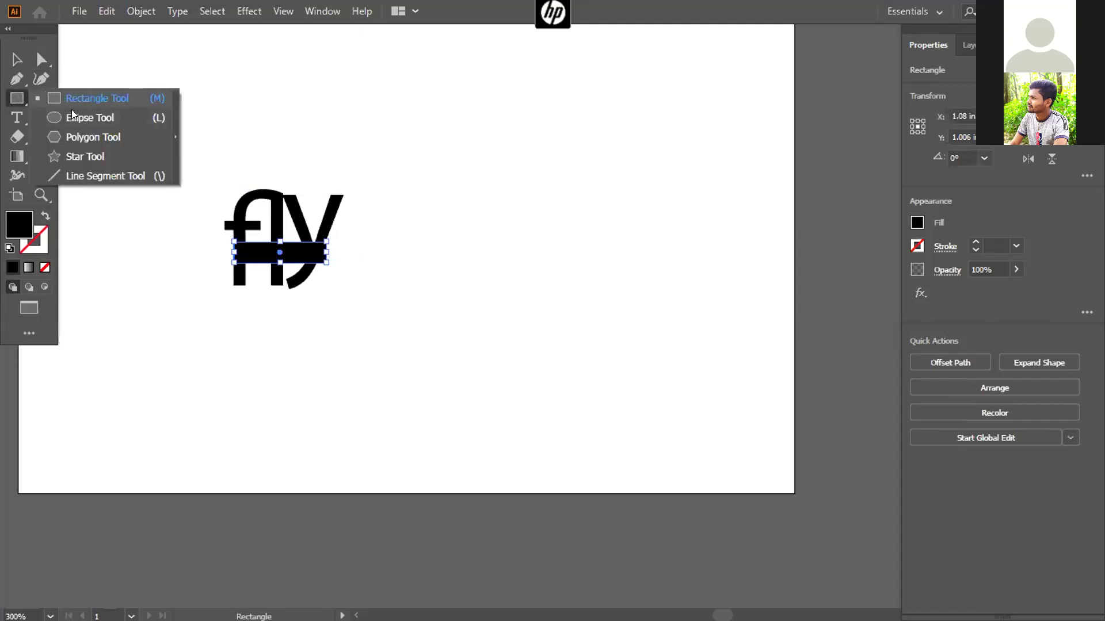
left_click(85, 137)
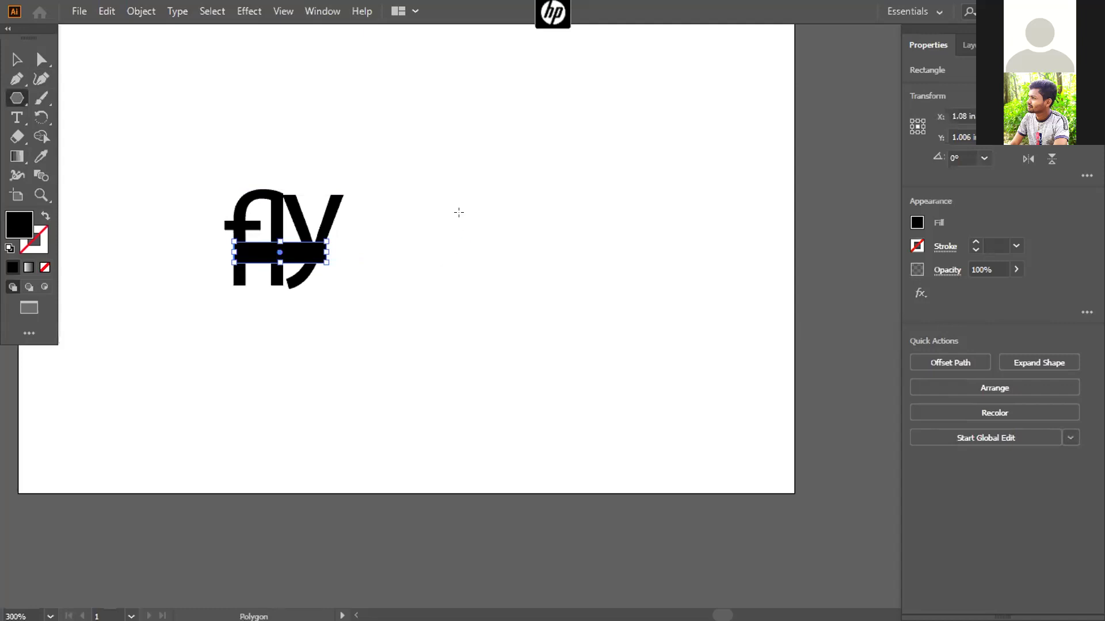
left_click(459, 212)
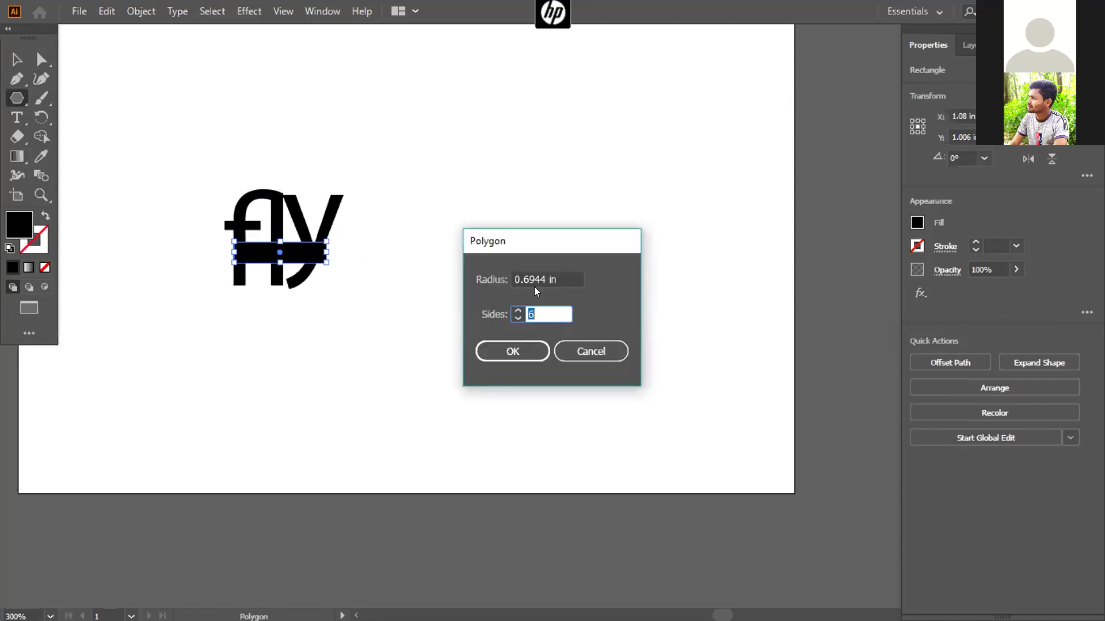
left_click(518, 318)
left_click(518, 318)
left_click(517, 318)
left_click(512, 349)
- Shrink the triangle and move it to the empty area left of the letter f
left_click_drag(608, 299, 389, 94)
key("v")
left_click_drag(329, 75, 137, 241)
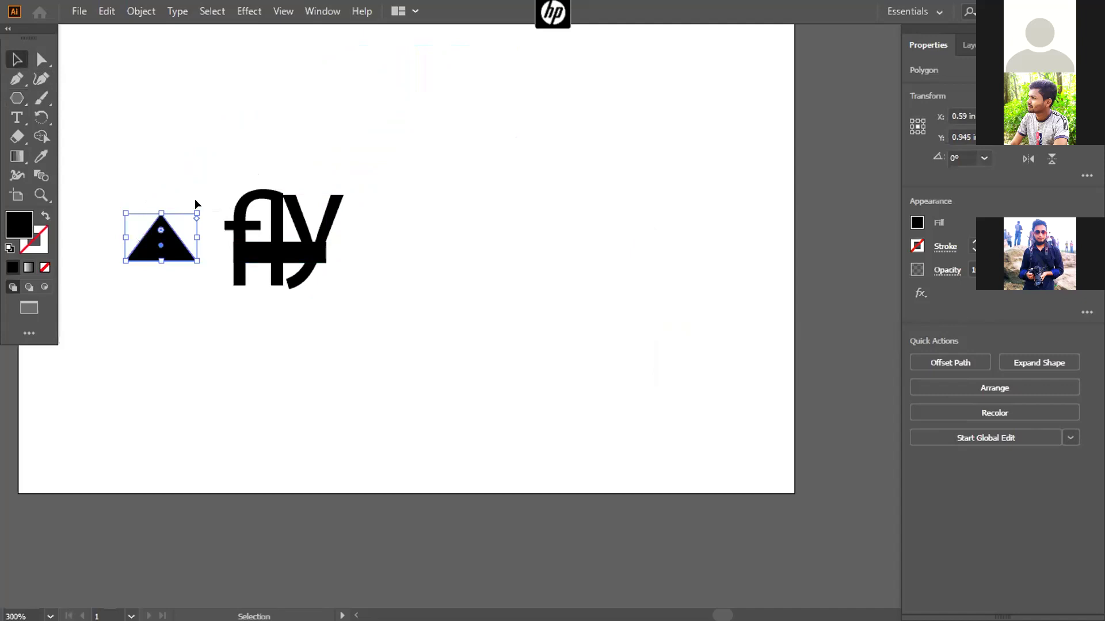
- Rotate the triangle to 49.42°, make it smaller and fit it against the left end of the rectangle as a tail
left_click_drag(195, 205, 154, 190)
left_click_drag(150, 282, 209, 269)
left_click_drag(207, 268, 207, 269)
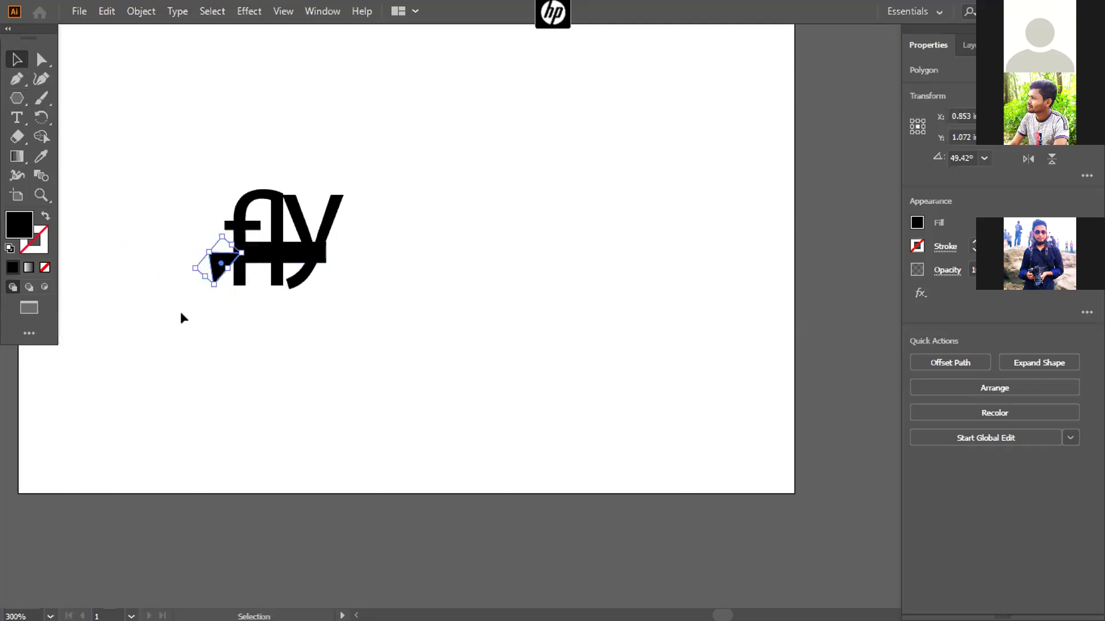
left_click(181, 317)
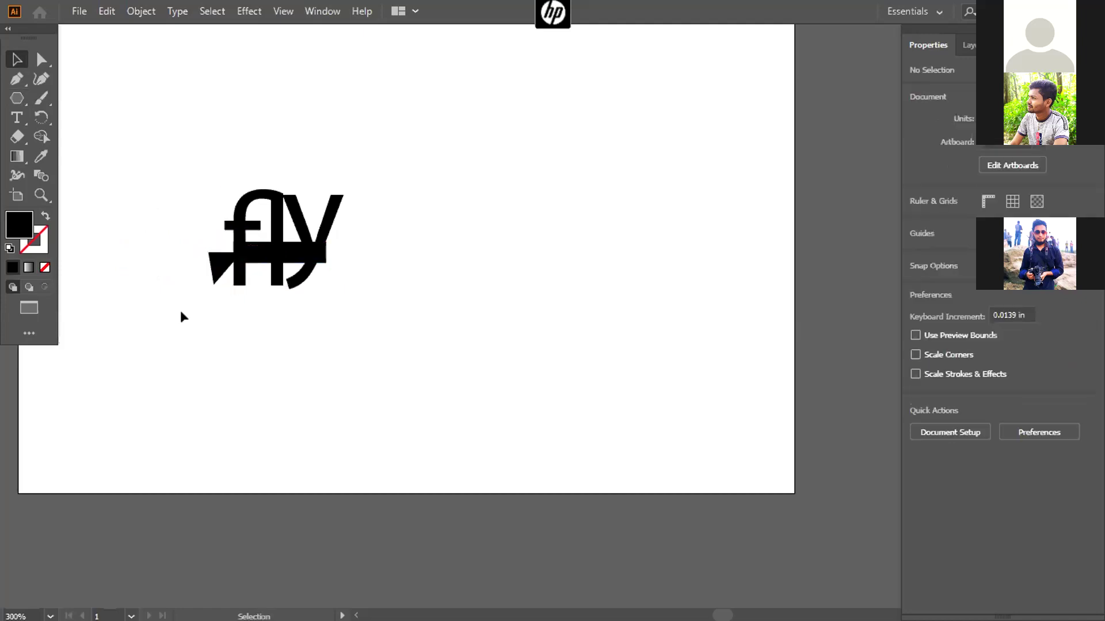
left_click(218, 268)
left_click(69, 116)
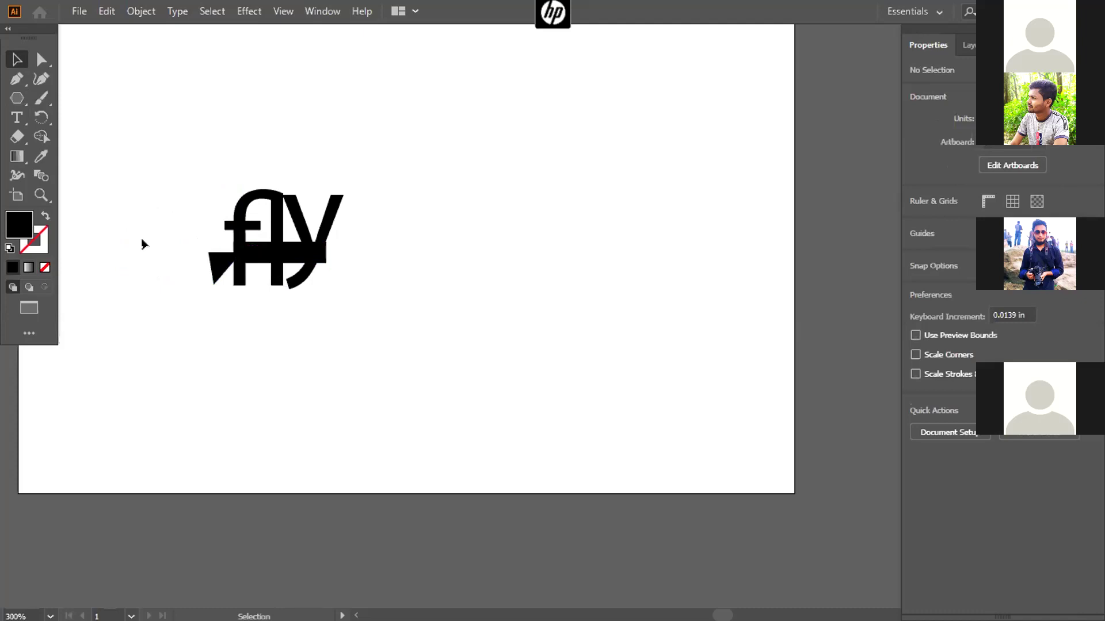
left_click(218, 264)
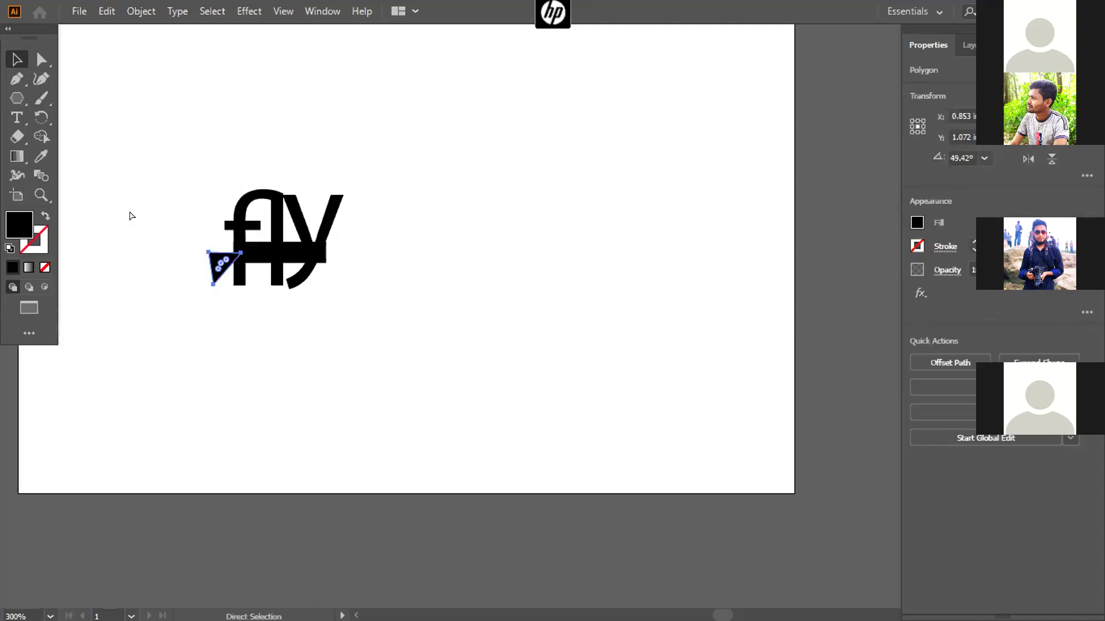
left_click(130, 204)
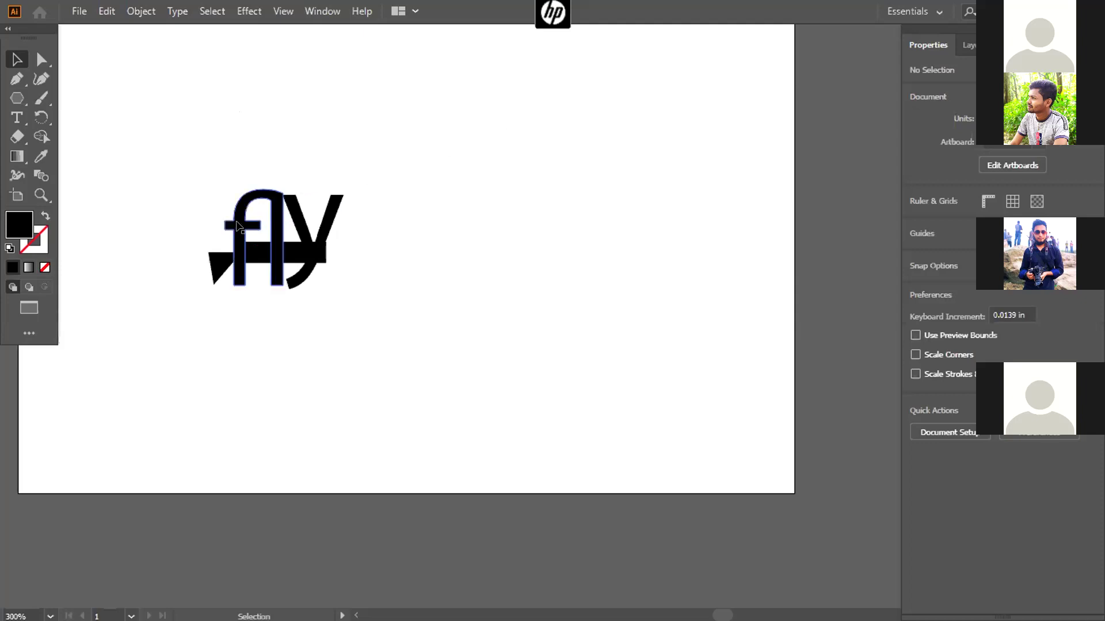
left_click(237, 222)
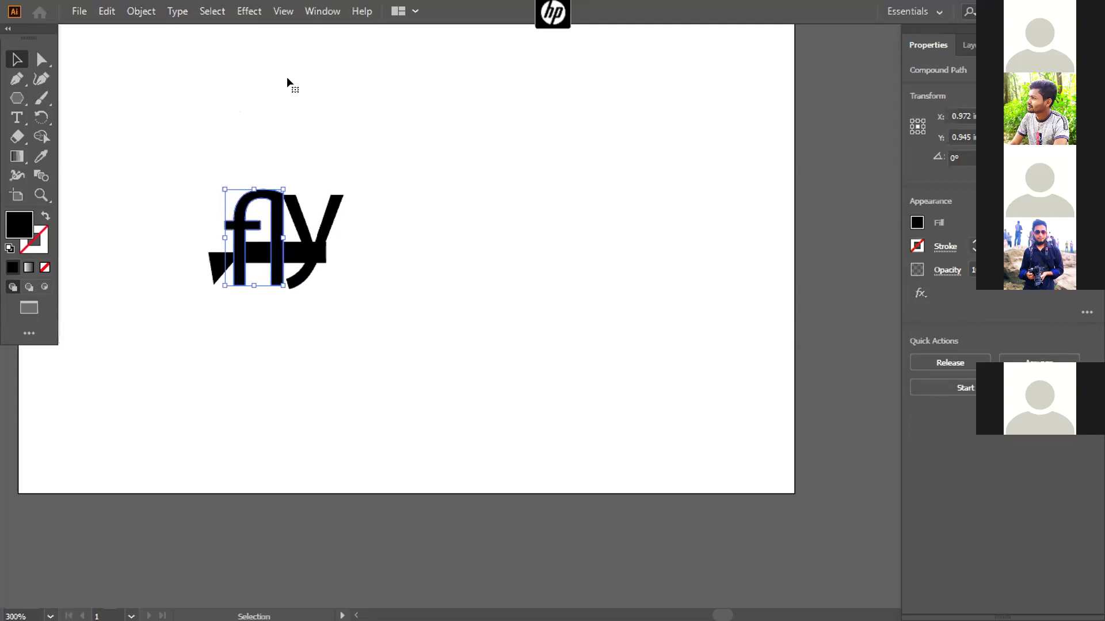
- Switch the toolbar from the Basic to the Advanced set
left_click(325, 11)
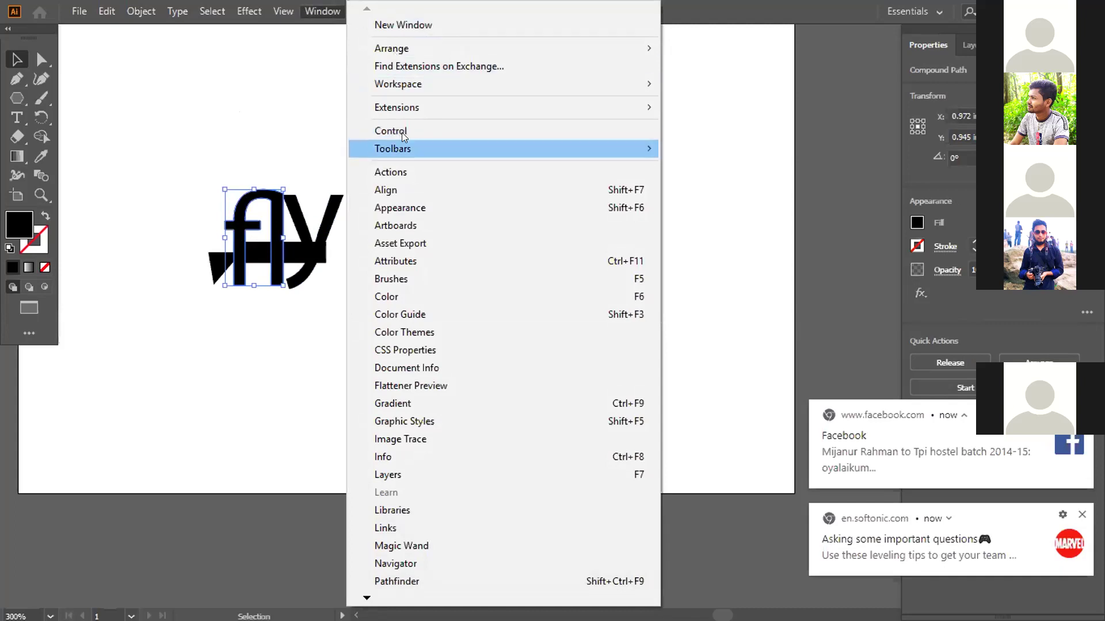
mouse_move(408, 151)
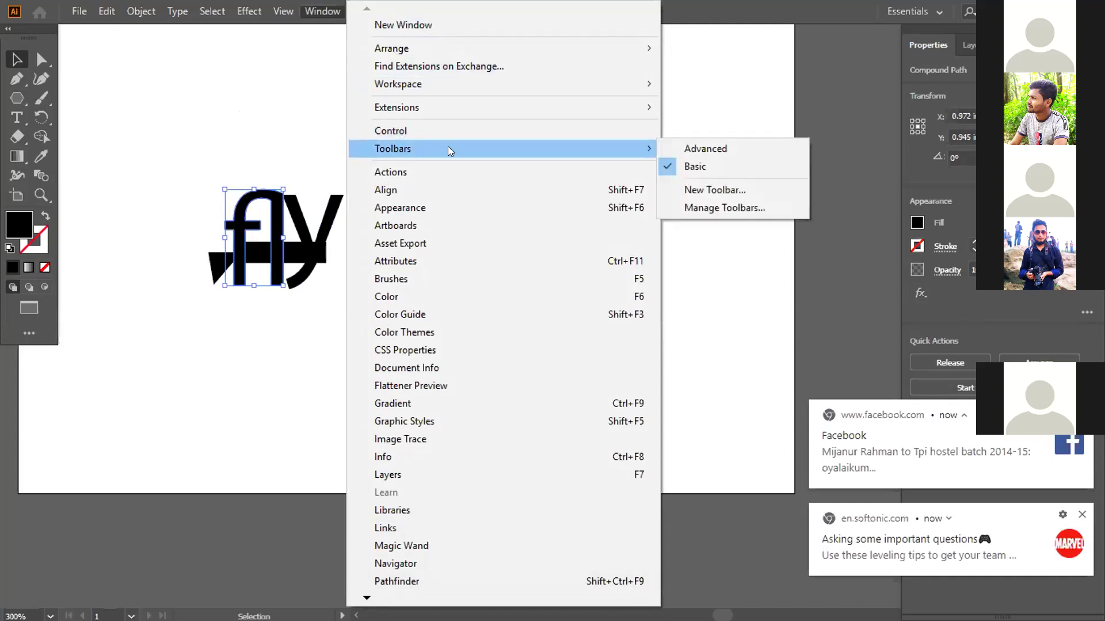
left_click(693, 149)
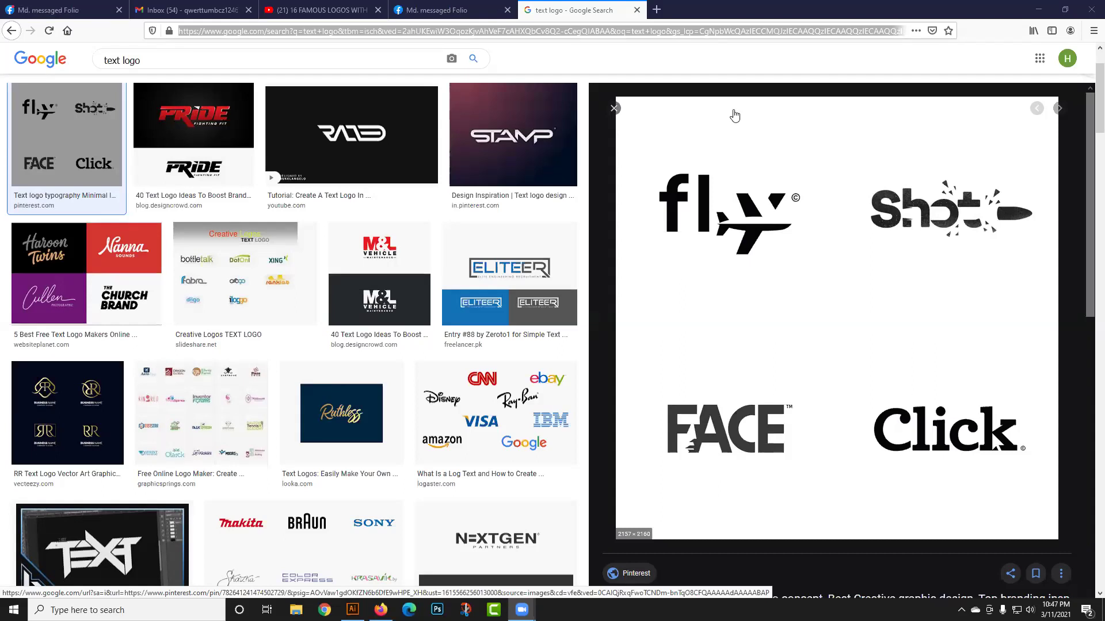
- Run a Google image search for "plane vector" in a new browser tab
left_click(654, 10)
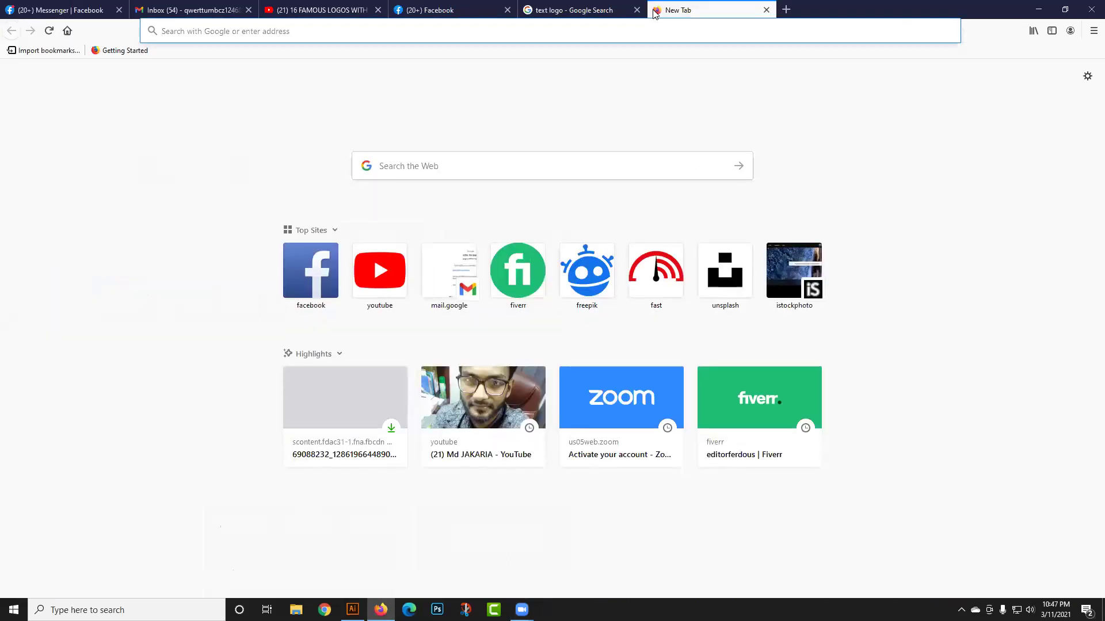
type("plane")
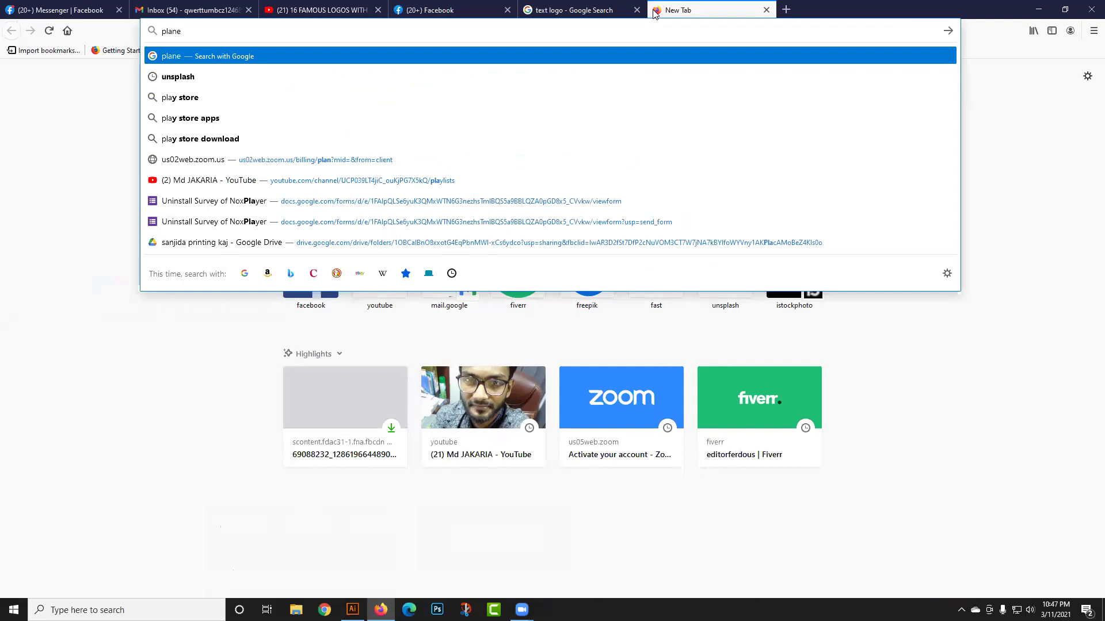
key("BackSpace")
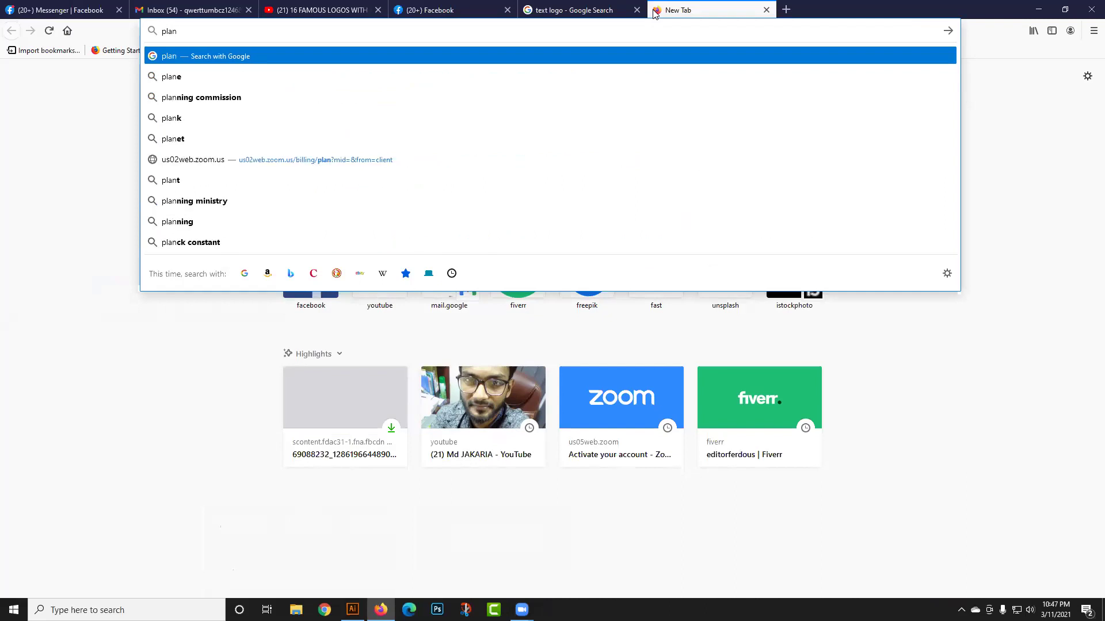
key("Down")
key("Return")
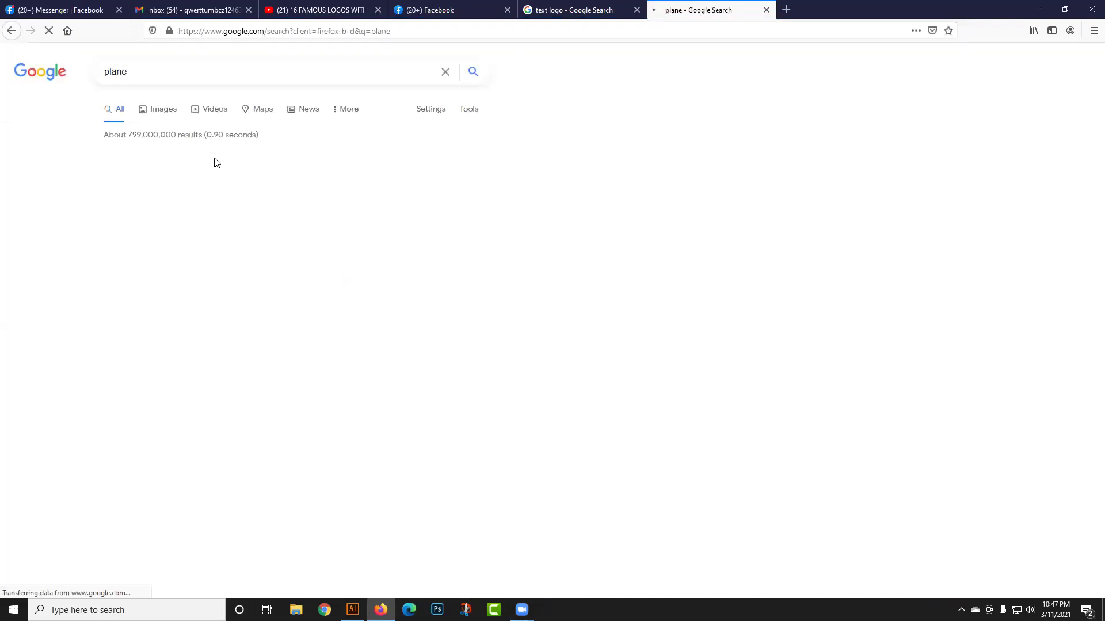
left_click(159, 116)
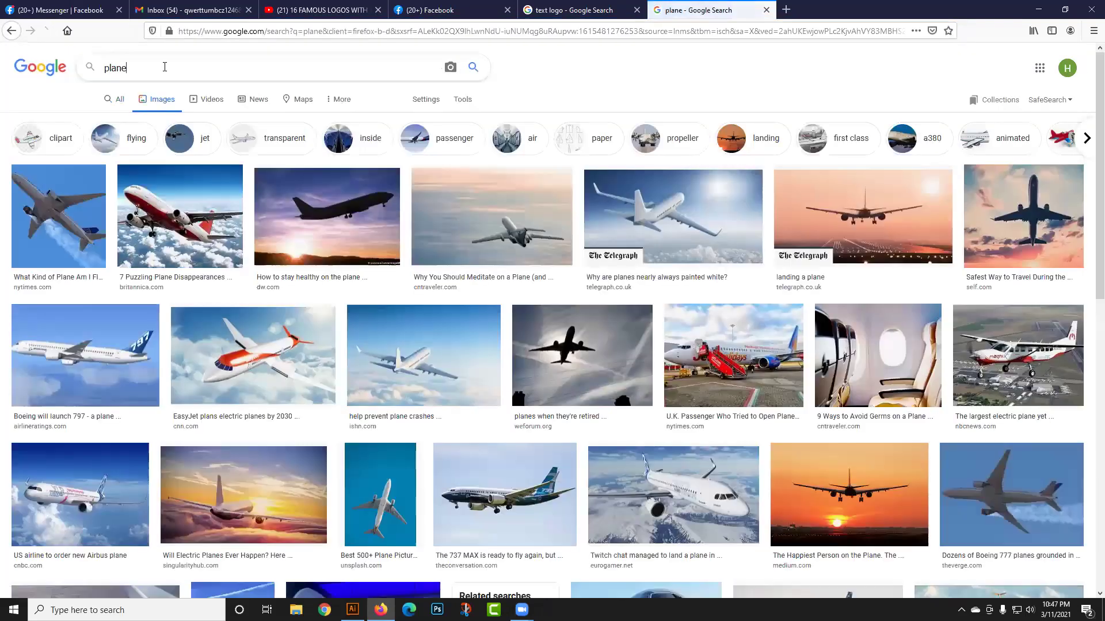
type("ve")
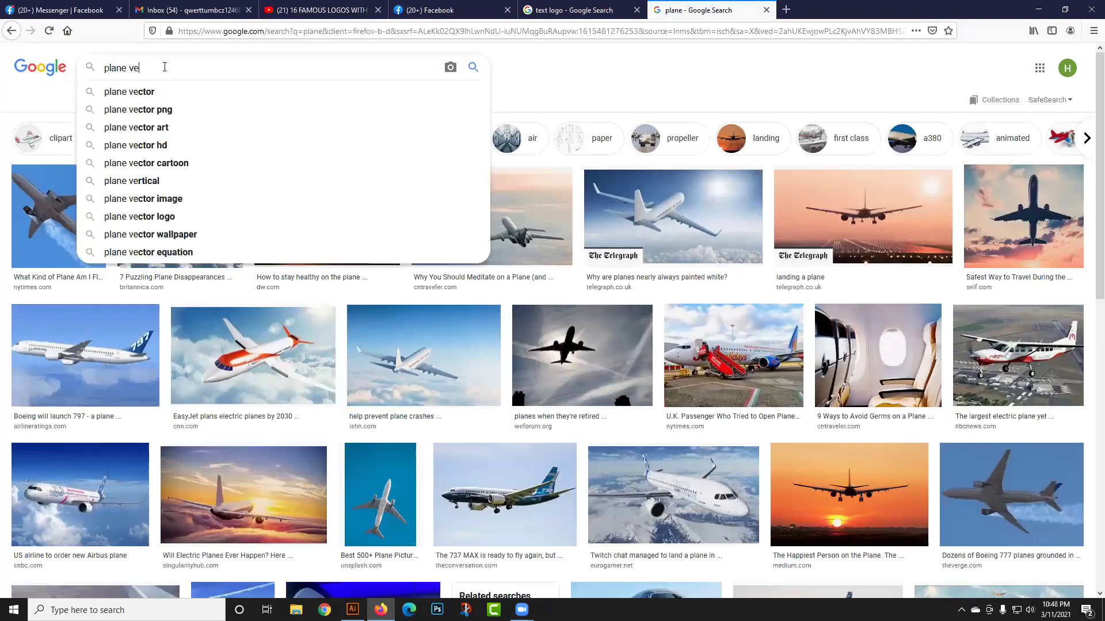
key("Down")
key("Return")
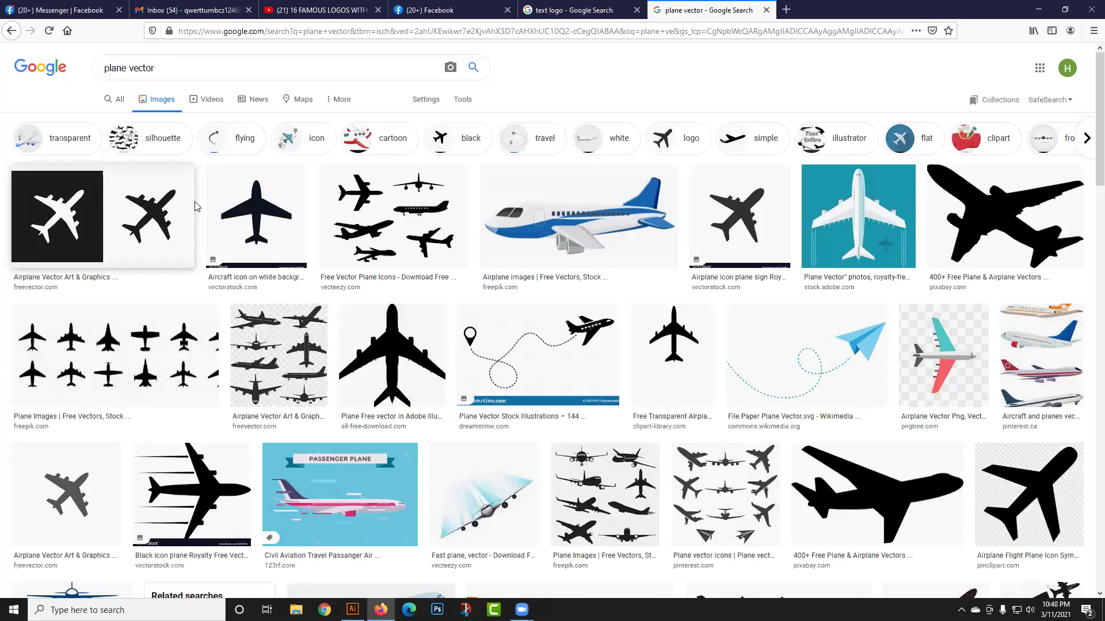
- Open the PinClipart black airplane silhouette from the image results and copy the image
scroll(702, 368, "down", 1)
left_click(1032, 437)
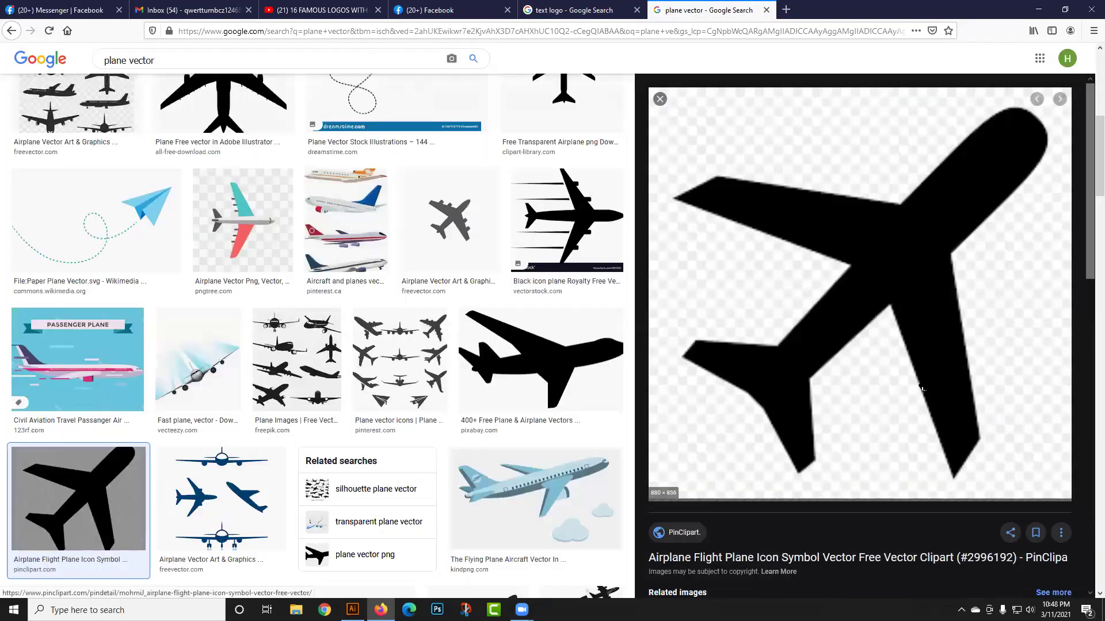
right_click(906, 320)
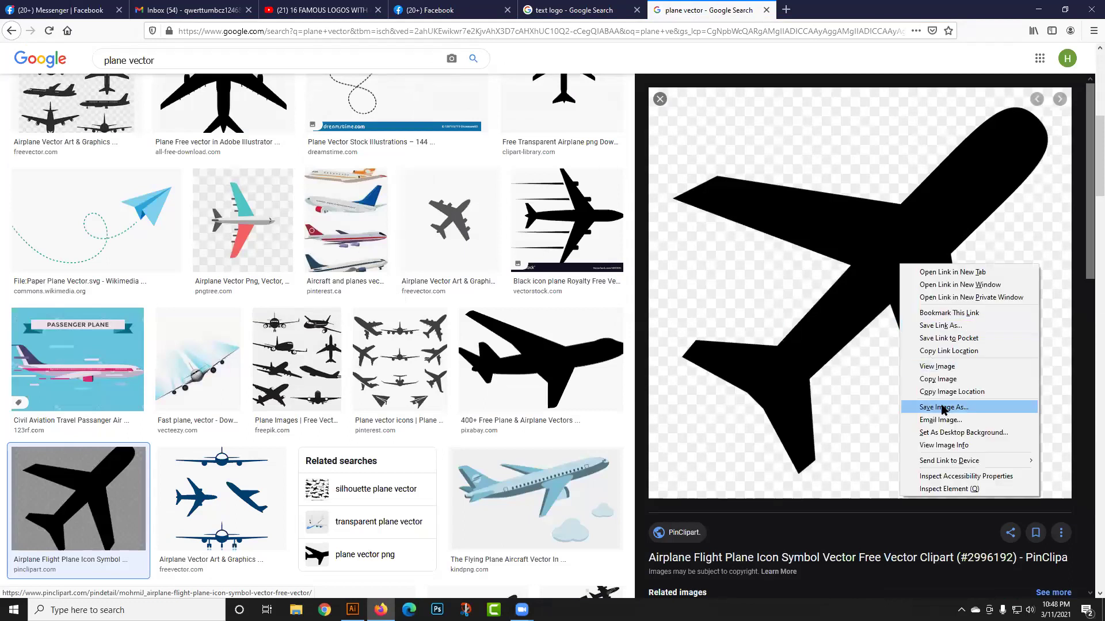
left_click(932, 381)
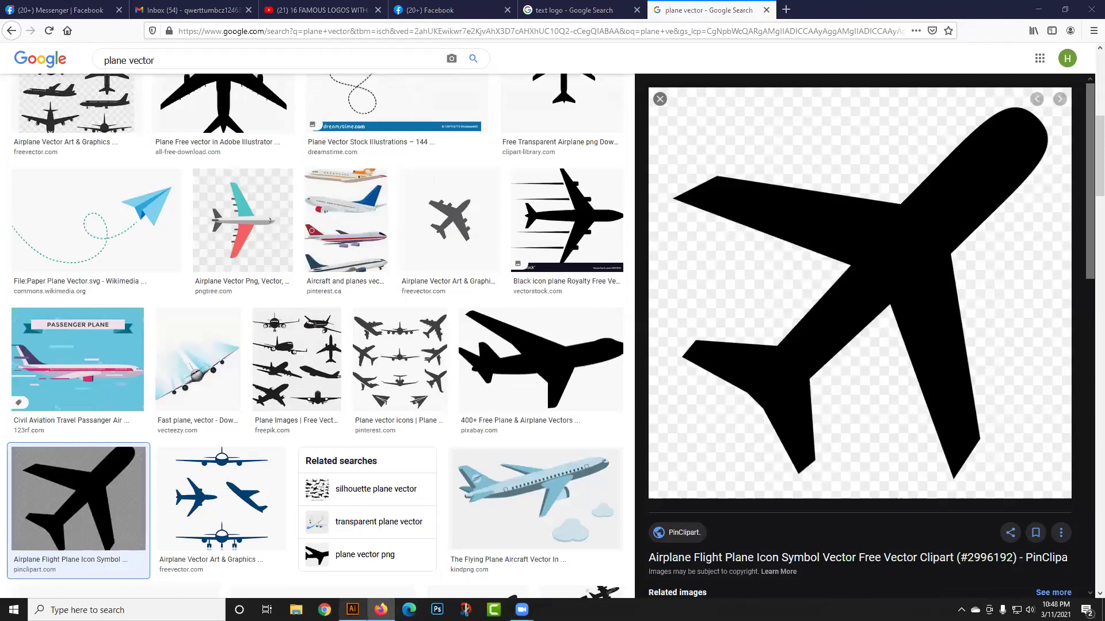
- Switch to Illustrator, paste the copied airplane image and place it below the loose TEMPO lettering
left_click(352, 610)
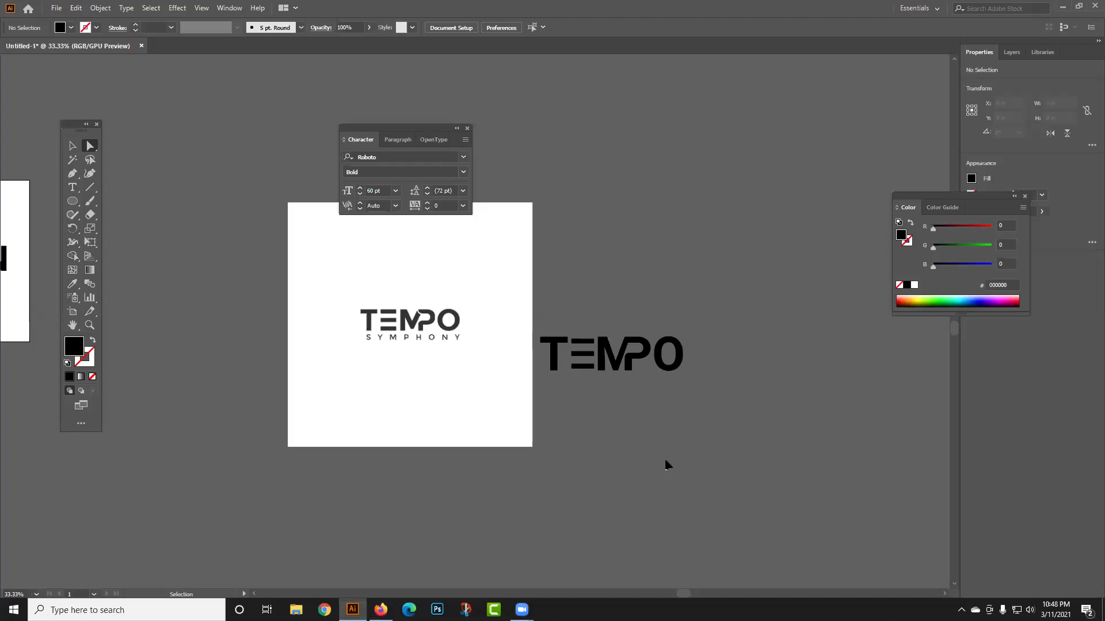
key("ctrl+v")
left_click_drag(535, 371, 783, 517)
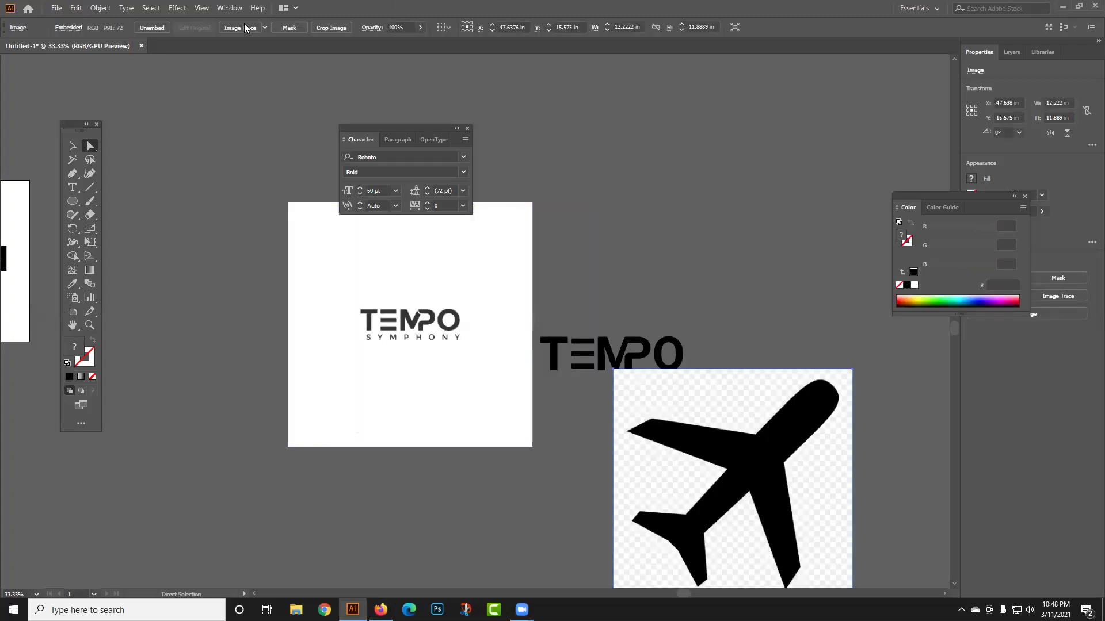
- Trace the airplane image with the 16 Colors preset, then expand and ungroup the traced result
left_click(265, 27)
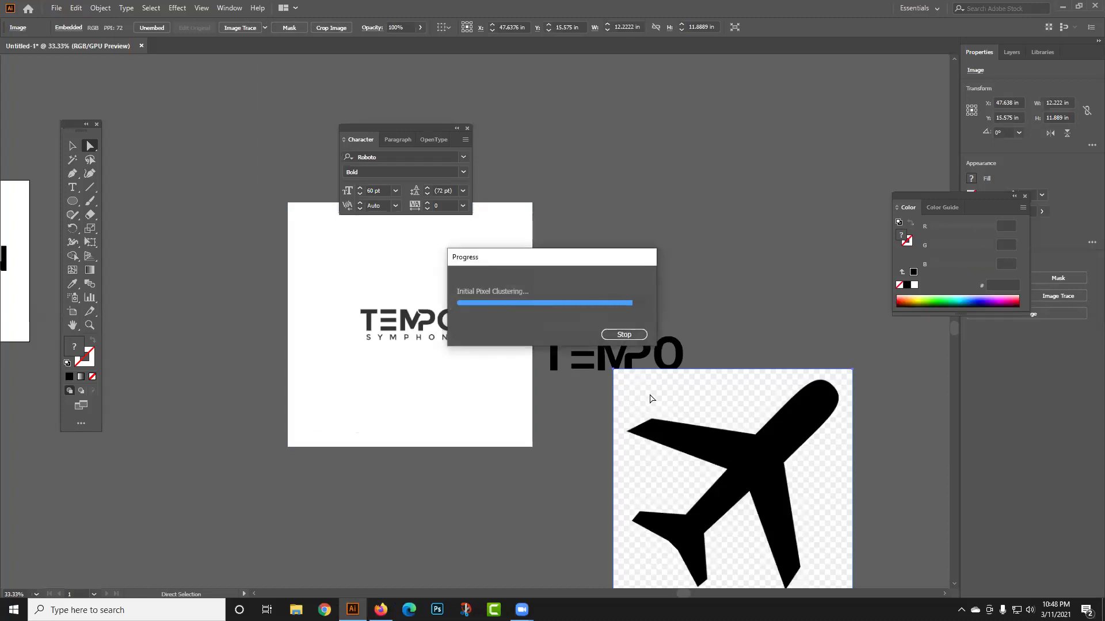
scroll(661, 391, "down", 3)
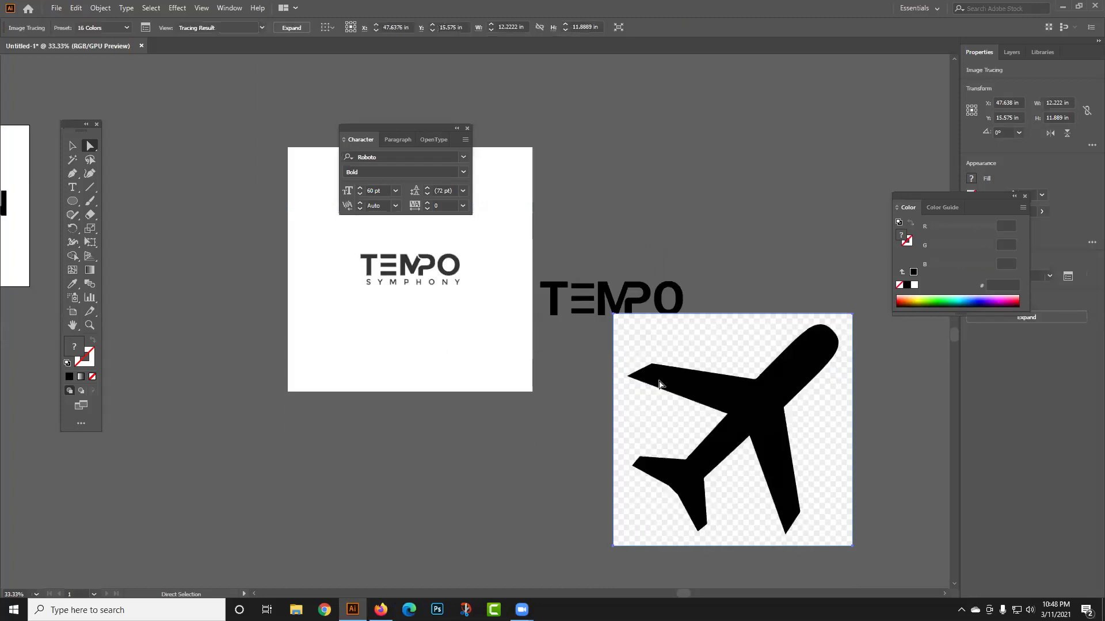
left_click_drag(662, 379, 534, 442)
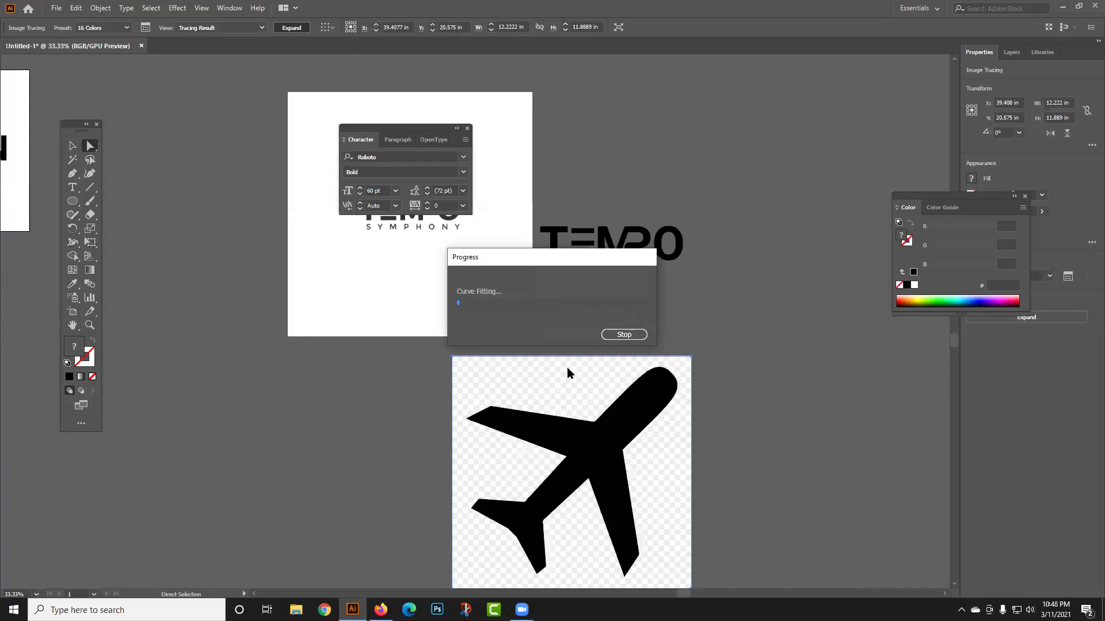
right_click(583, 442)
left_click(601, 325)
- Pull the black airplane shape out of the traced artwork and delete the leftover checkerboard background
left_click(814, 387)
left_click_drag(597, 459, 225, 482)
scroll(444, 446, "down", 2)
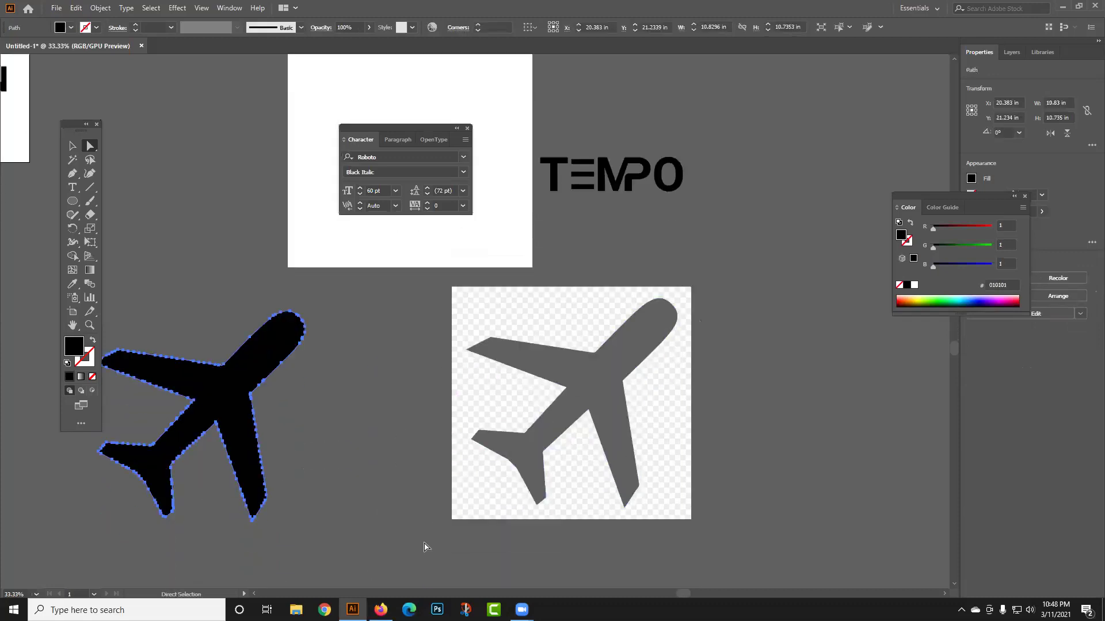
key("ctrl+2")
key("ctrl+a")
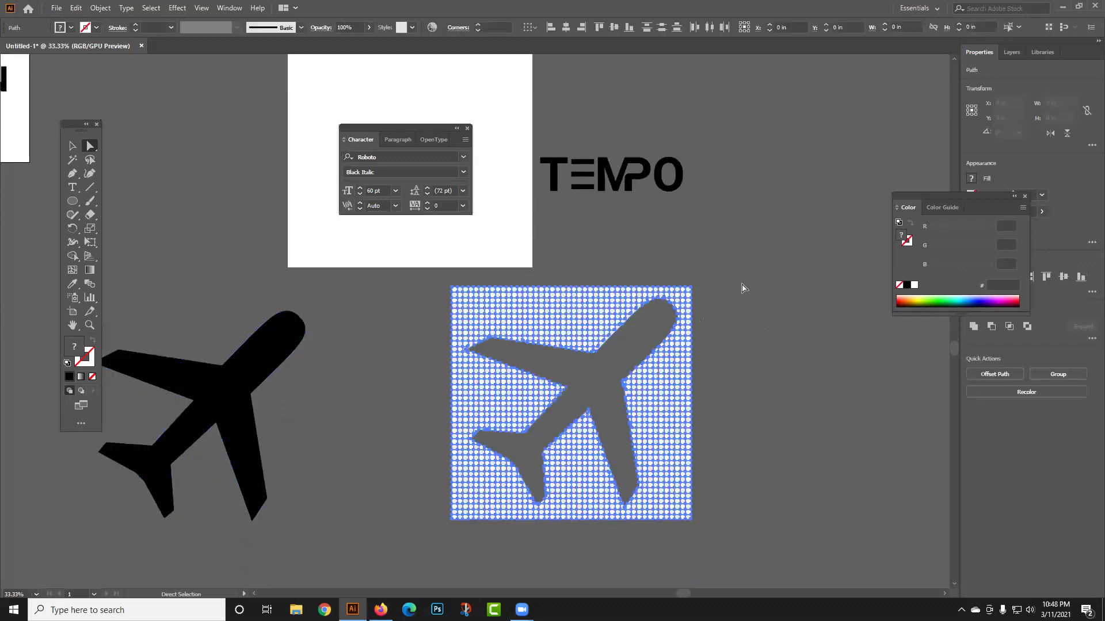
key("Delete")
- Move the airplane shape into the empty area just below the TEMPO SYMPHONY artboard
left_click_drag(259, 374, 593, 381)
left_click(593, 381)
left_click(456, 370)
key("v")
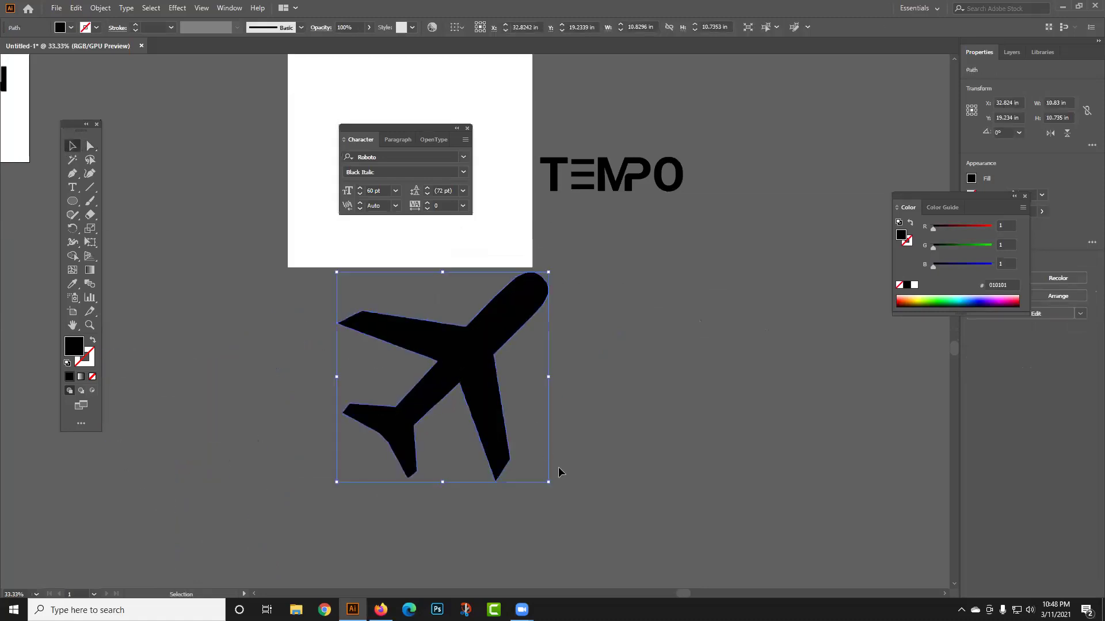
- Rotate the airplane shape to 317.85° so its nose points horizontally to the right
left_click_drag(556, 483, 454, 493)
left_click(555, 476)
left_click(451, 472)
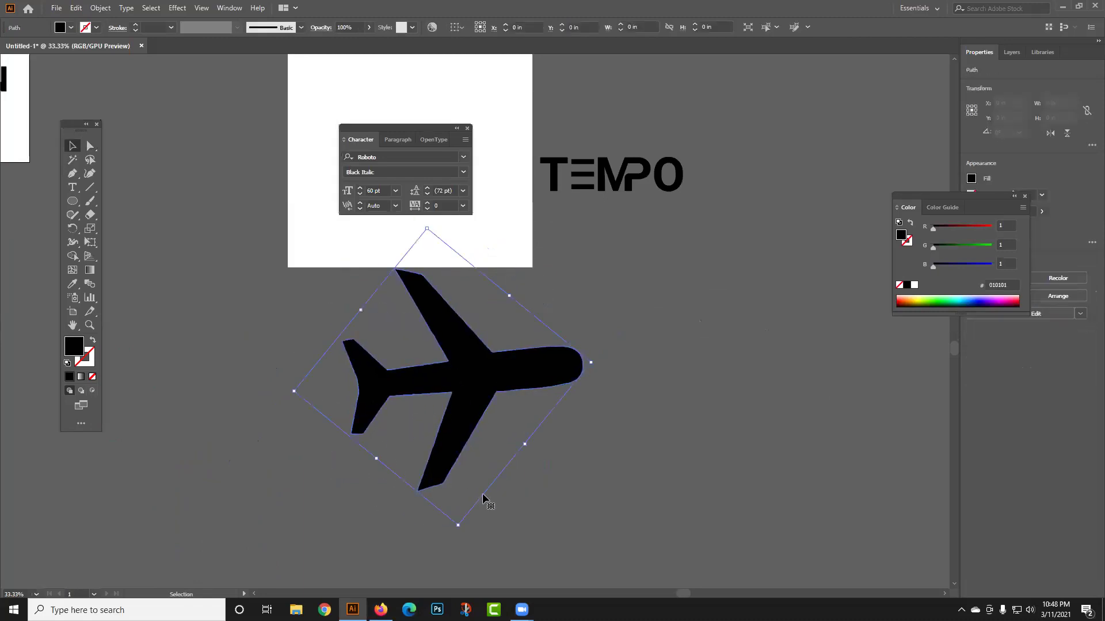
left_click(436, 494)
left_click(432, 490)
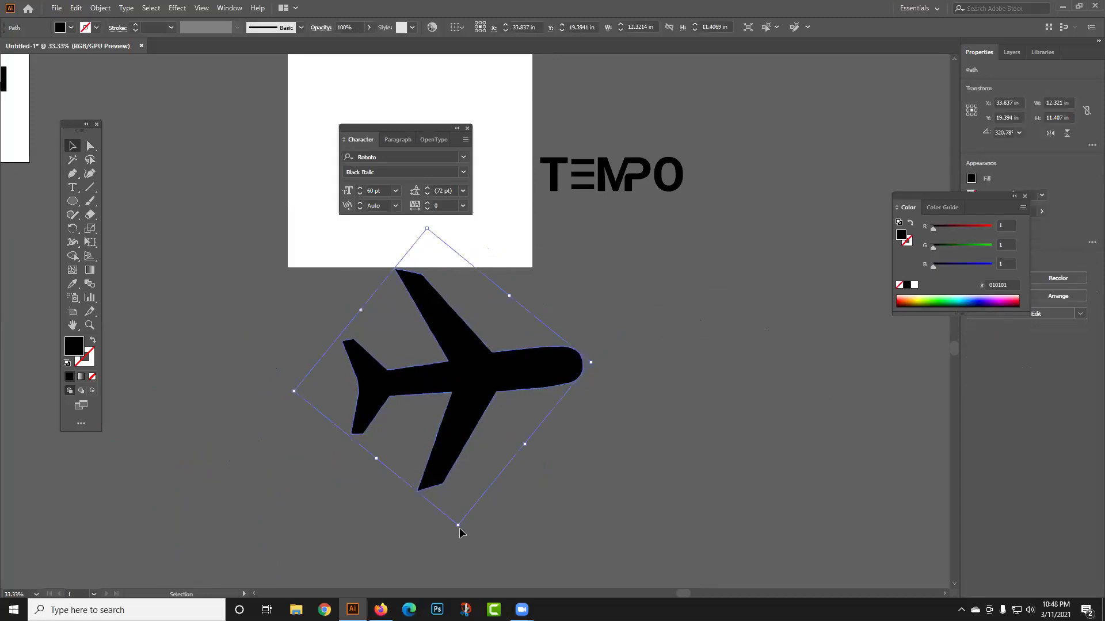
left_click_drag(458, 527, 449, 526)
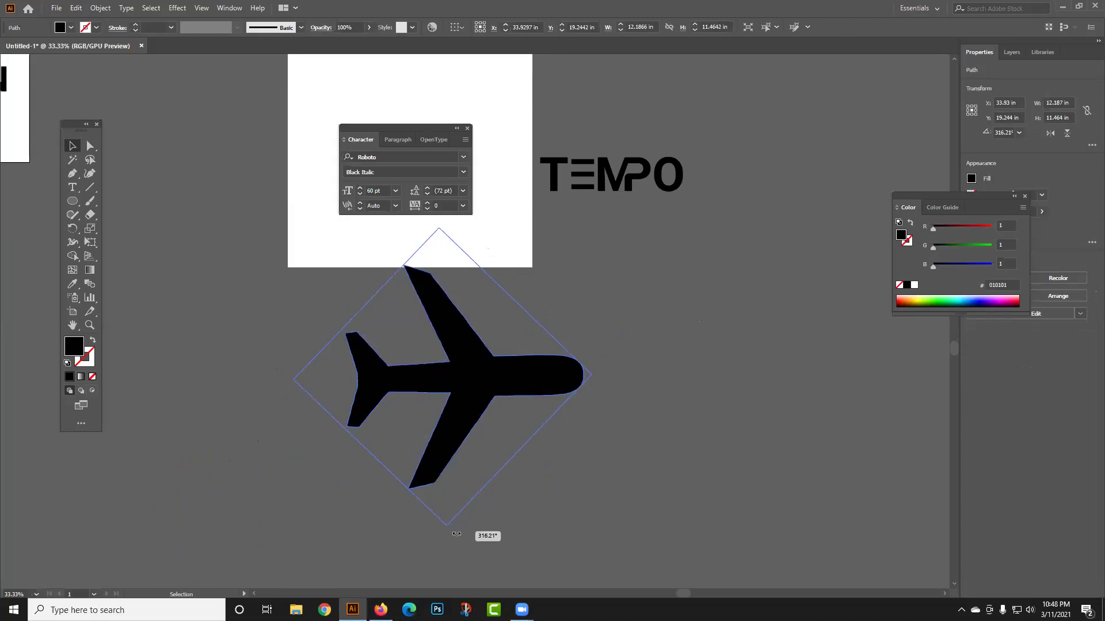
left_click(457, 533)
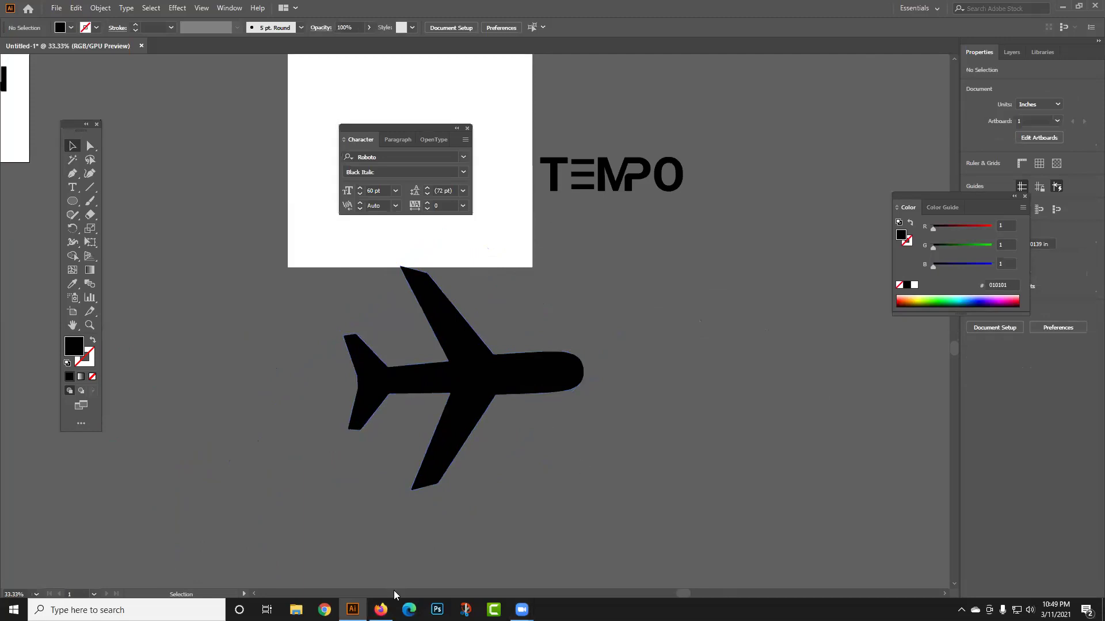
- Shift the airplane shape to the right beneath the artboard
left_click_drag(458, 386, 520, 393)
left_click(385, 476)
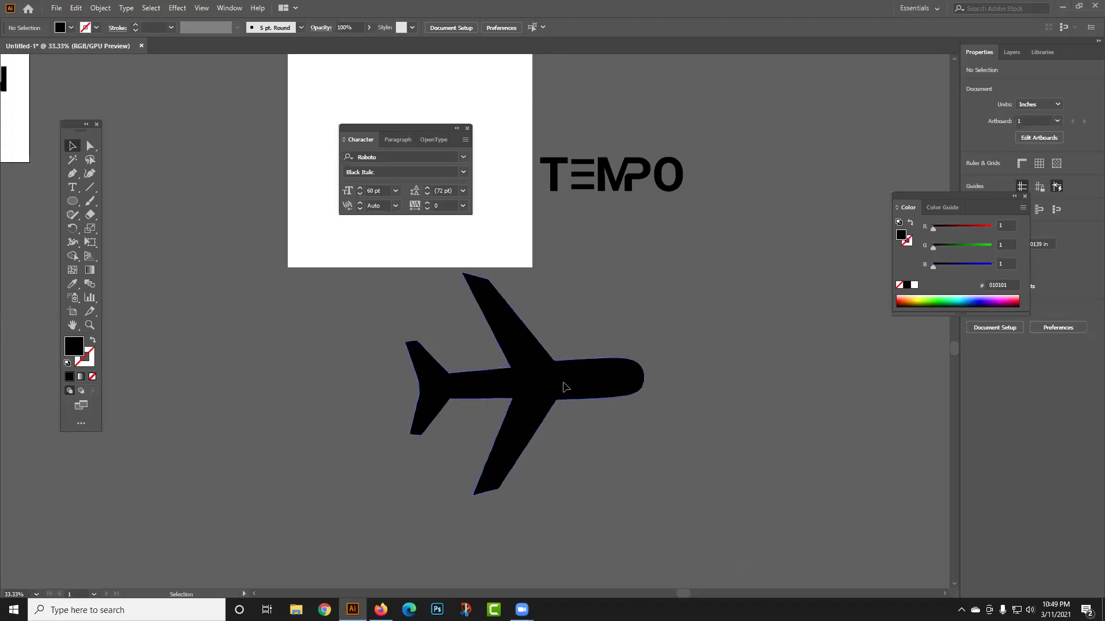
left_click_drag(563, 387, 570, 388)
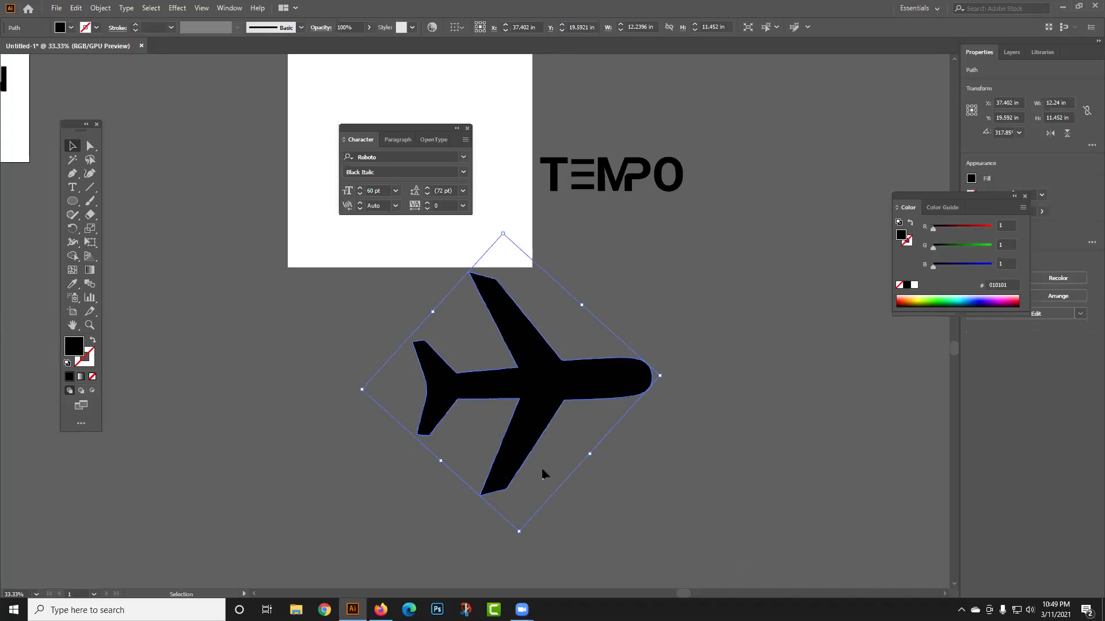
left_click(667, 352)
left_click(573, 396)
left_click(680, 490)
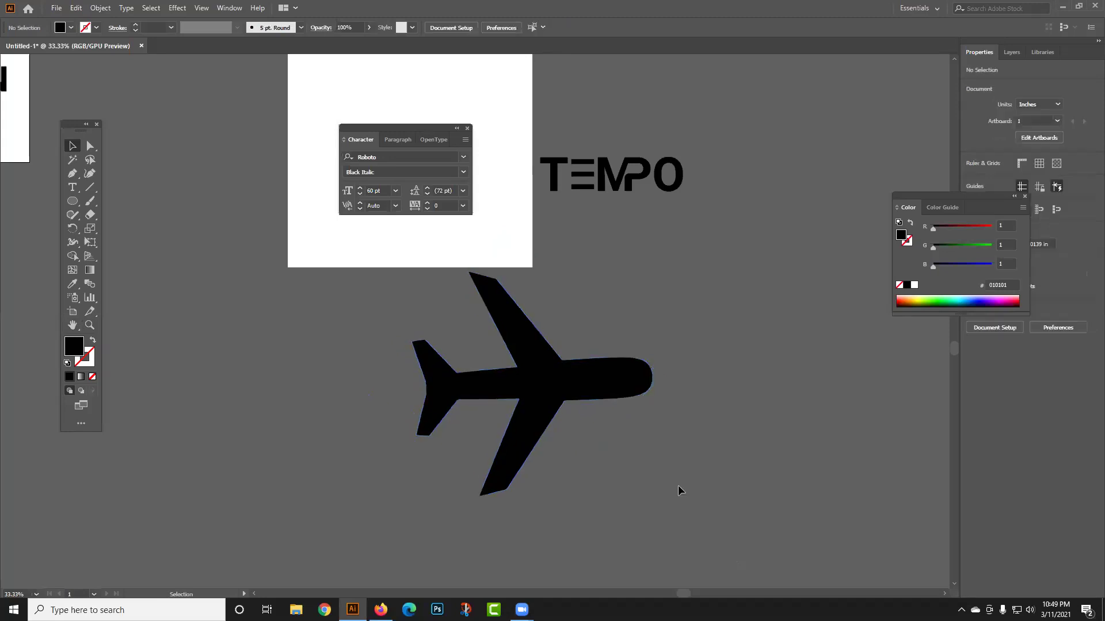
left_click(558, 390)
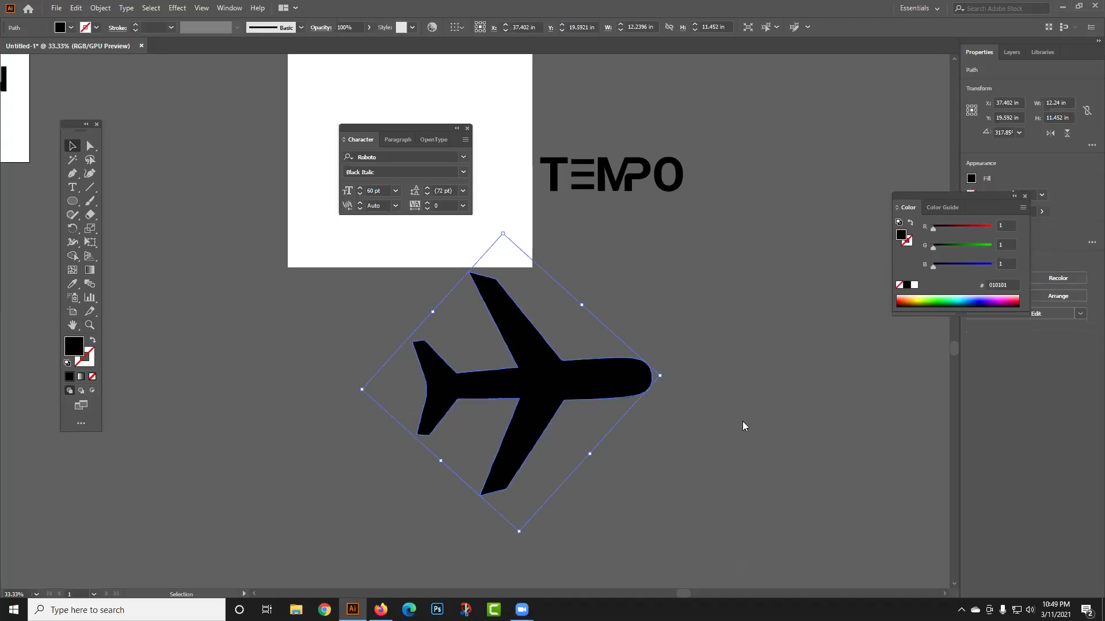
left_click(799, 450)
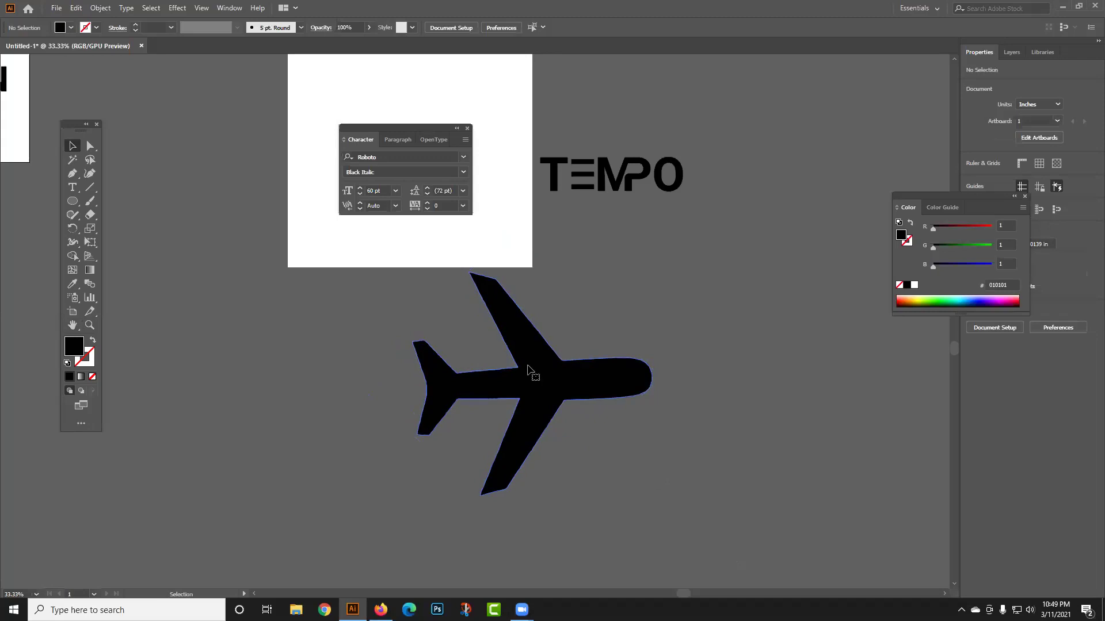
left_click(529, 371)
- Switch back to Firefox and browse the plane vector image results for another airplane design
left_click(381, 610)
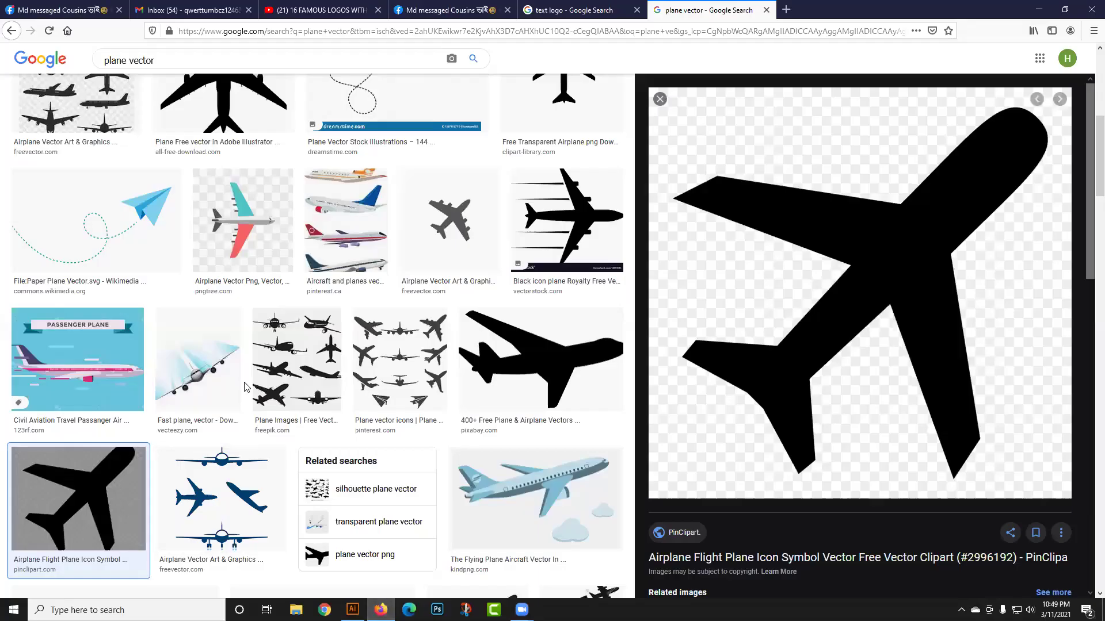
scroll(246, 385, "up", 2)
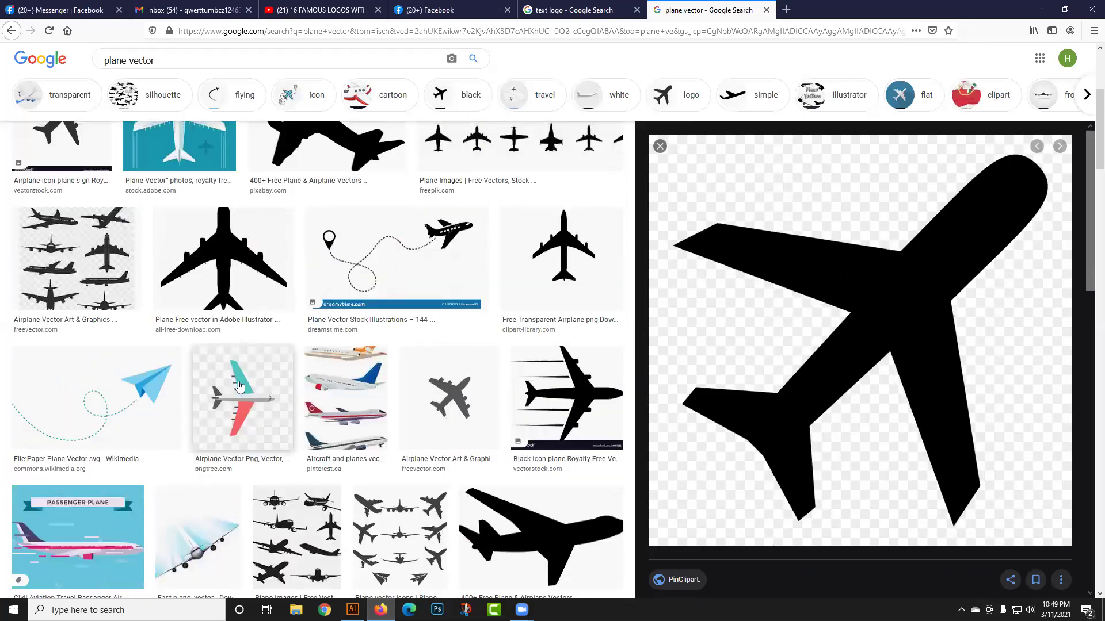
left_click(240, 389)
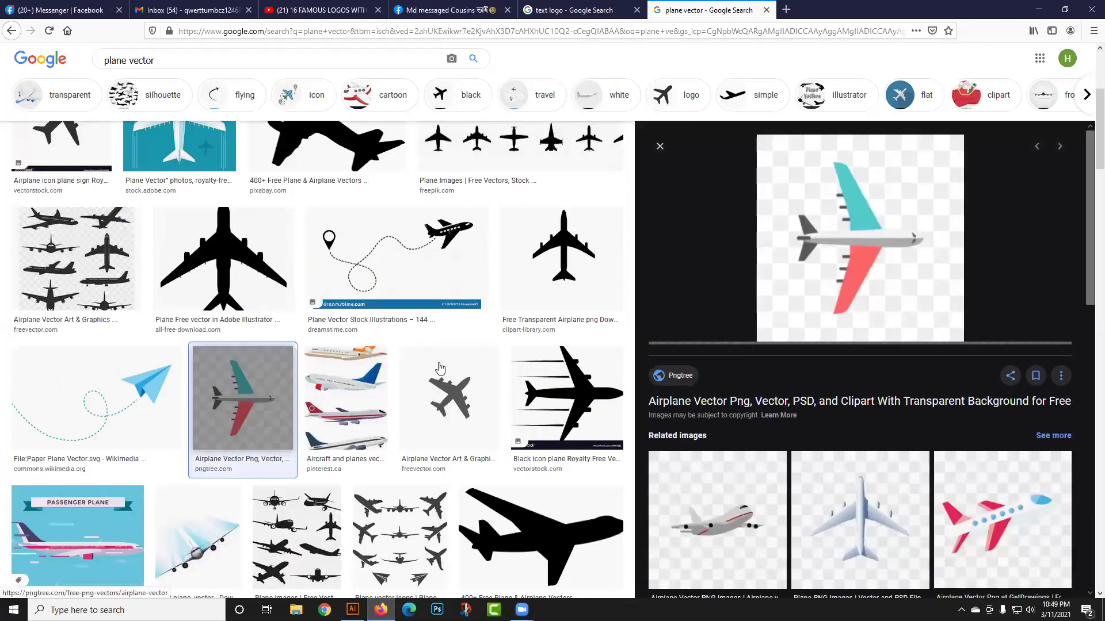
scroll(851, 429, "down", 1)
scroll(850, 429, "down", 2)
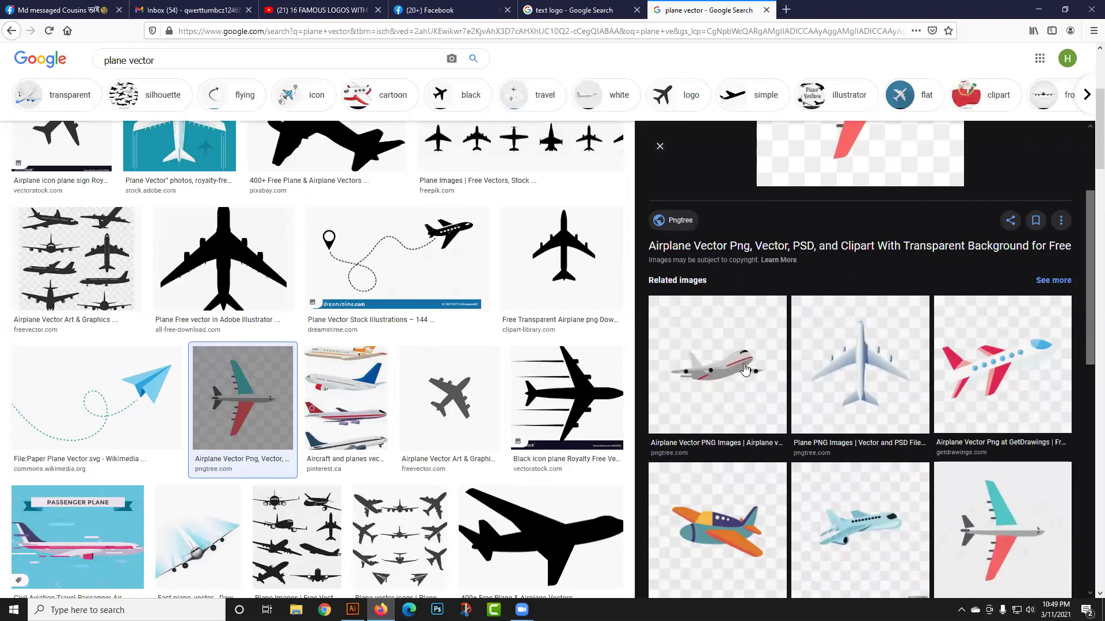
scroll(409, 439, "down", 5)
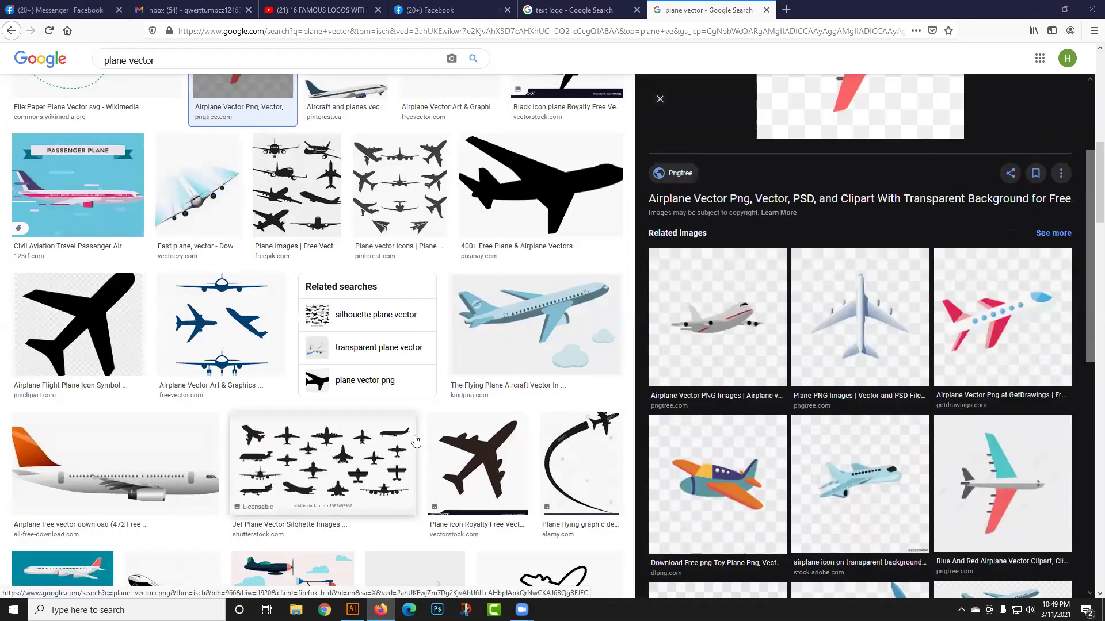
scroll(193, 418, "down", 15)
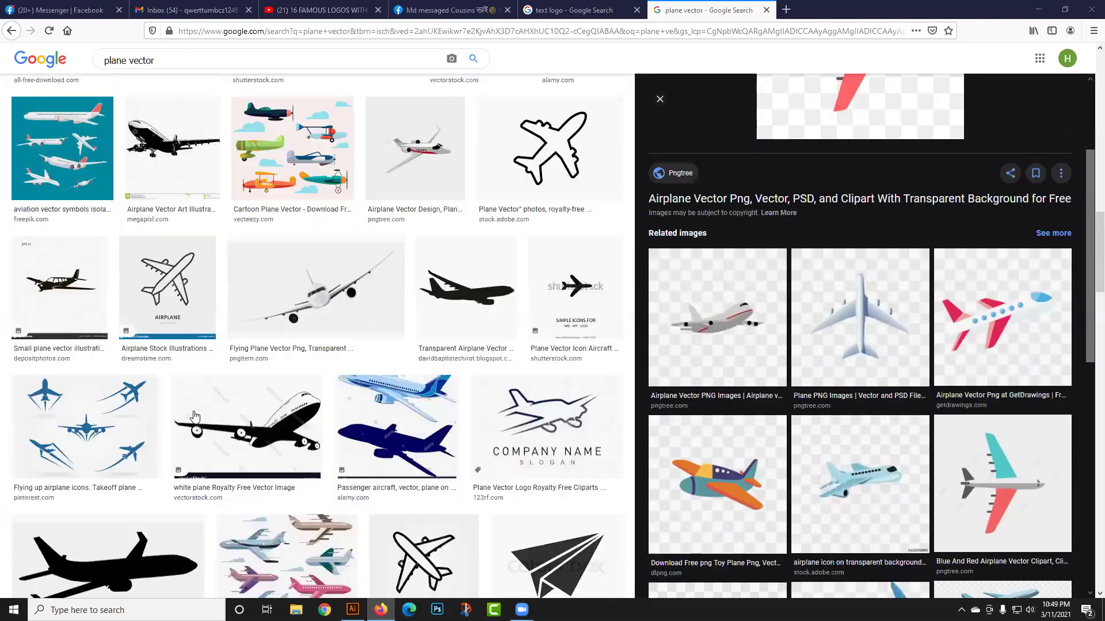
- Open the PNGitem black passenger plane silhouette from the results and copy the image
left_click(195, 418)
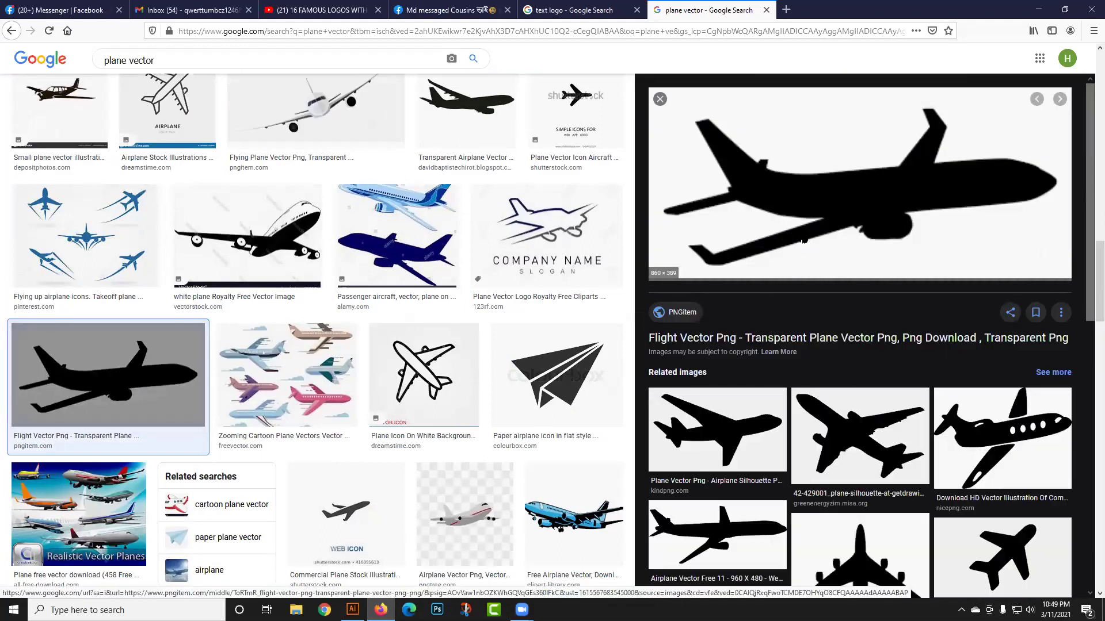
right_click(824, 200)
left_click(862, 342)
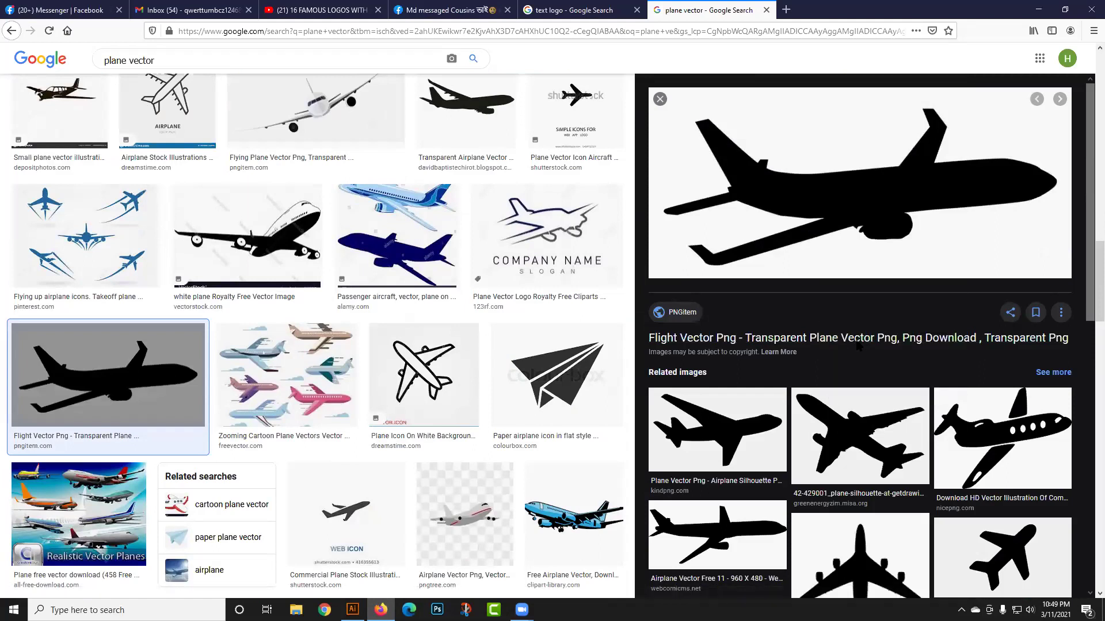
- Copy the enlarged black passenger plane silhouette image and paste it into the Illustrator document
left_click(454, 560)
right_click(938, 104)
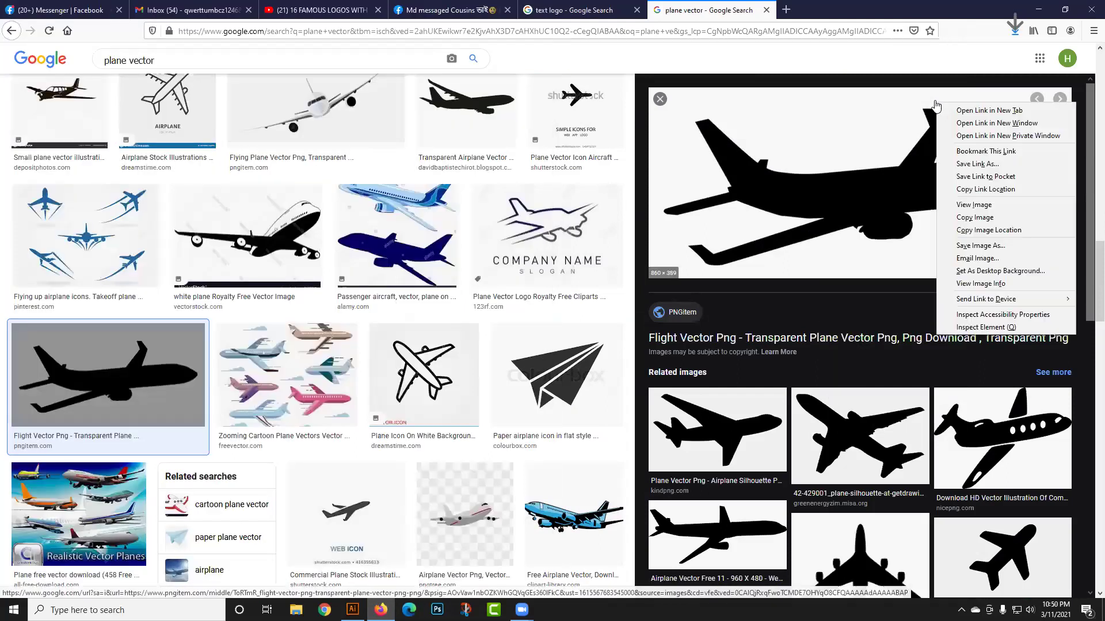
left_click(895, 224)
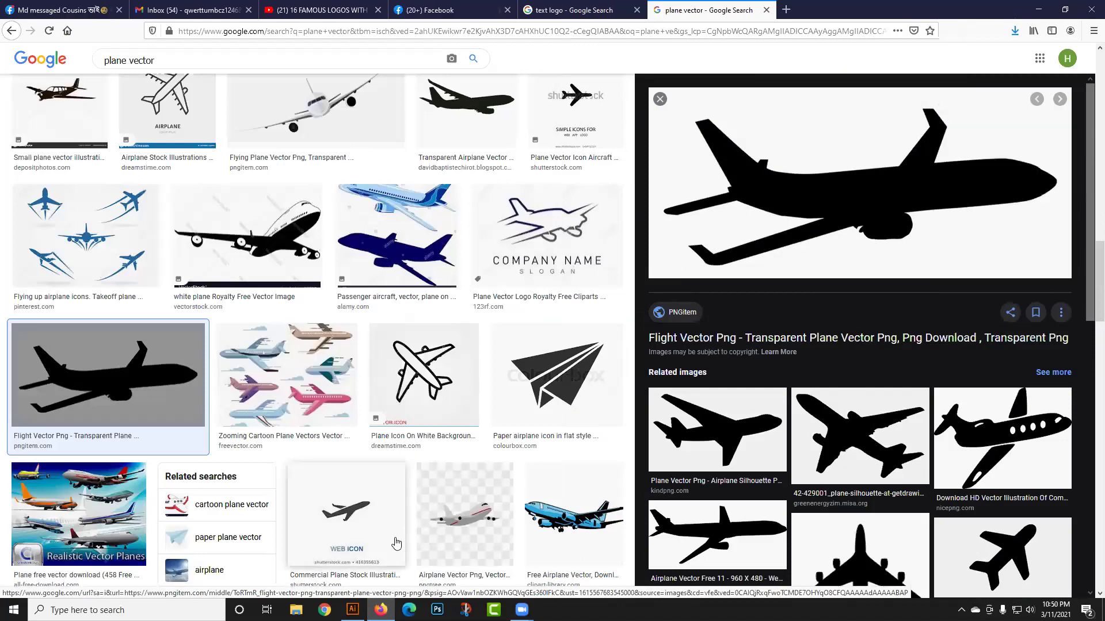
left_click(352, 609)
left_click(315, 378)
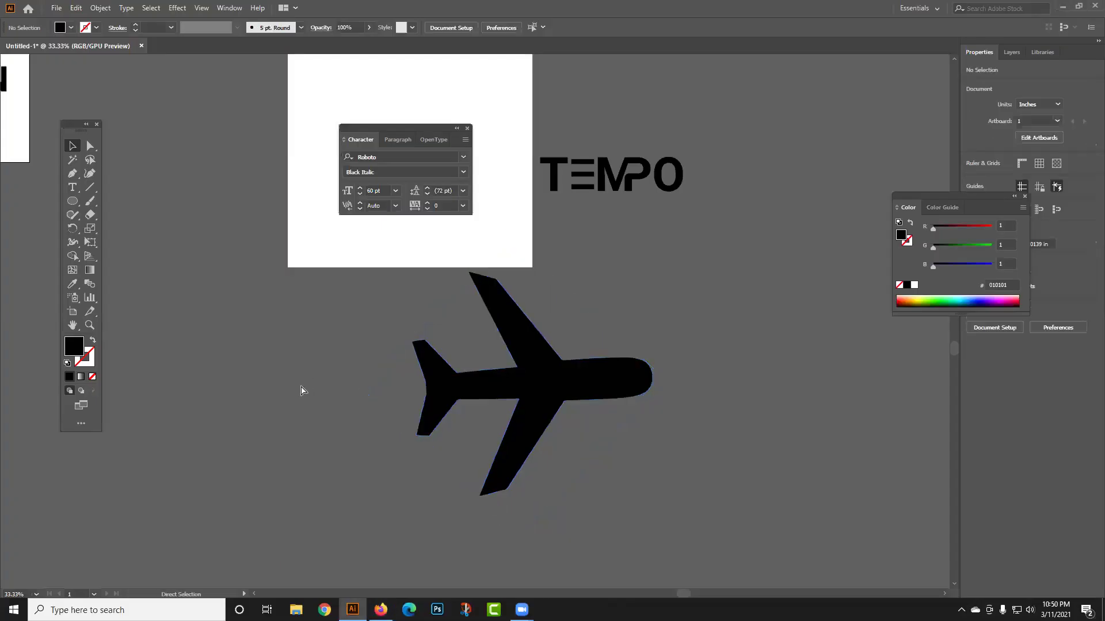
key("ctrl+v")
- Move the pasted plane image onto the empty canvas well to the left of the existing airplane shape
left_click_drag(424, 336, 173, 400)
scroll(403, 322, "left", 5)
scroll(403, 322, "down", 1)
left_click_drag(554, 281, 346, 309)
scroll(374, 288, "down", 1)
scroll(374, 288, "left", 2)
left_click_drag(398, 284, 357, 349)
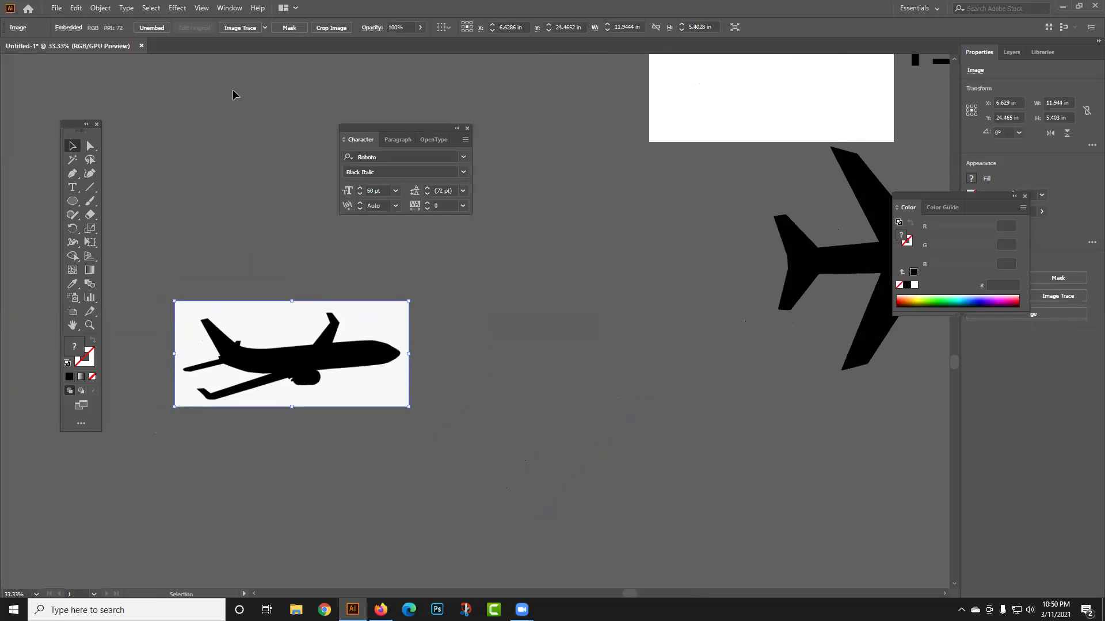
- Trace the plane image with the 16 Colors preset and expand the tracing into paths
left_click(265, 28)
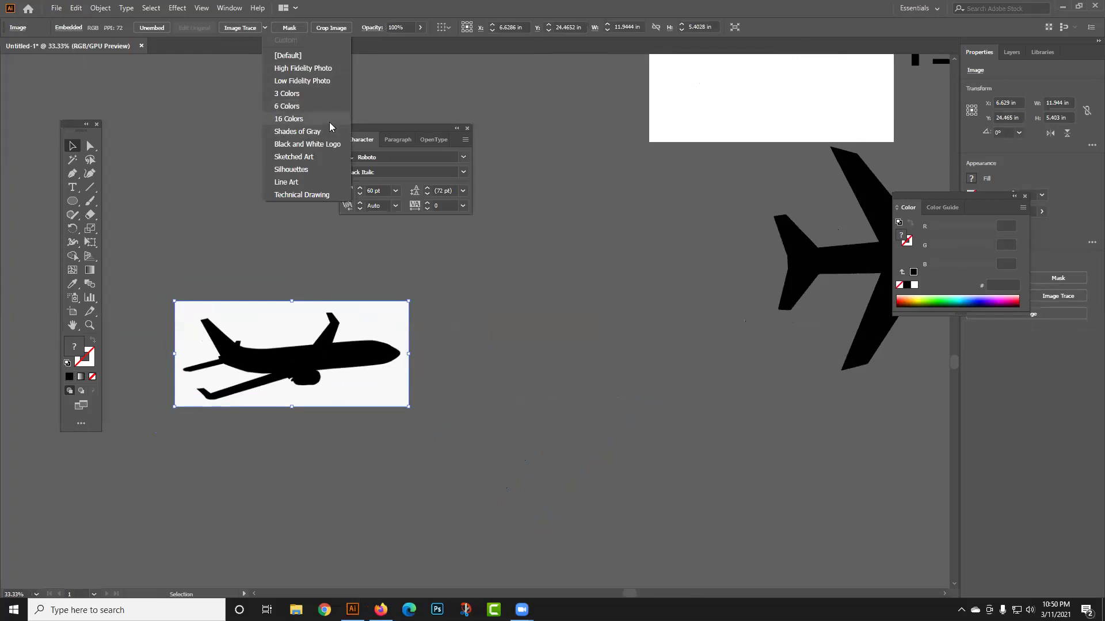
key("Escape")
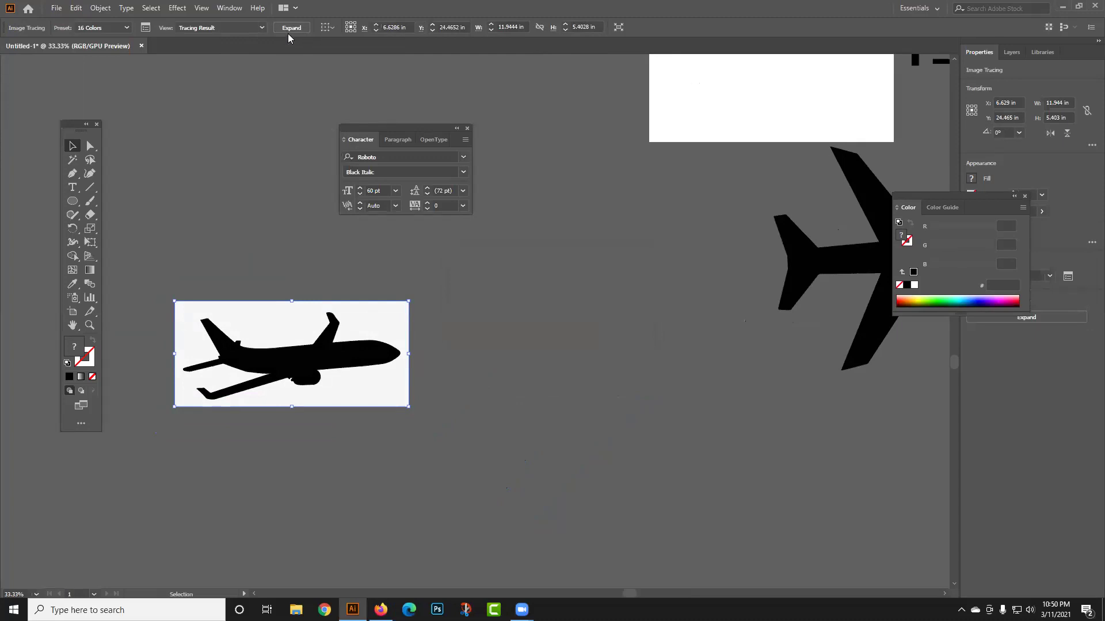
left_click(290, 28)
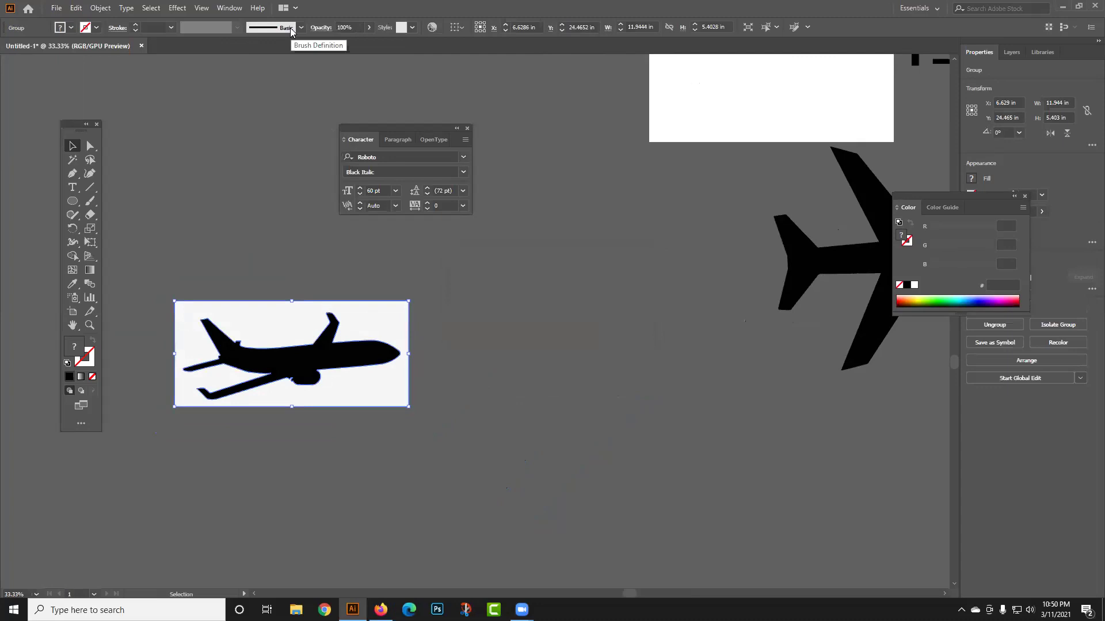
- Ungroup the expanded tracing and separate the light background from the black plane silhouette
right_click(278, 311)
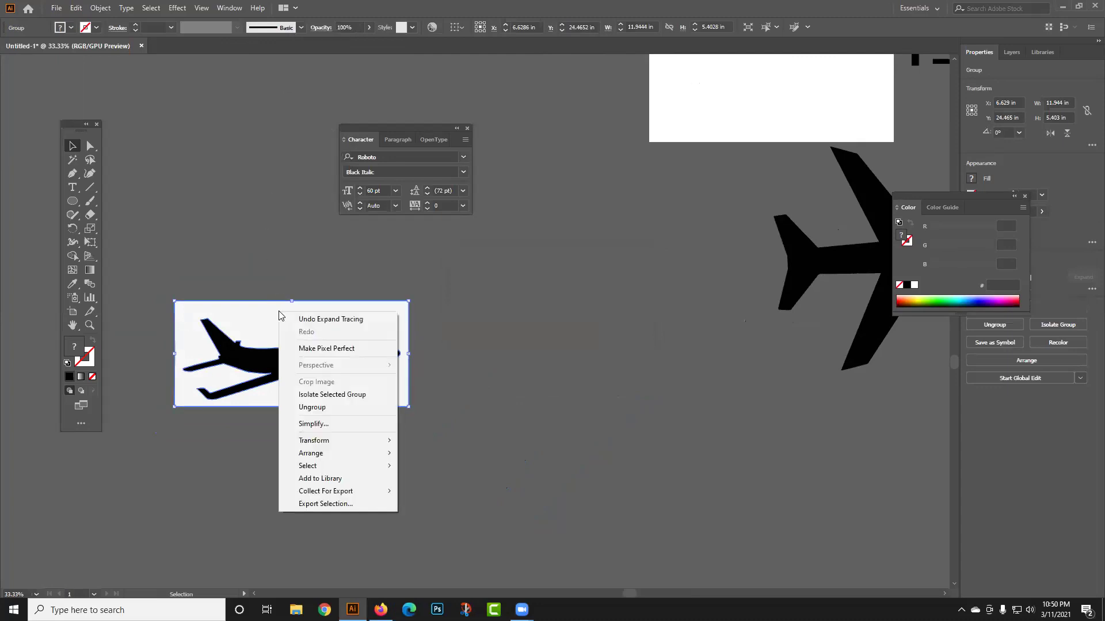
left_click(314, 407)
left_click(317, 439)
mouse_move(286, 333)
left_mouse_down()
mouse_move(224, 147)
mouse_move(222, 126)
mouse_move(251, 88)
left_mouse_up()
mouse_move(262, 376)
left_mouse_down()
mouse_move(247, 427)
mouse_move(222, 397)
mouse_move(216, 445)
left_mouse_up()
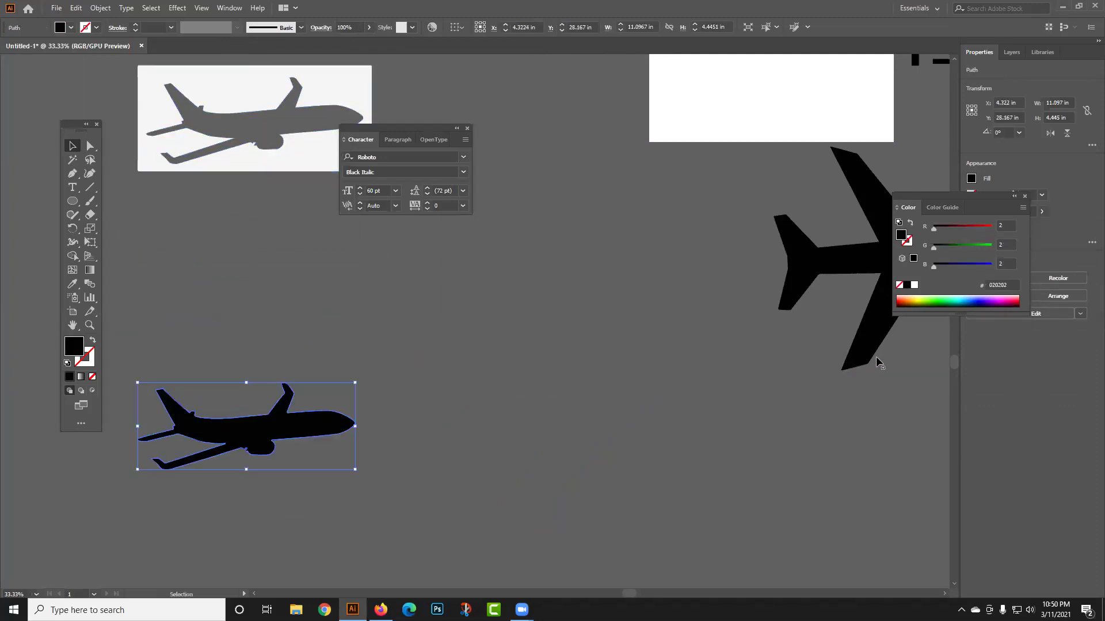
- Fill the separated plane silhouette with yellow F4FF00, delete the leftover background piece and shift the plane slightly upward
mouse_move(912, 297)
left_mouse_down()
mouse_move(1002, 297)
mouse_move(918, 297)
left_mouse_up()
left_click(552, 208)
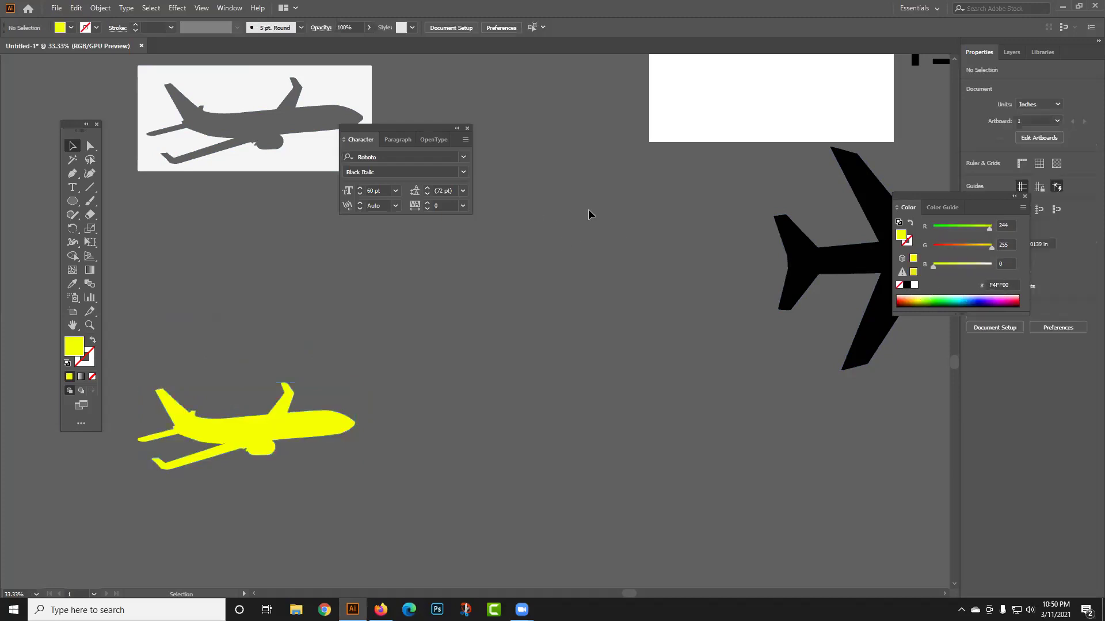
left_click(247, 166)
key("Delete")
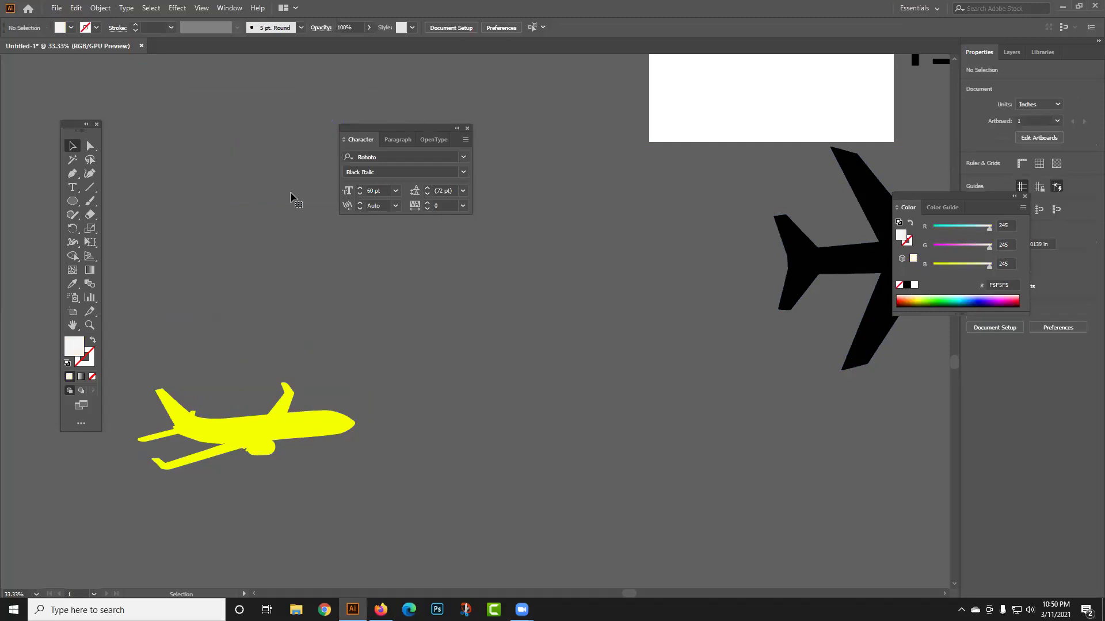
left_click_drag(268, 422, 262, 382)
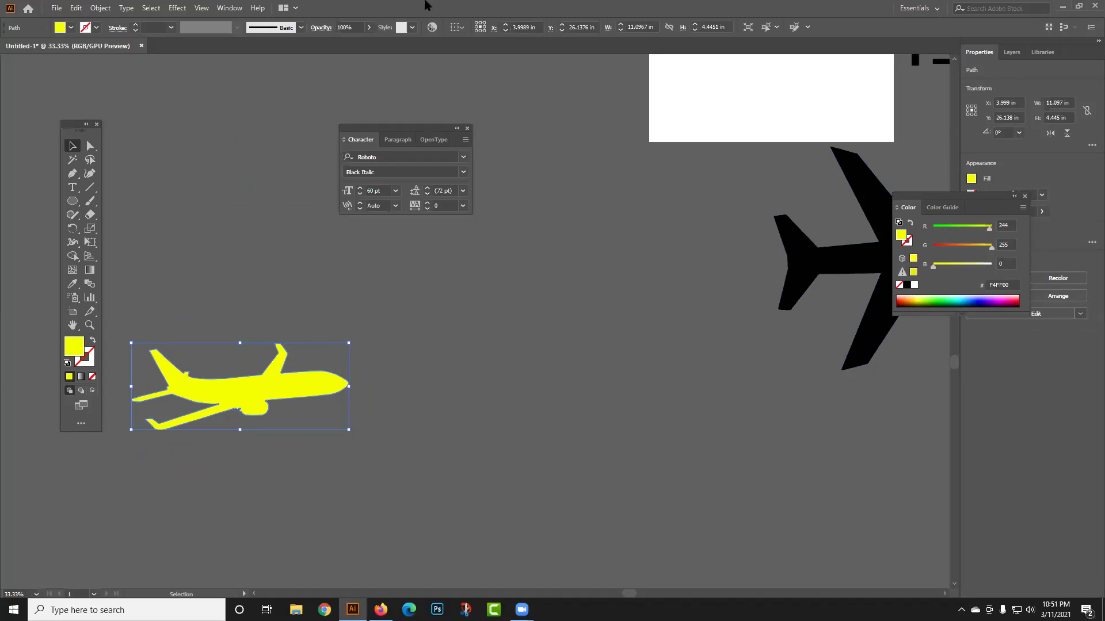
left_click(493, 212)
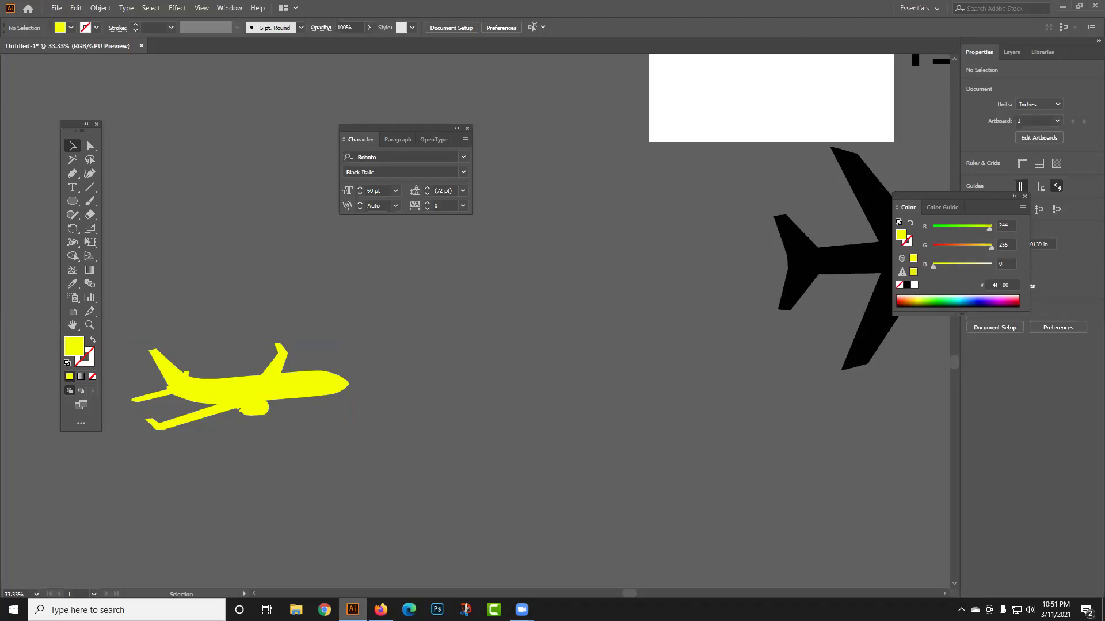
- Switch to Firefox and browse the plane vector image results for other airplane designs
left_click(381, 609)
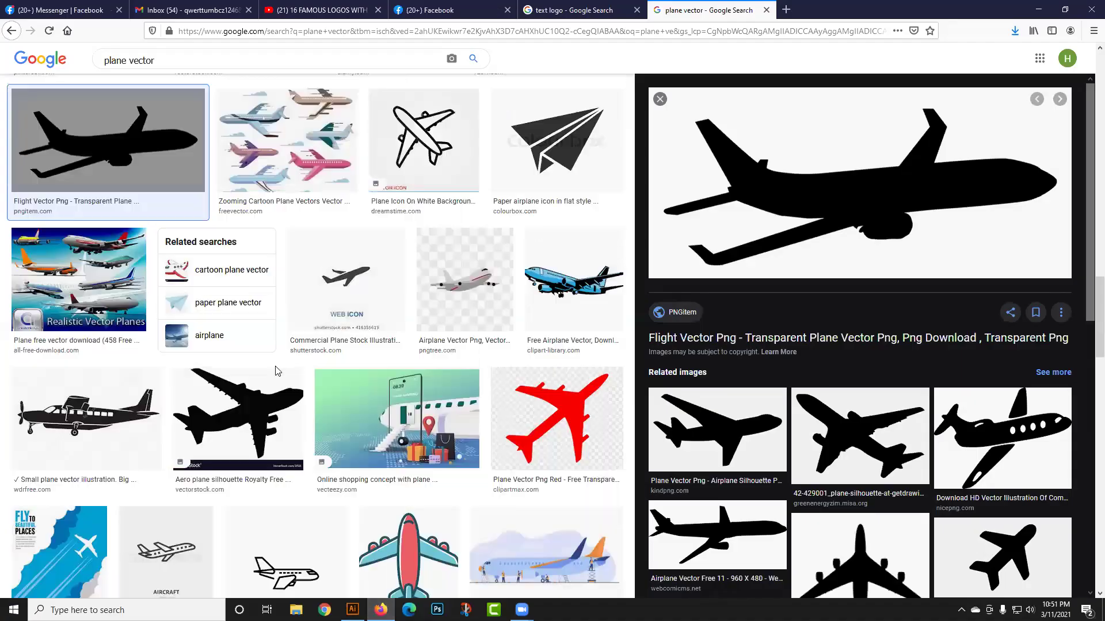
scroll(275, 370, "down", 2)
scroll(275, 377, "down", 3)
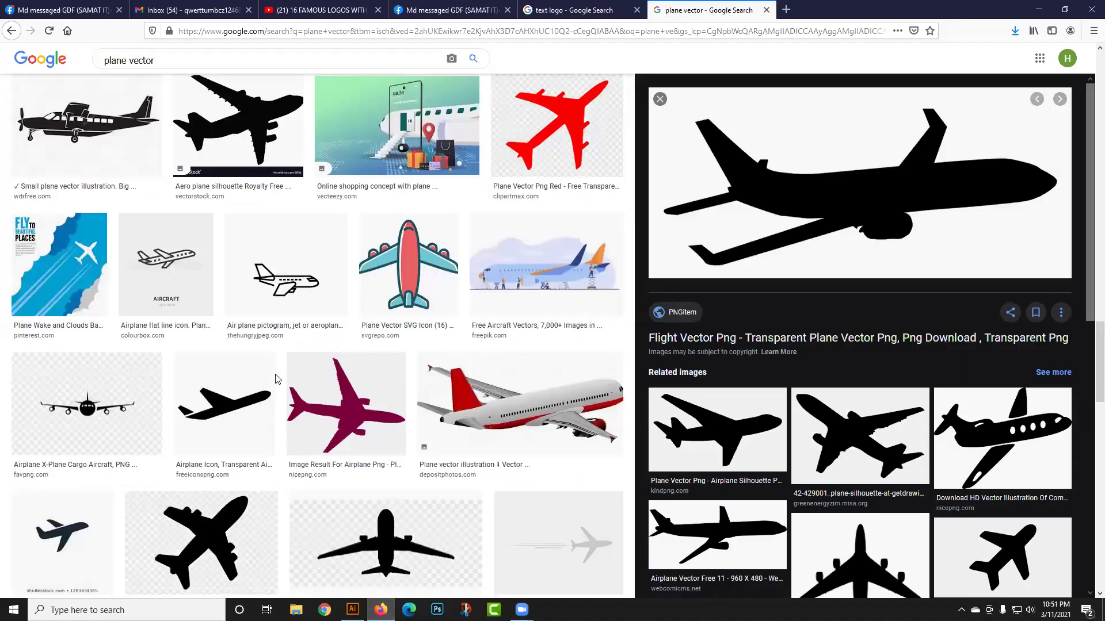
scroll(275, 378, "up", 5)
scroll(287, 259, "up", 6)
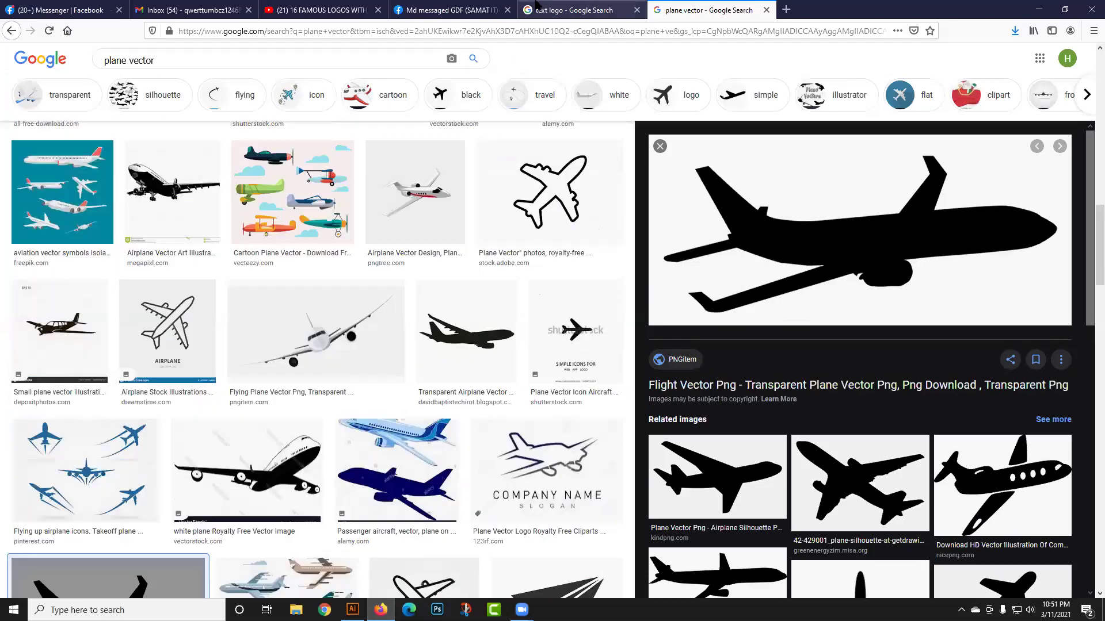
- Return to the text logo image results and examine the enlarged reference with the fly, Shot, FACE and Click logos
left_click(535, 6)
scroll(424, 288, "up", 1)
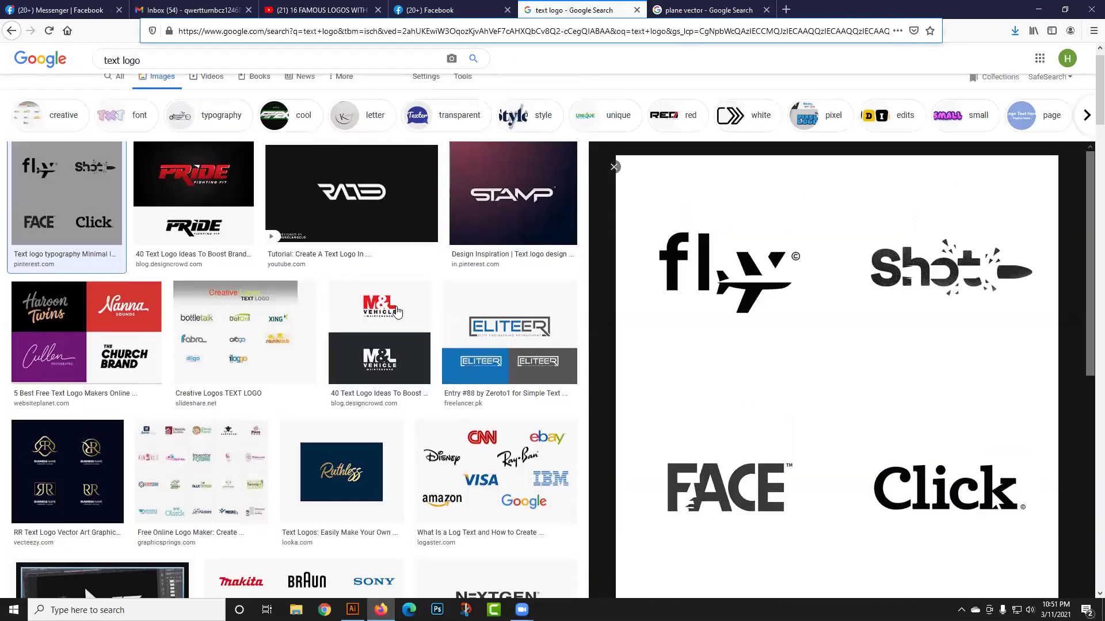
left_click(597, 321)
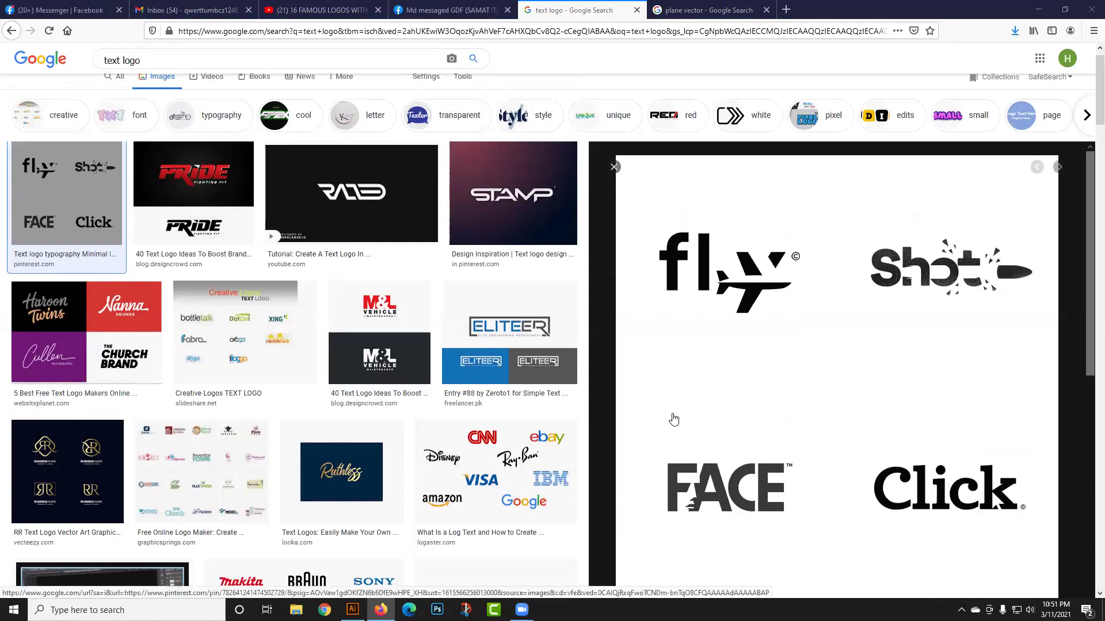
scroll(671, 420, "down", 1)
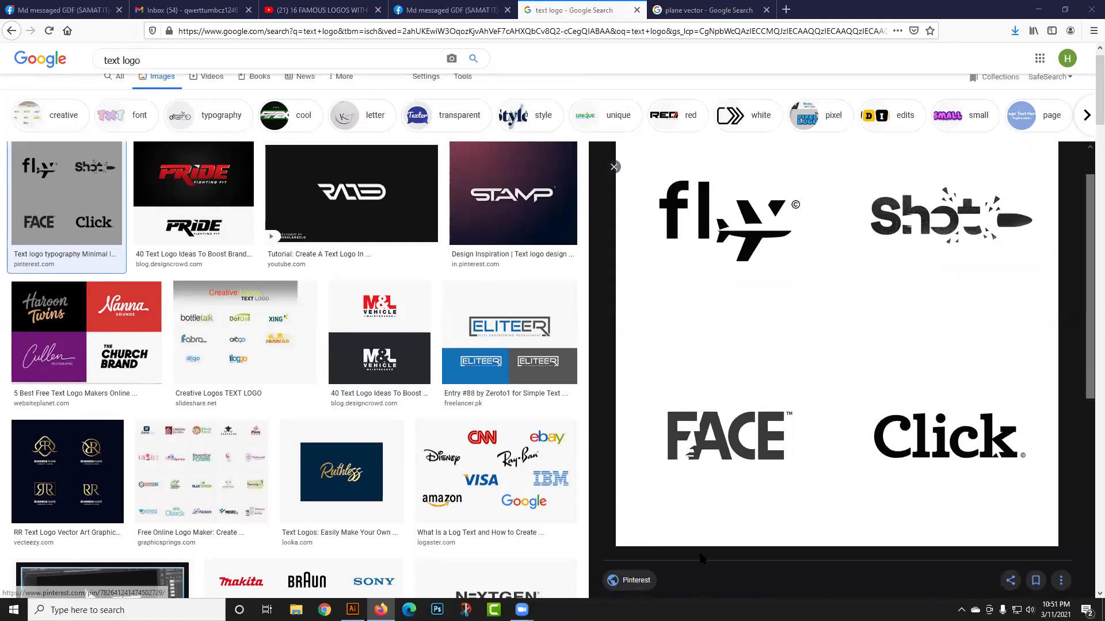